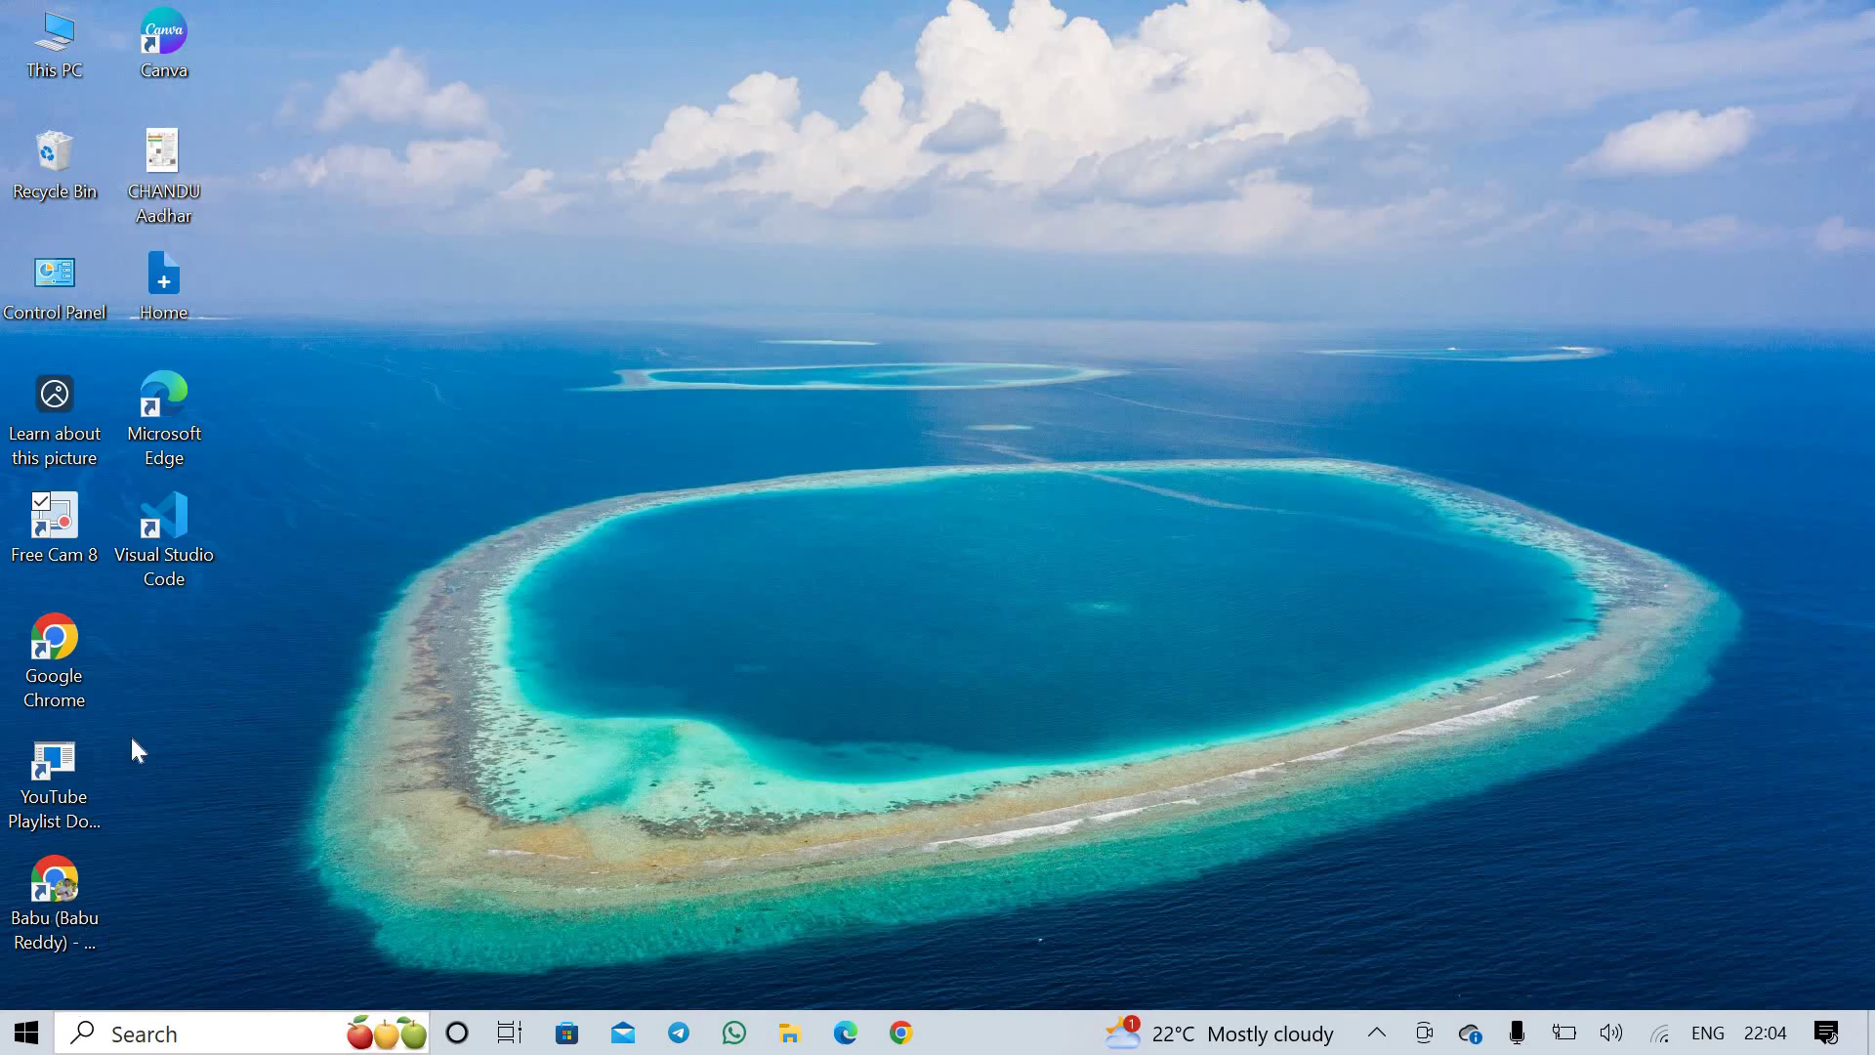
Open Control Panel's Programs and Features and scroll through the 20 installed programs
double_click(84, 291)
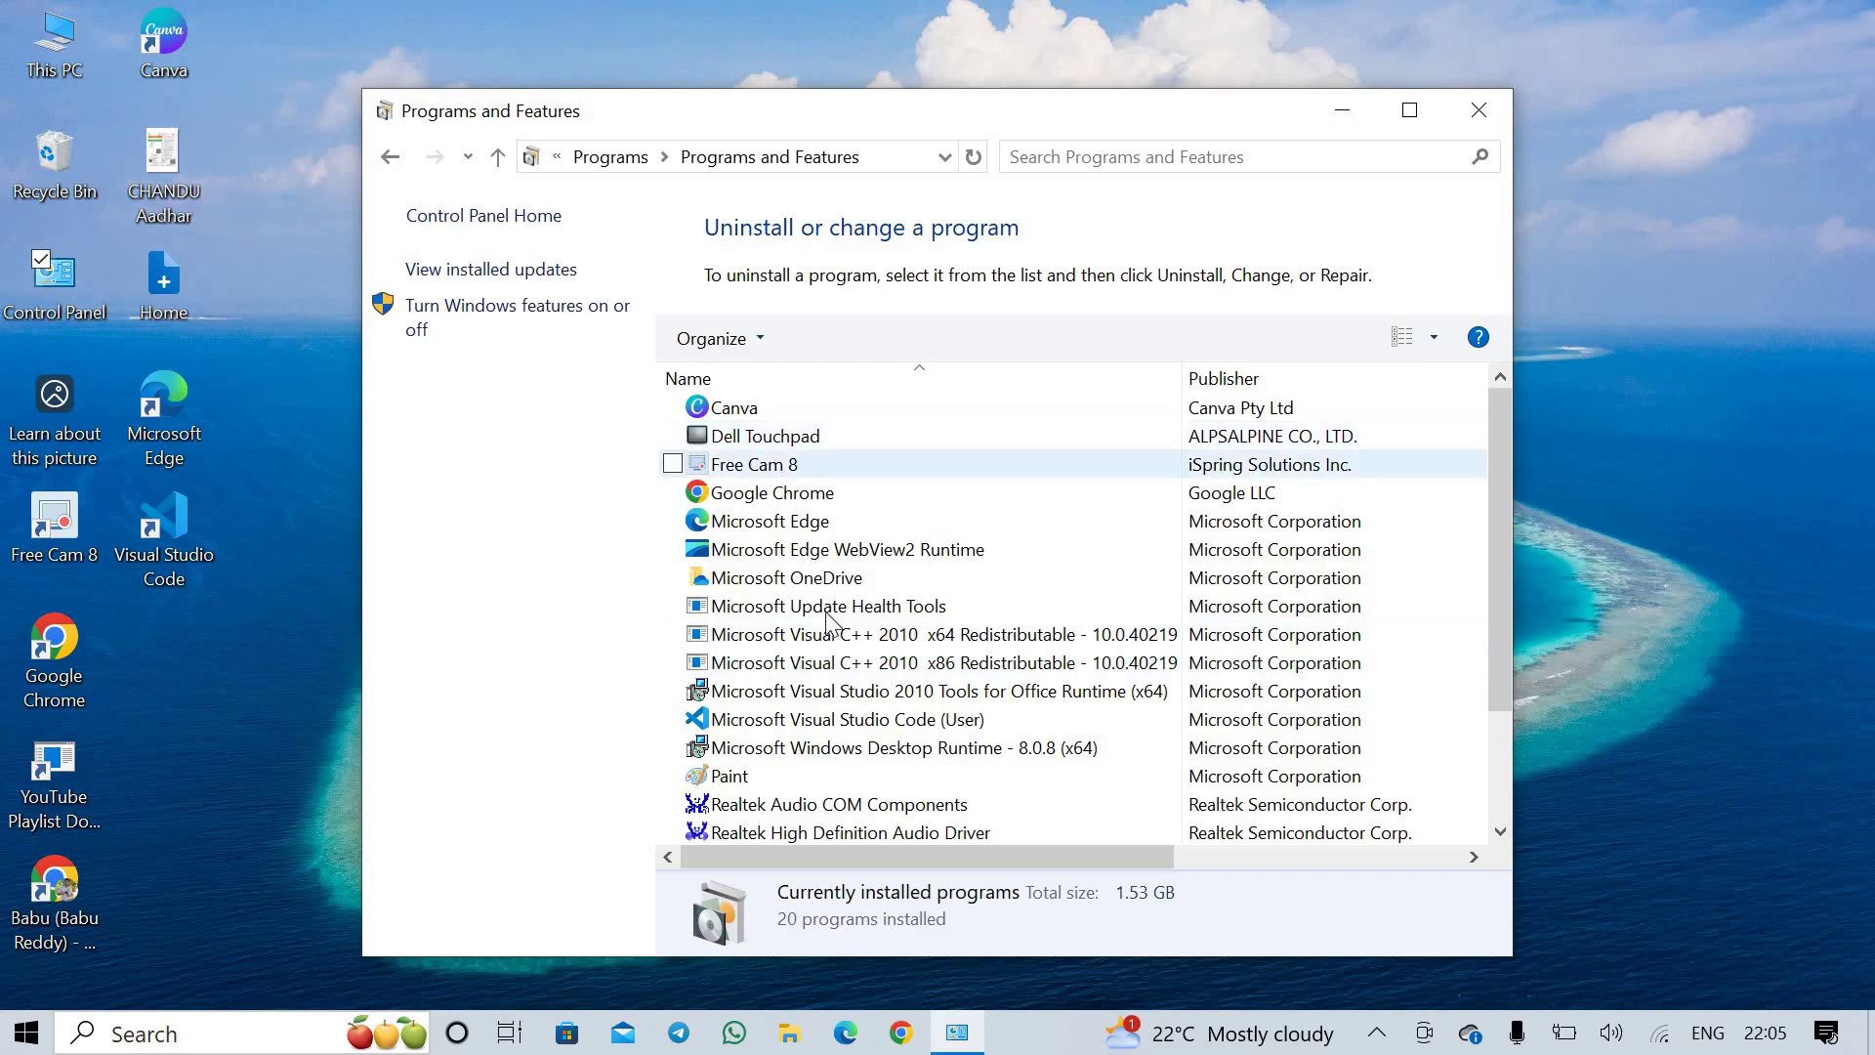
scroll(827, 620, "down", 1)
scroll(827, 620, "down", 1)
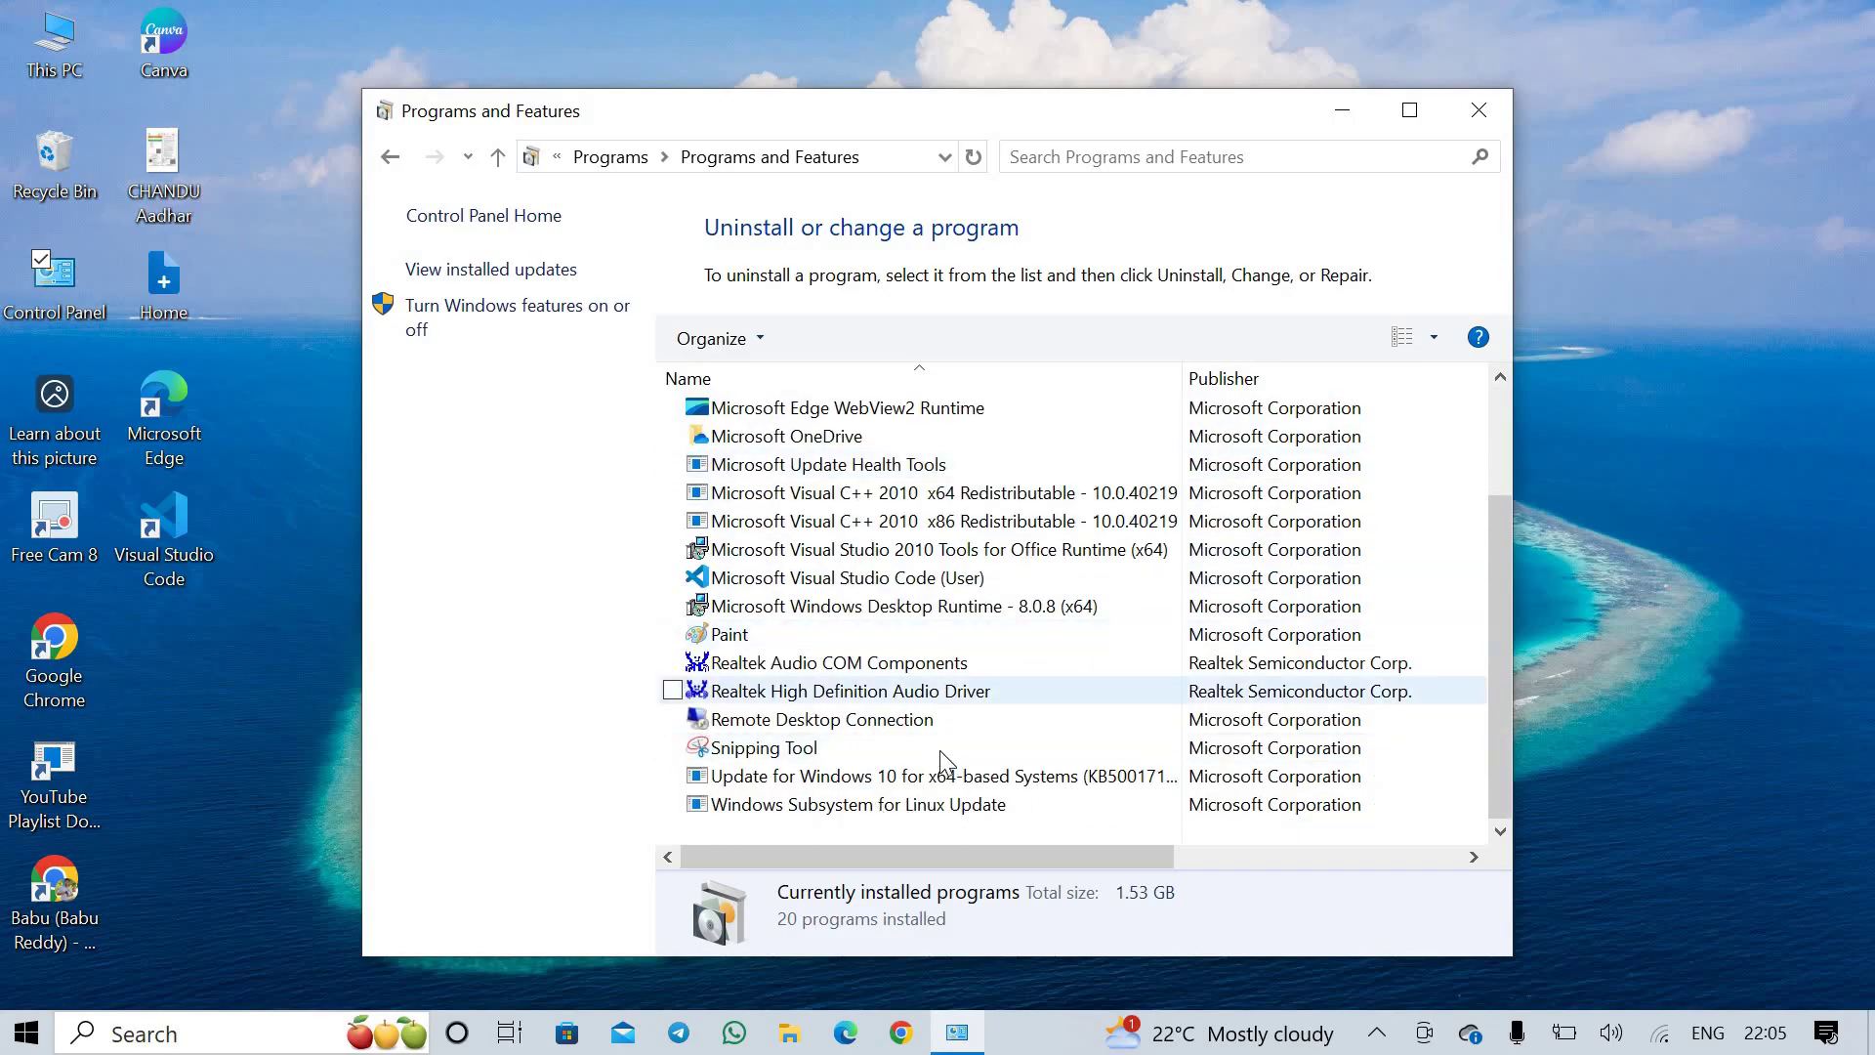
scroll(1000, 495, "up", 2)
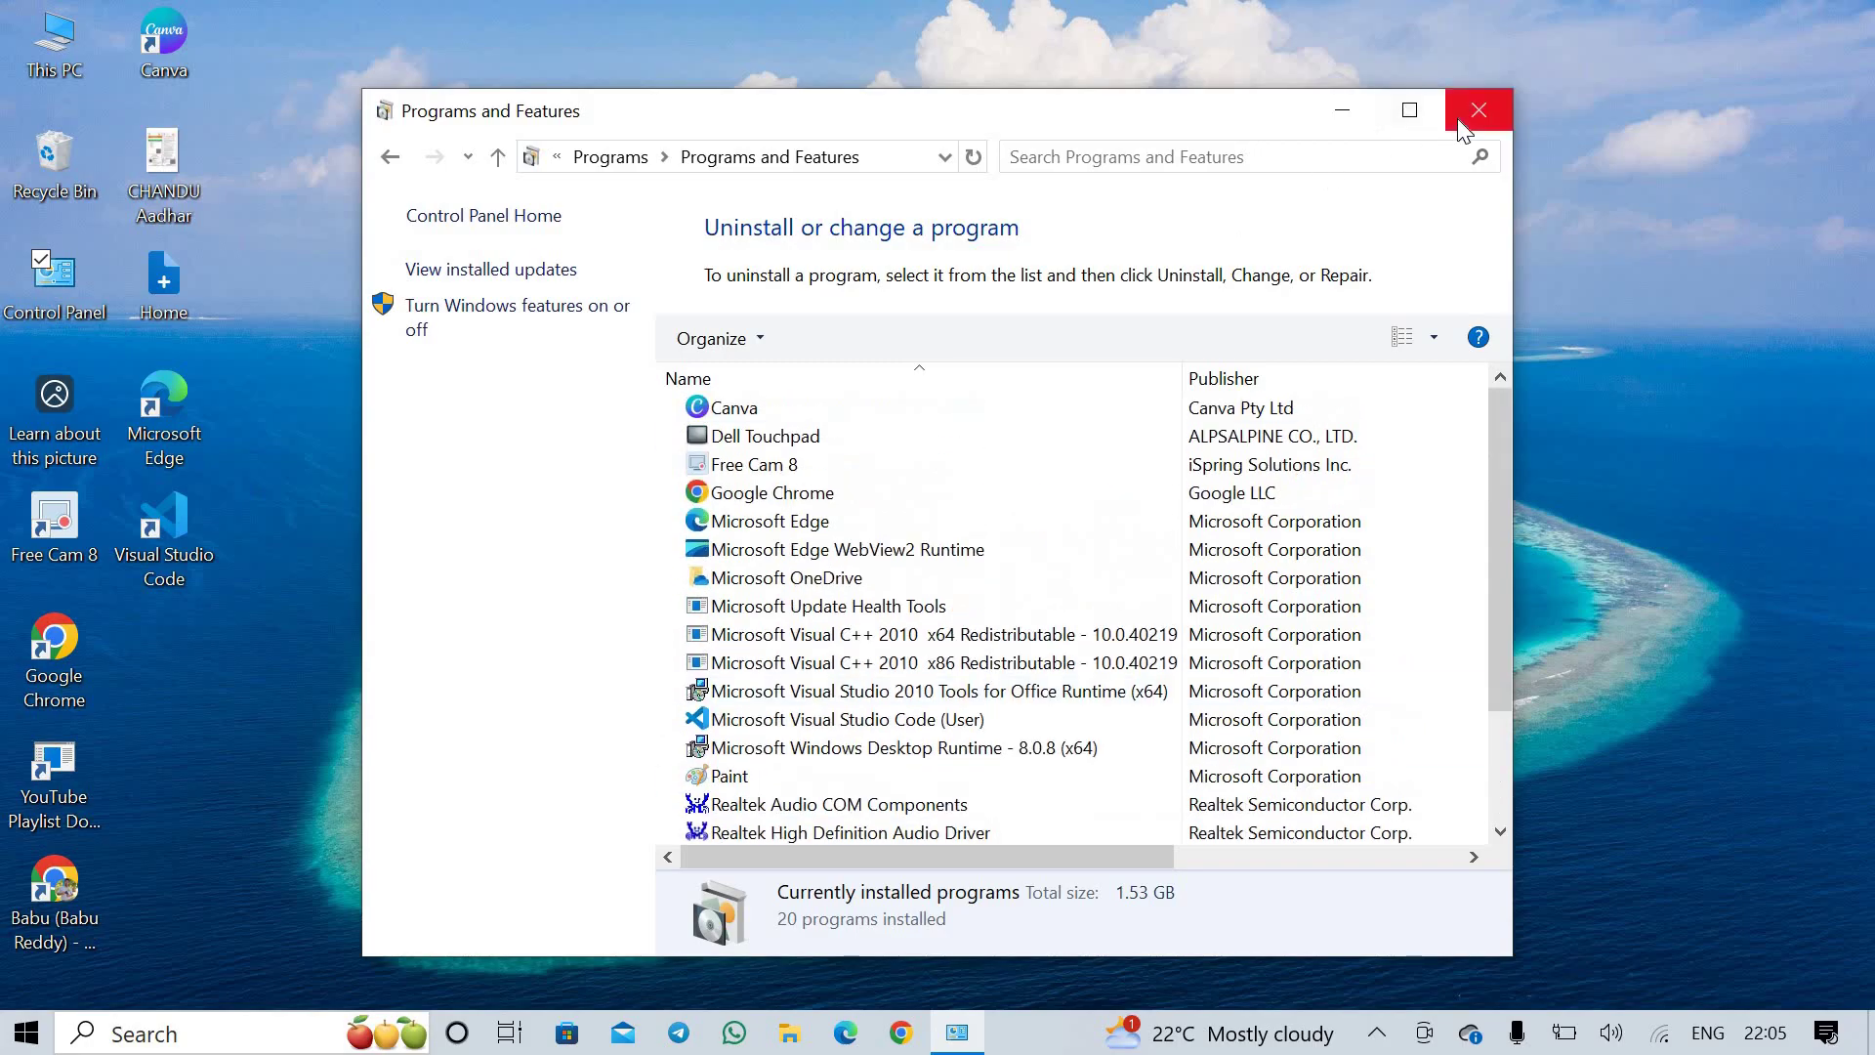
In a maximized Edge window, search Bing for 'office customisation tool' via the 'office cust' suggestion
left_click(1463, 115)
left_click(845, 1035)
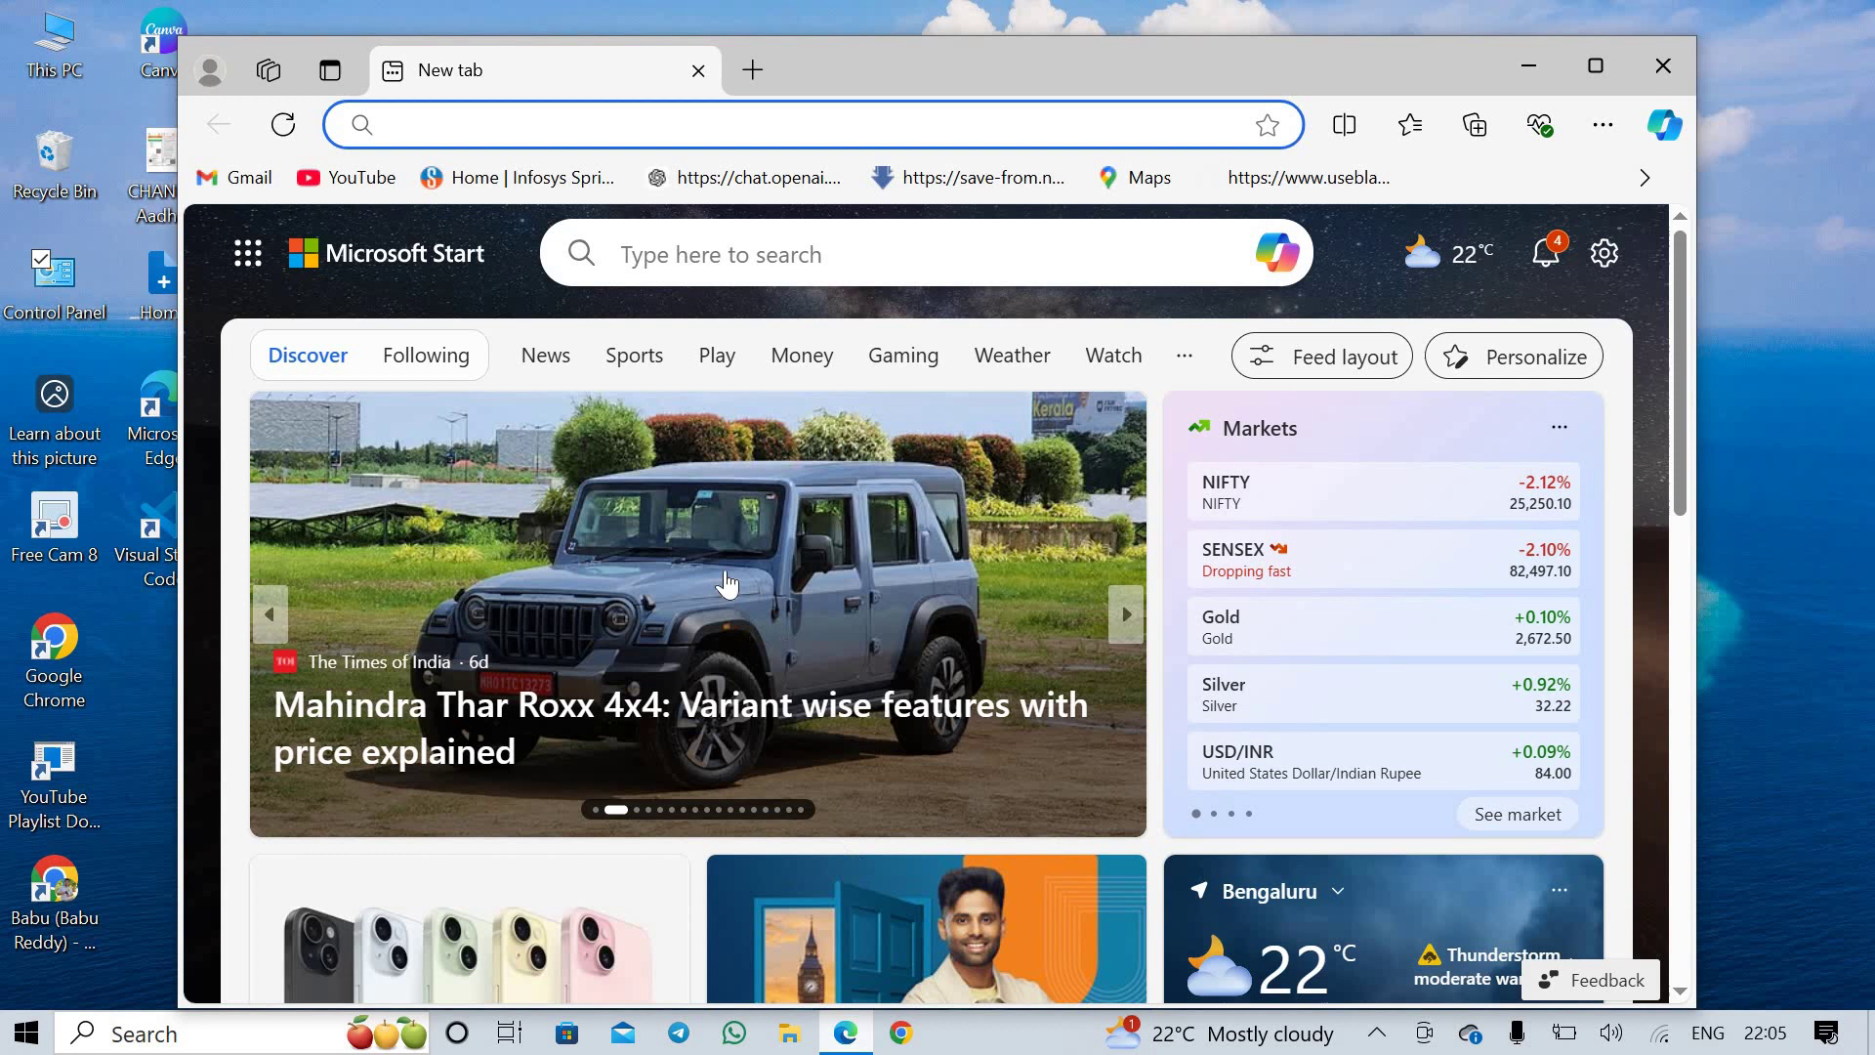
key("super+Up")
type("office")
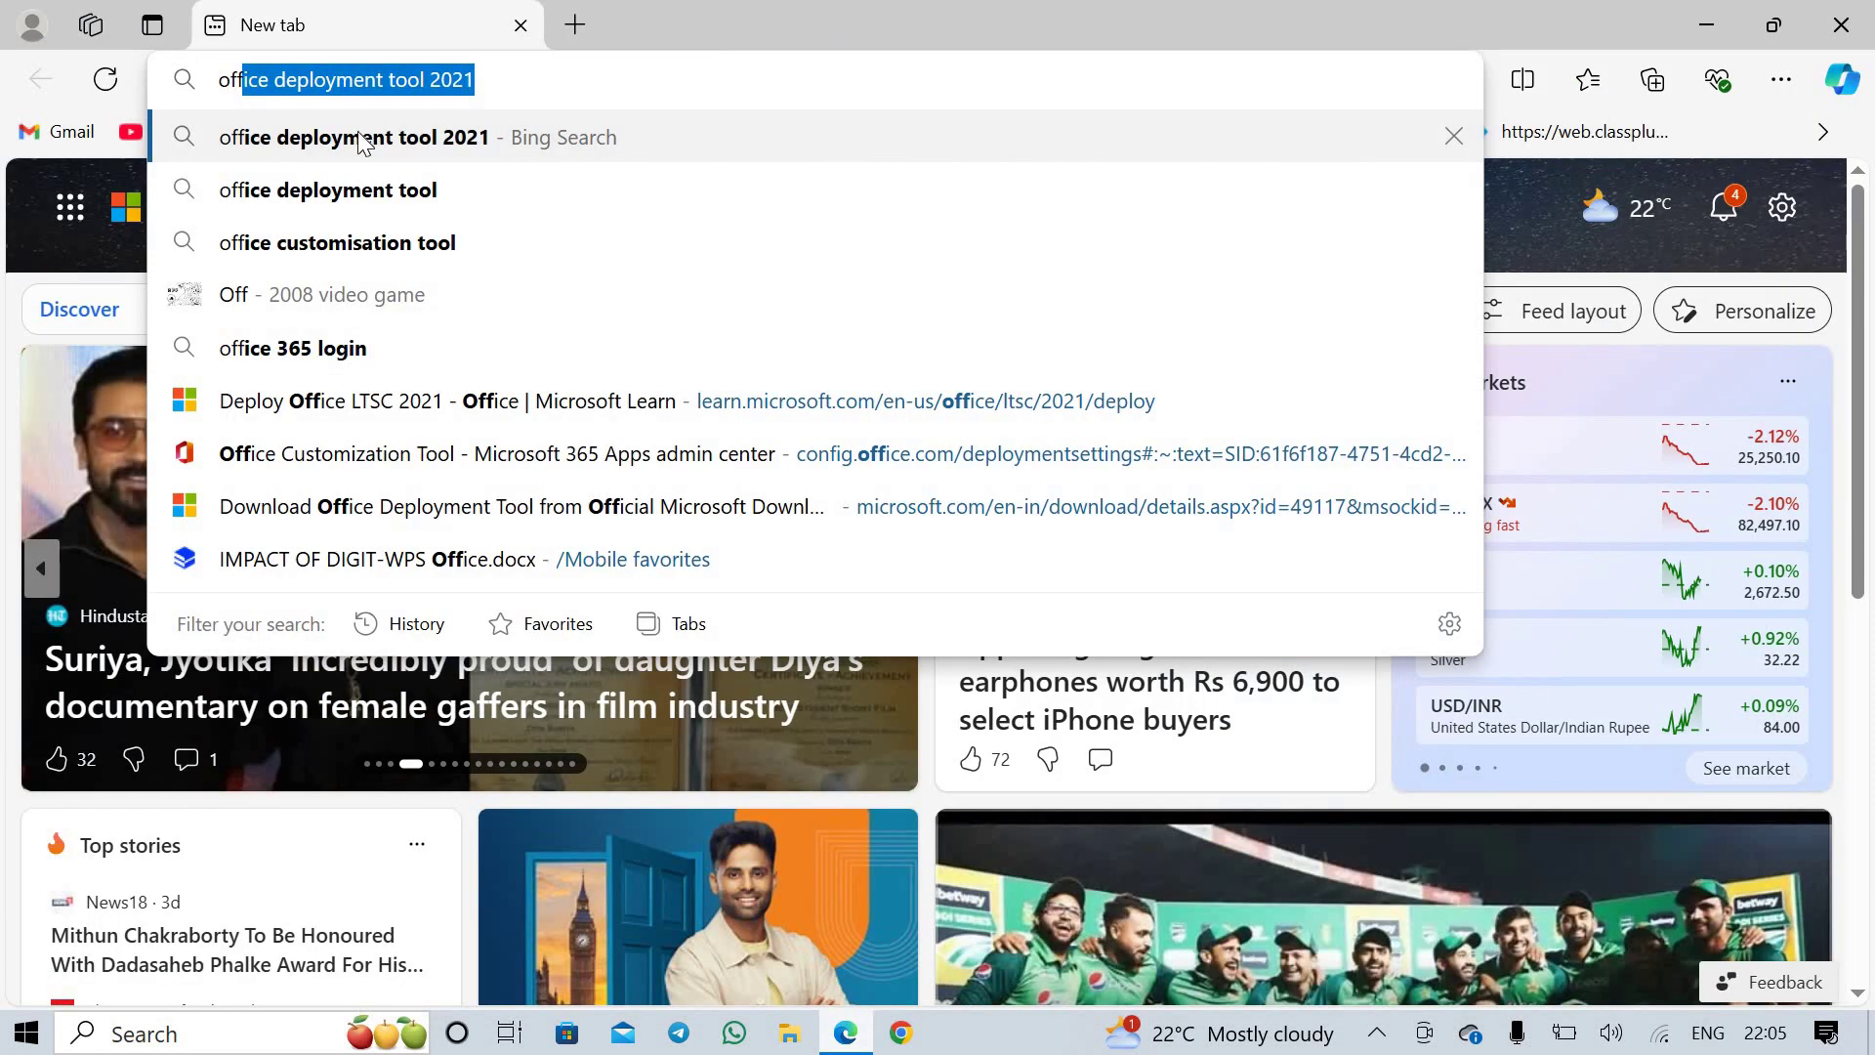
type(" cust")
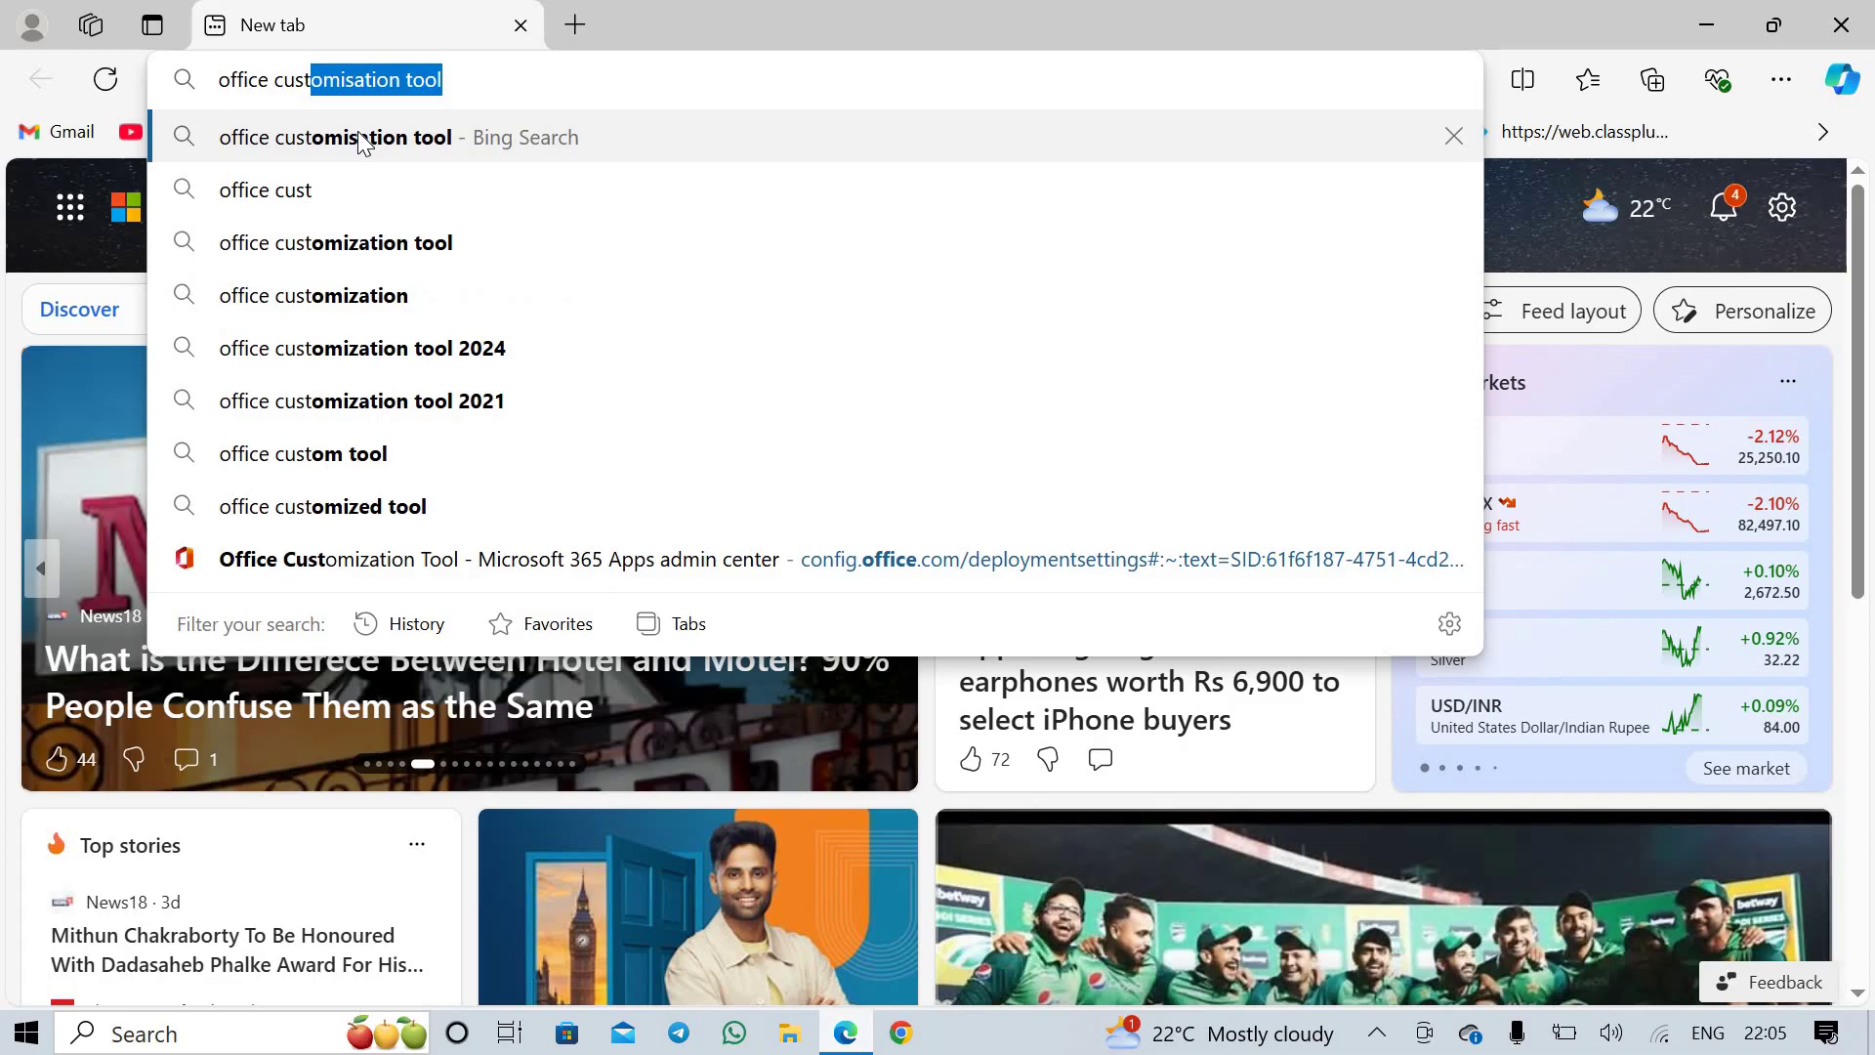
left_click(361, 141)
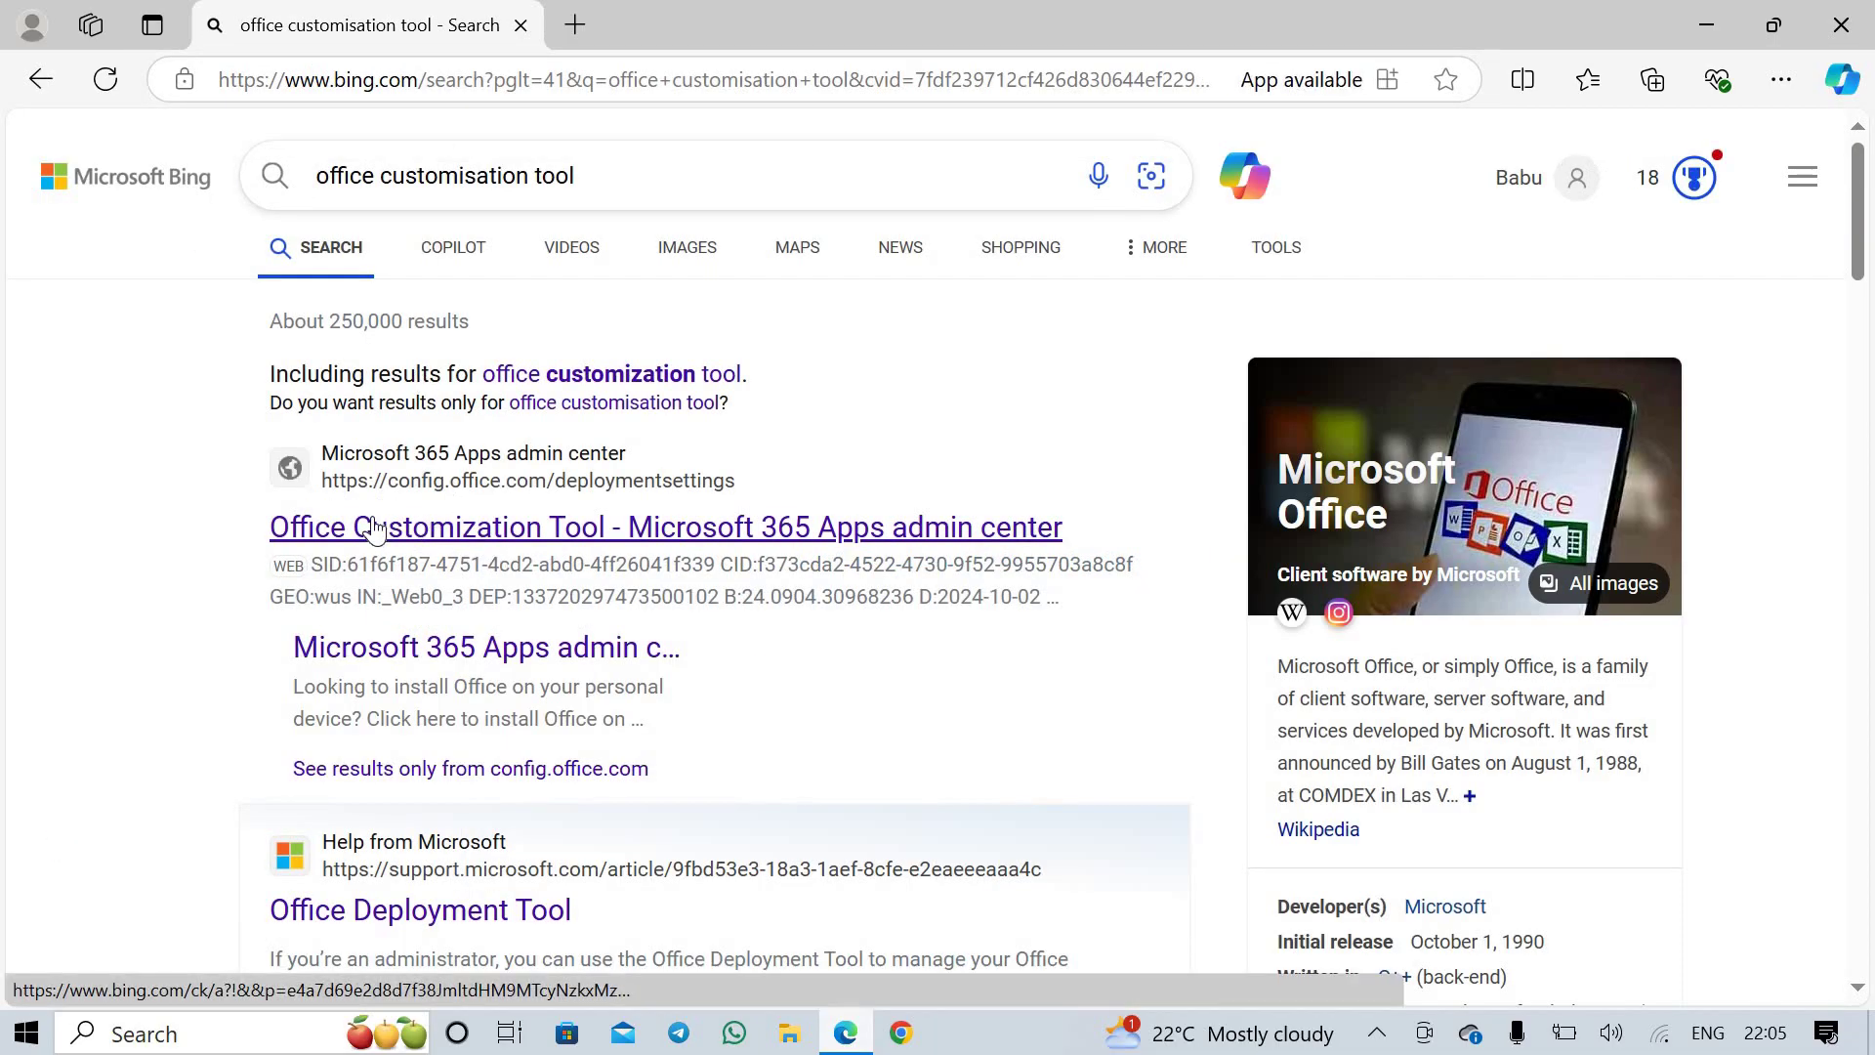
Open the Office Customization Tool page and choose Office LTSC Professional Plus 2021 - Volume License
left_click(463, 535)
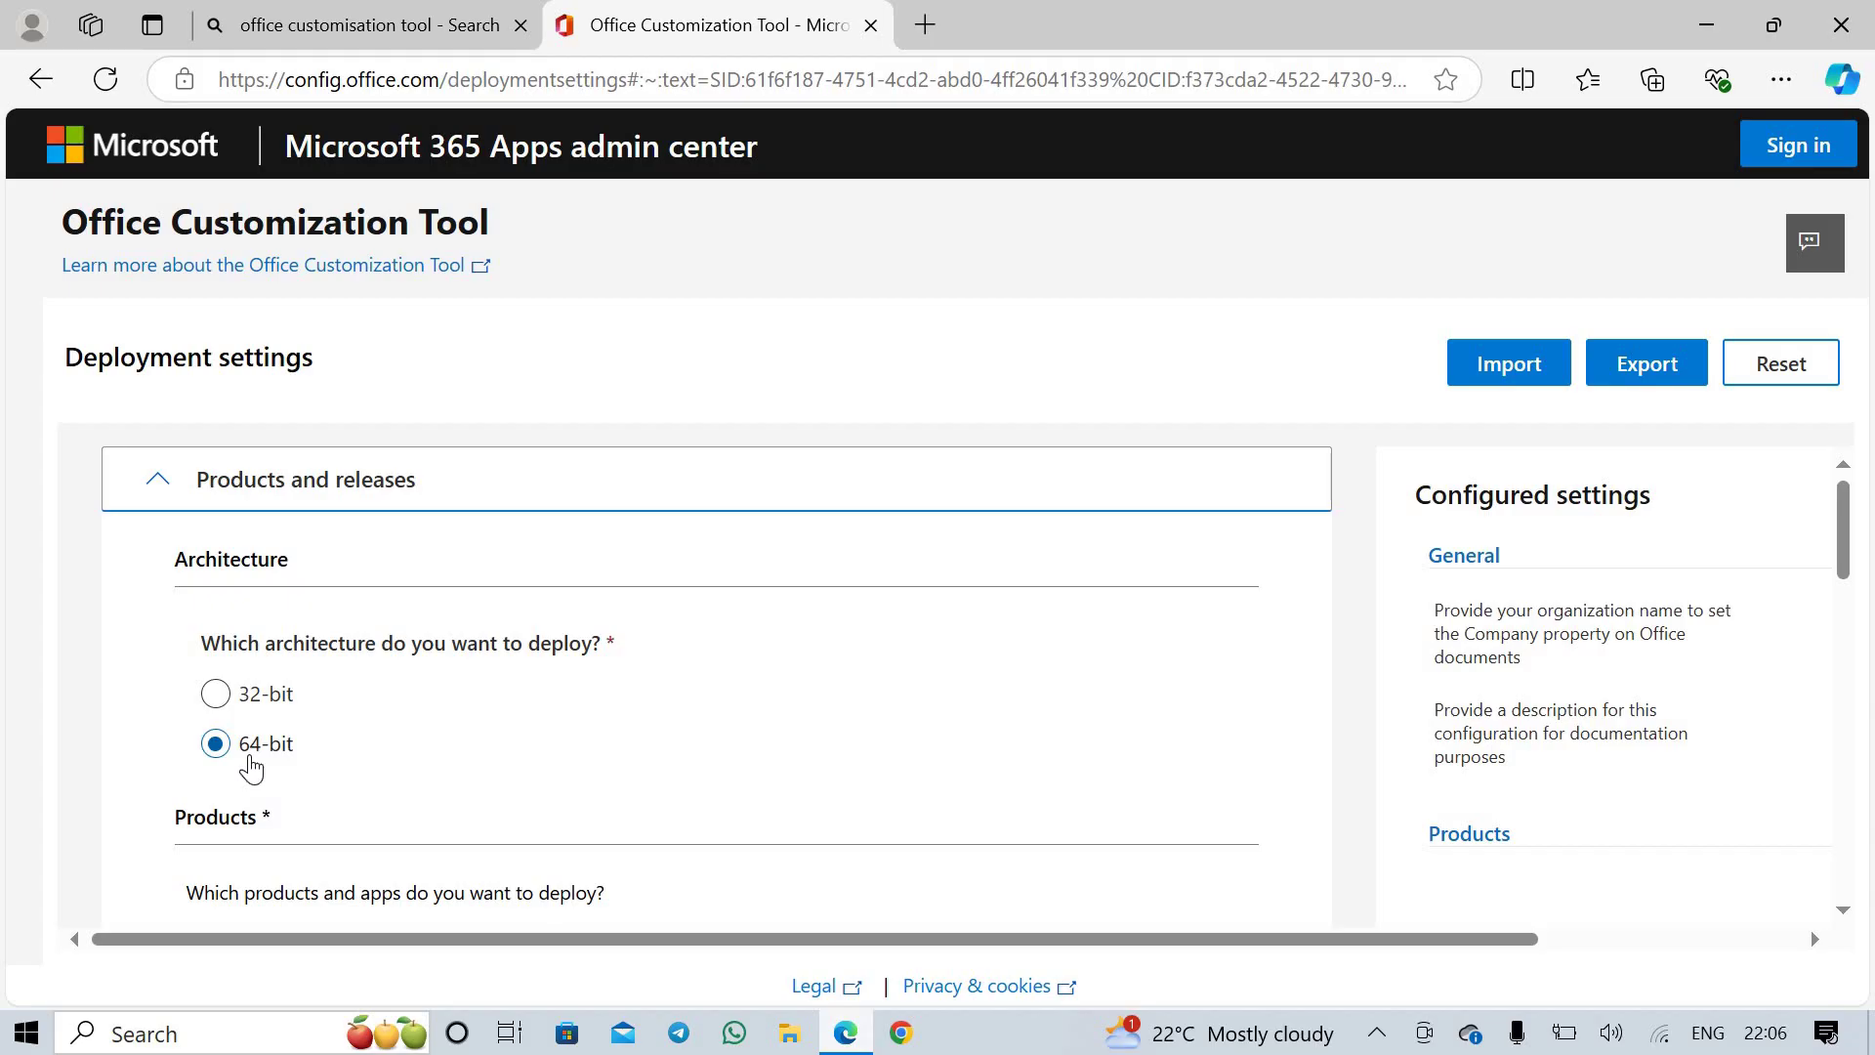
scroll(251, 768, "down", 3)
scroll(348, 573, "down", 1)
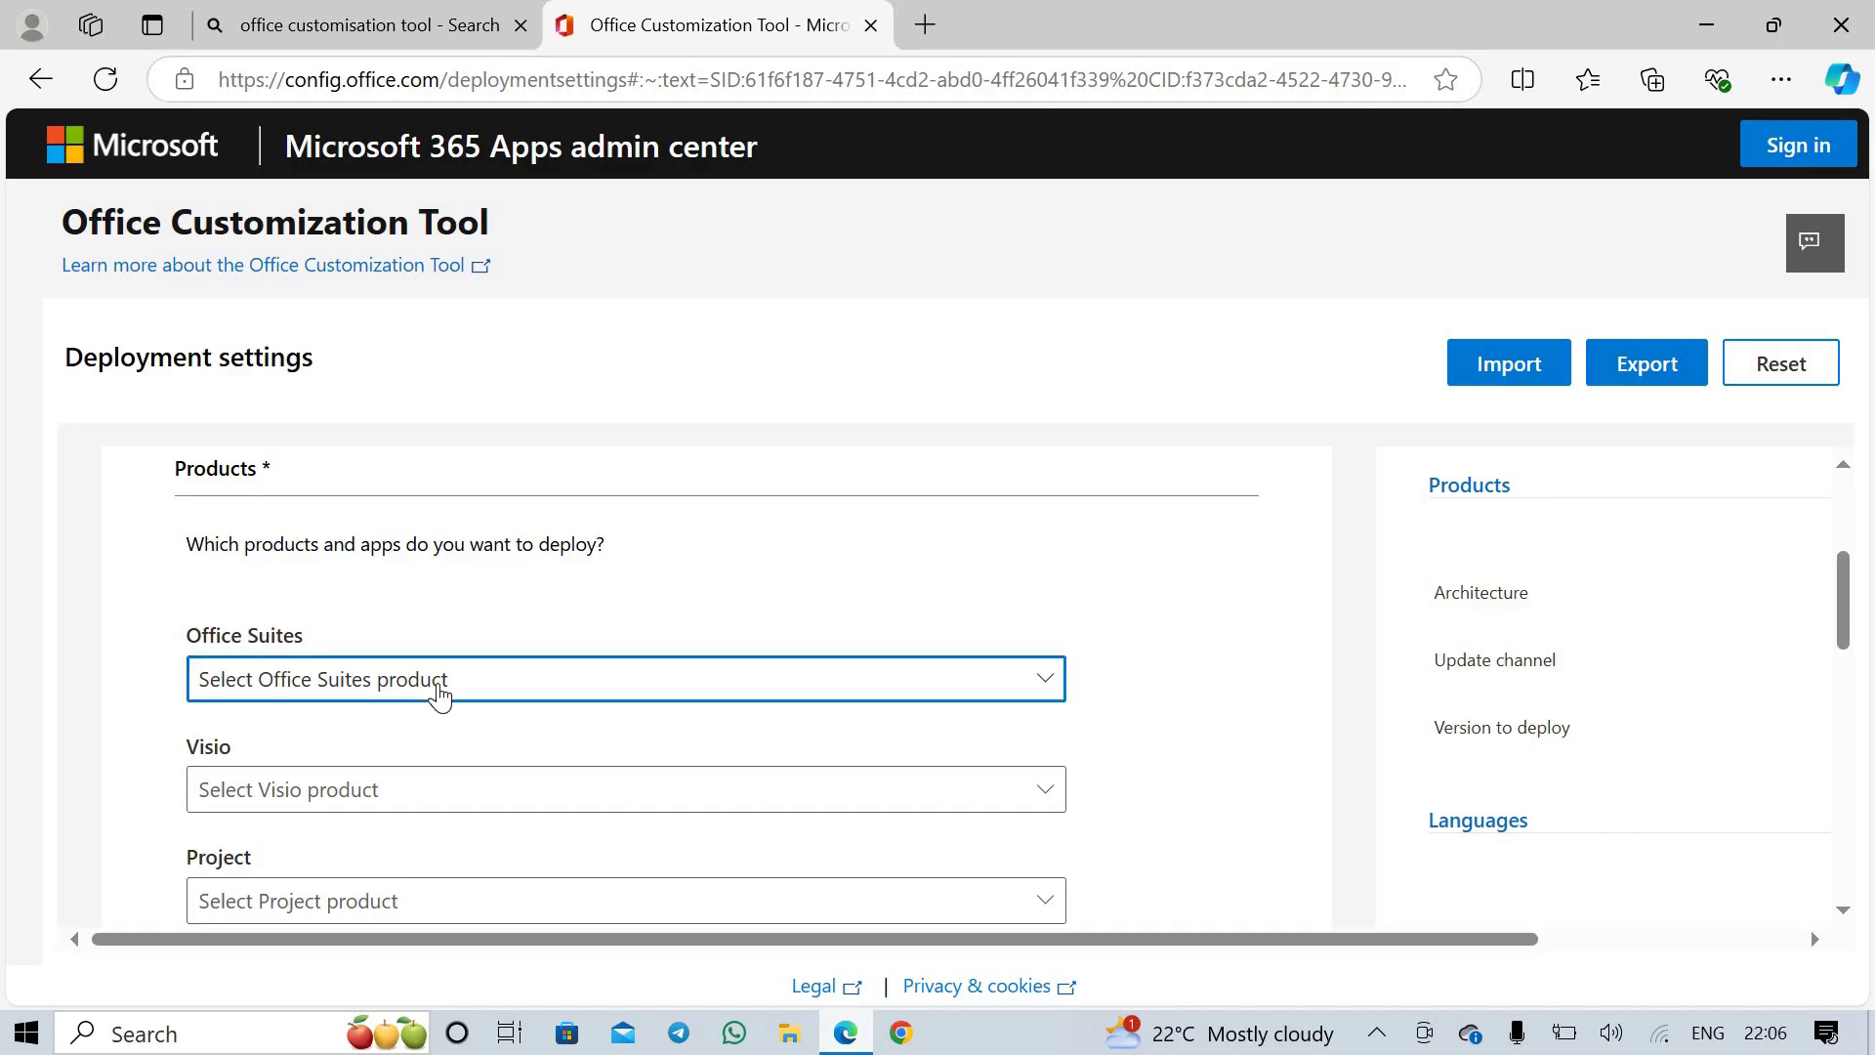
left_click(440, 682)
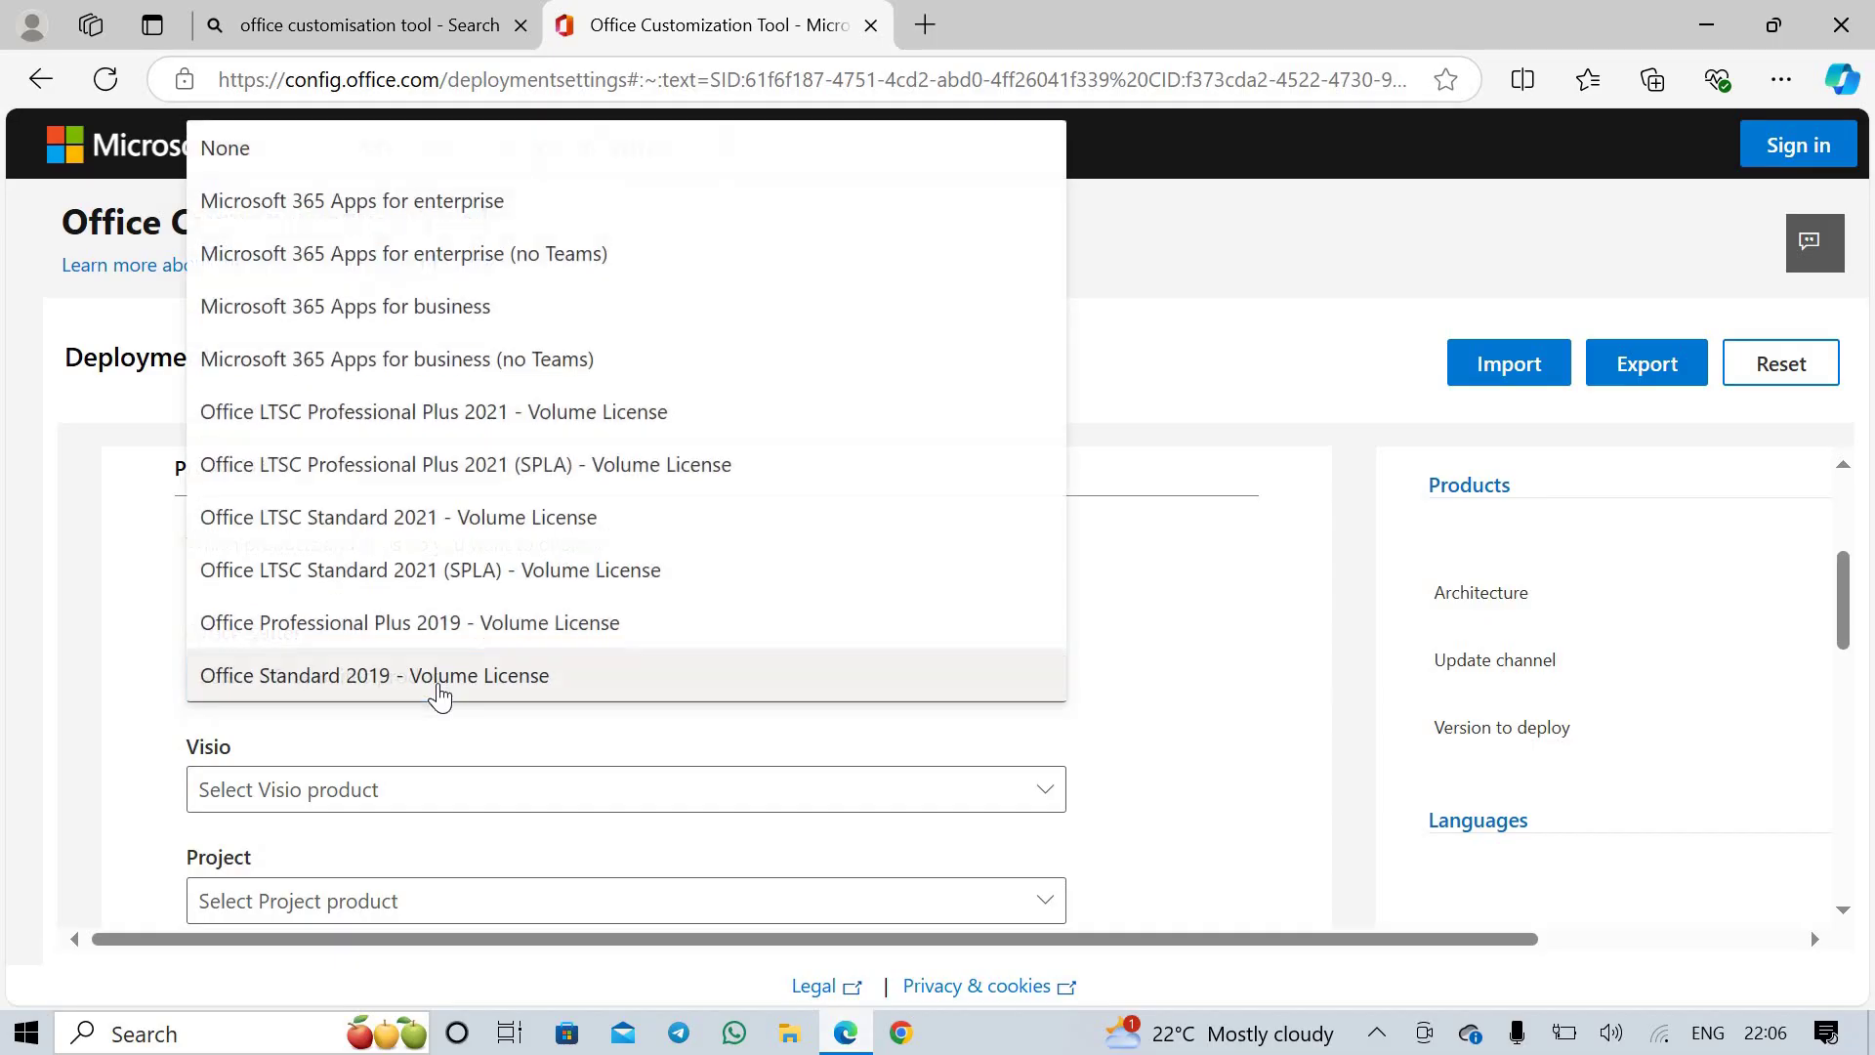
left_click(552, 411)
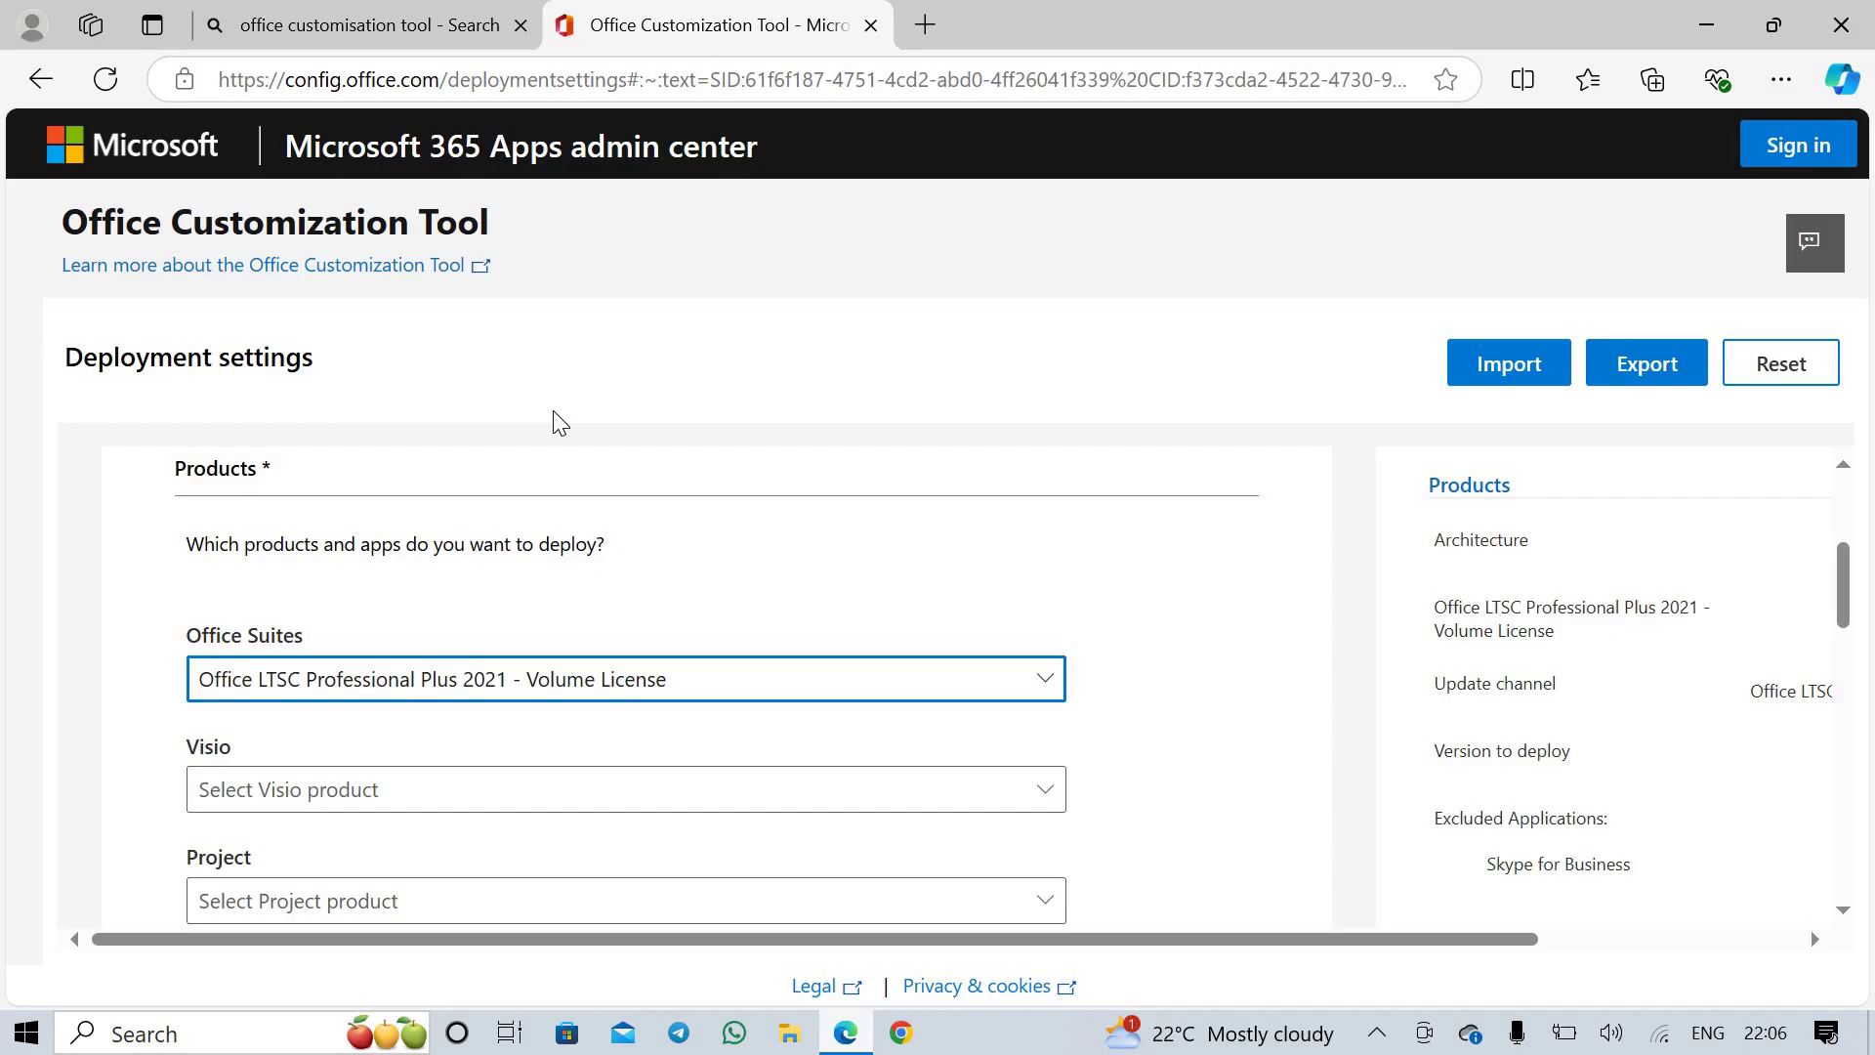
scroll(573, 620, "down", 1)
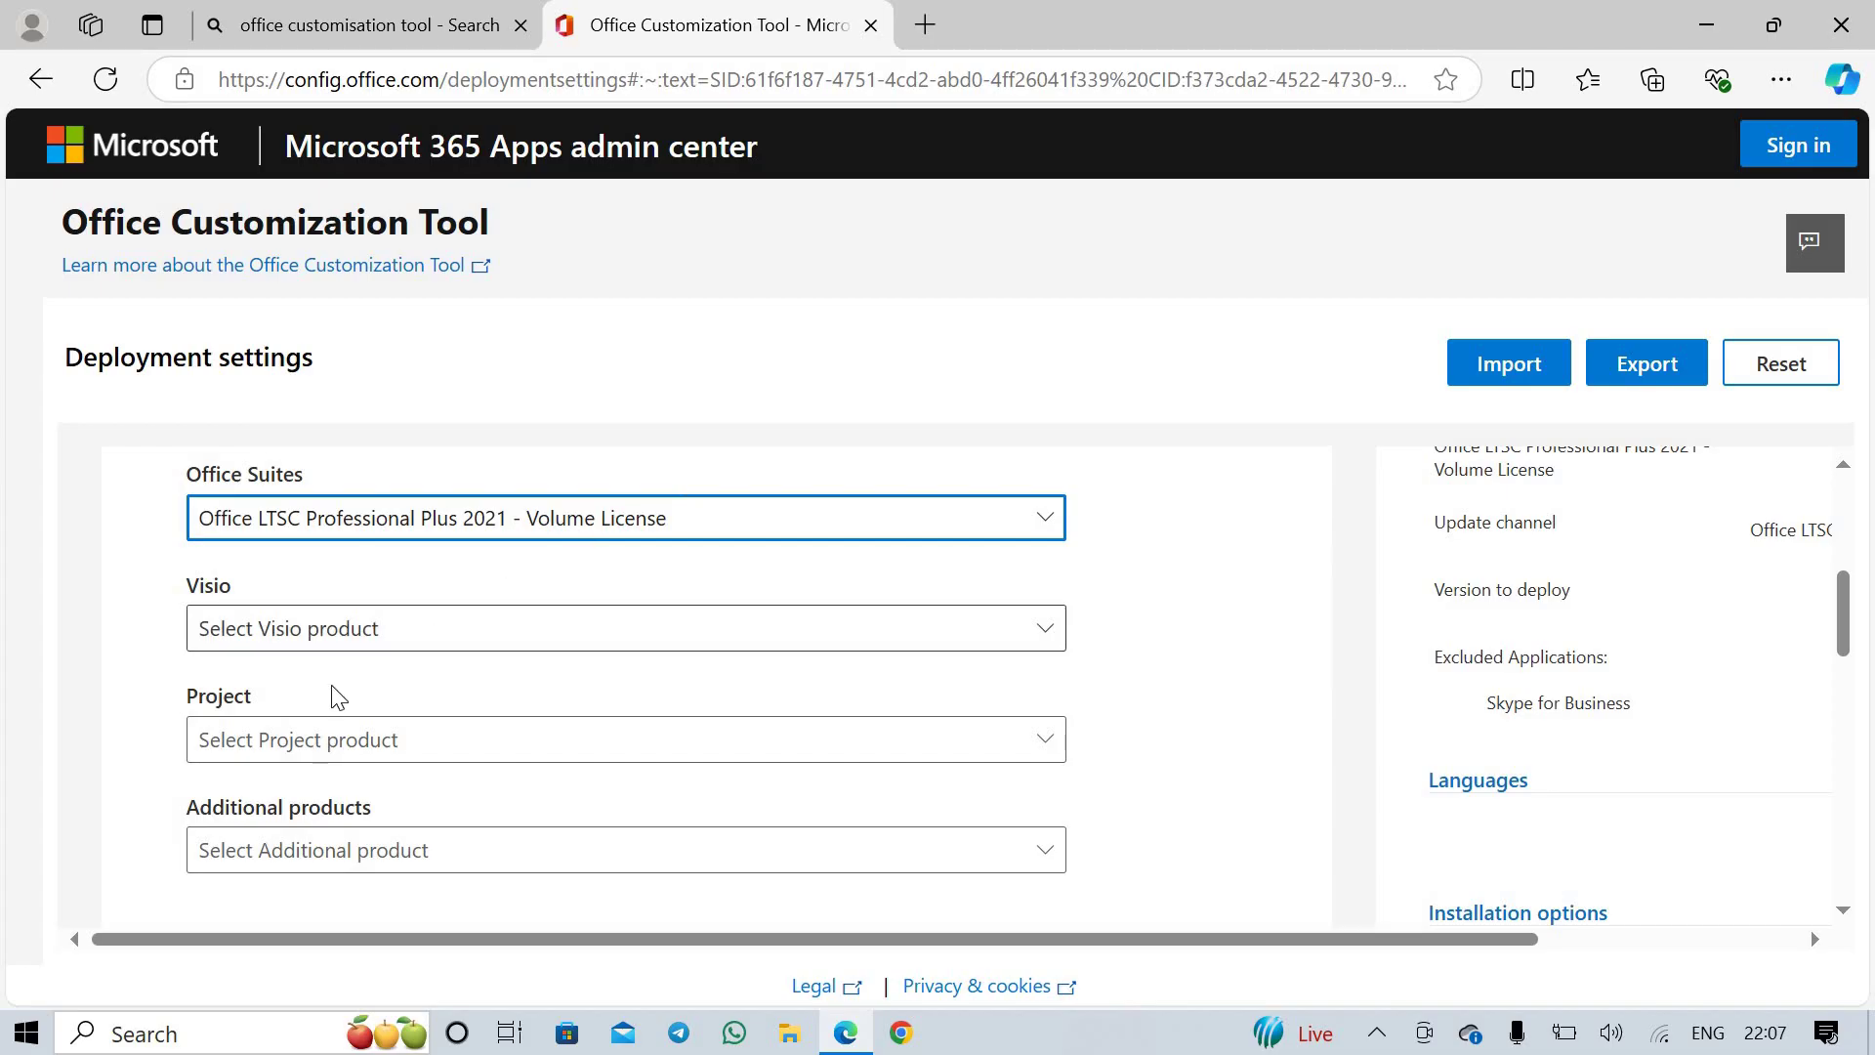
Toggle Skype for Business on and back off so it stays excluded, then continue to Language
scroll(337, 695, "down", 2)
scroll(391, 695, "up", 2)
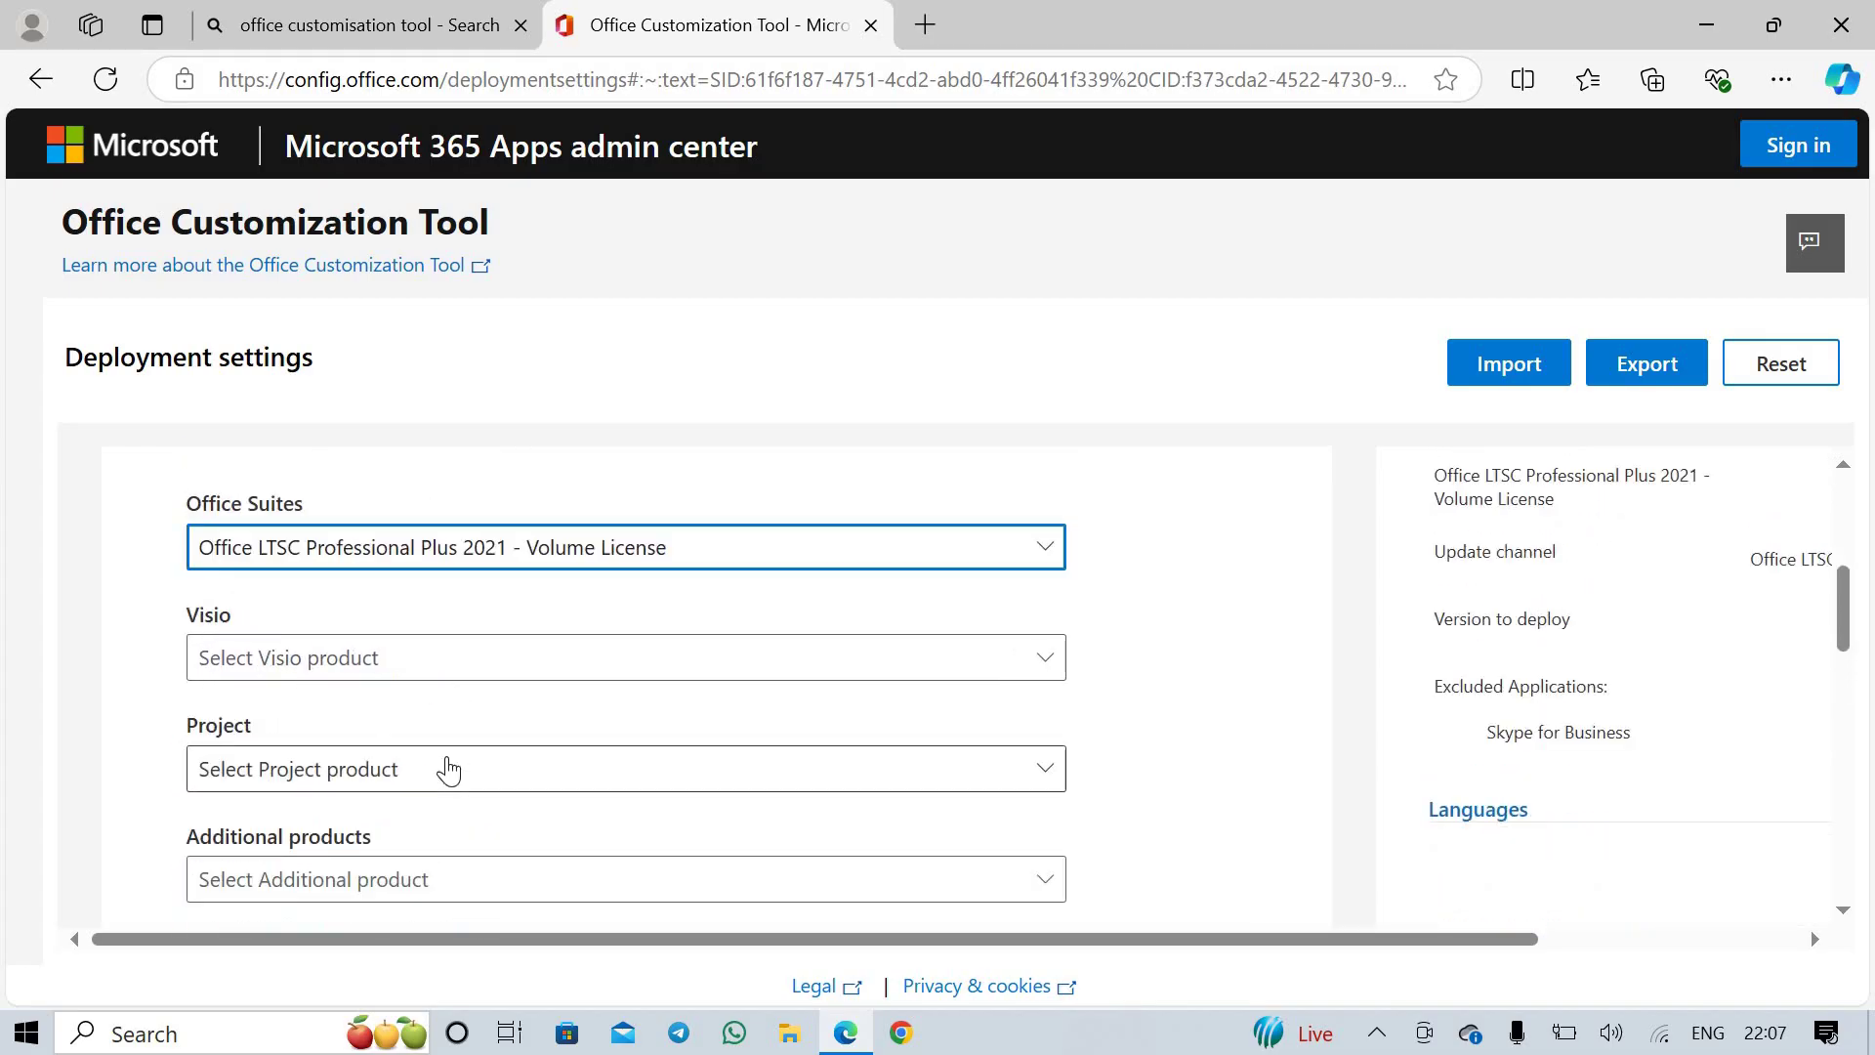
scroll(357, 830, "down", 5)
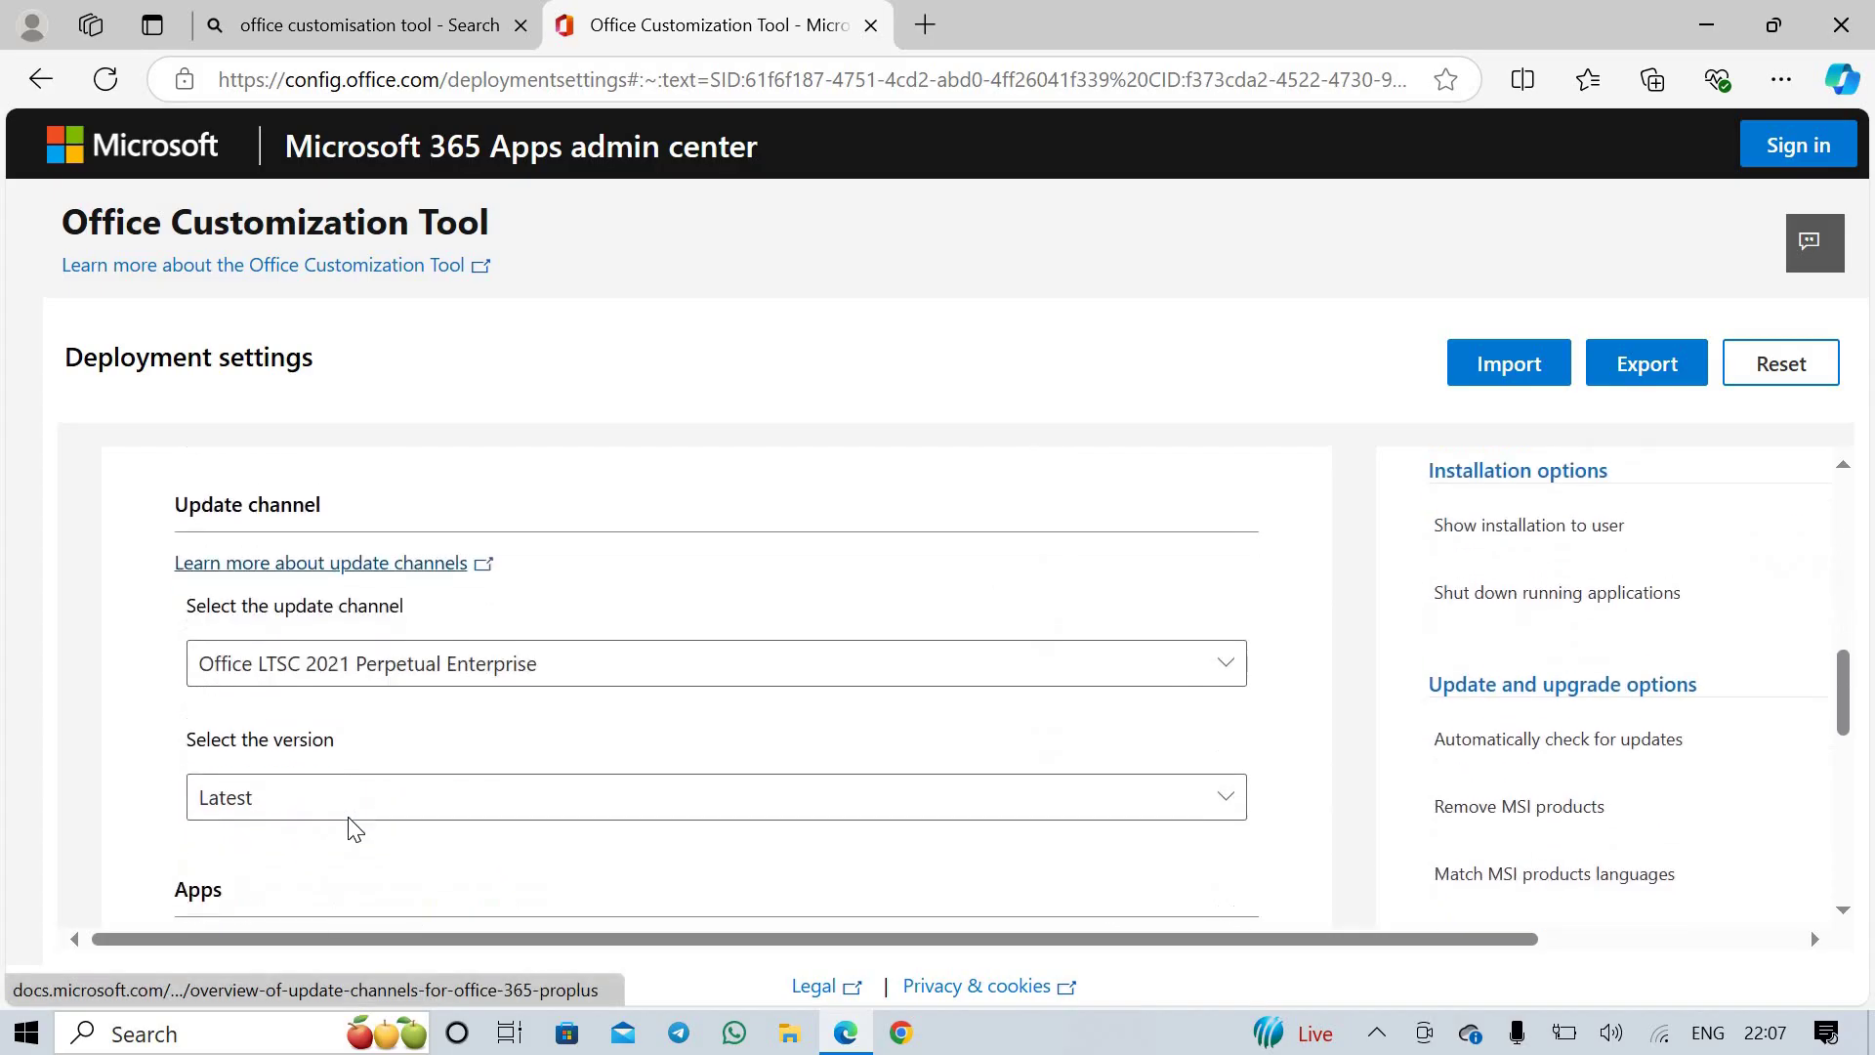
scroll(354, 829, "down", 3)
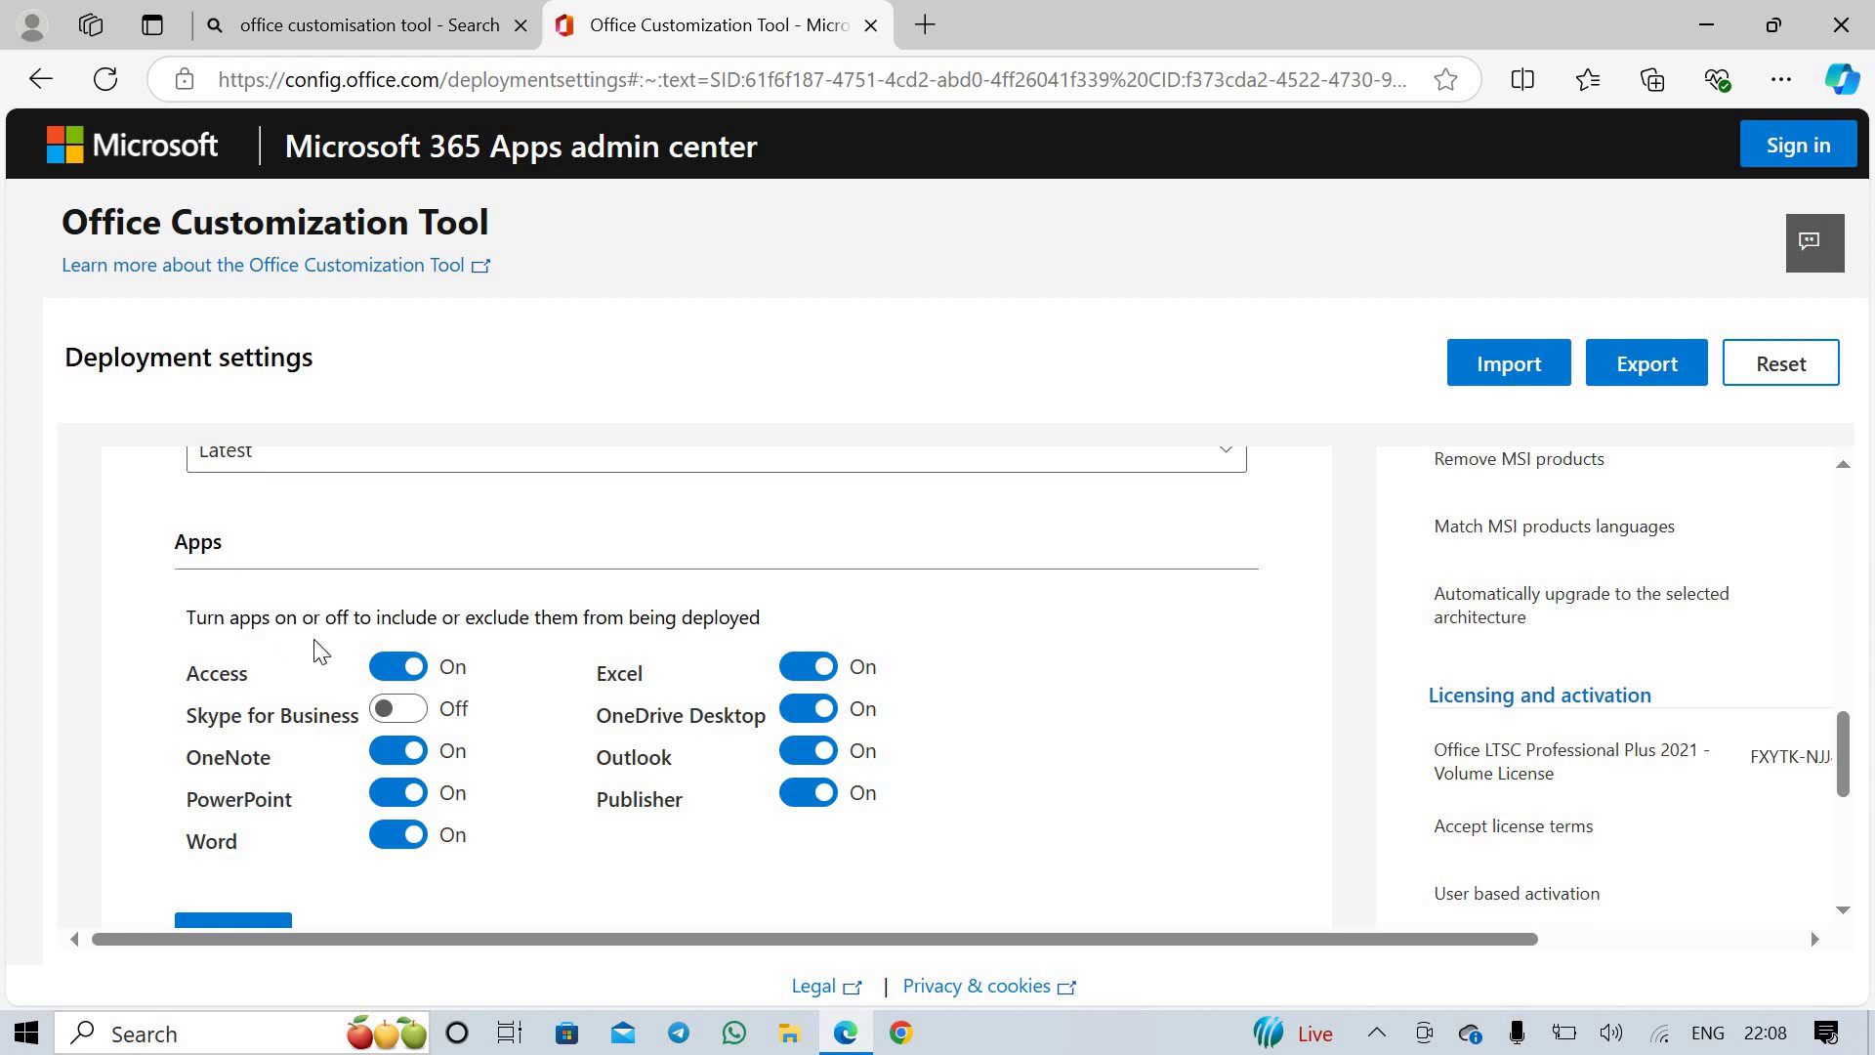
scroll(322, 653, "down", 1)
left_click(414, 605)
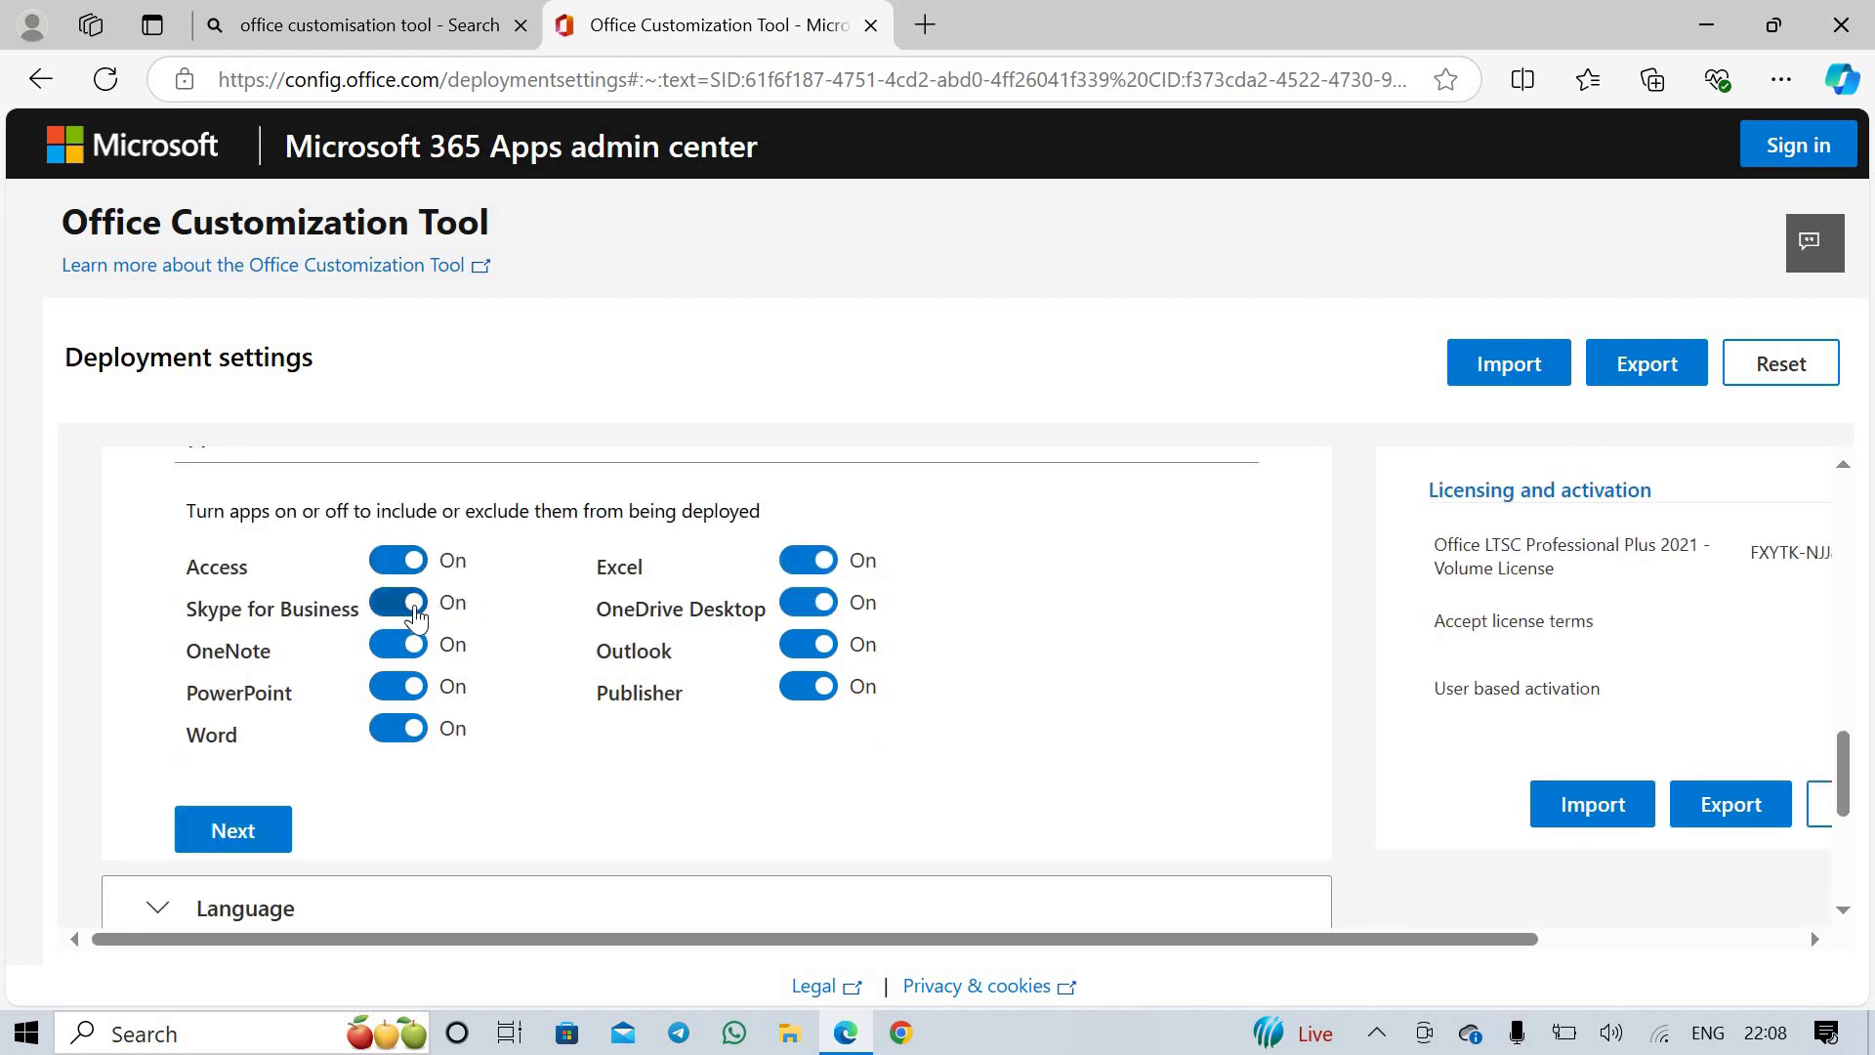
scroll(489, 640, "down", 1)
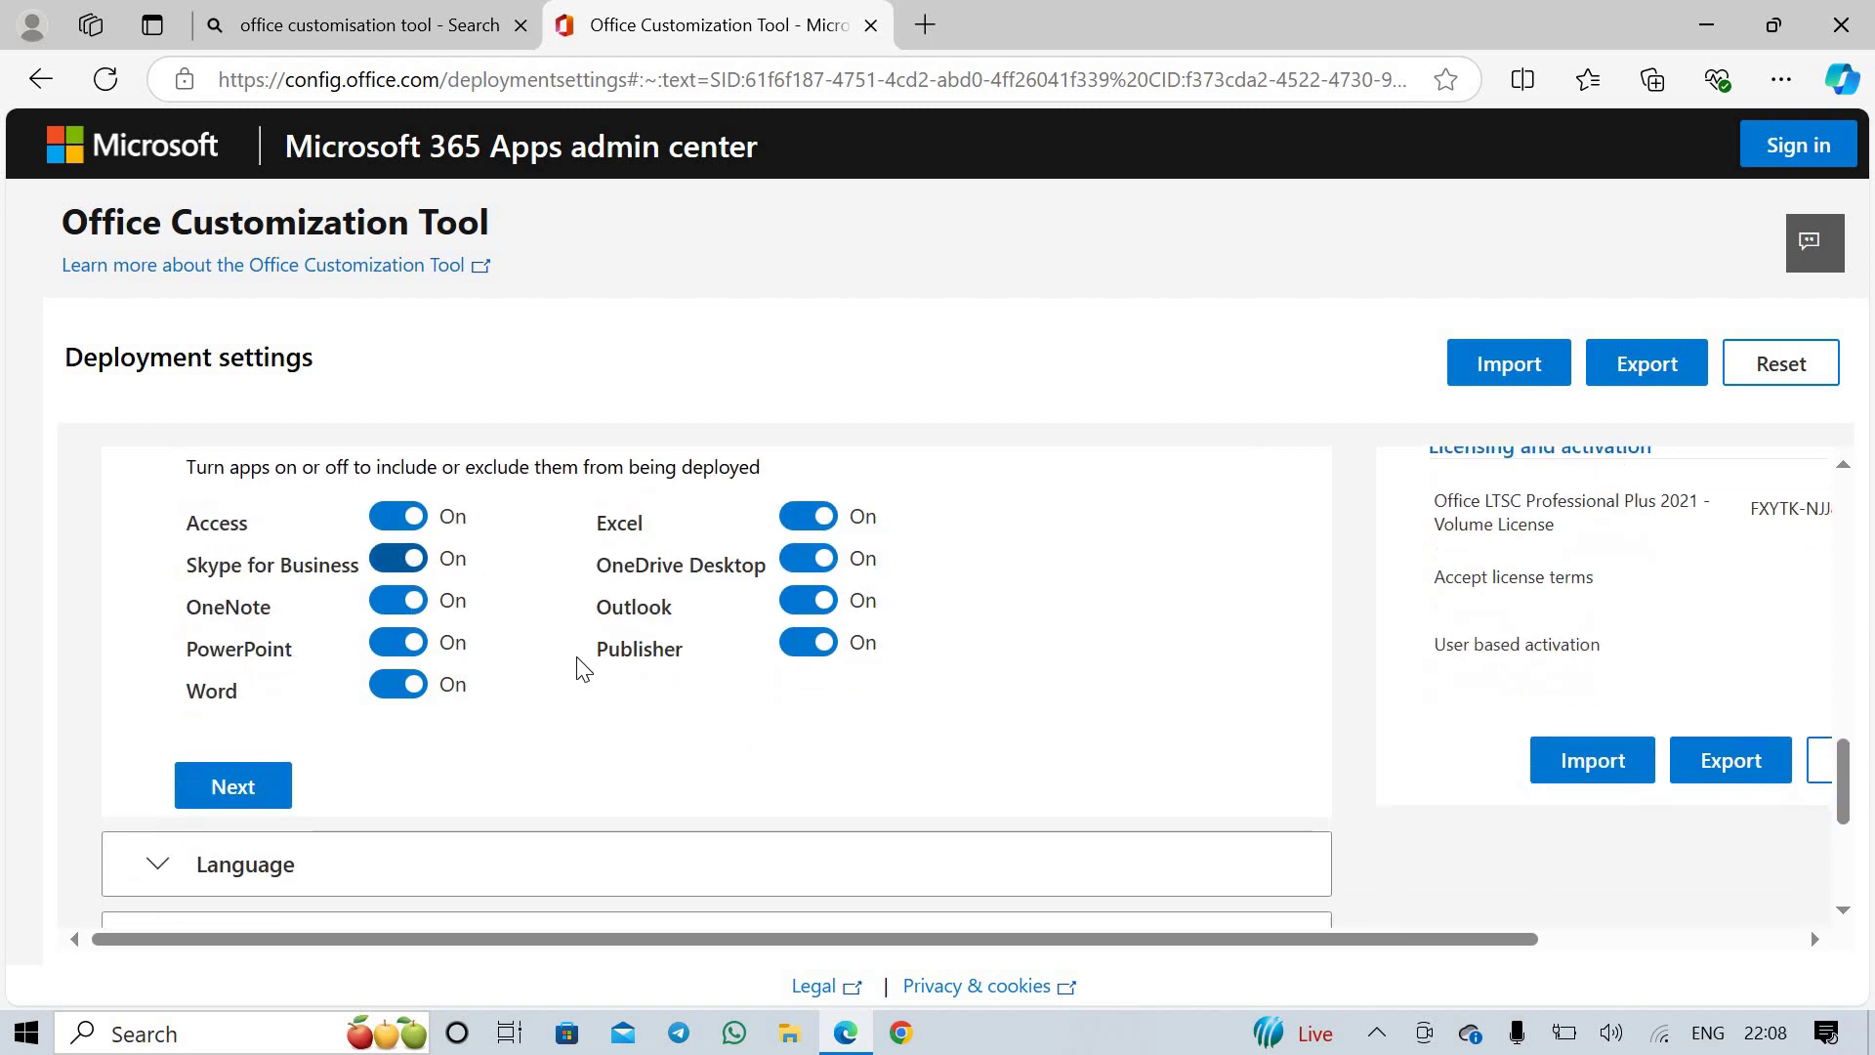
left_click(393, 565)
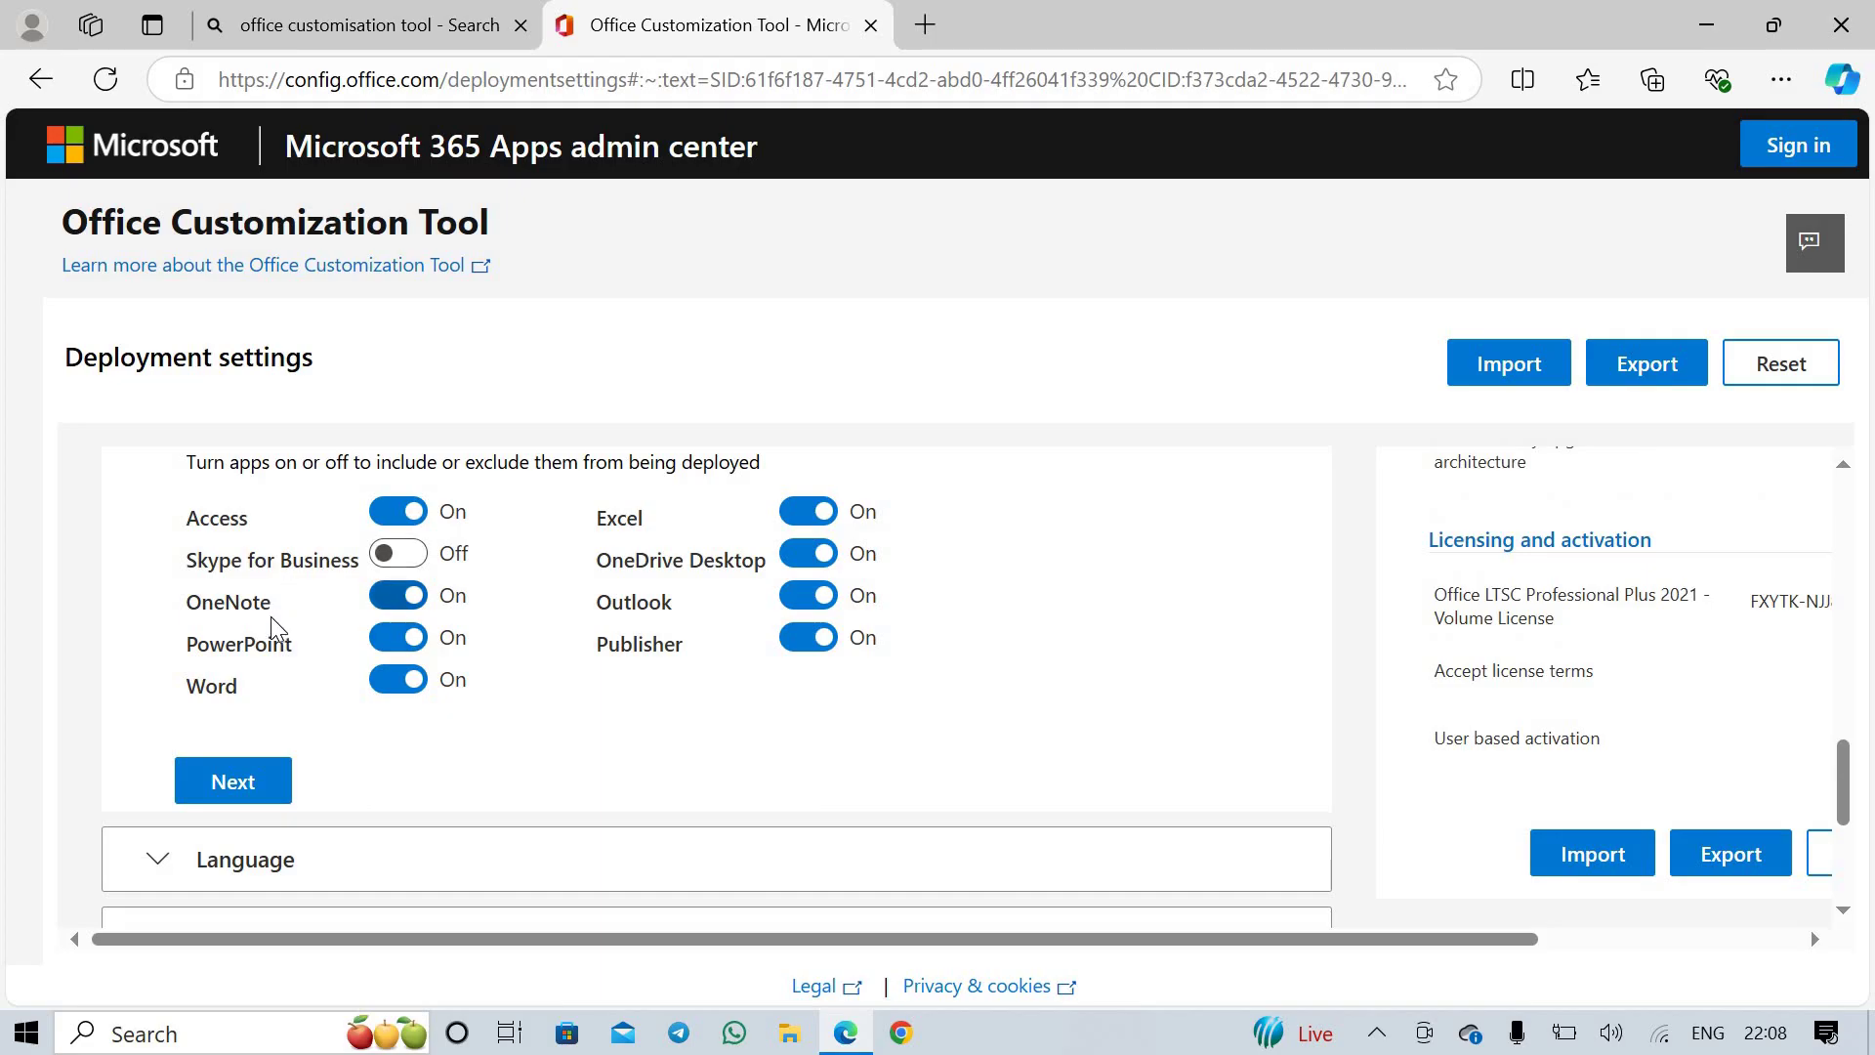
left_click(257, 789)
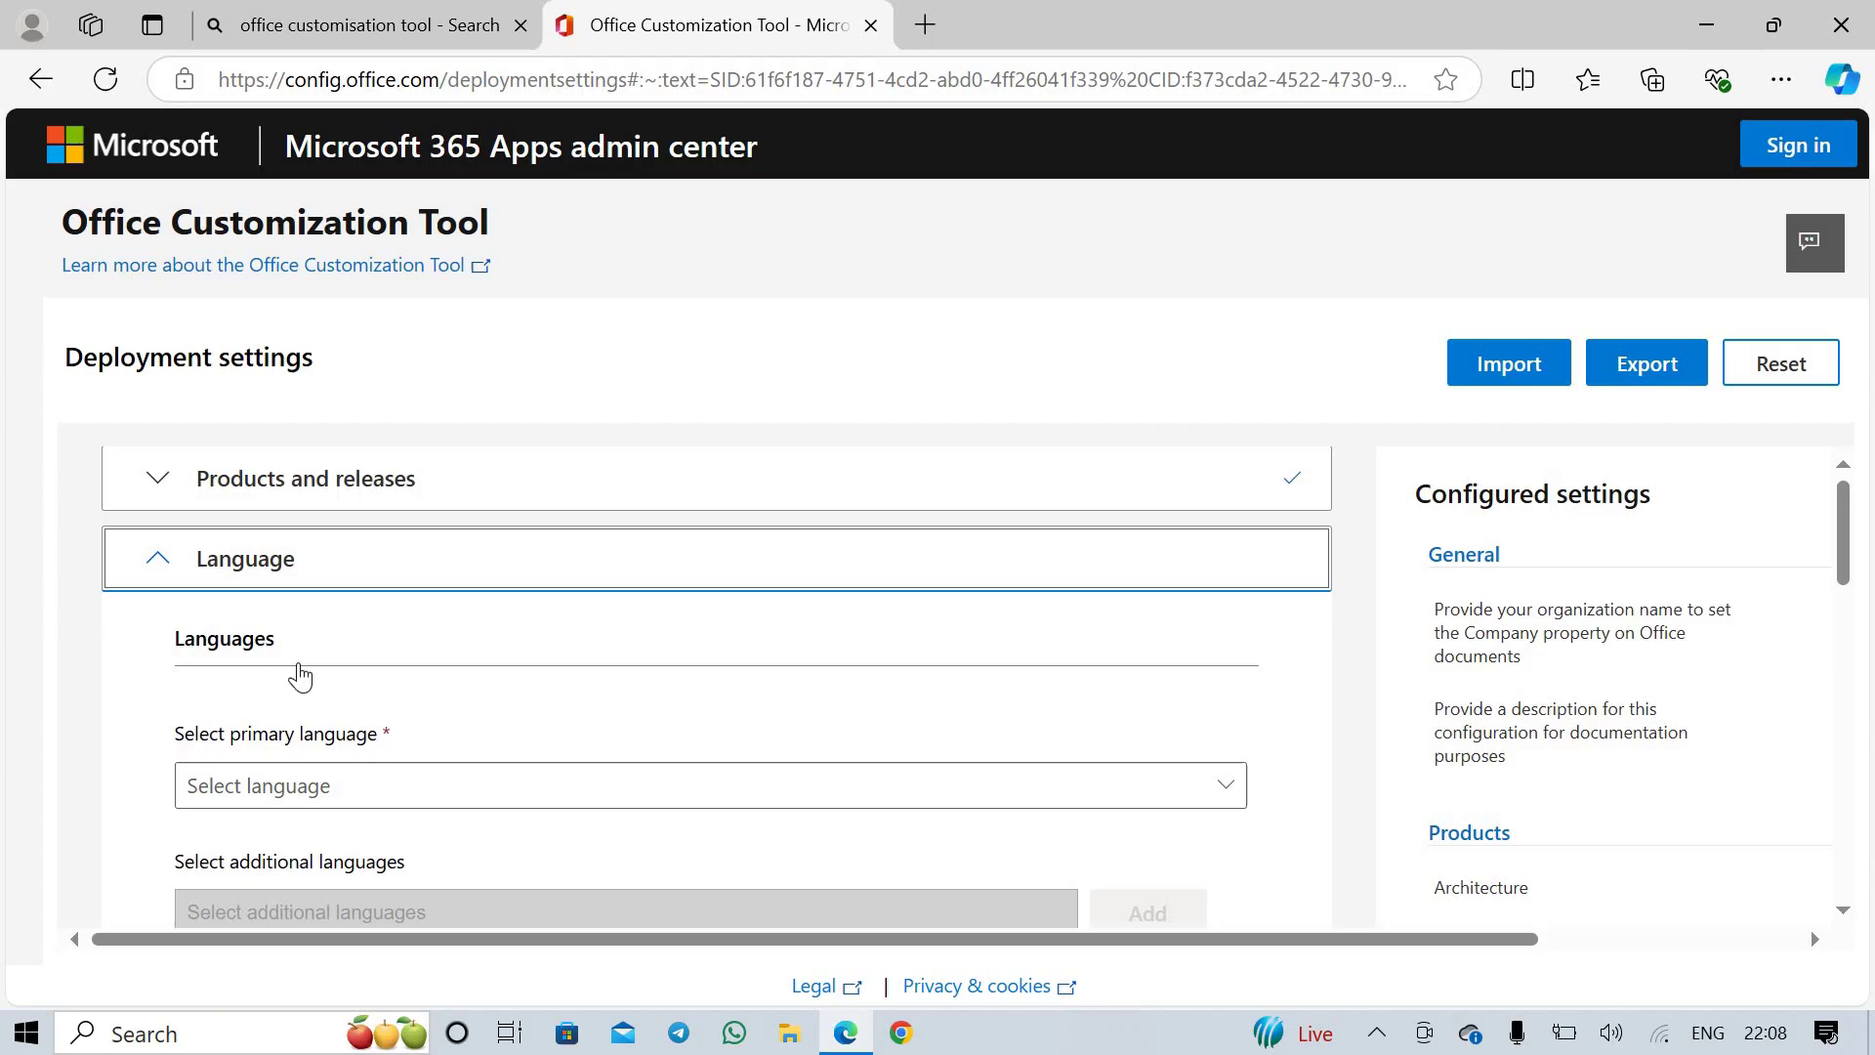
Choose English (United States) from the primary language dropdown
scroll(311, 679, "down", 1)
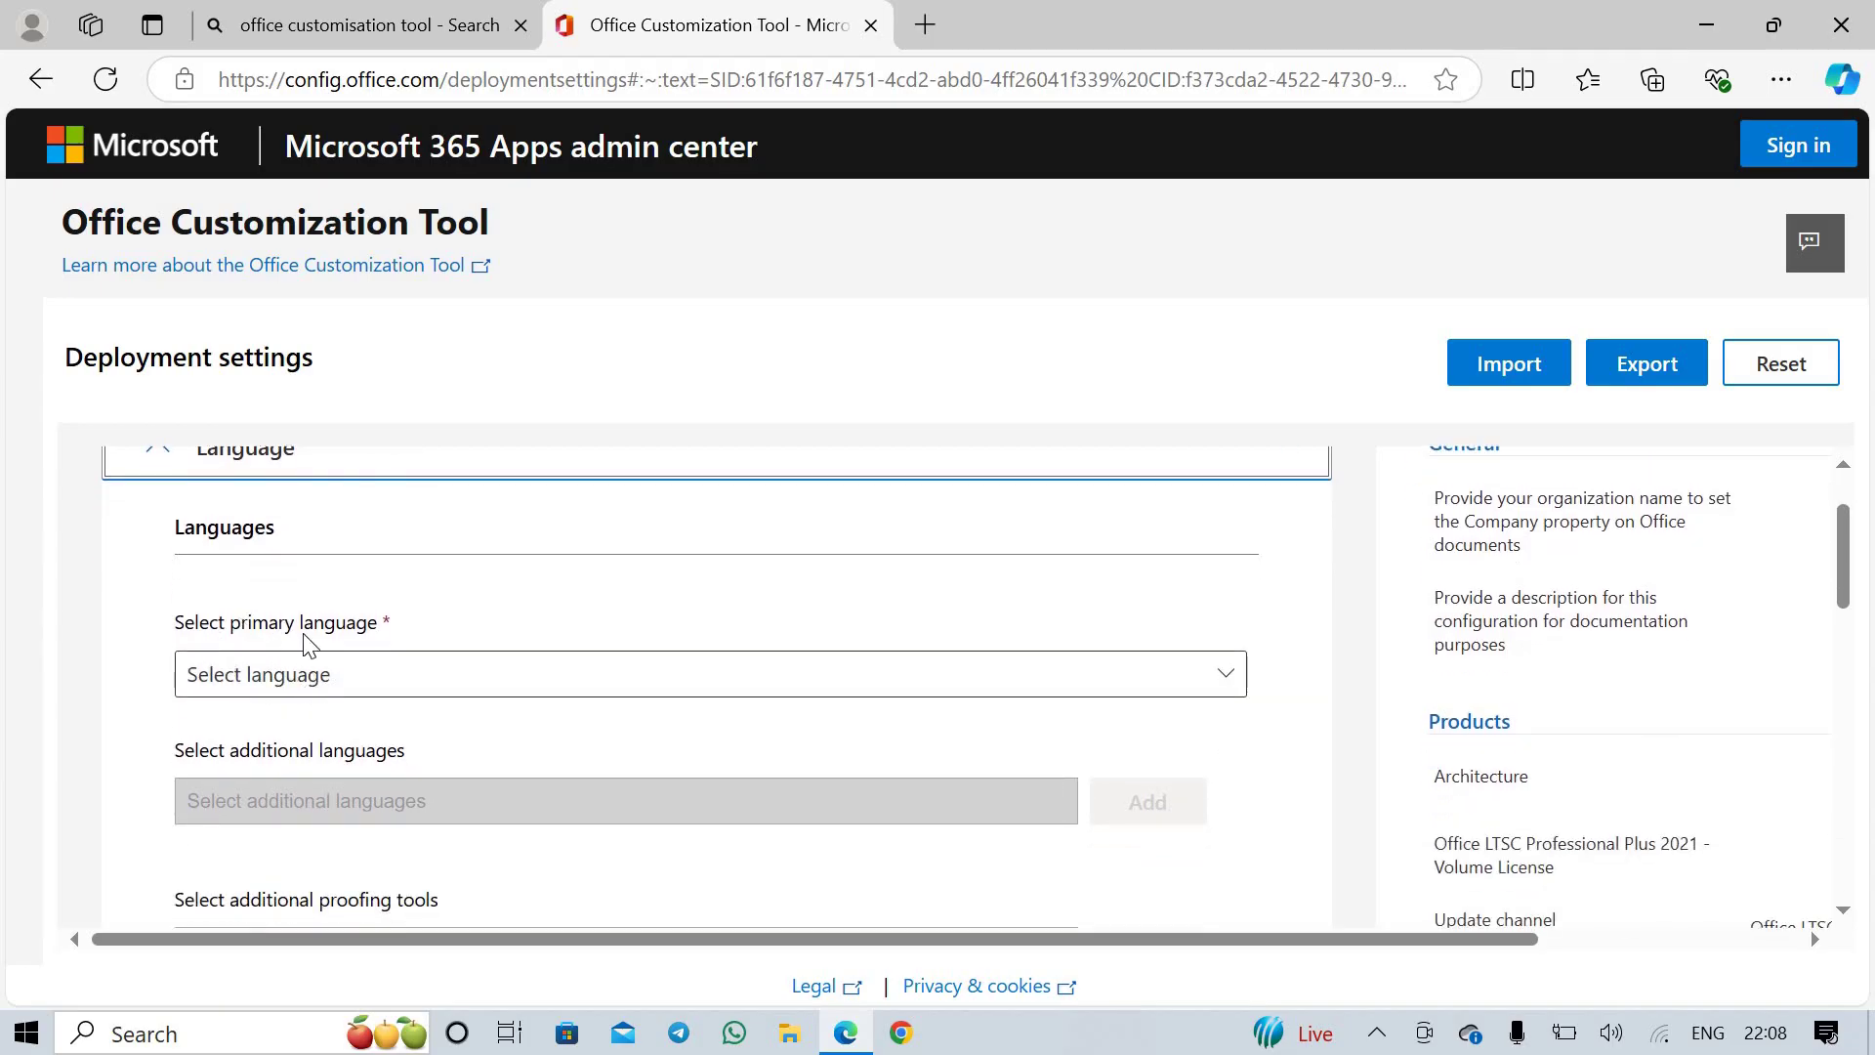
left_click(358, 687)
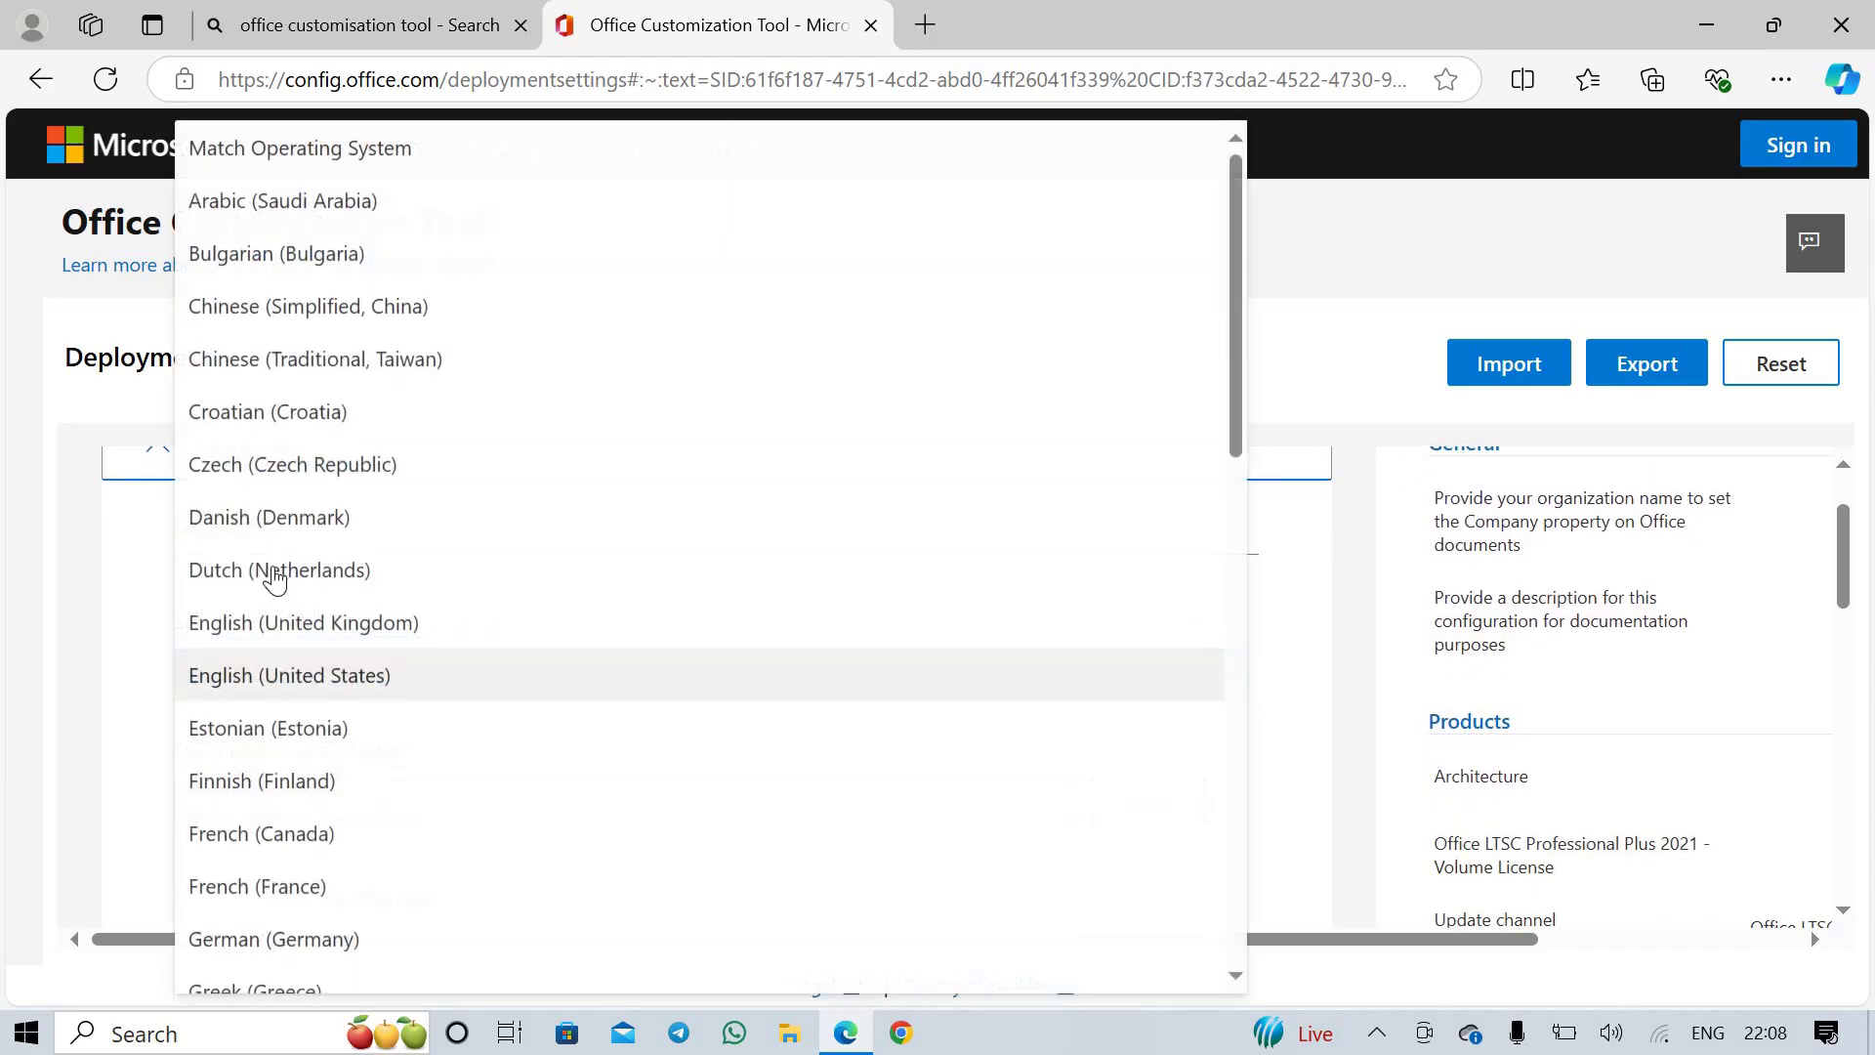
left_click(360, 684)
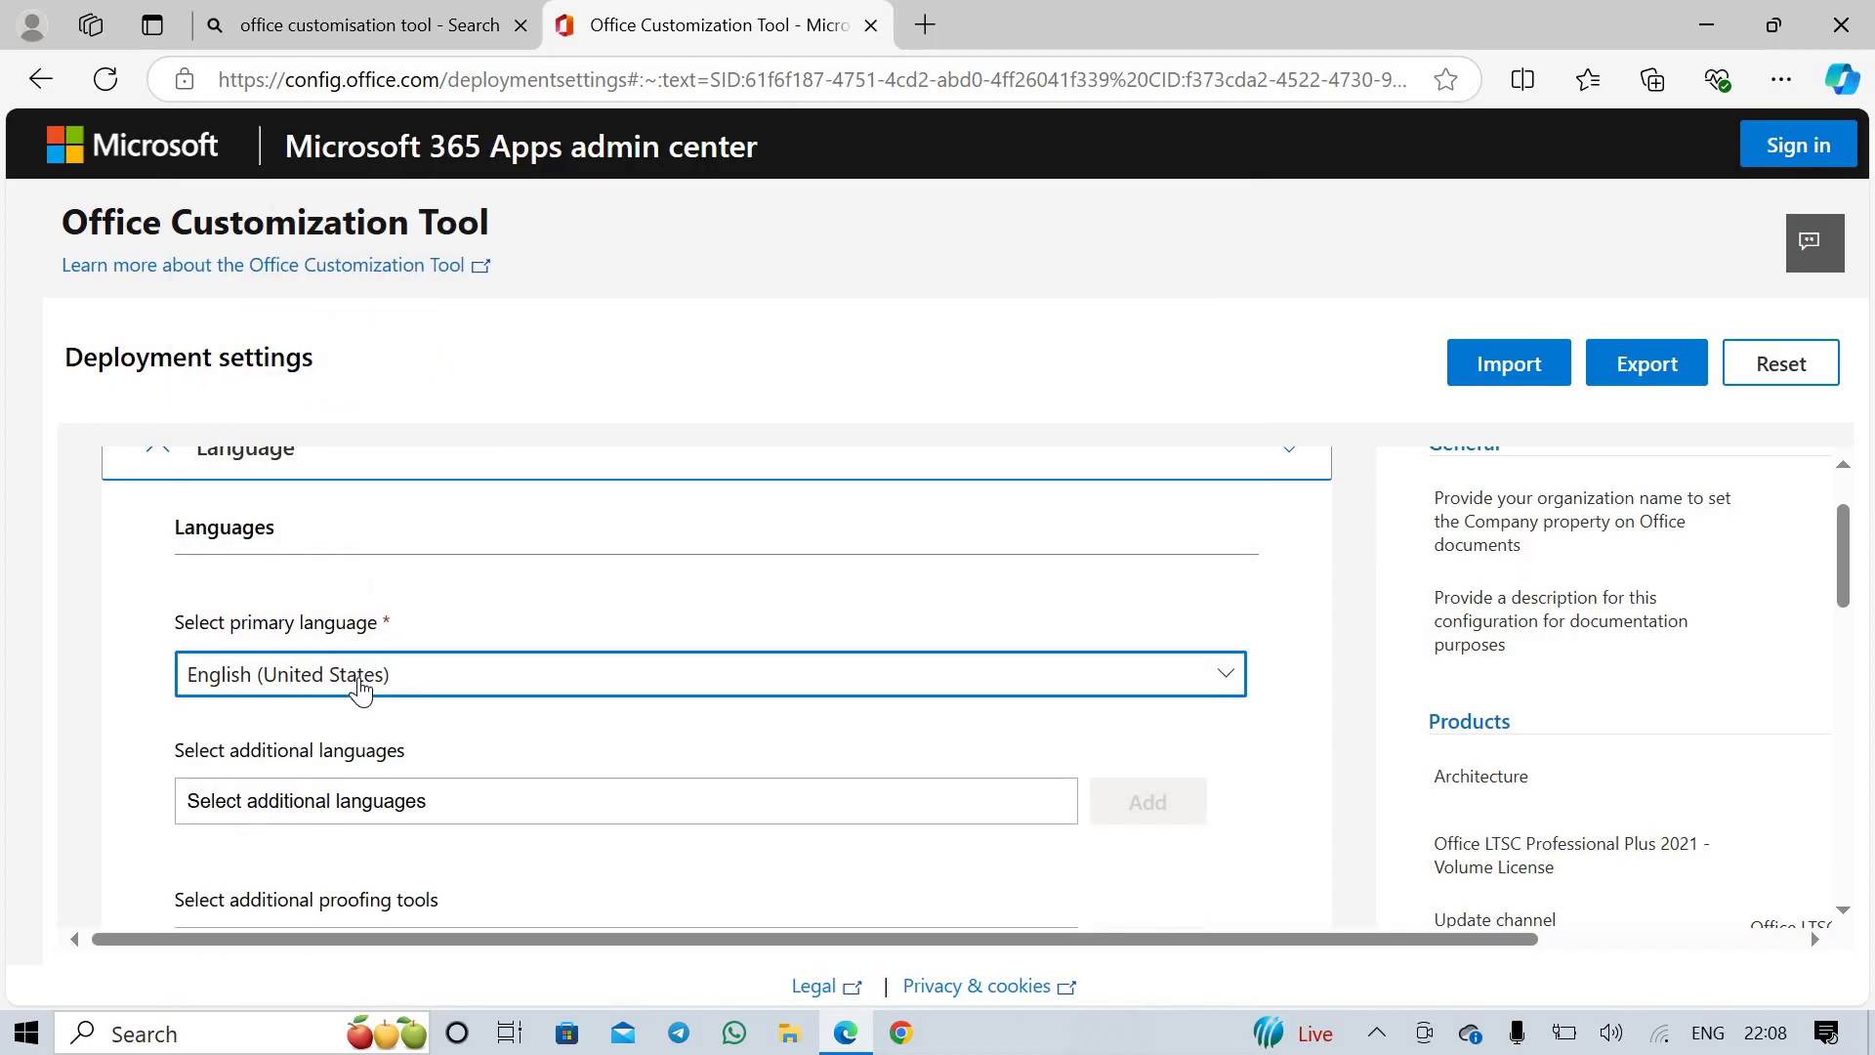
scroll(359, 684, "down", 2)
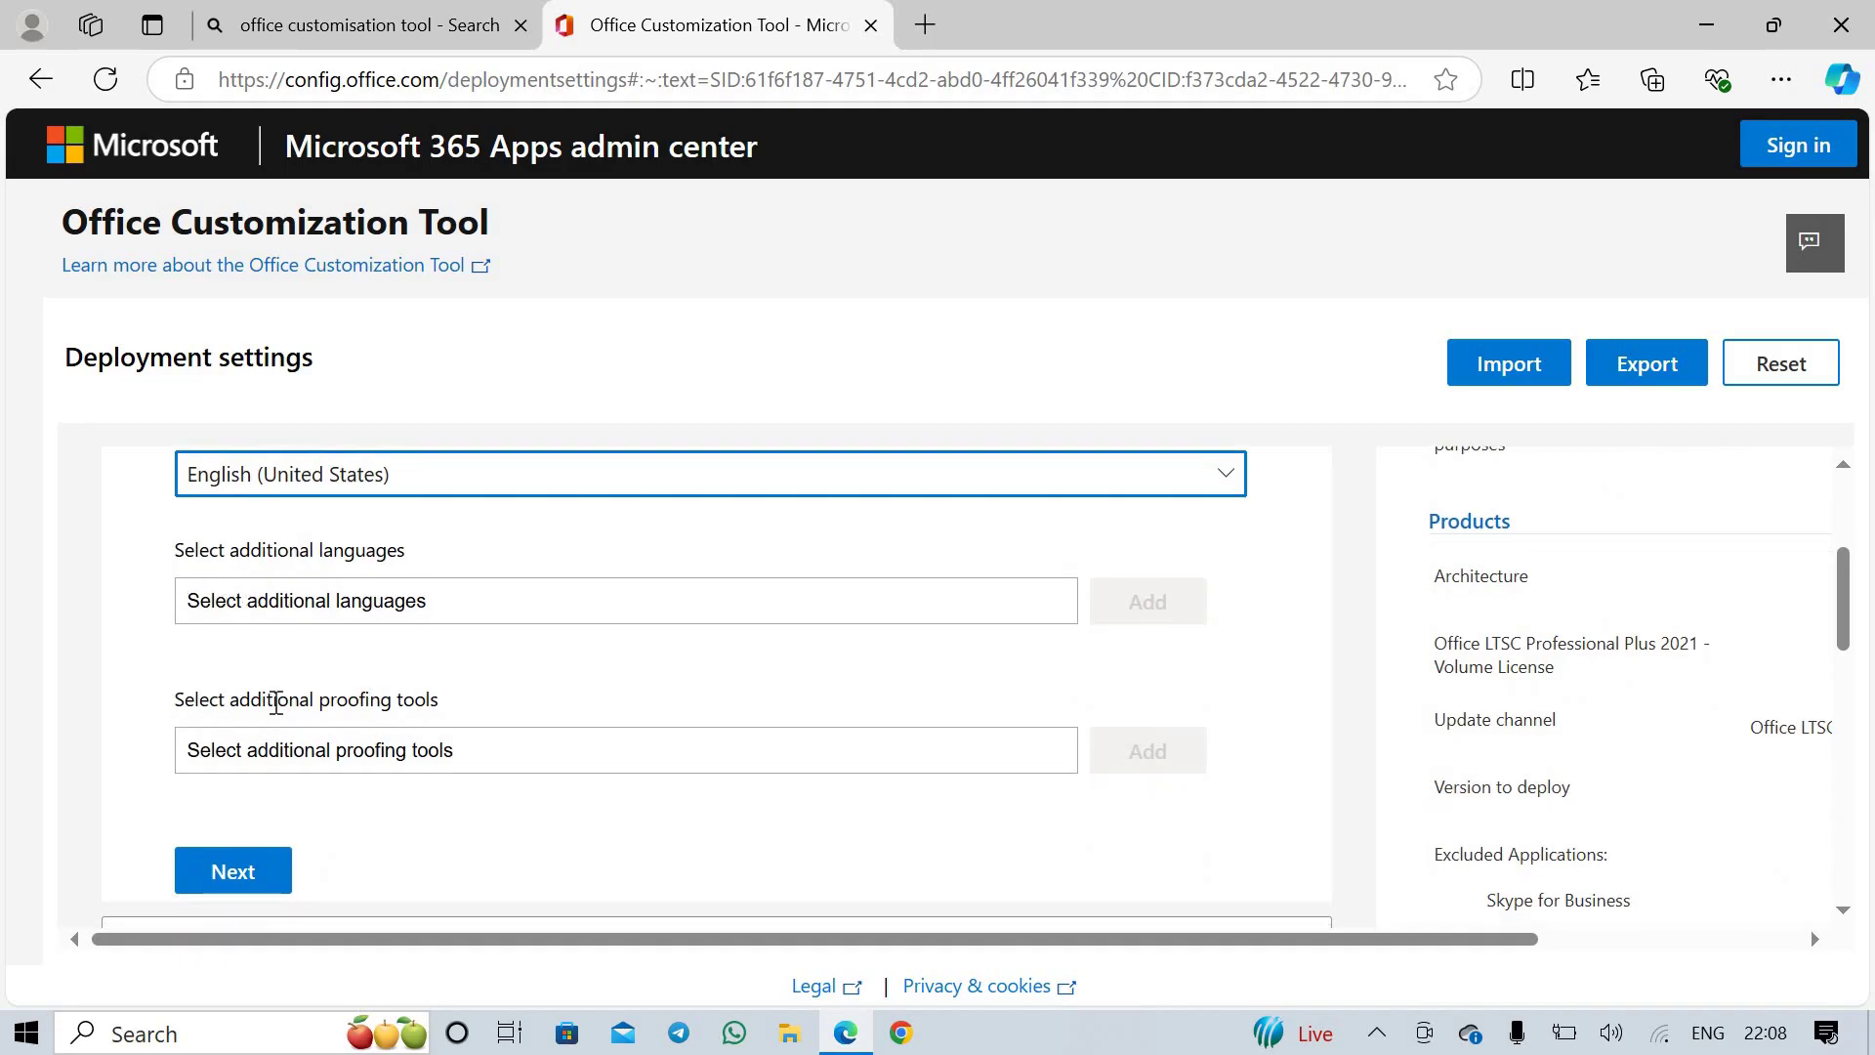
scroll(276, 702, "down", 2)
Review the Installation settings with the Office CDN as source and continue to Update and upgrade
left_click(244, 728)
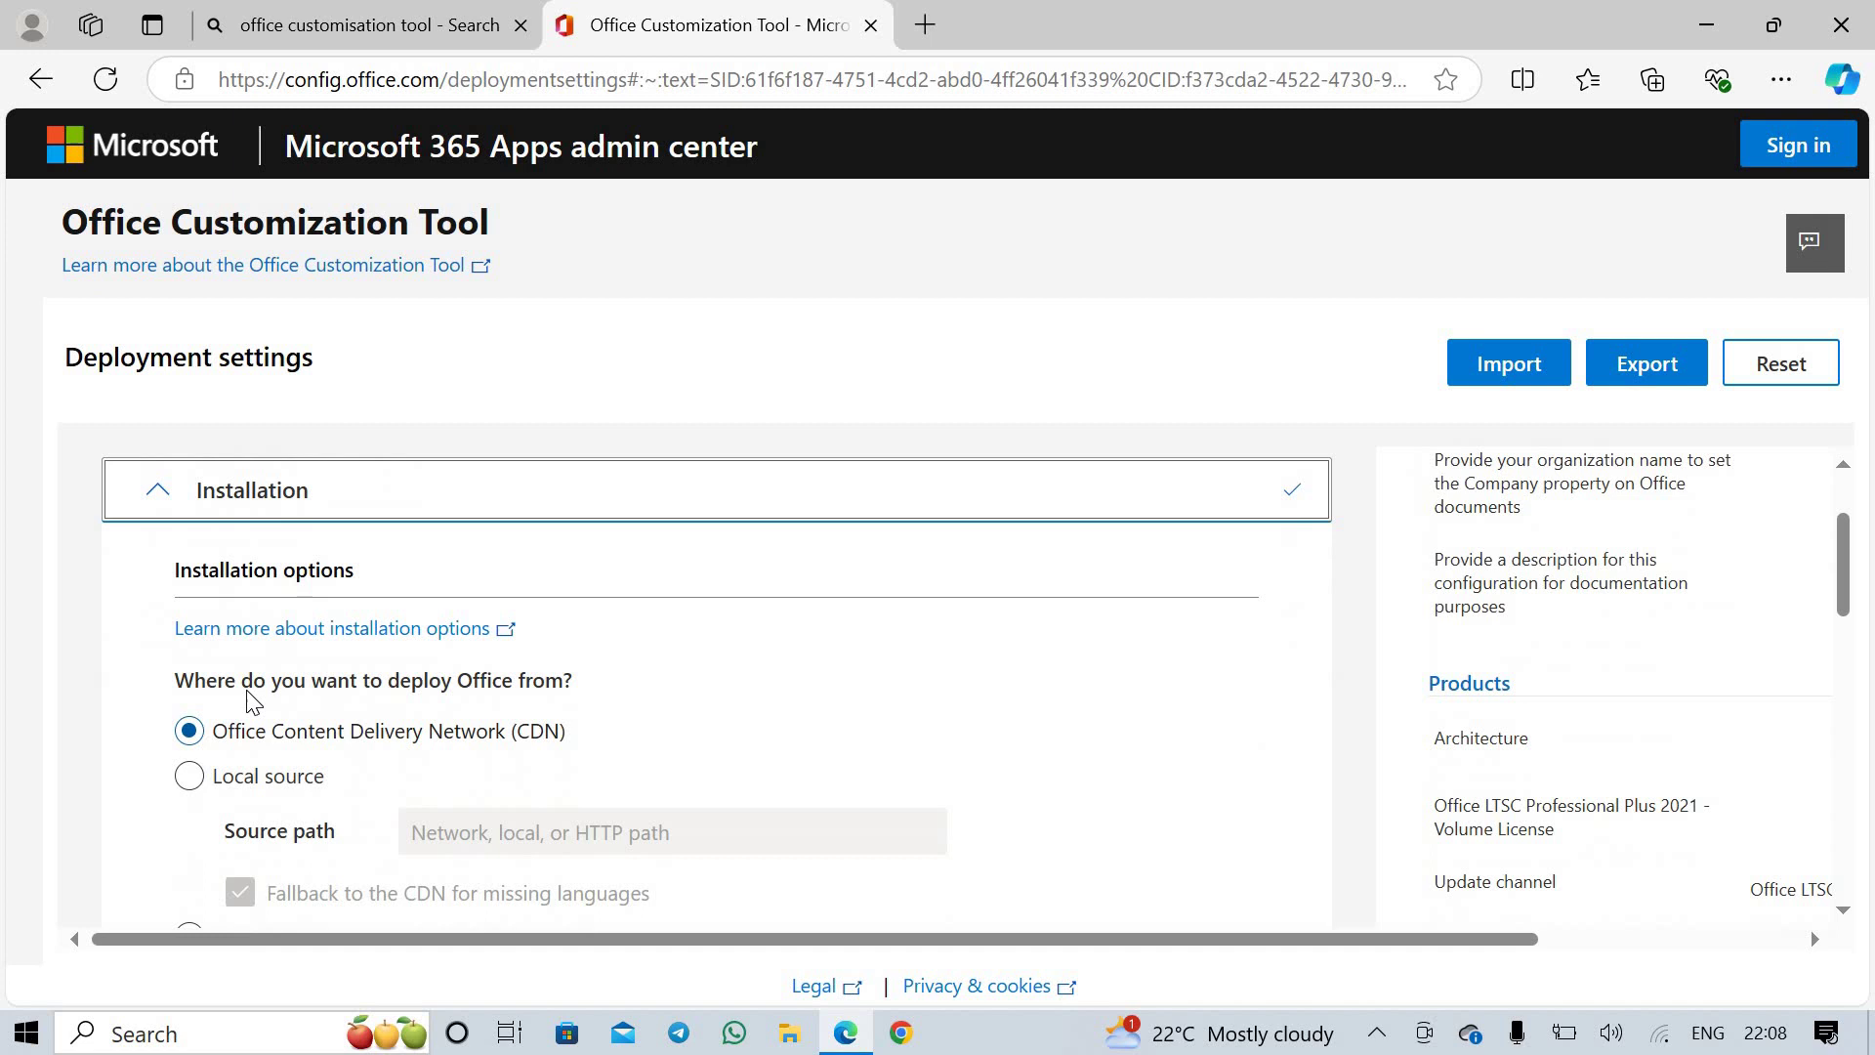
scroll(247, 701, "down", 2)
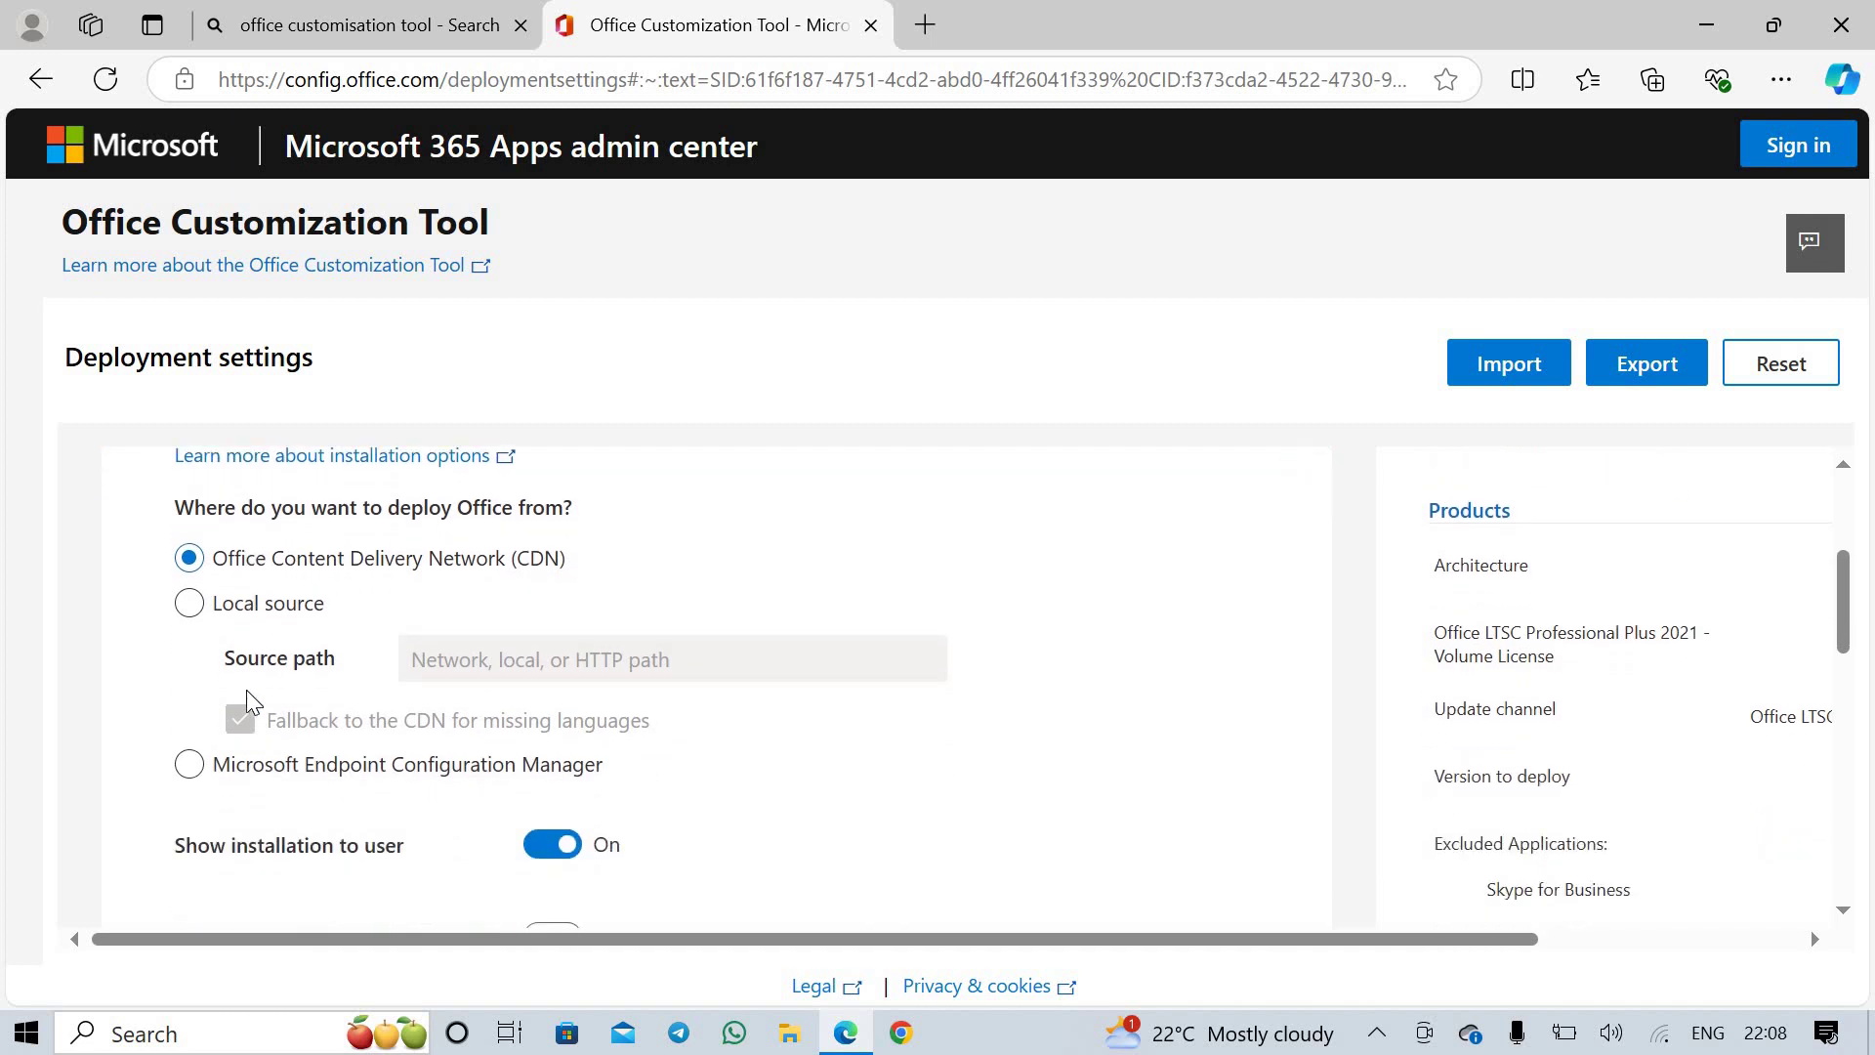
scroll(246, 690, "down", 1)
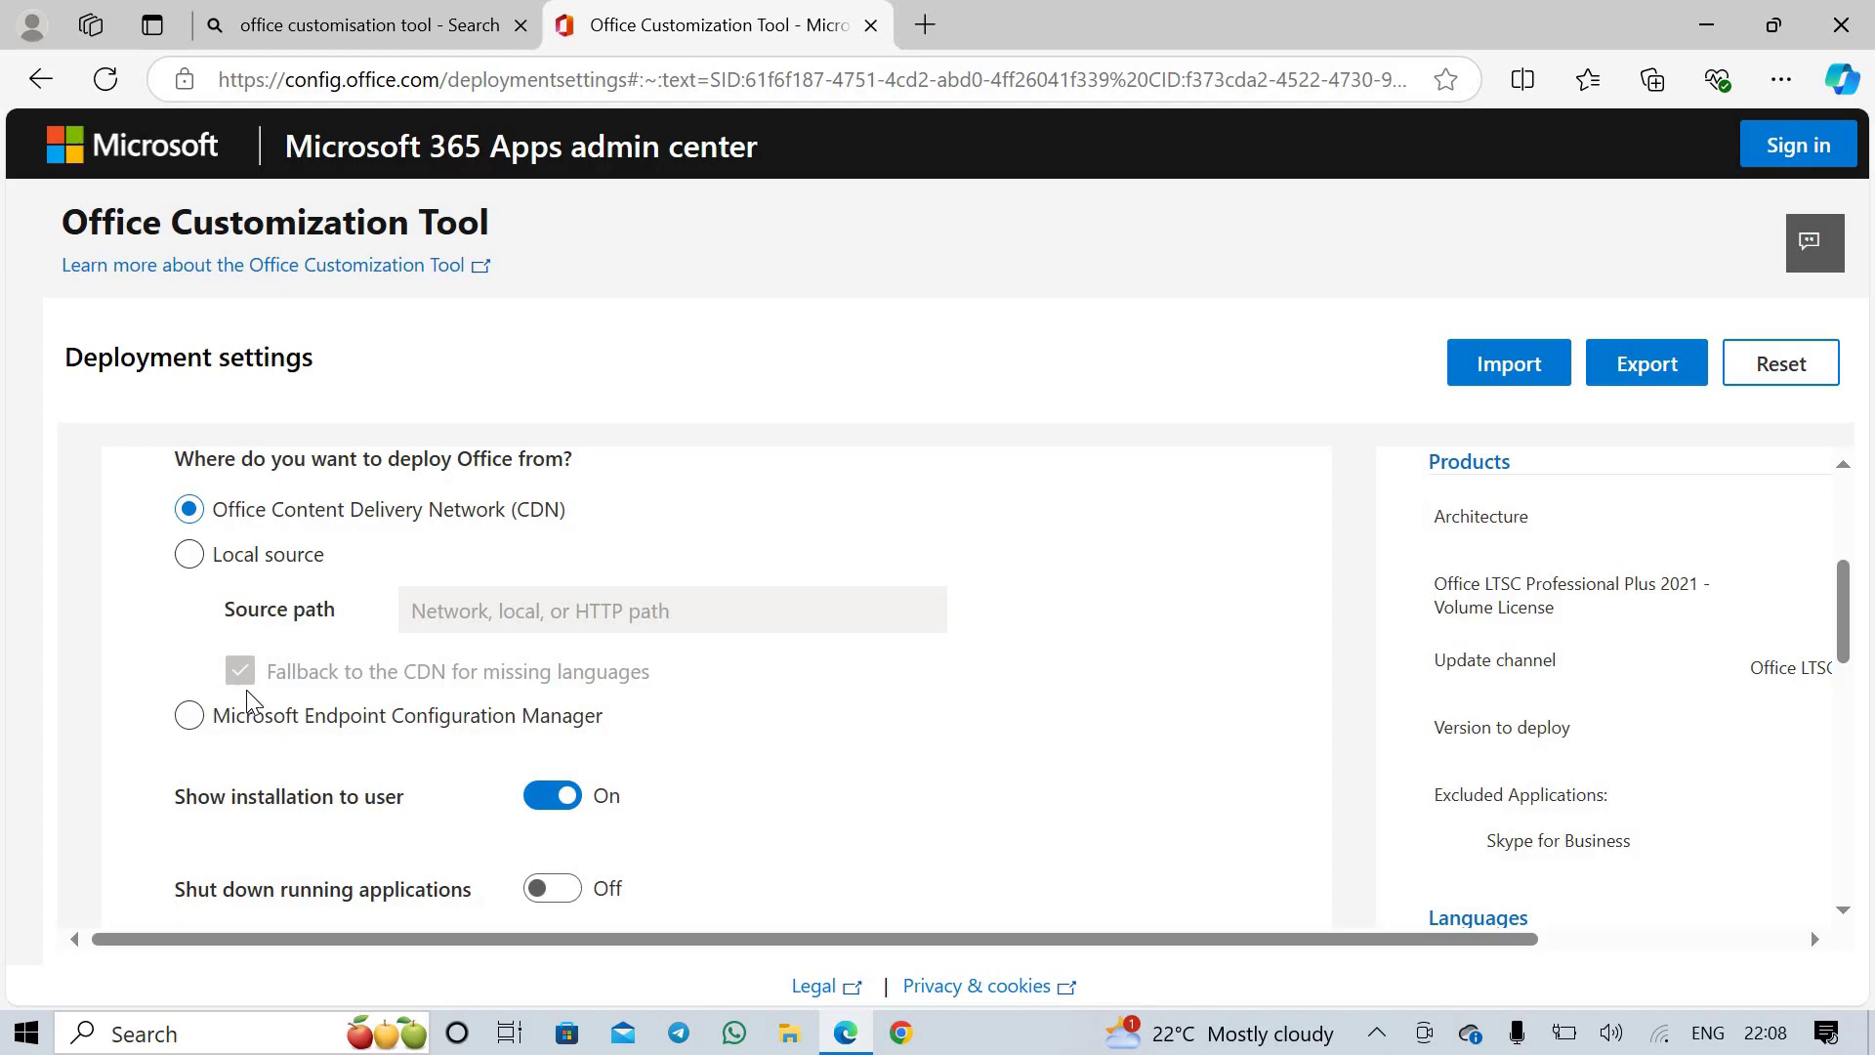
scroll(247, 702, "down", 1)
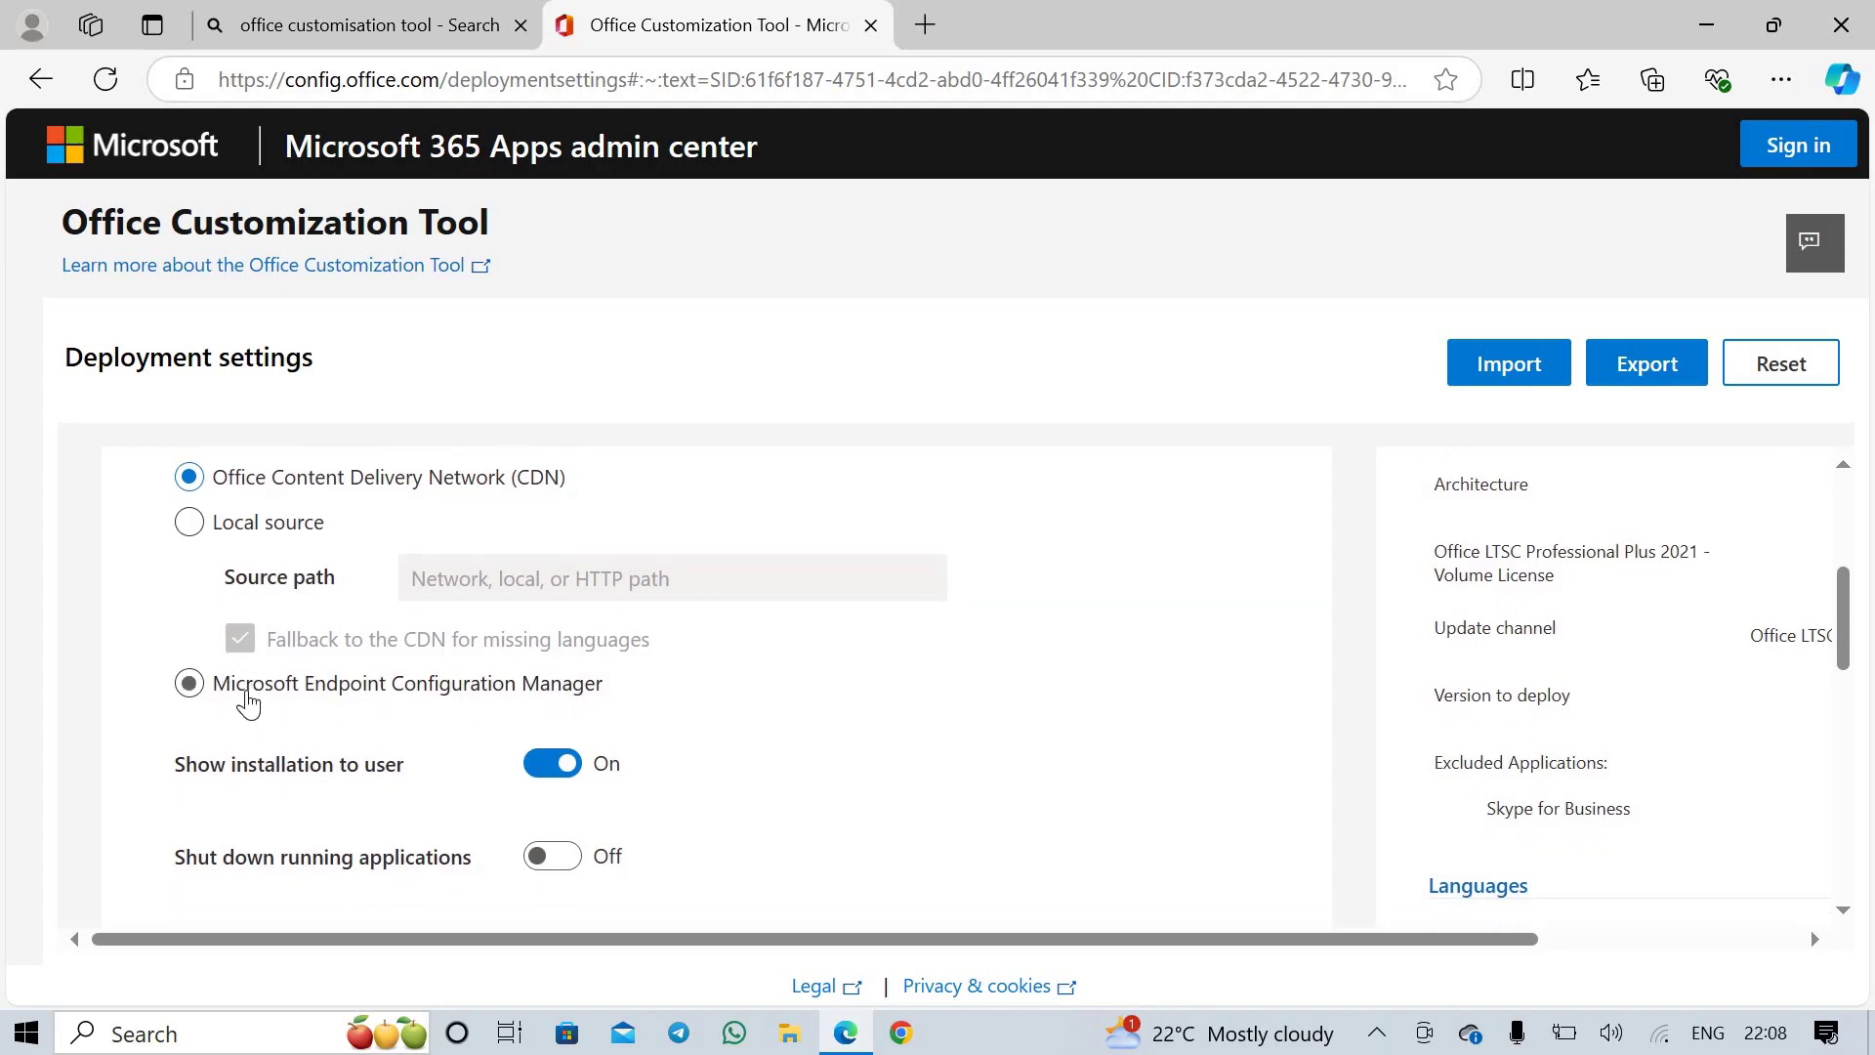
scroll(249, 702, "down", 1)
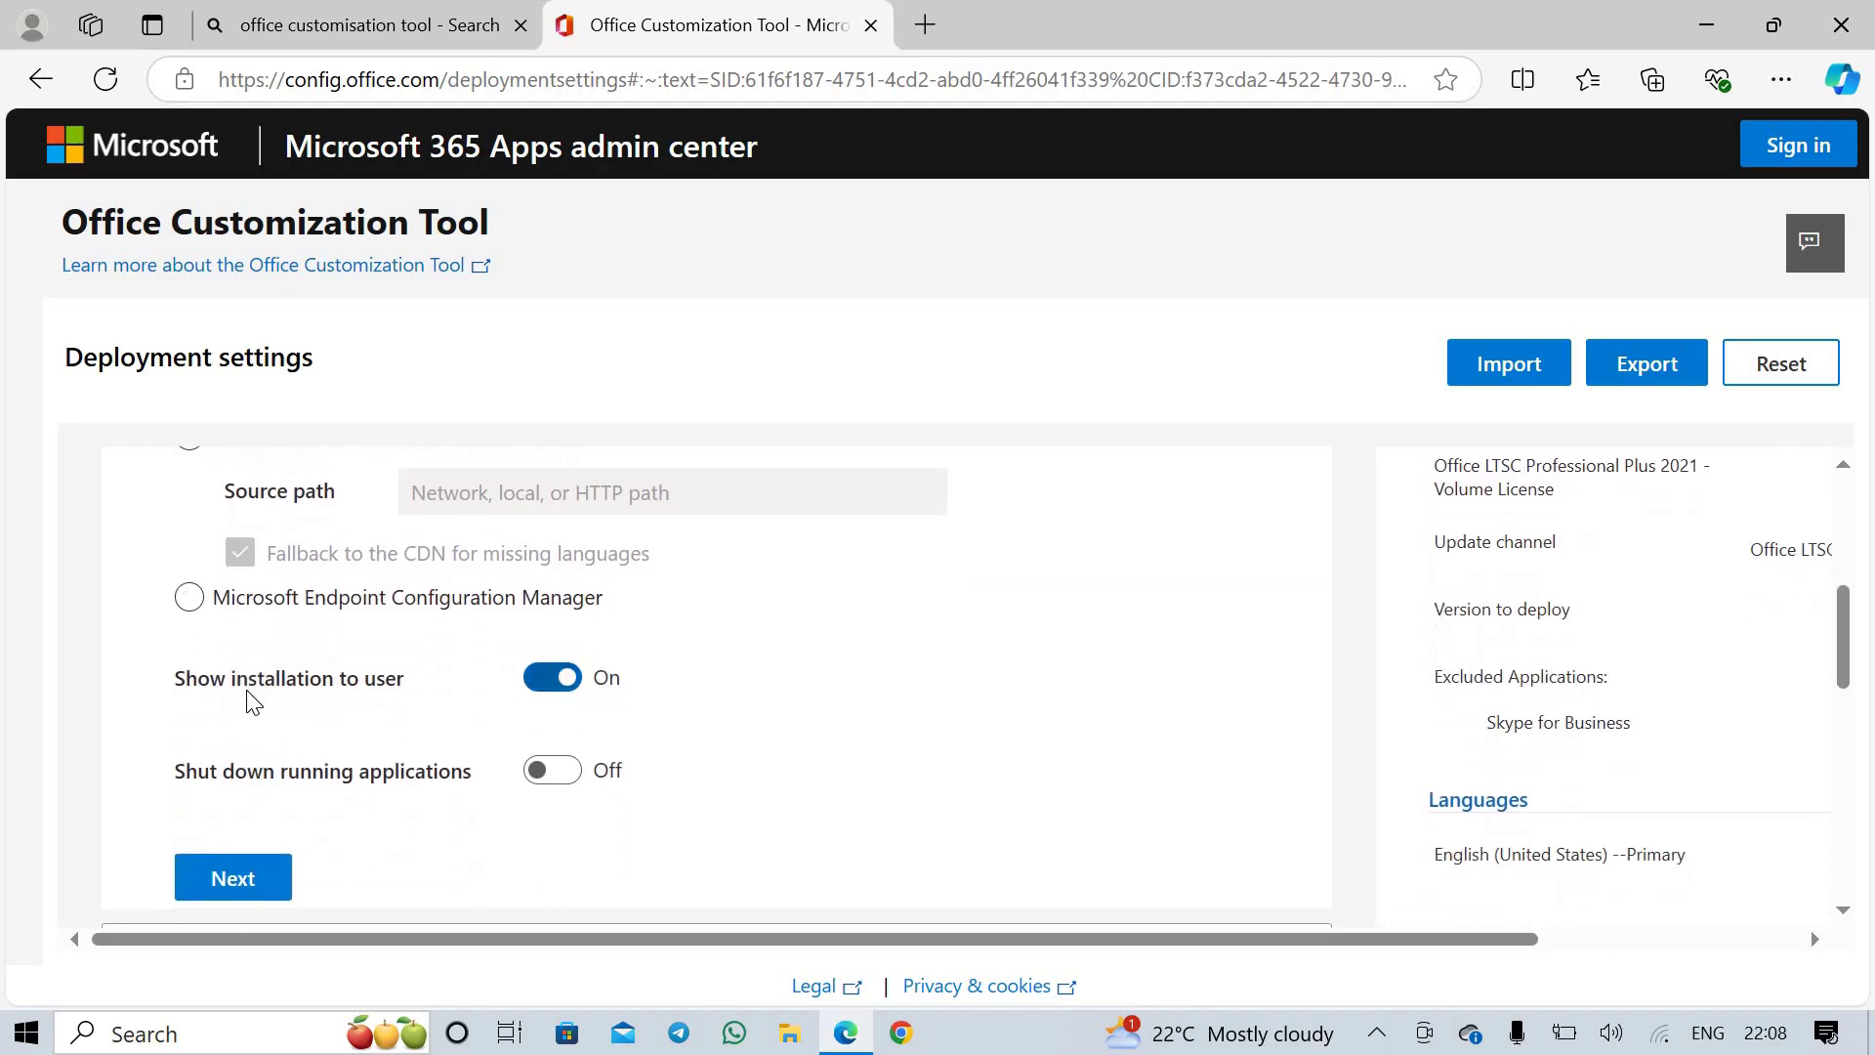
scroll(252, 701, "down", 1)
scroll(251, 696, "up", 2)
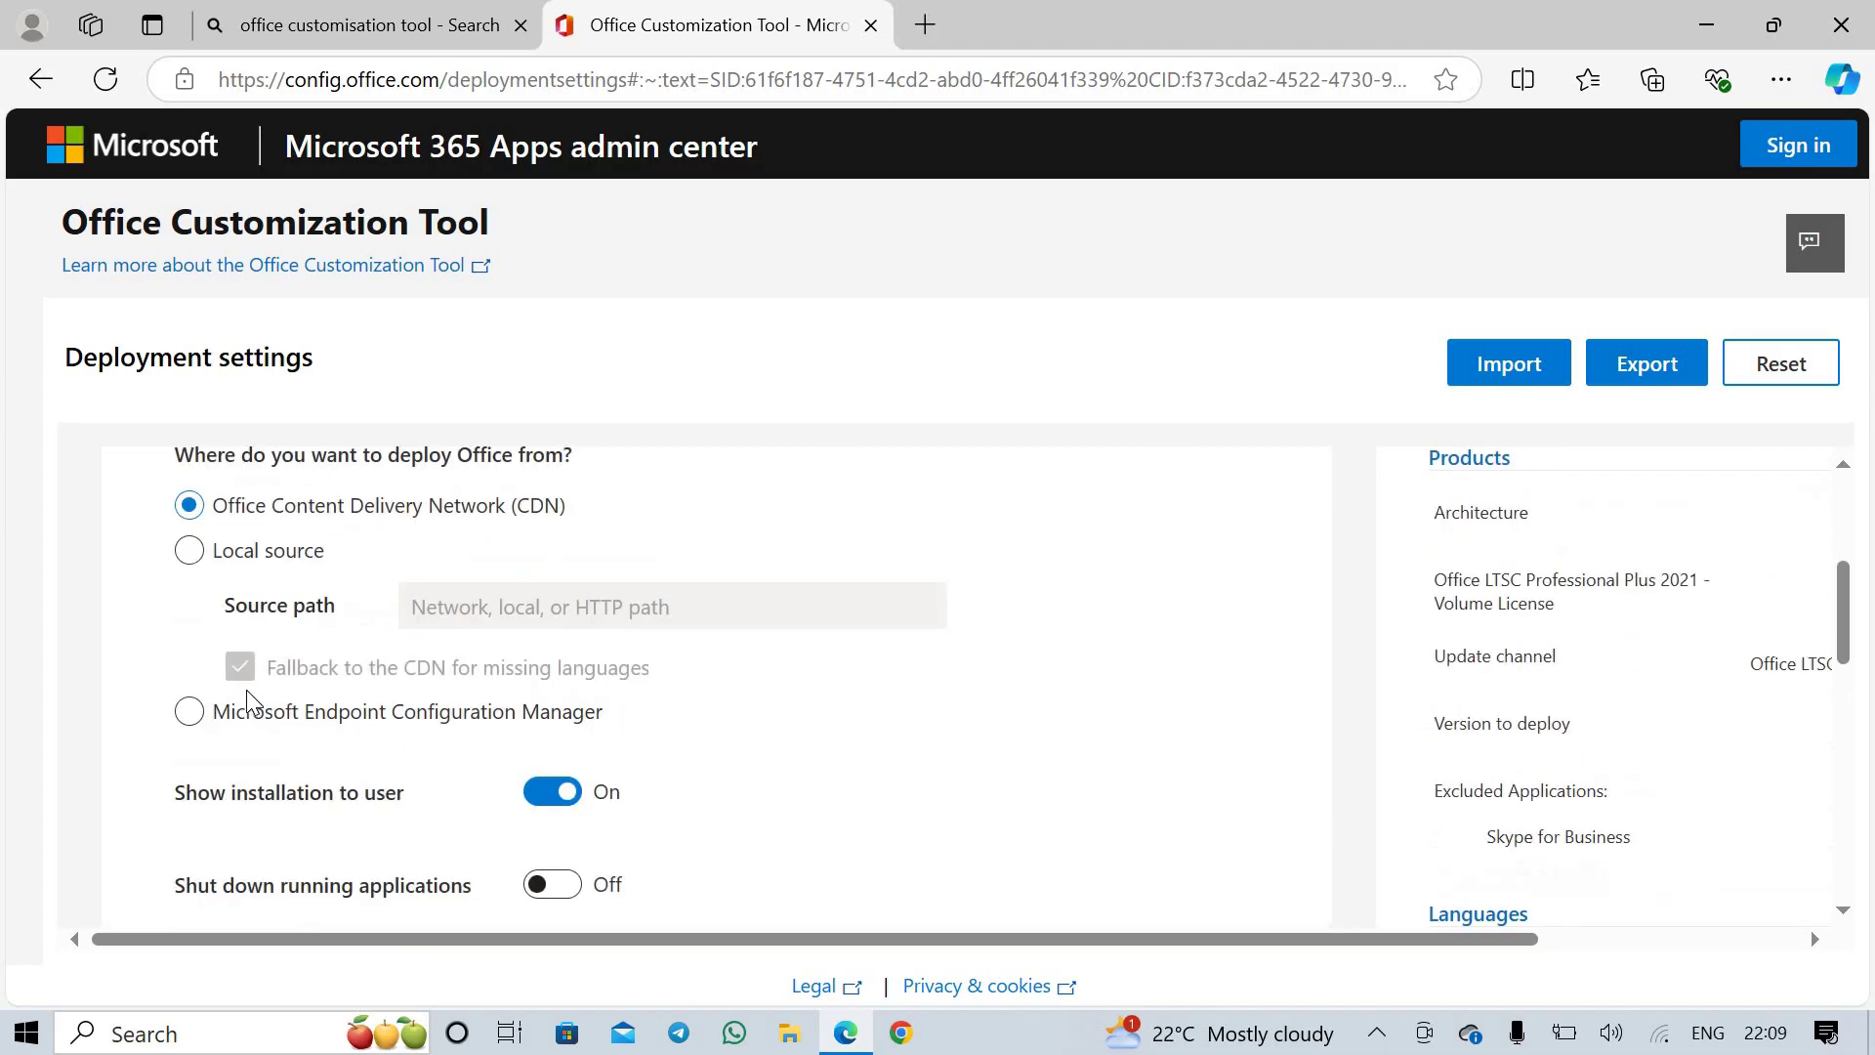
scroll(244, 701, "down", 2)
left_click(244, 794)
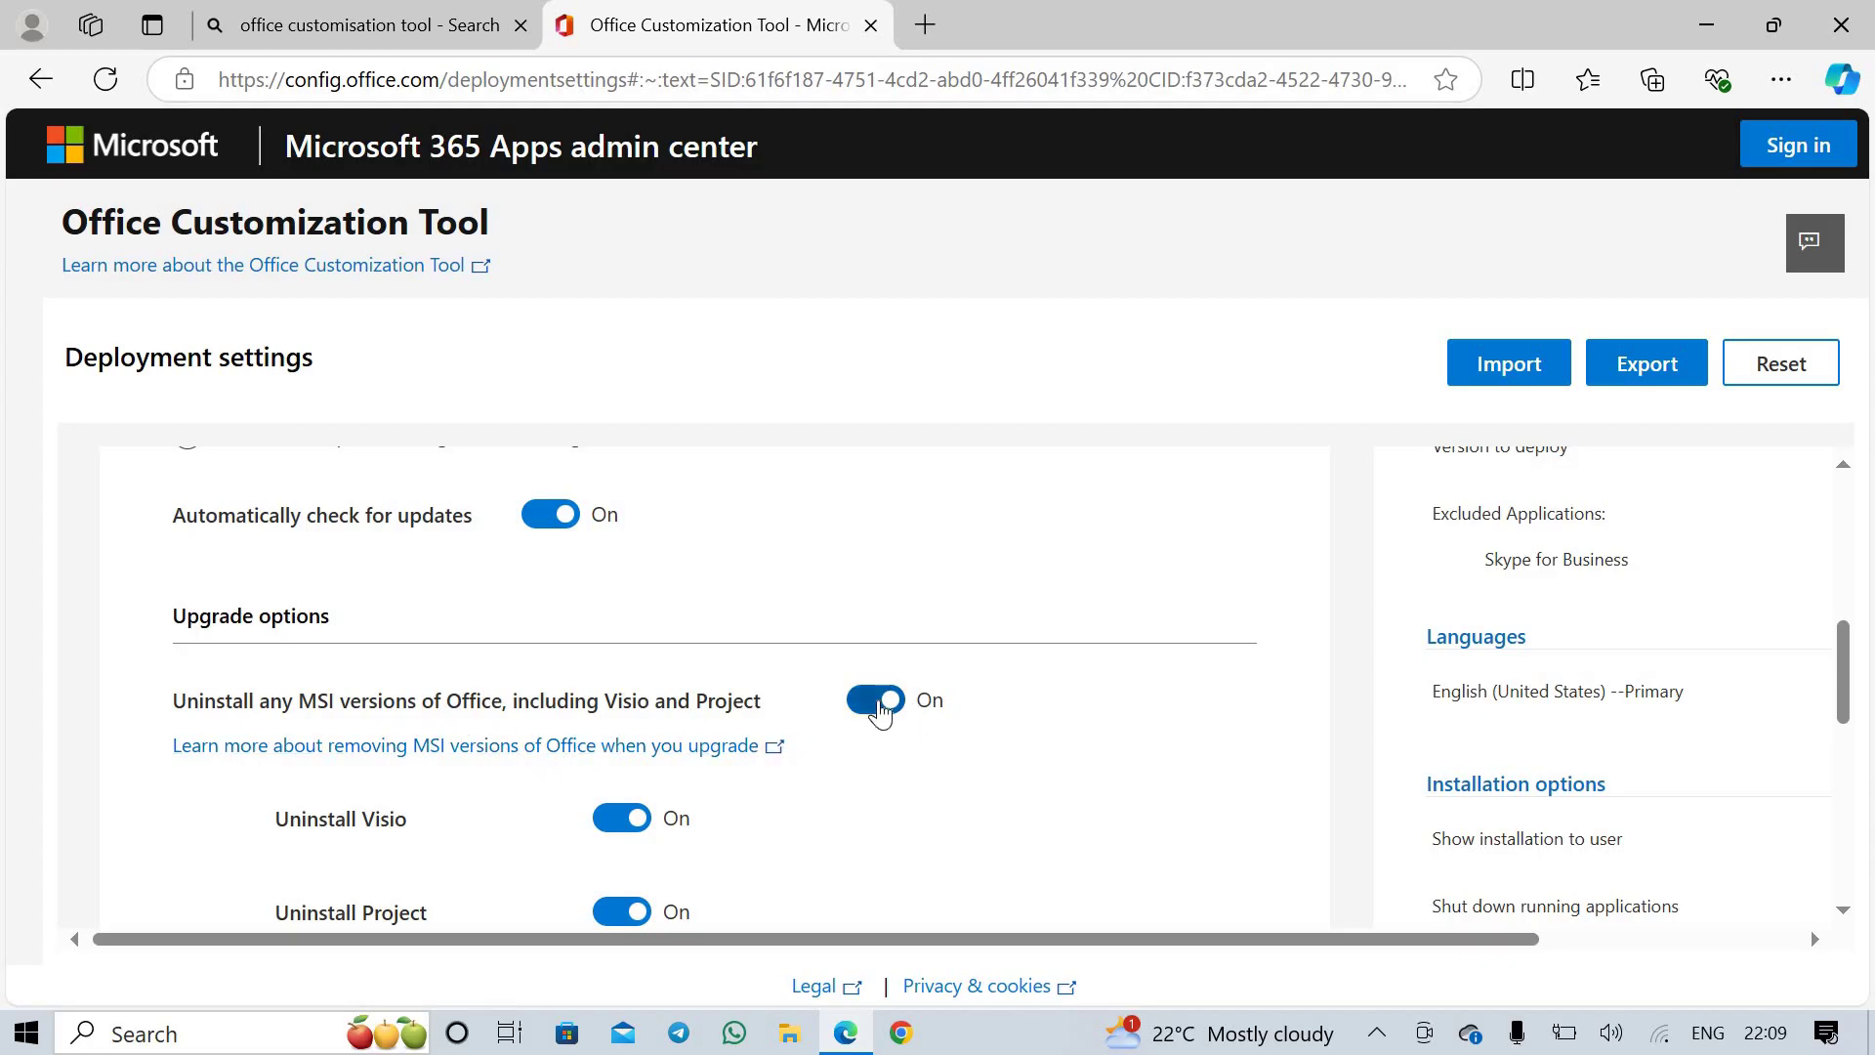
Switch 'Uninstall any MSI versions of Office' to Off
left_click(876, 701)
scroll(865, 775, "down", 2)
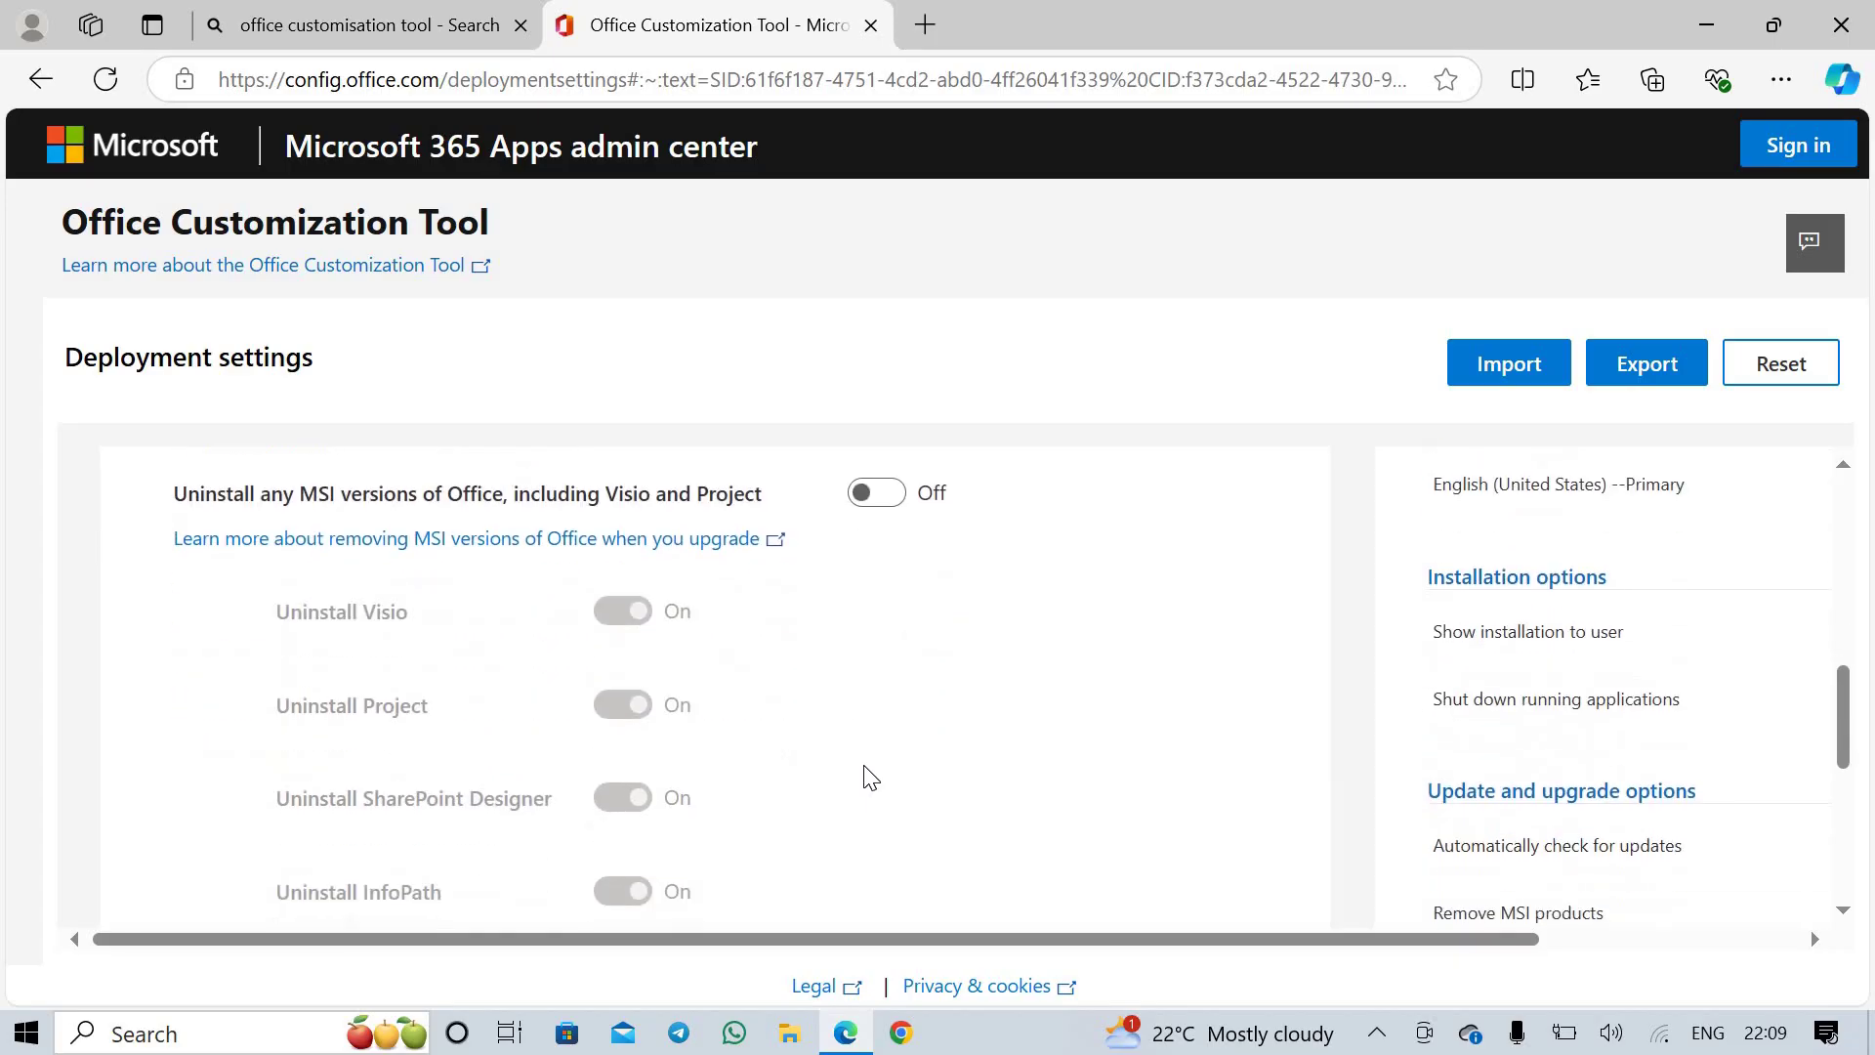
scroll(865, 776, "down", 3)
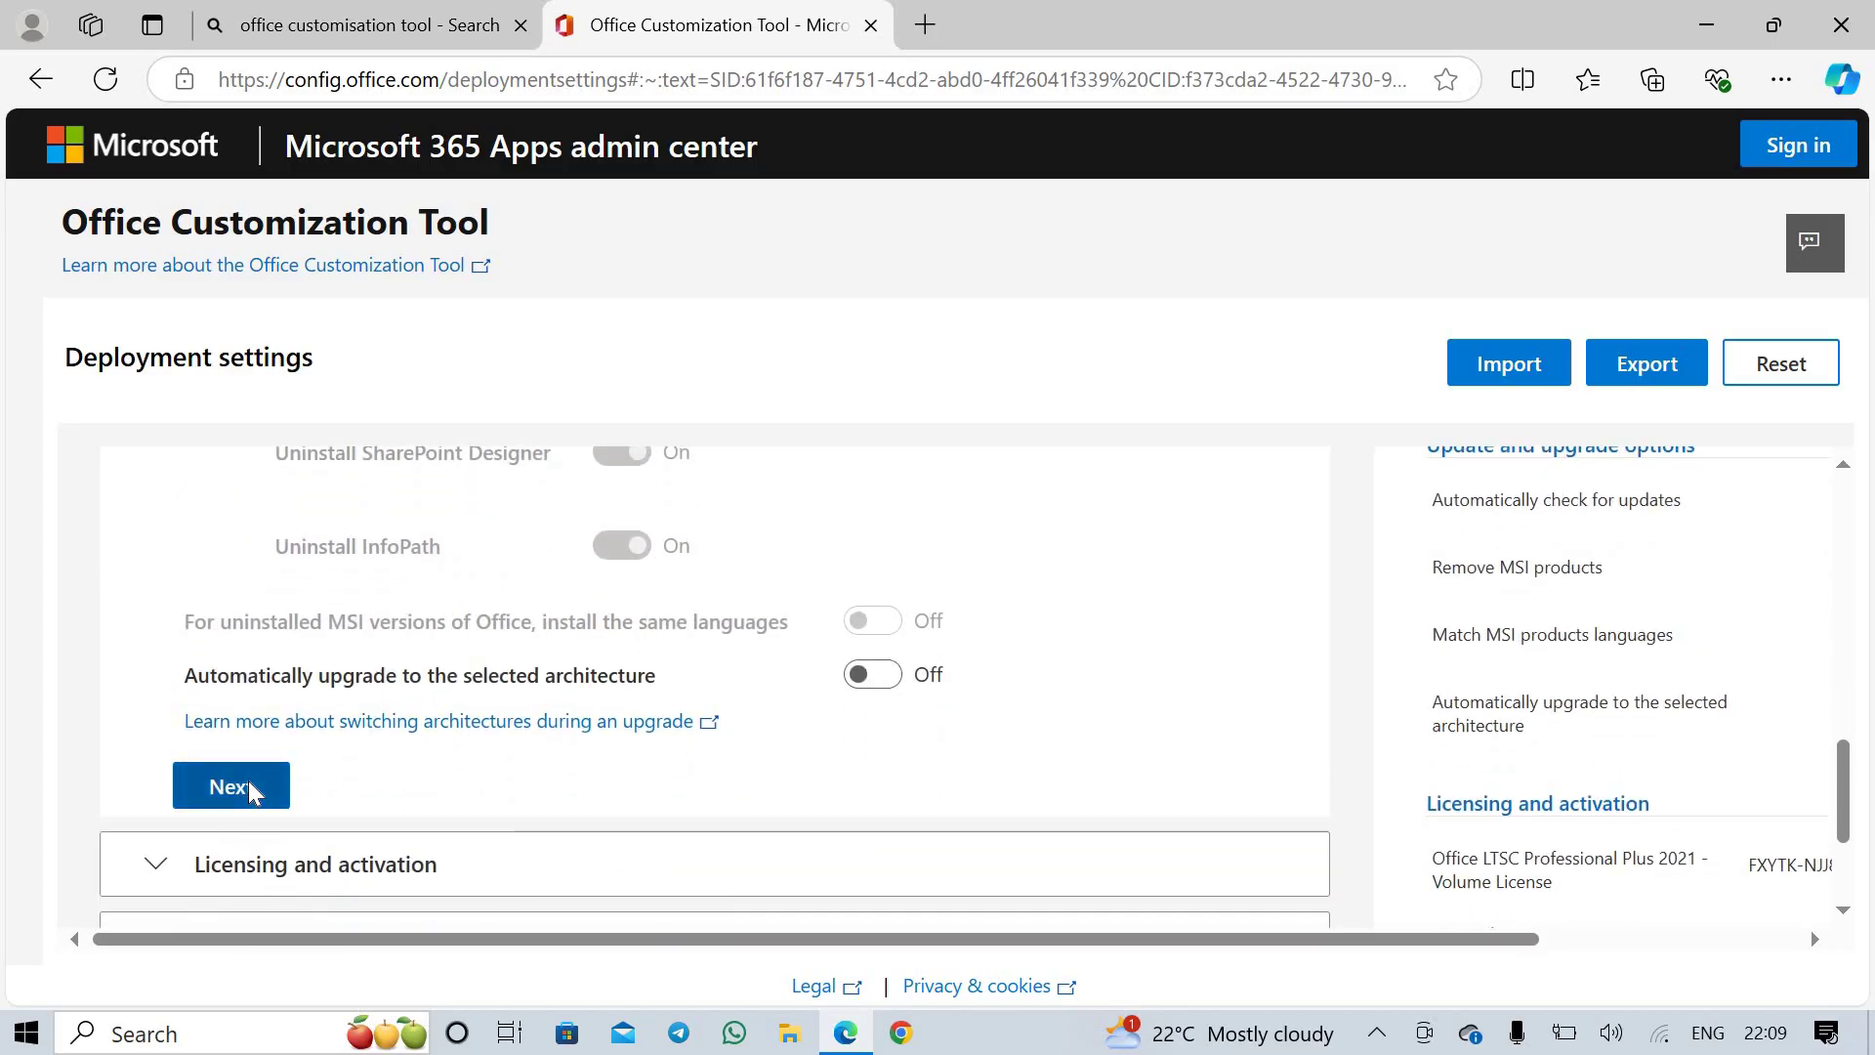
Review Licensing and activation, keeping the KMS key type and user-based activation
left_click(248, 787)
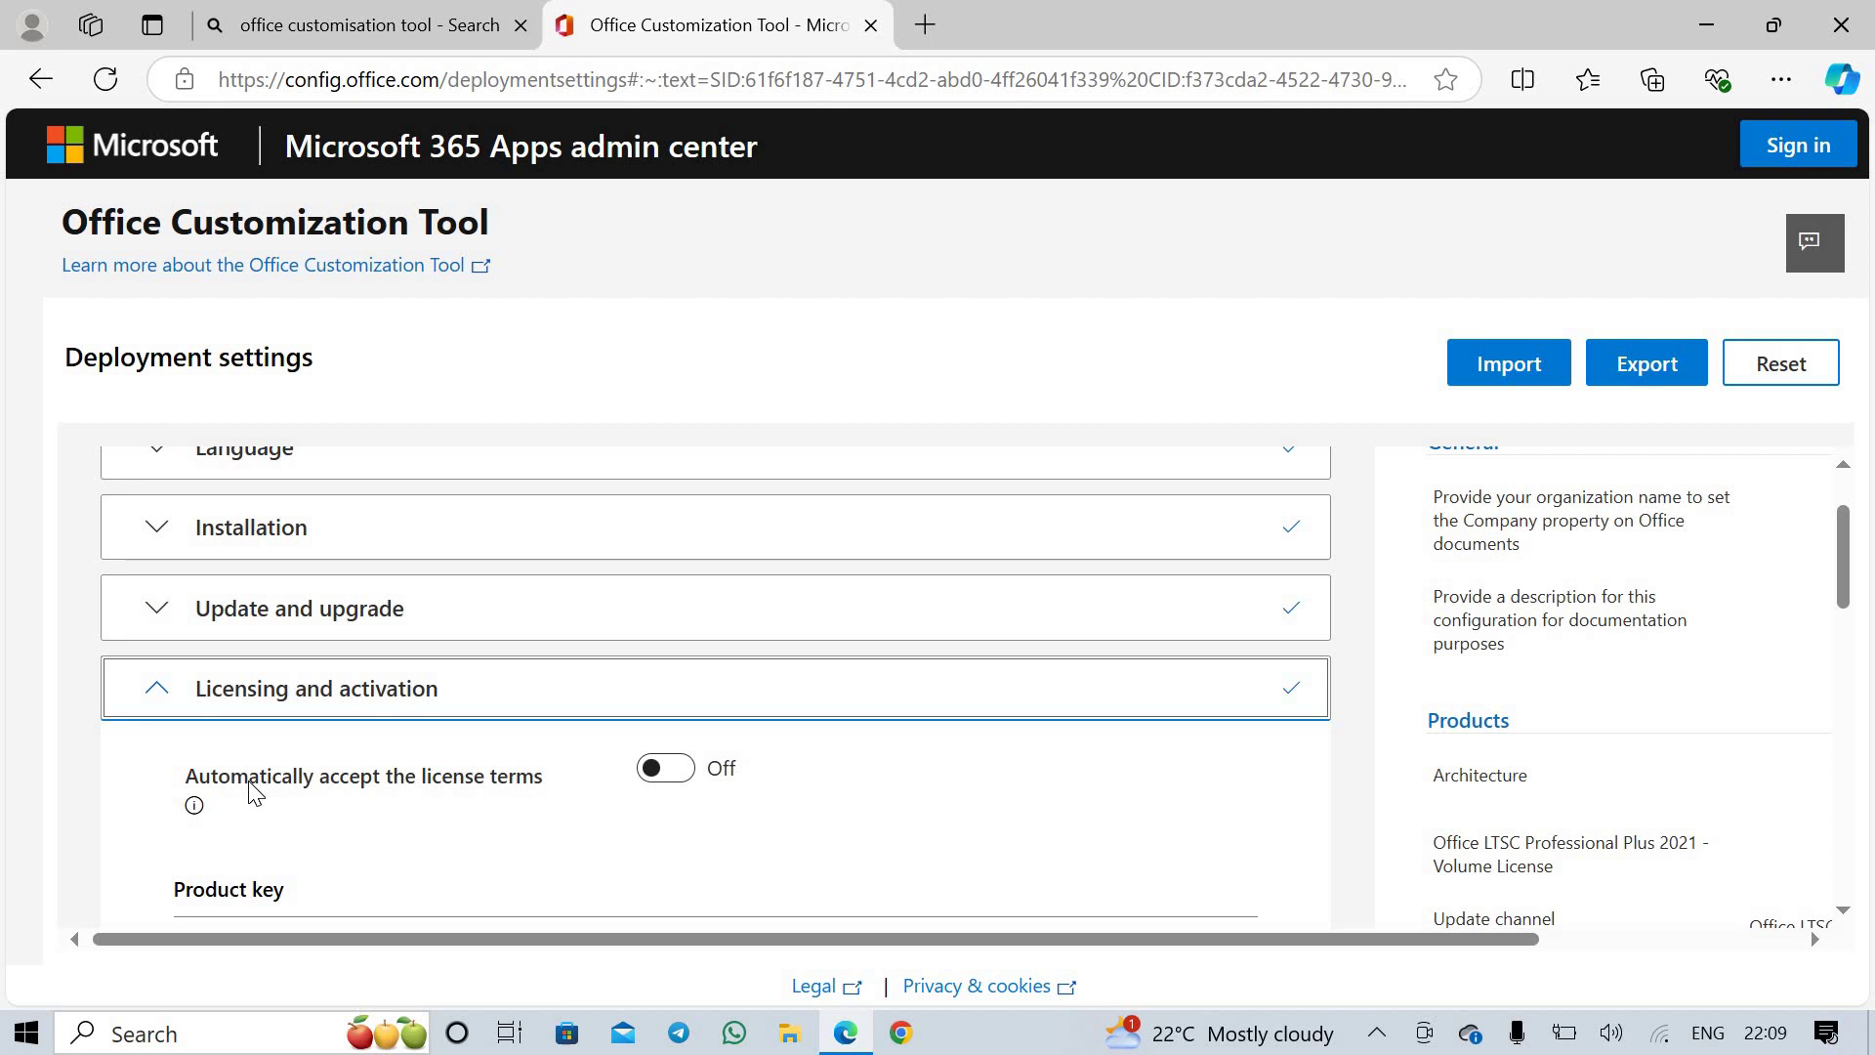
scroll(252, 791, "down", 4)
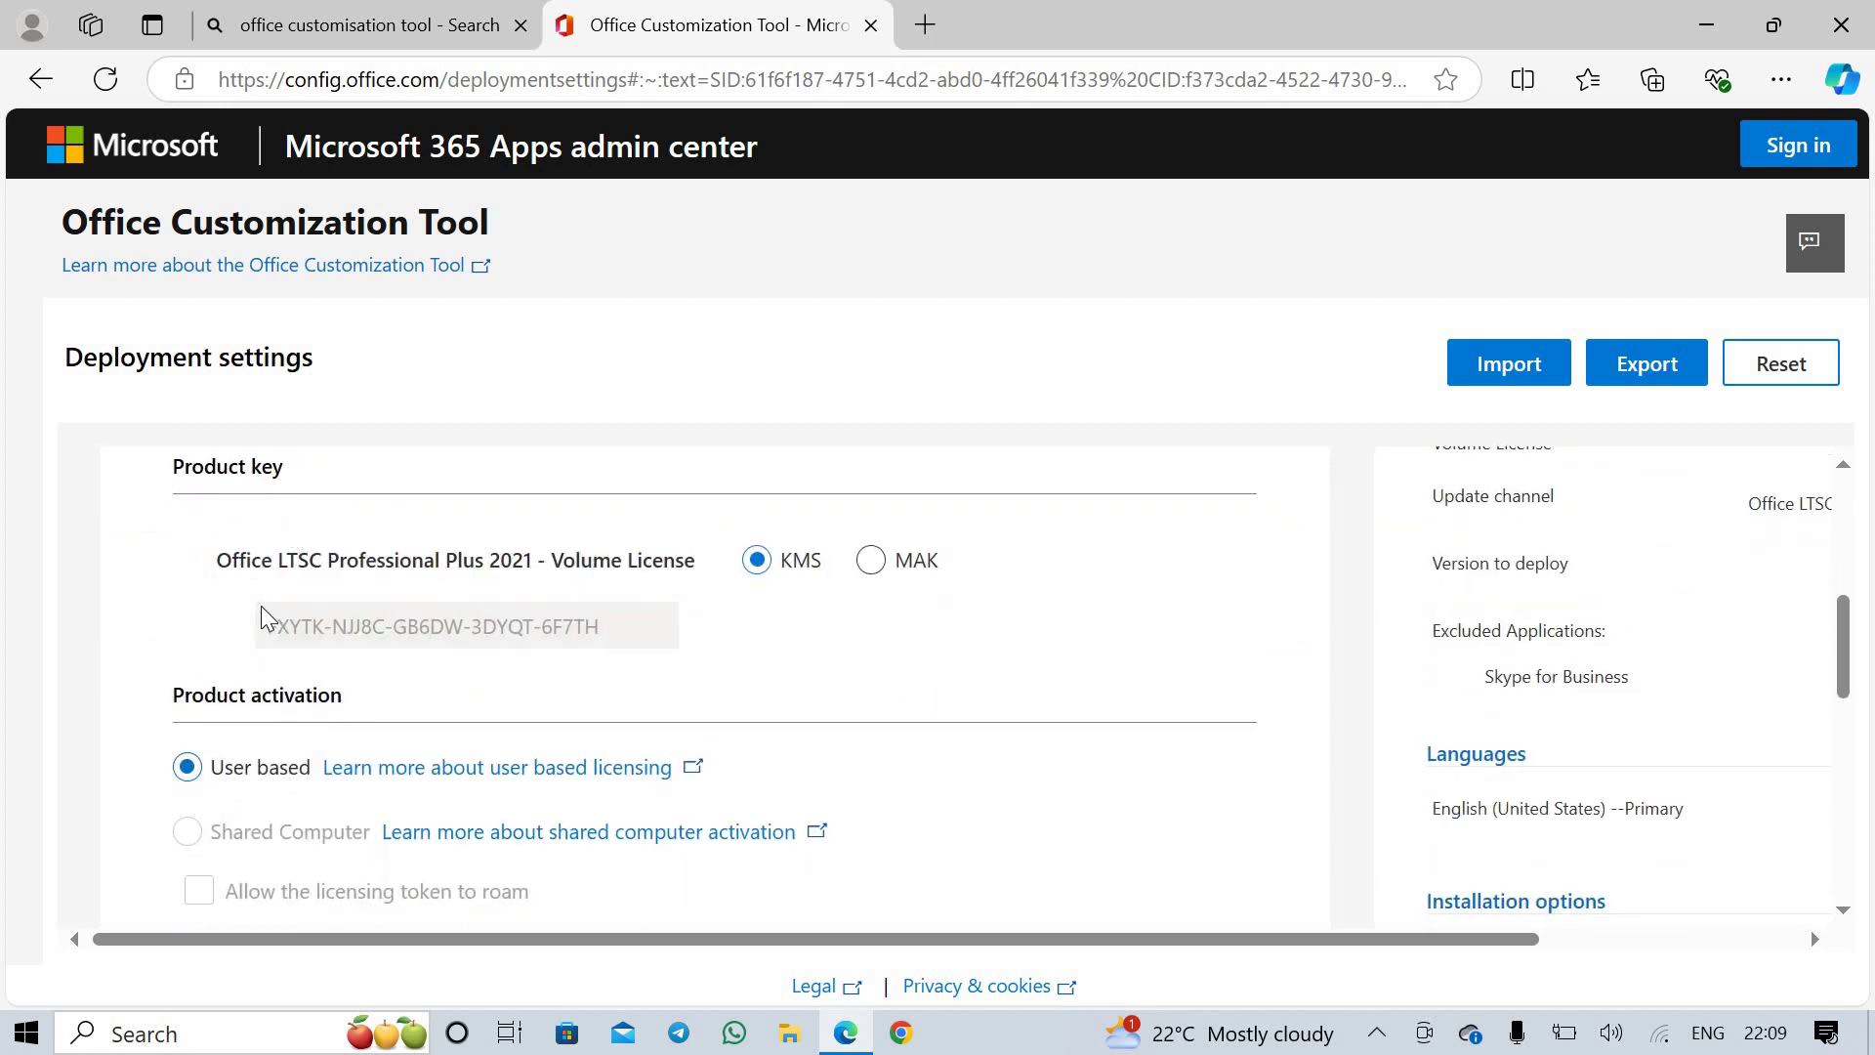
scroll(504, 654, "up", 2)
scroll(427, 703, "down", 1)
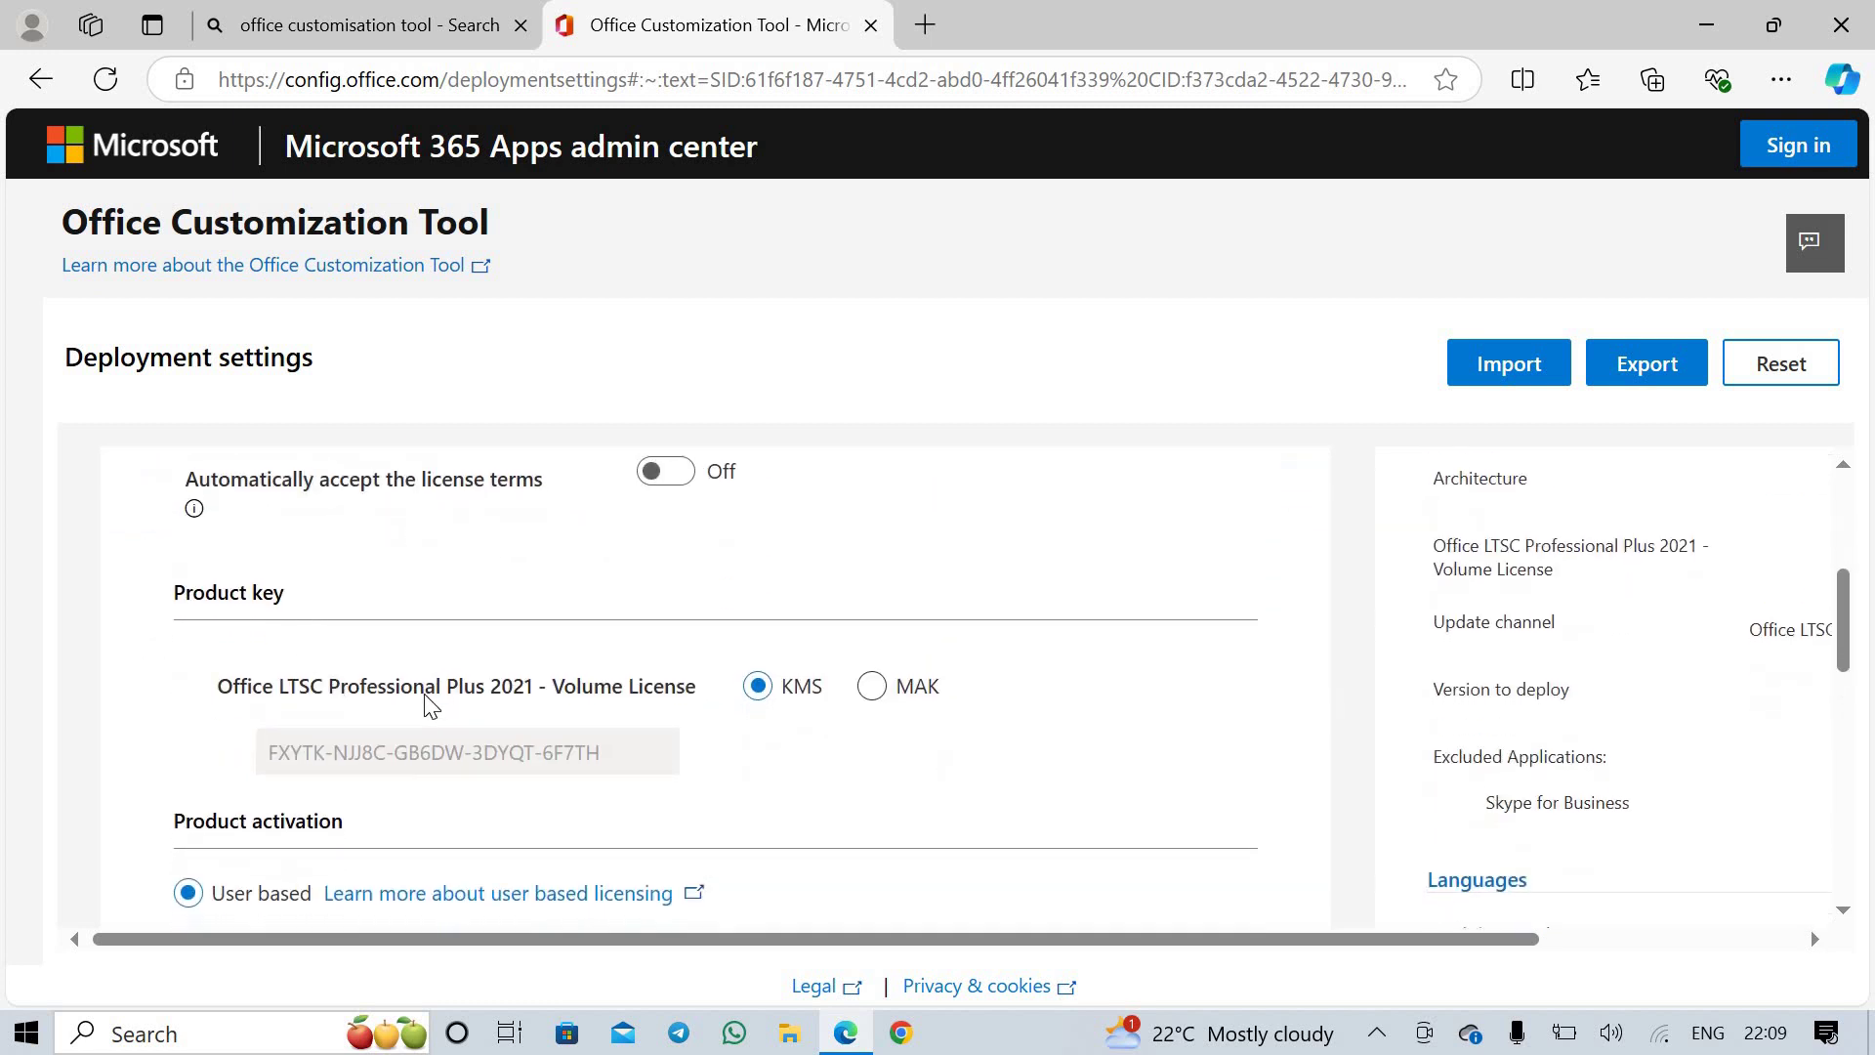
scroll(424, 693, "down", 1)
scroll(246, 599, "up", 2)
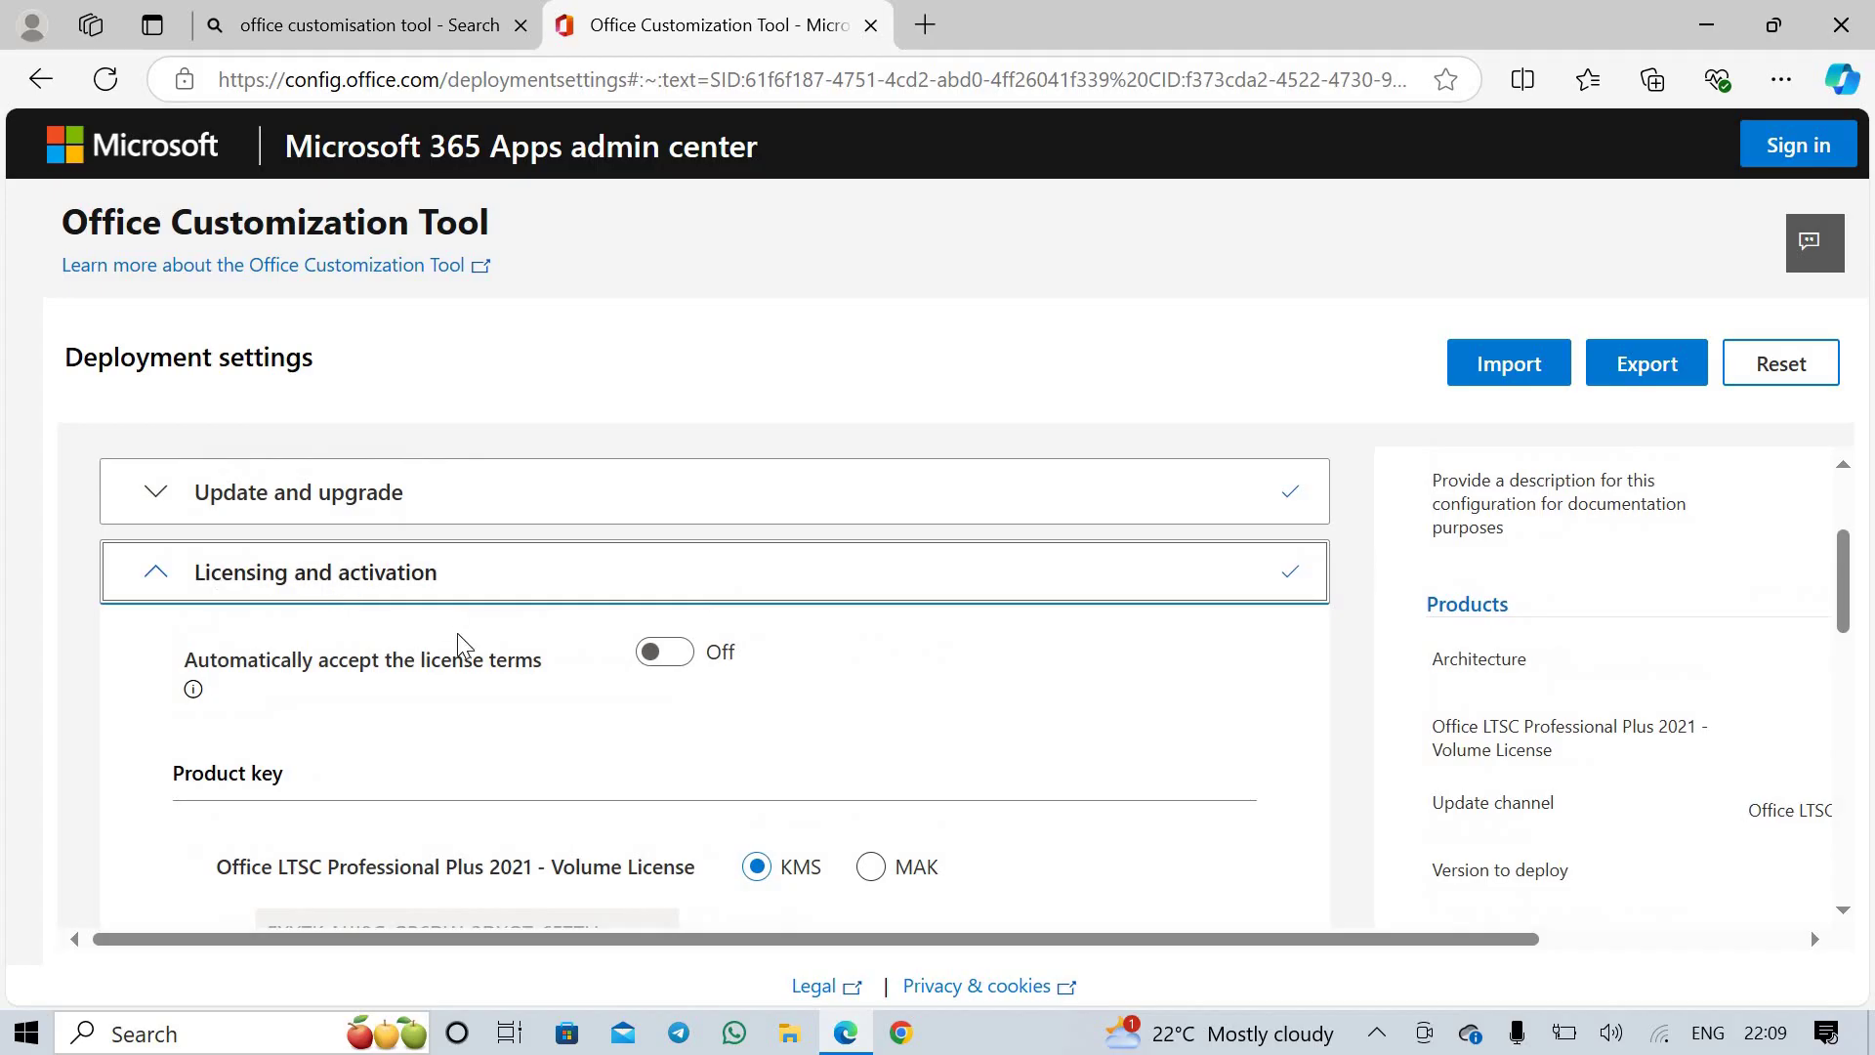
scroll(606, 684, "down", 2)
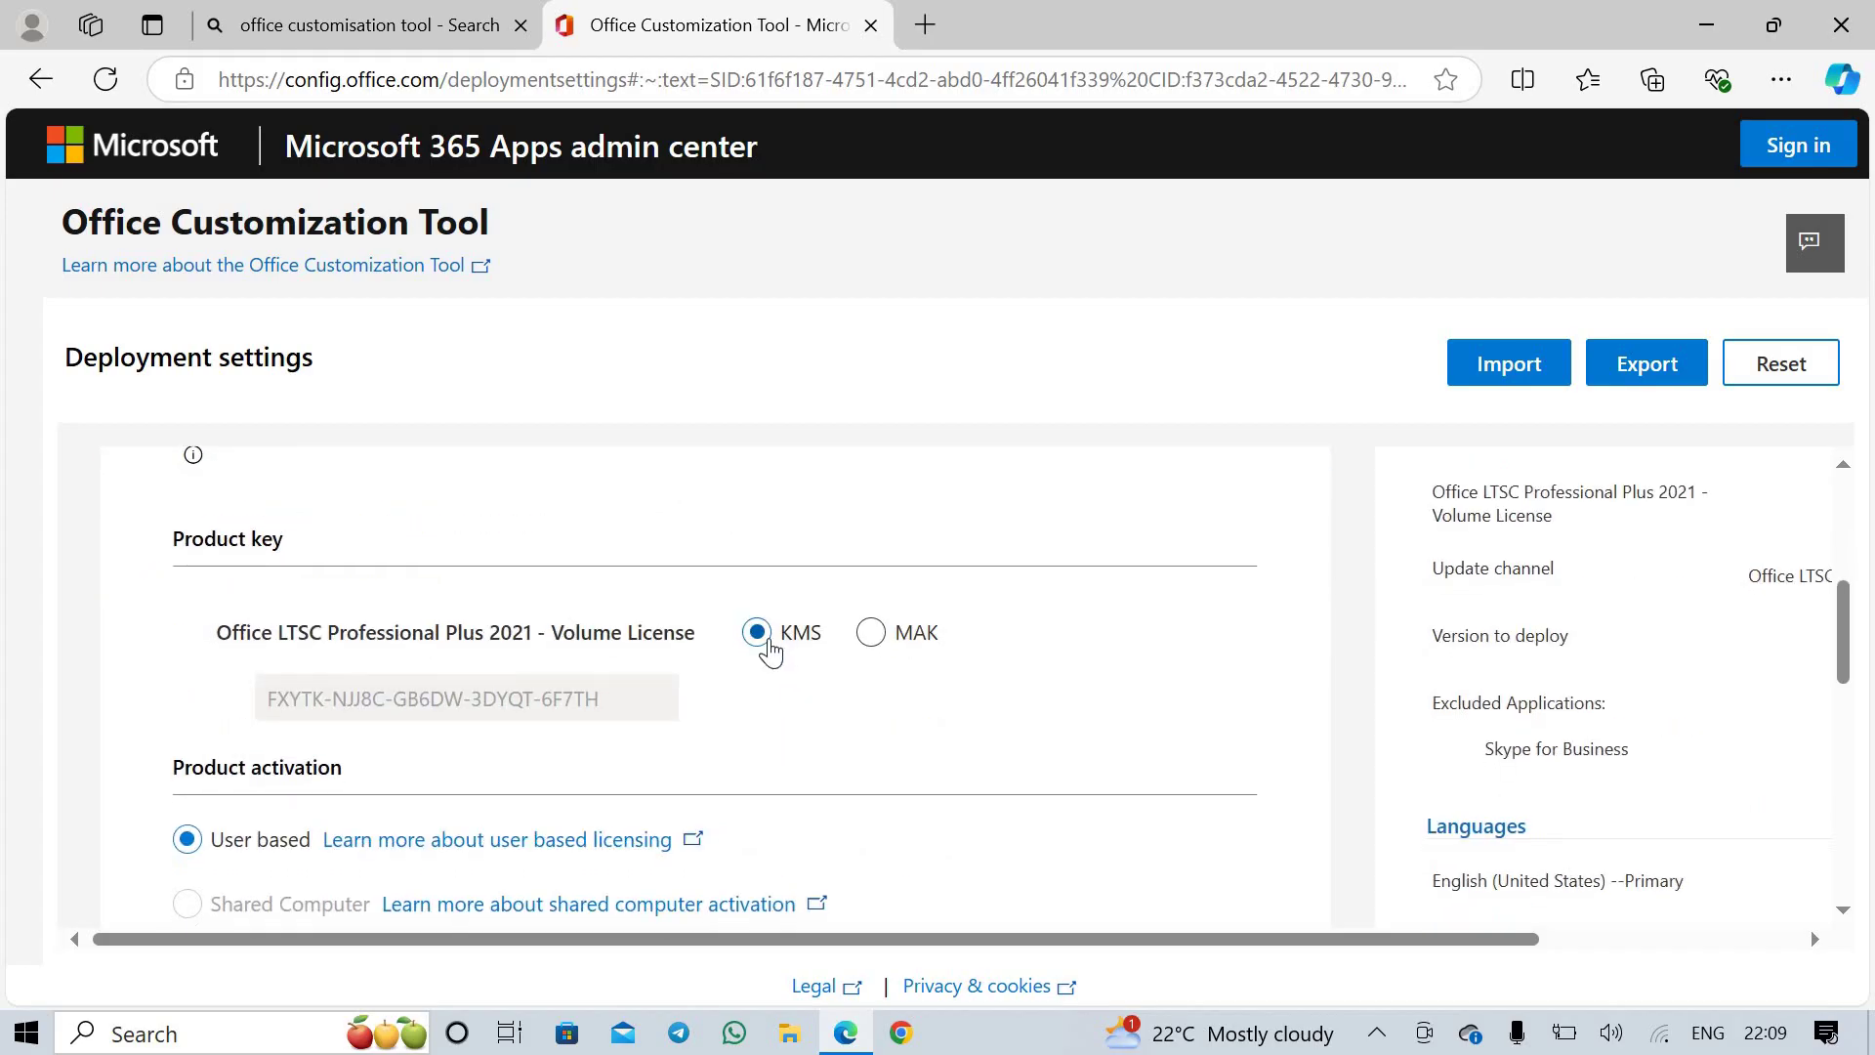
Advance past Licensing, General and Application preferences unchanged and finish the configuration
scroll(771, 652, "down", 4)
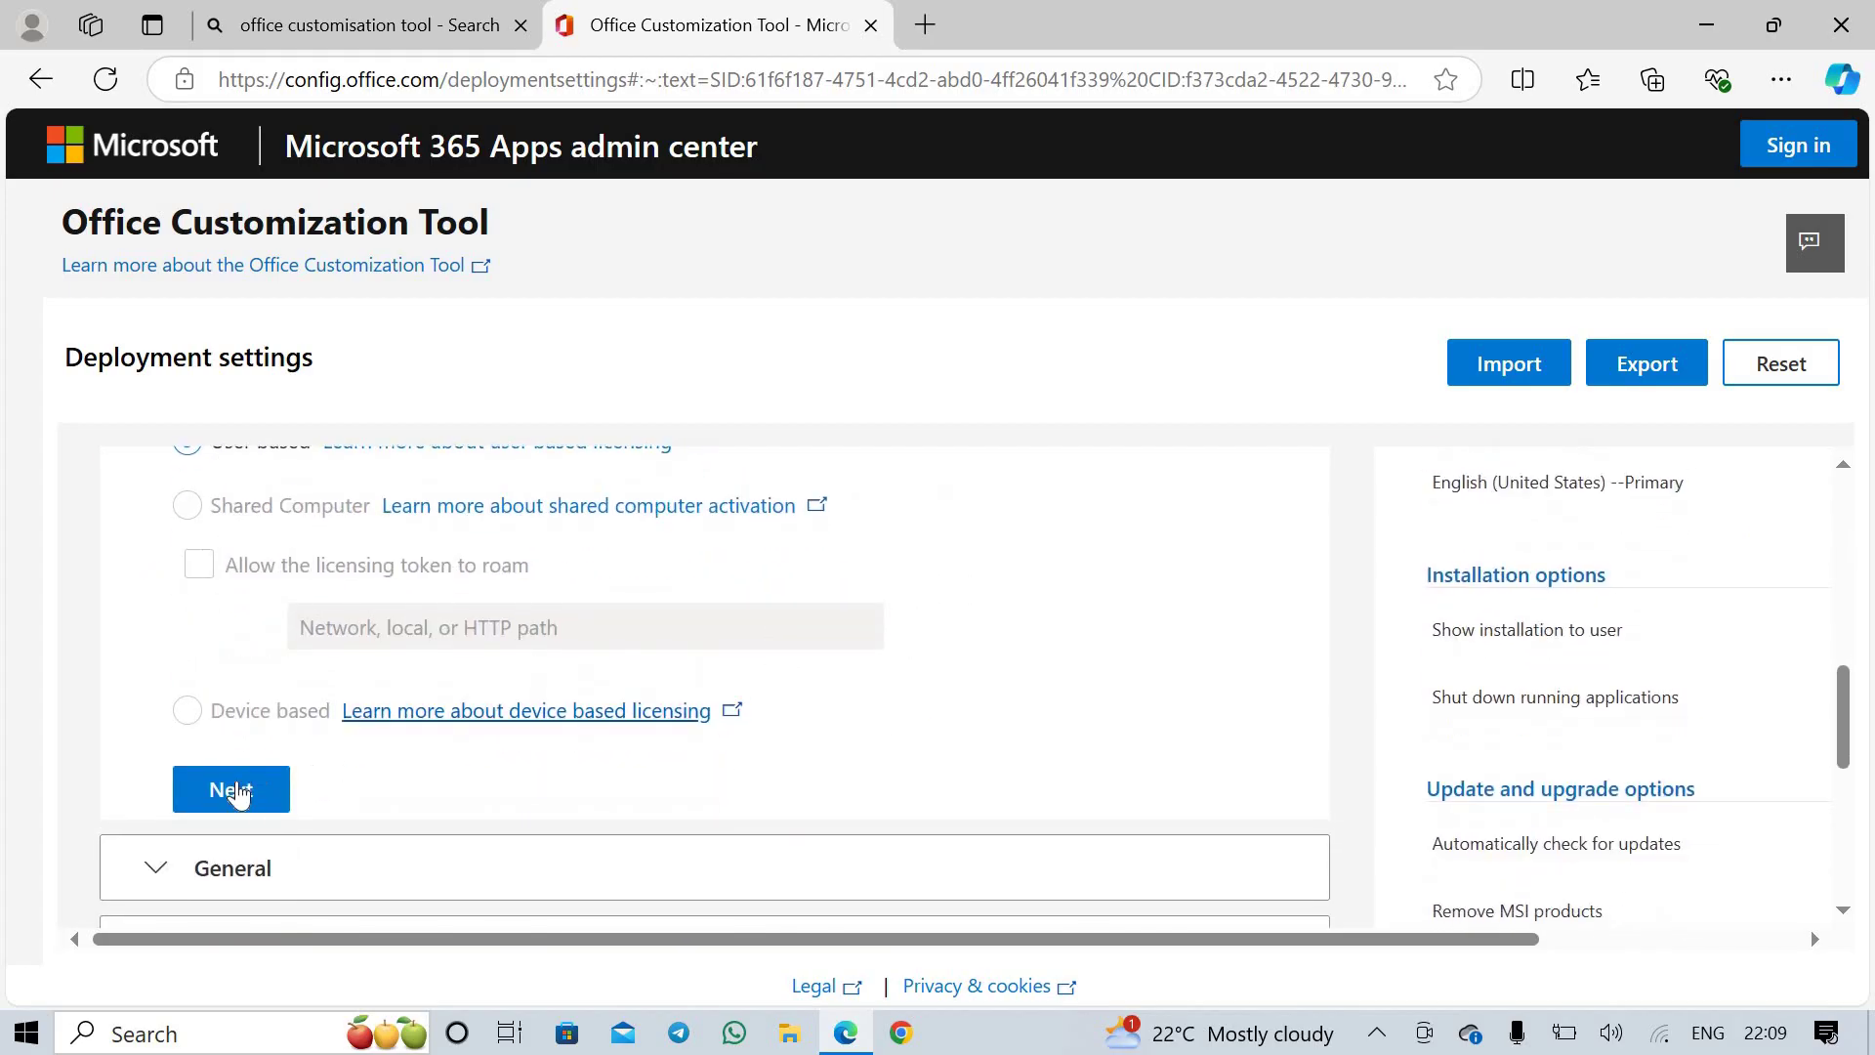
left_click(237, 794)
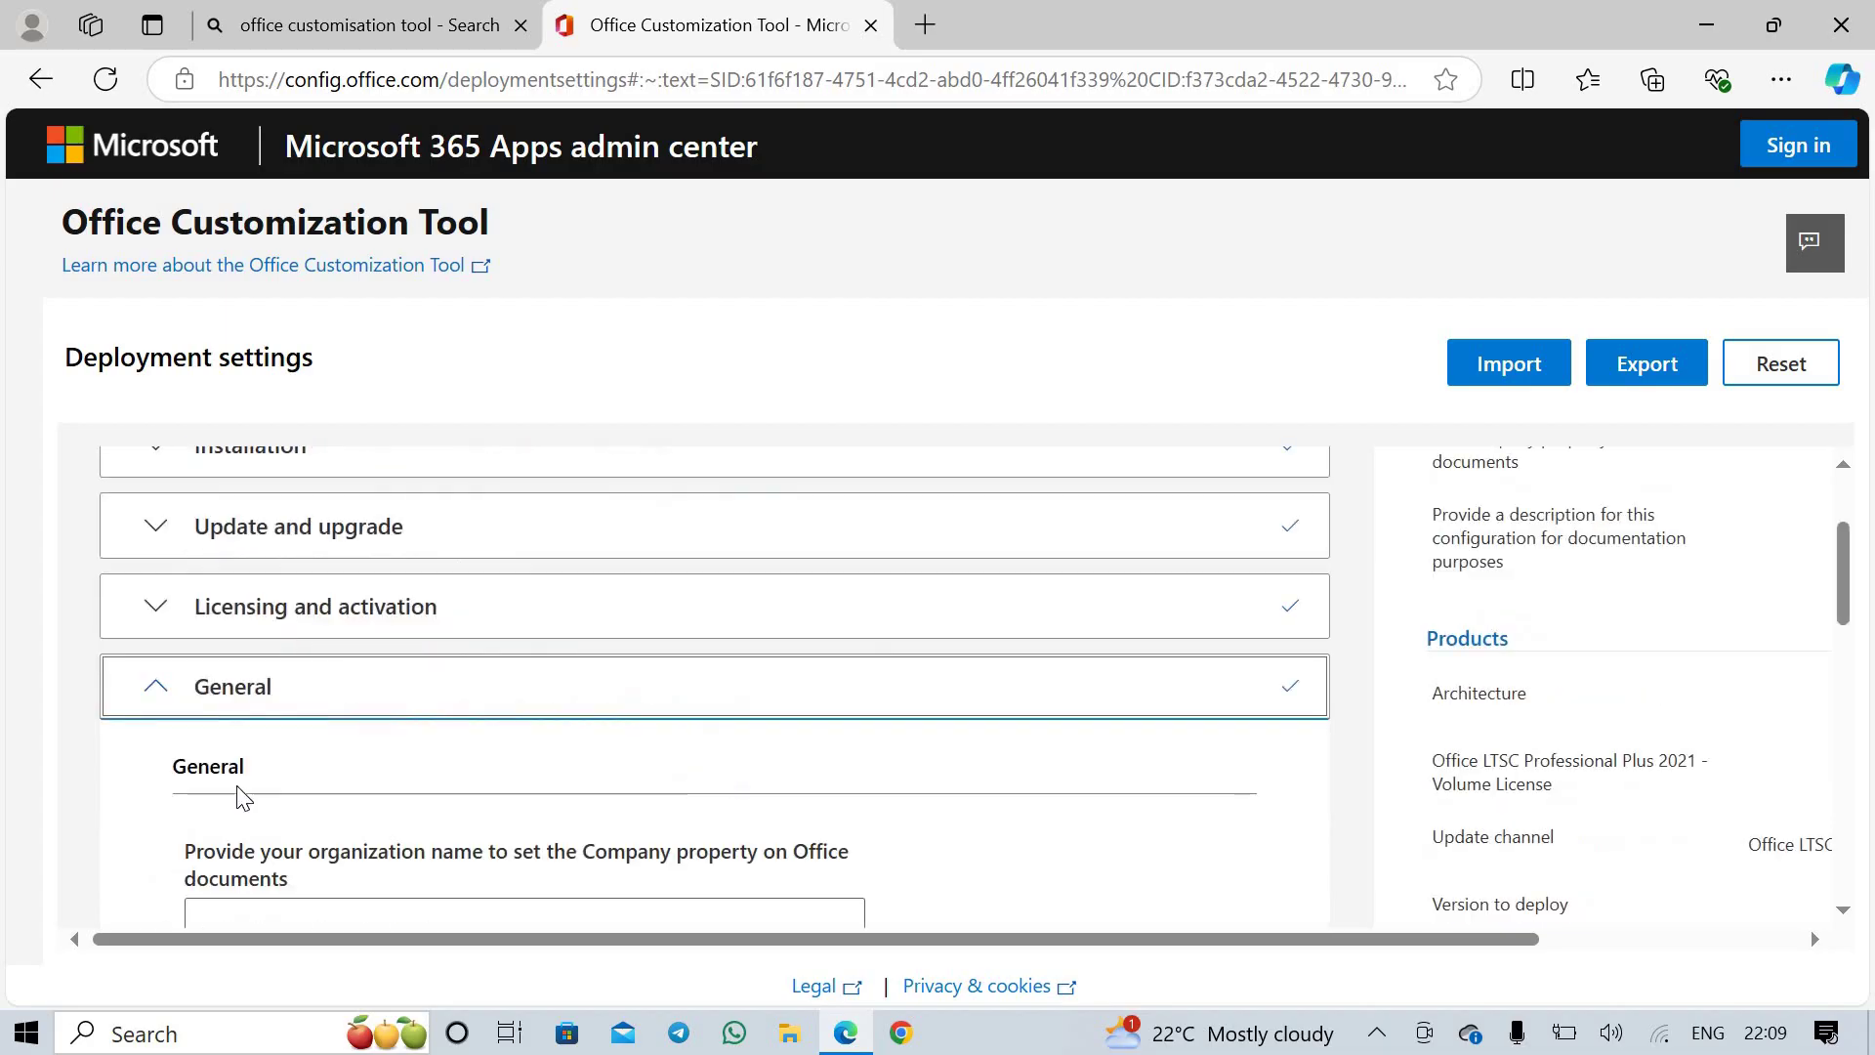
scroll(197, 723, "down", 4)
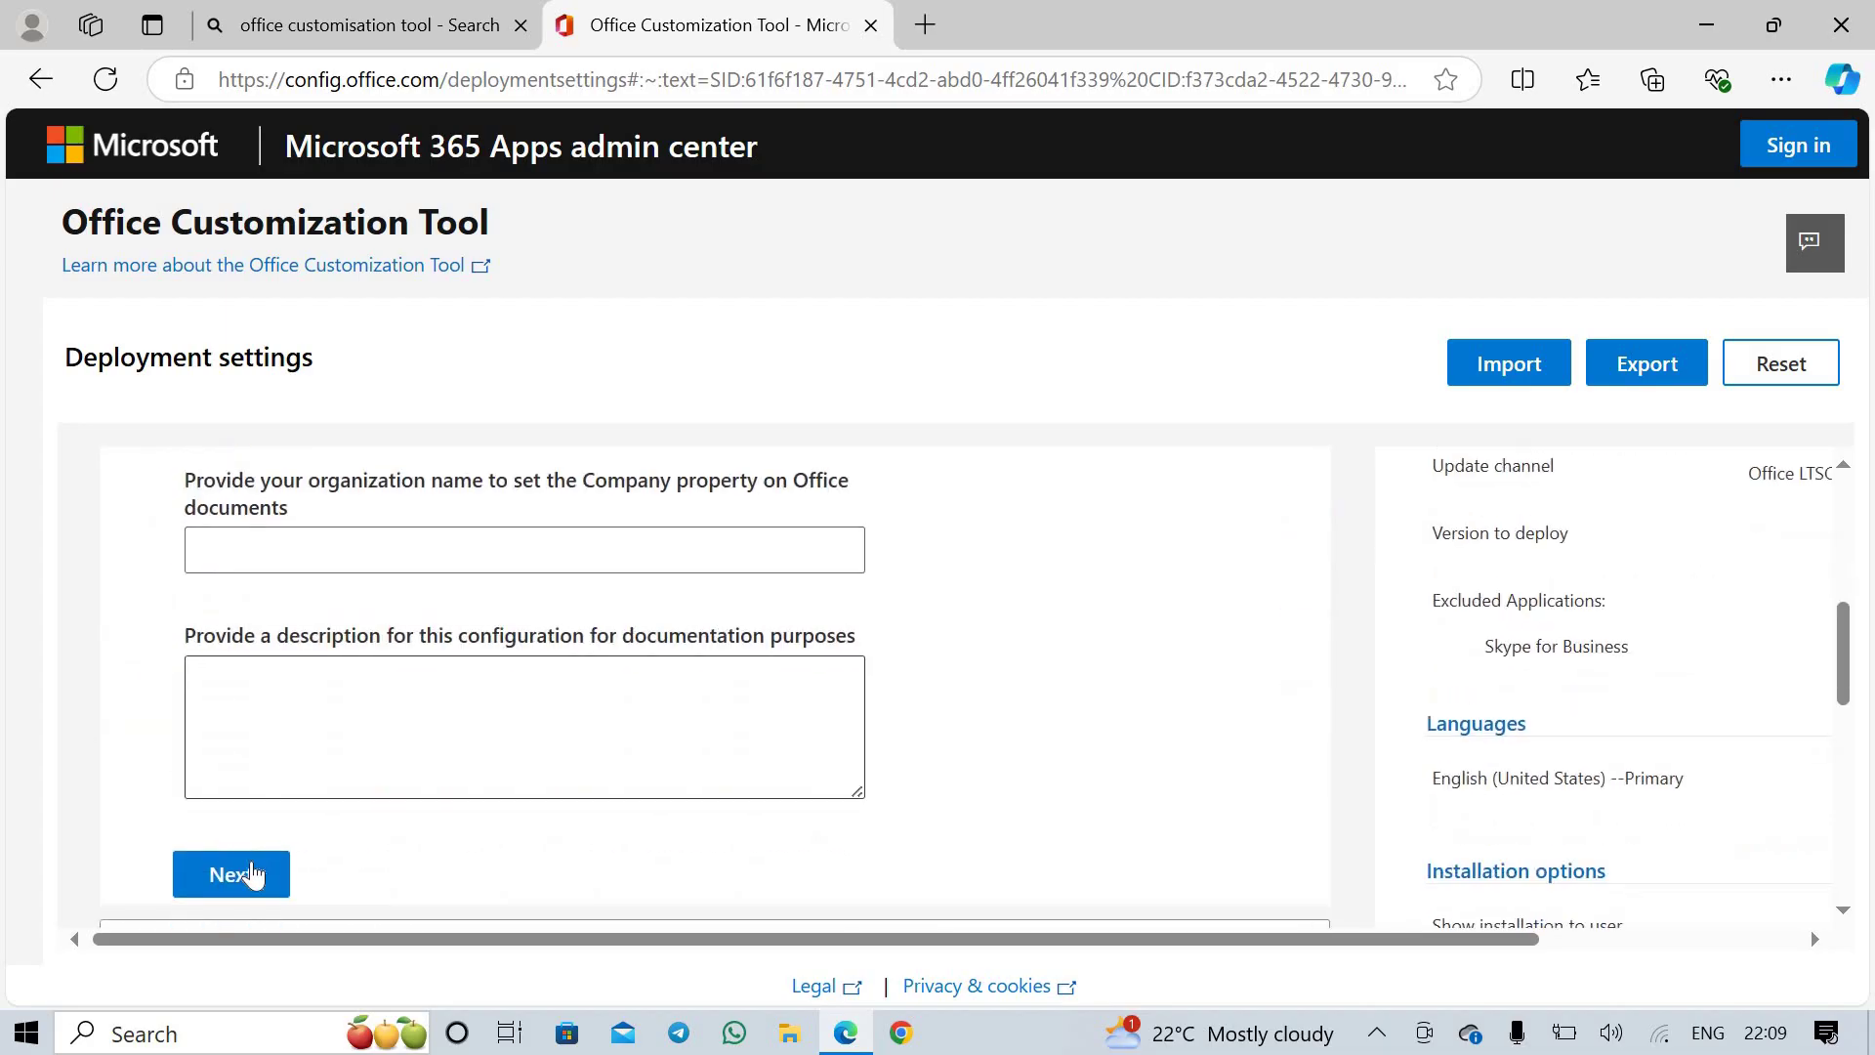
left_click(246, 876)
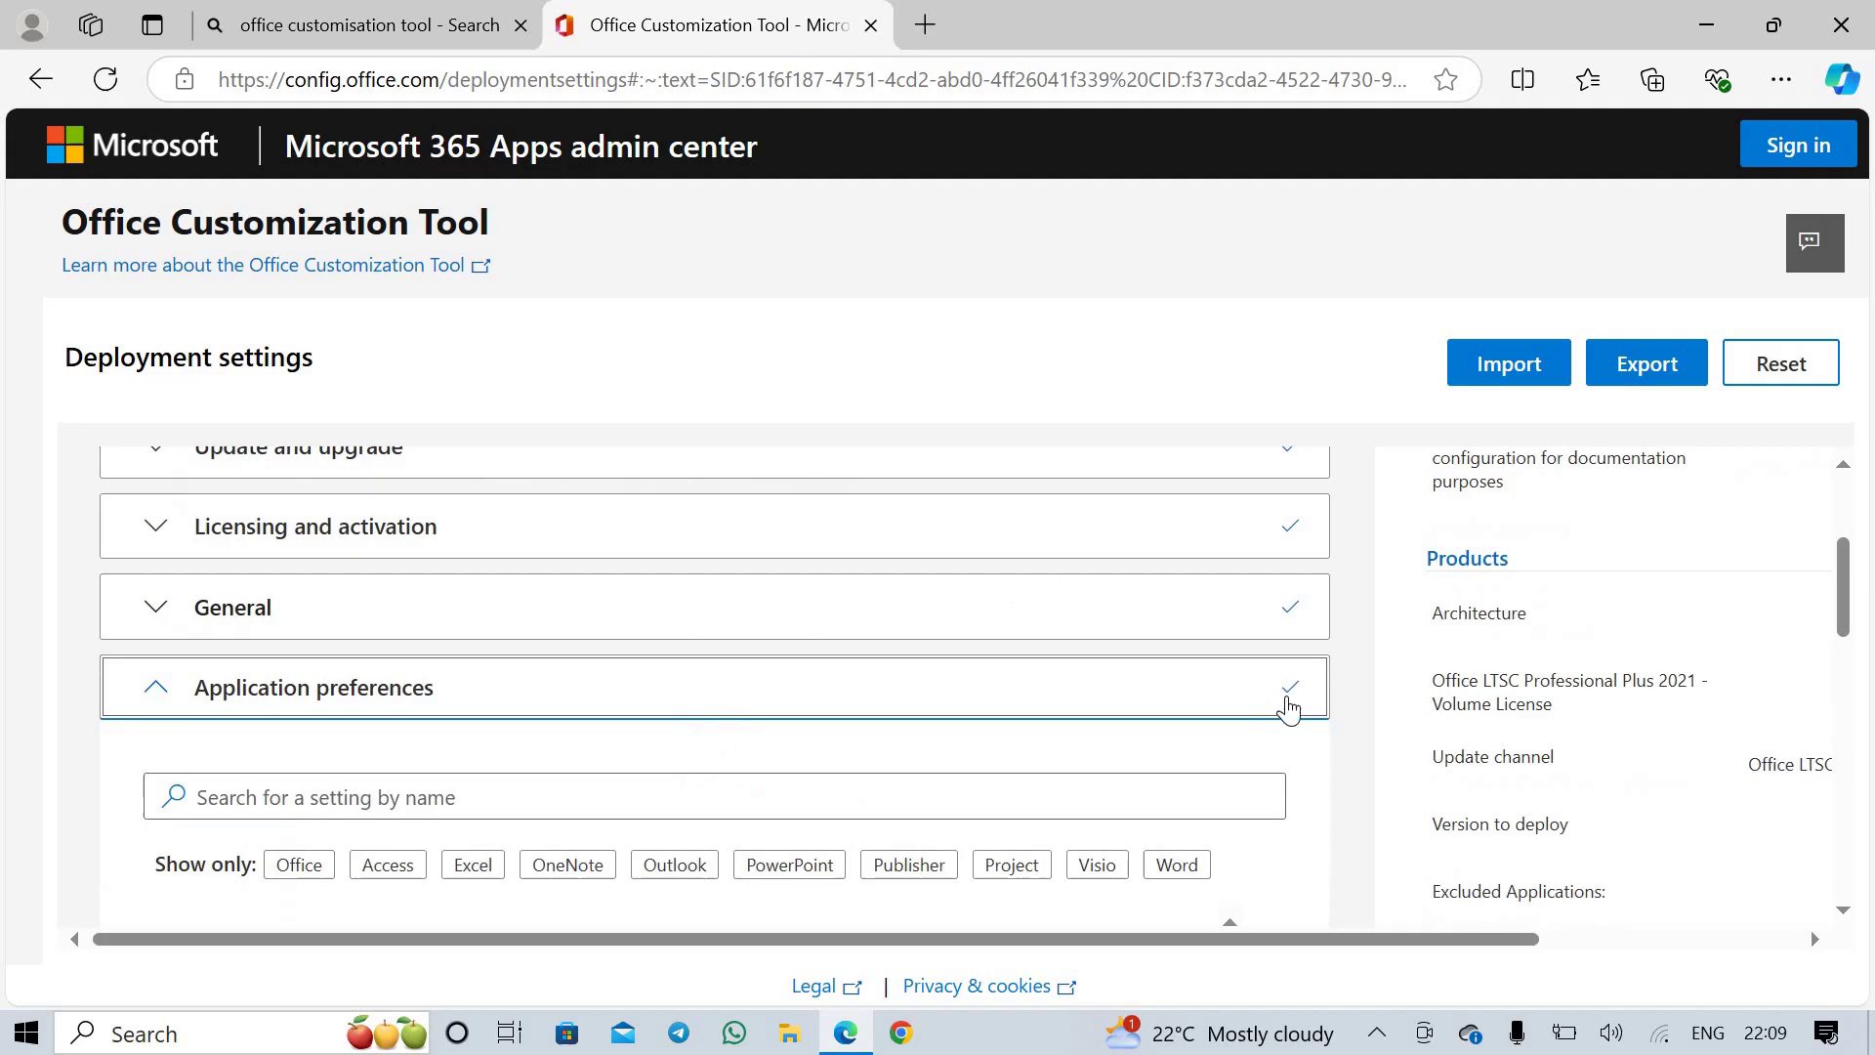
scroll(1289, 708, "down", 3)
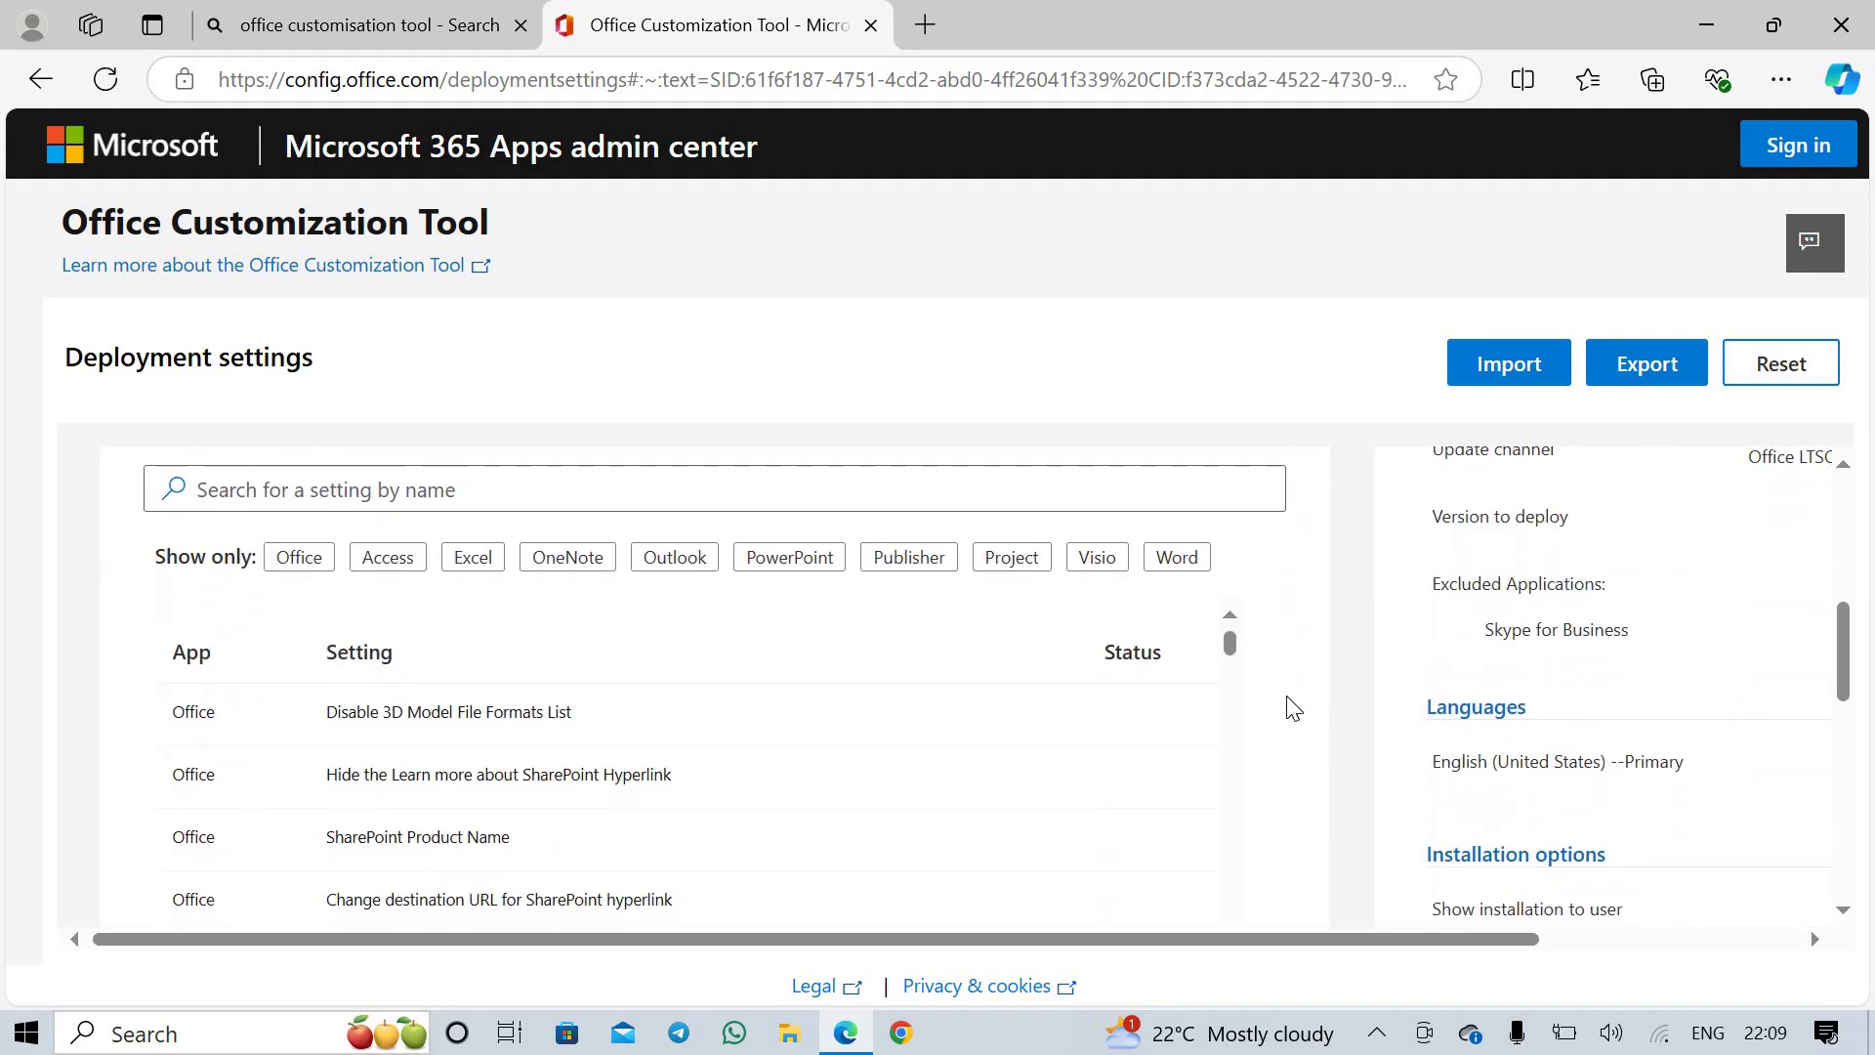
scroll(1295, 709, "down", 10)
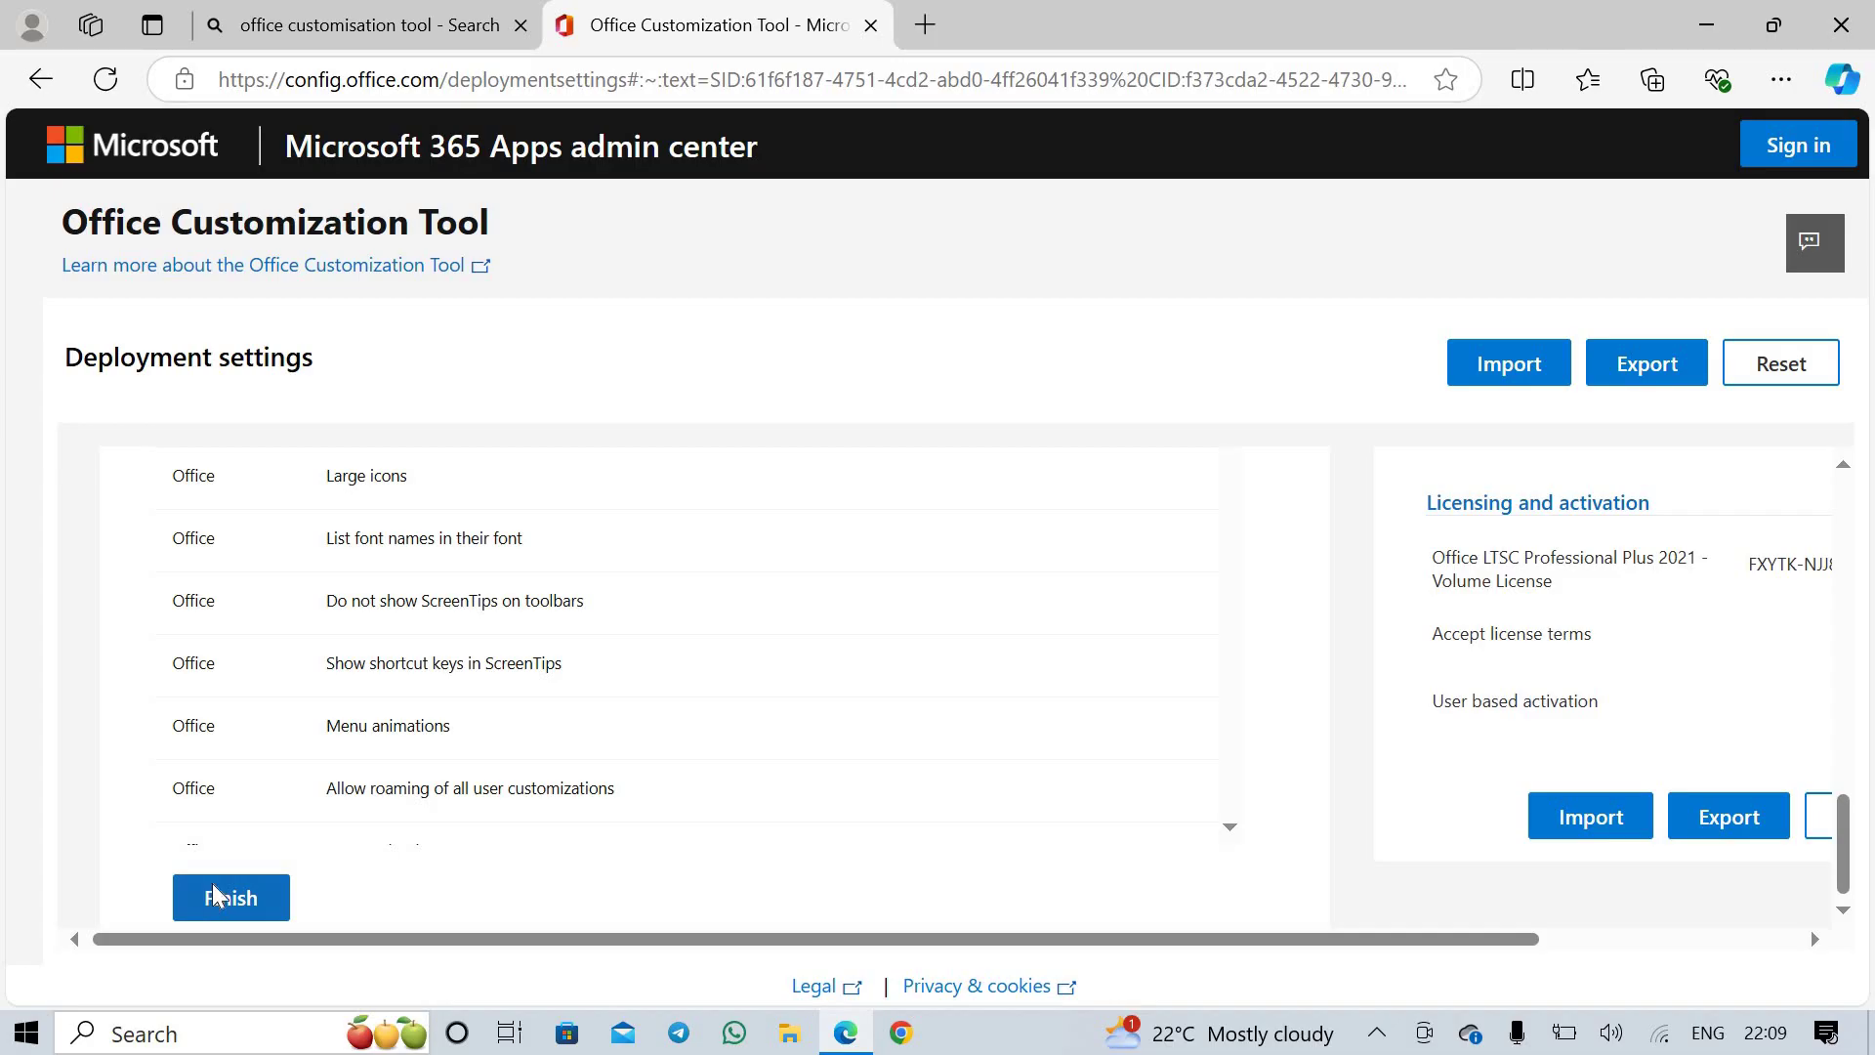
left_click(216, 896)
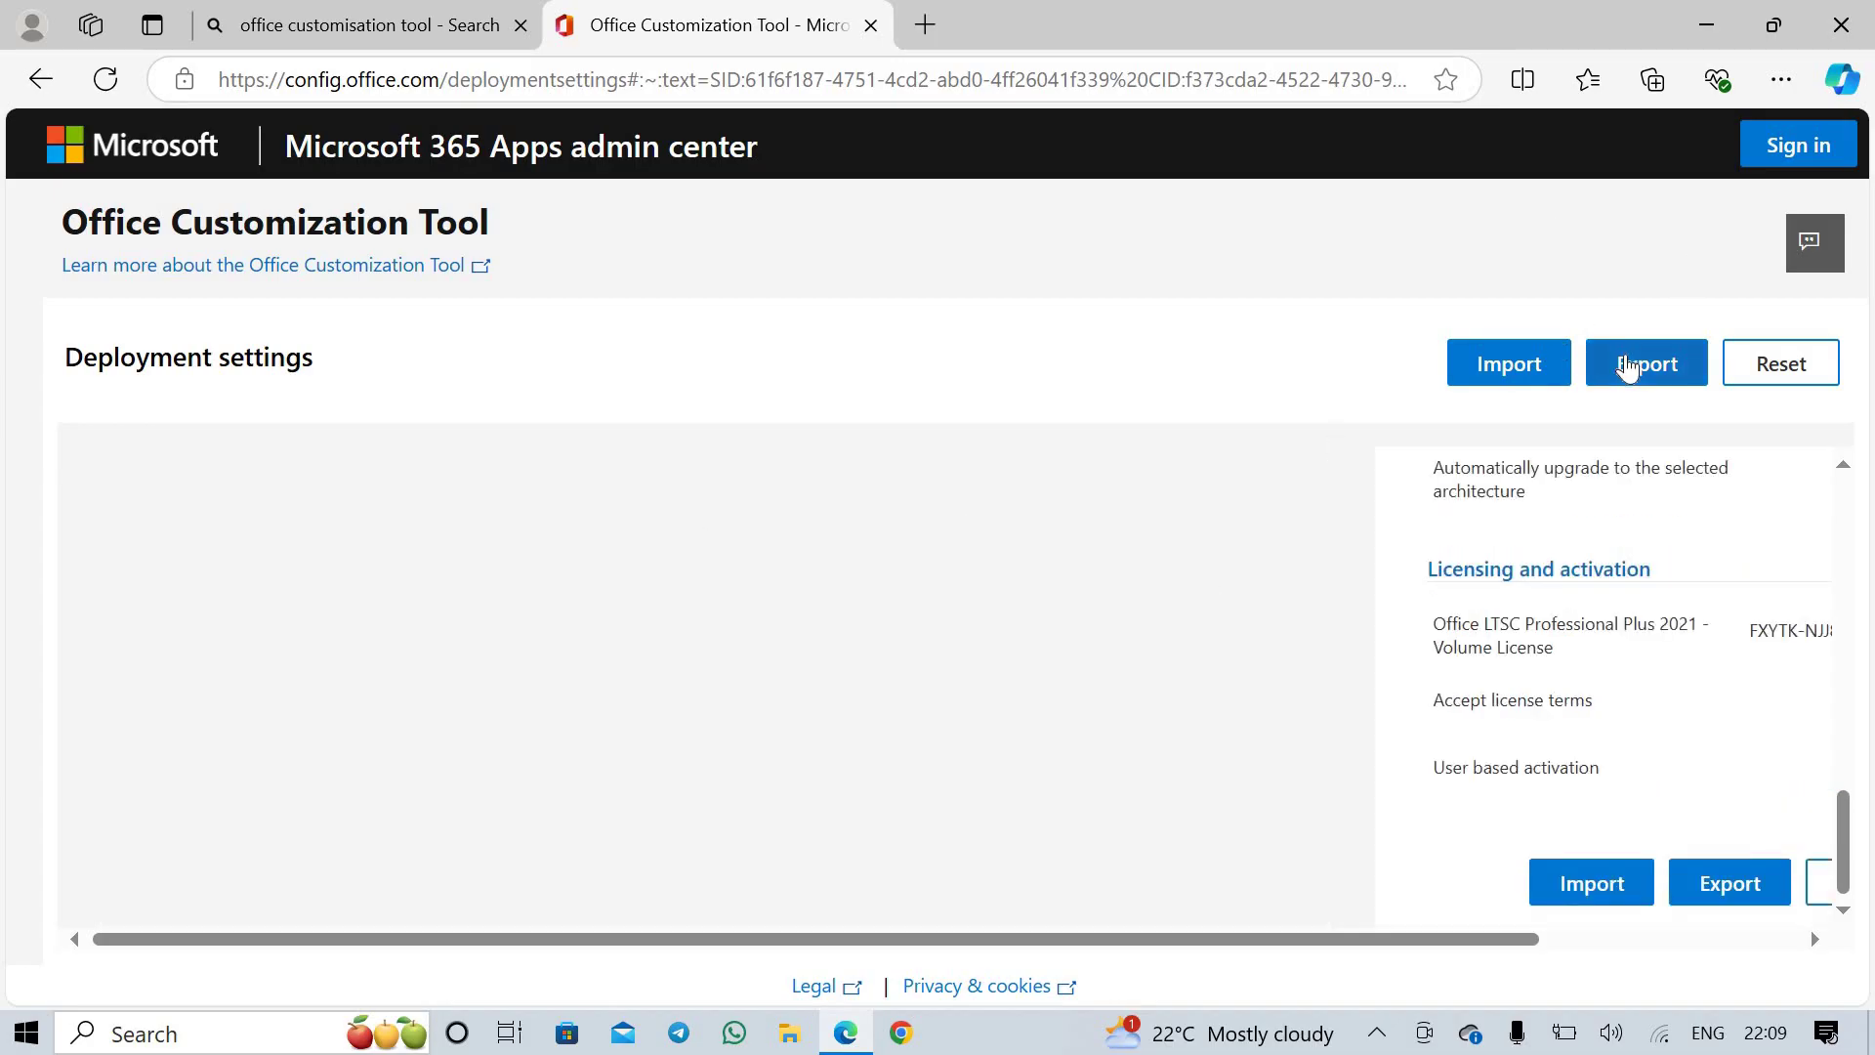
Start the export with Office Open XML formats as the default file format
left_click(1627, 367)
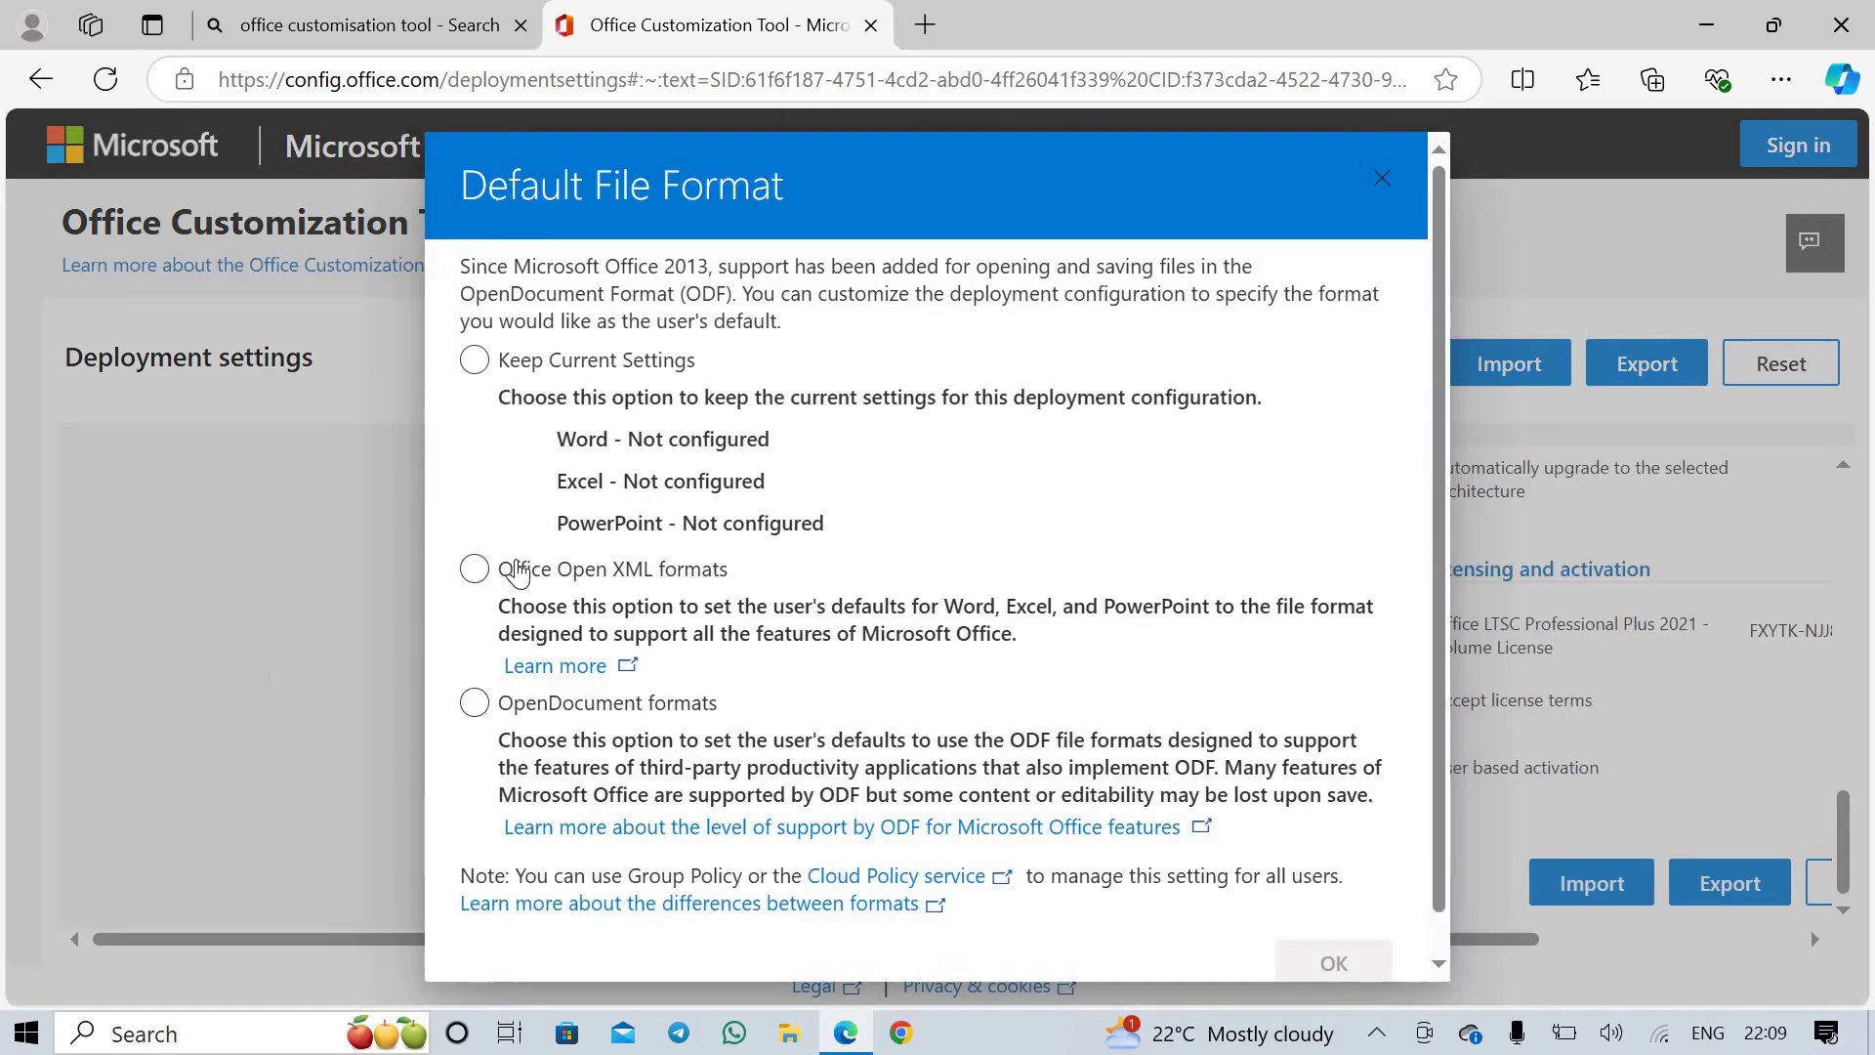
left_click(475, 570)
left_click(476, 570)
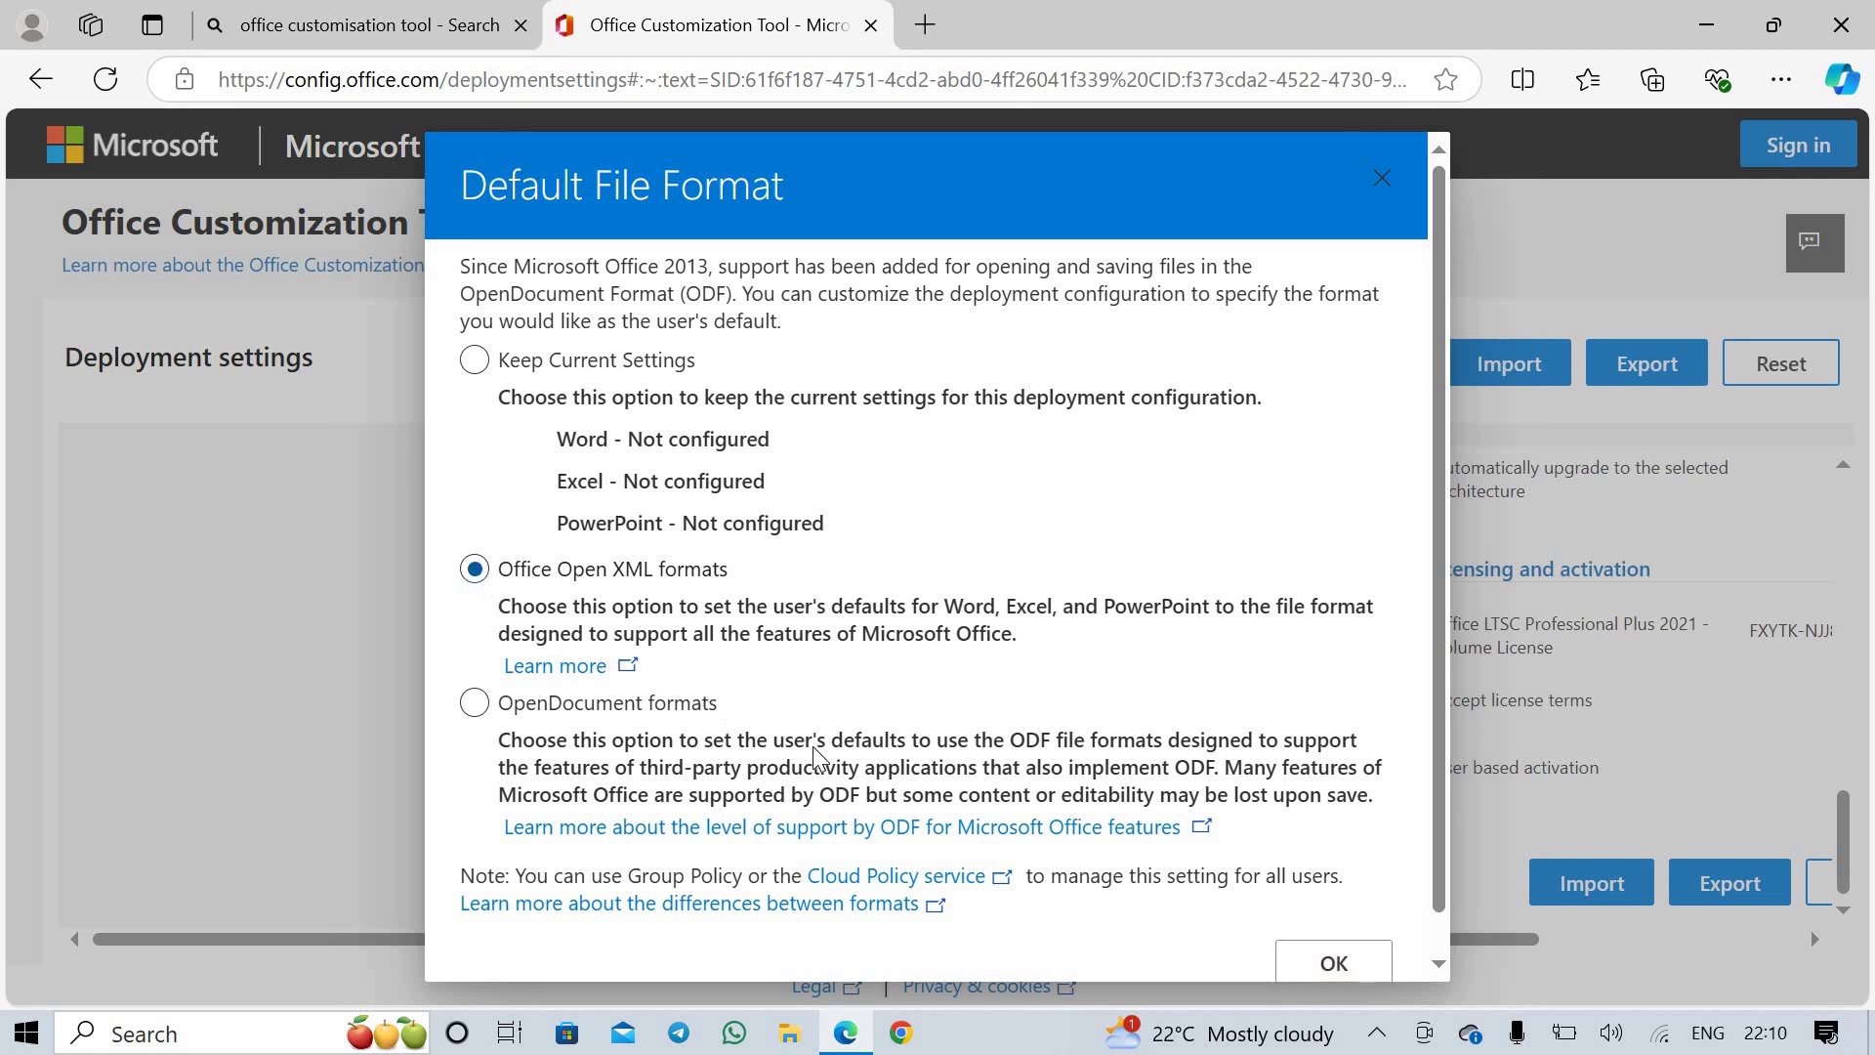
left_click(1314, 967)
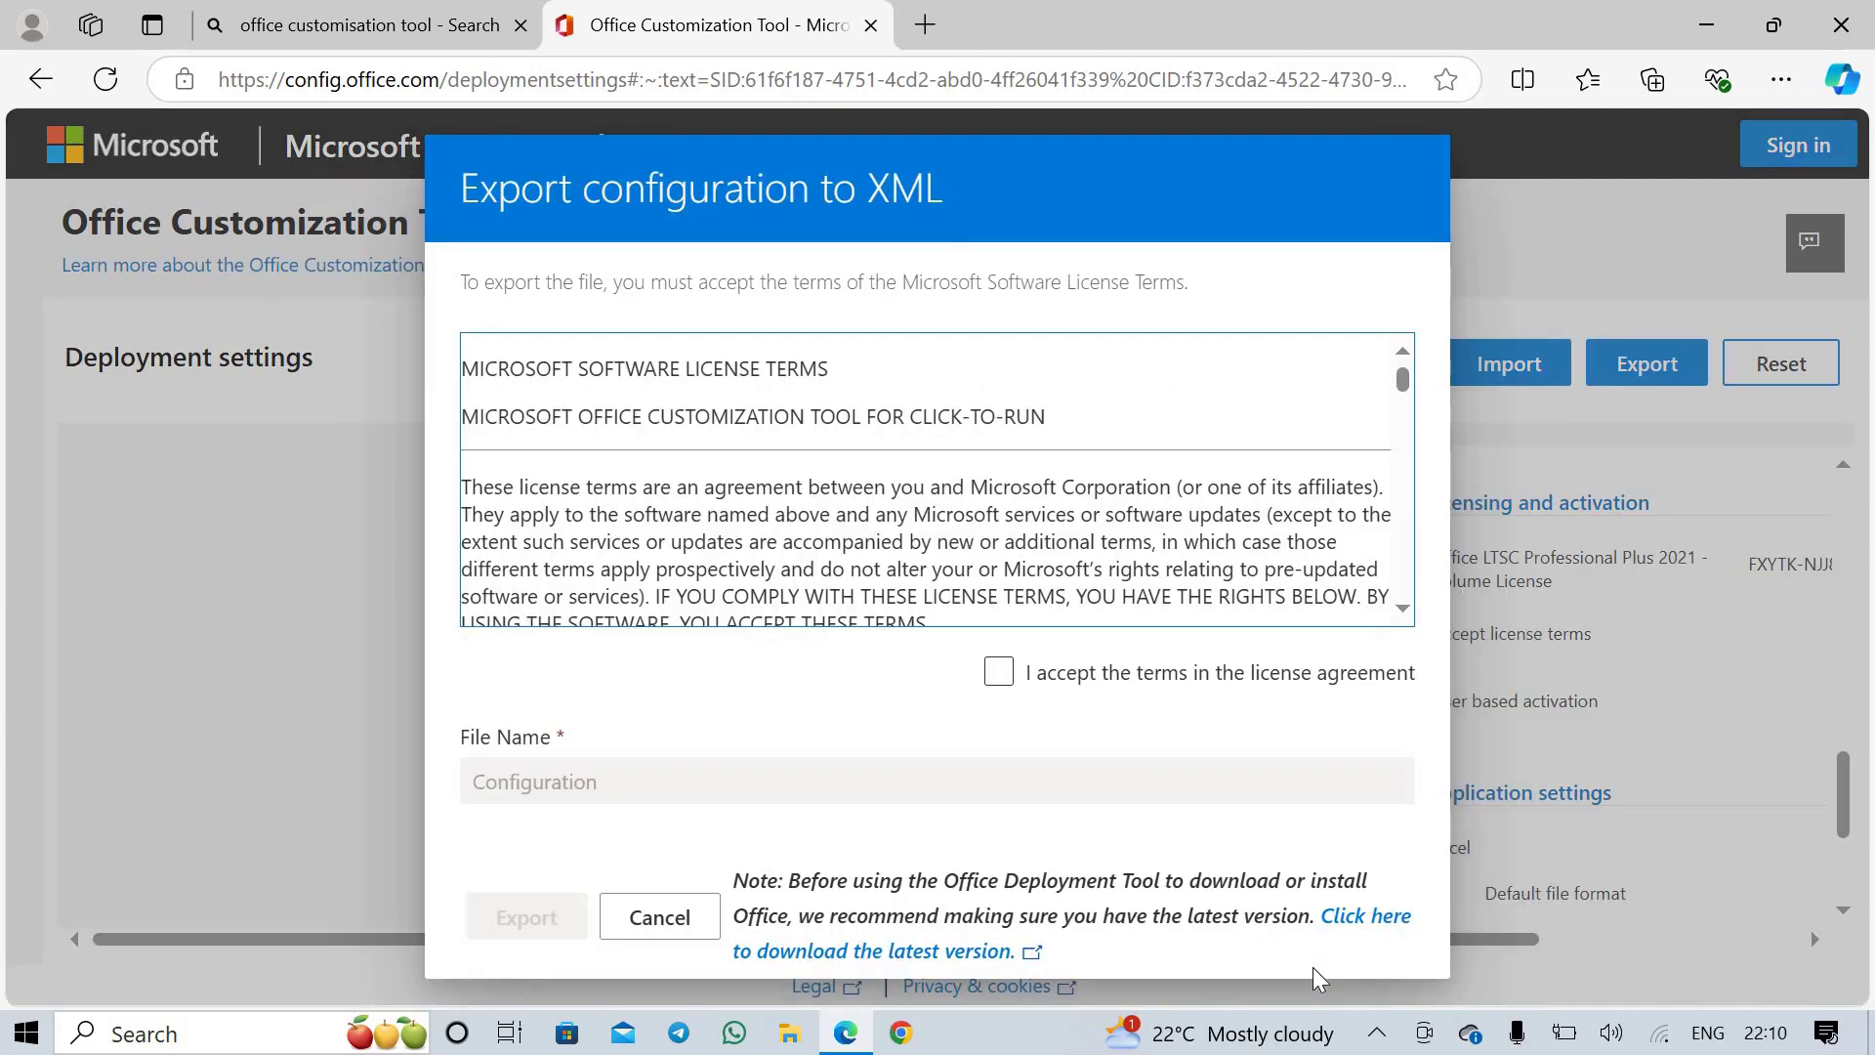
Accept the licence terms, export Configuration.xml, keep the download, and open File Explorer
left_click(1020, 696)
left_click(1003, 682)
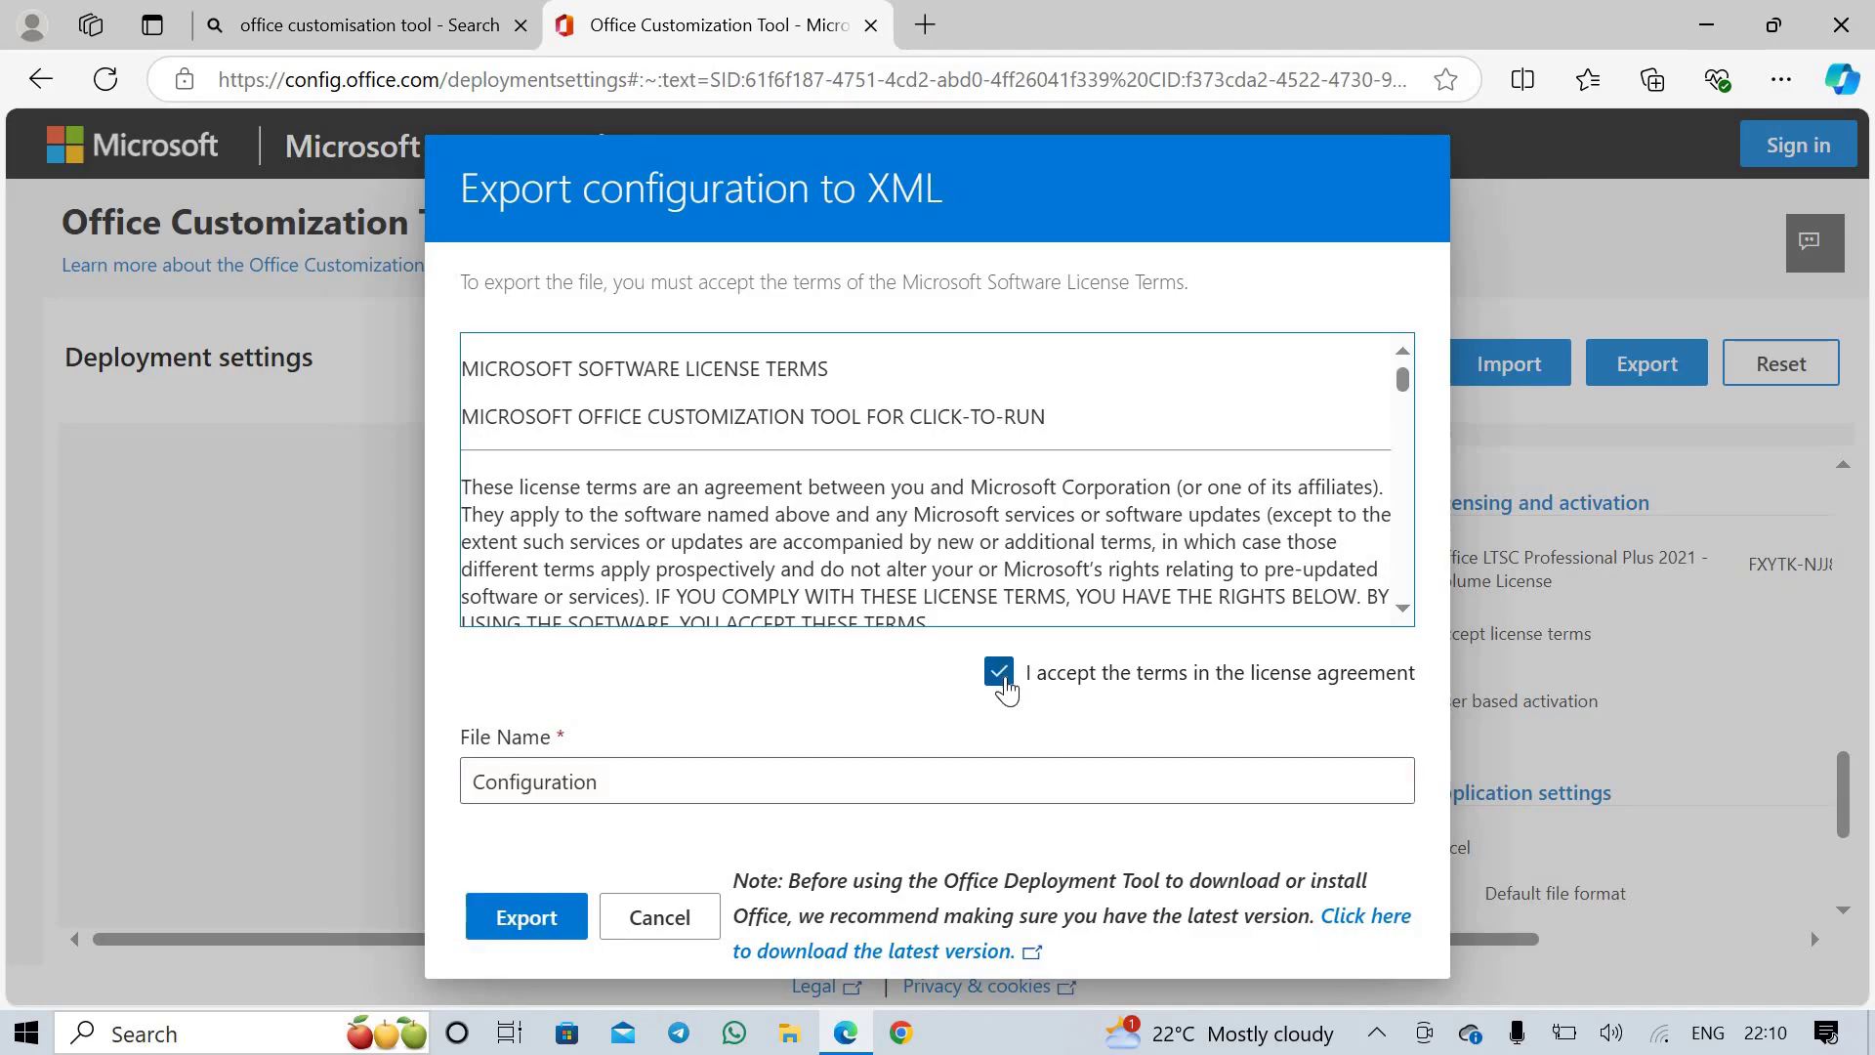
left_click(537, 920)
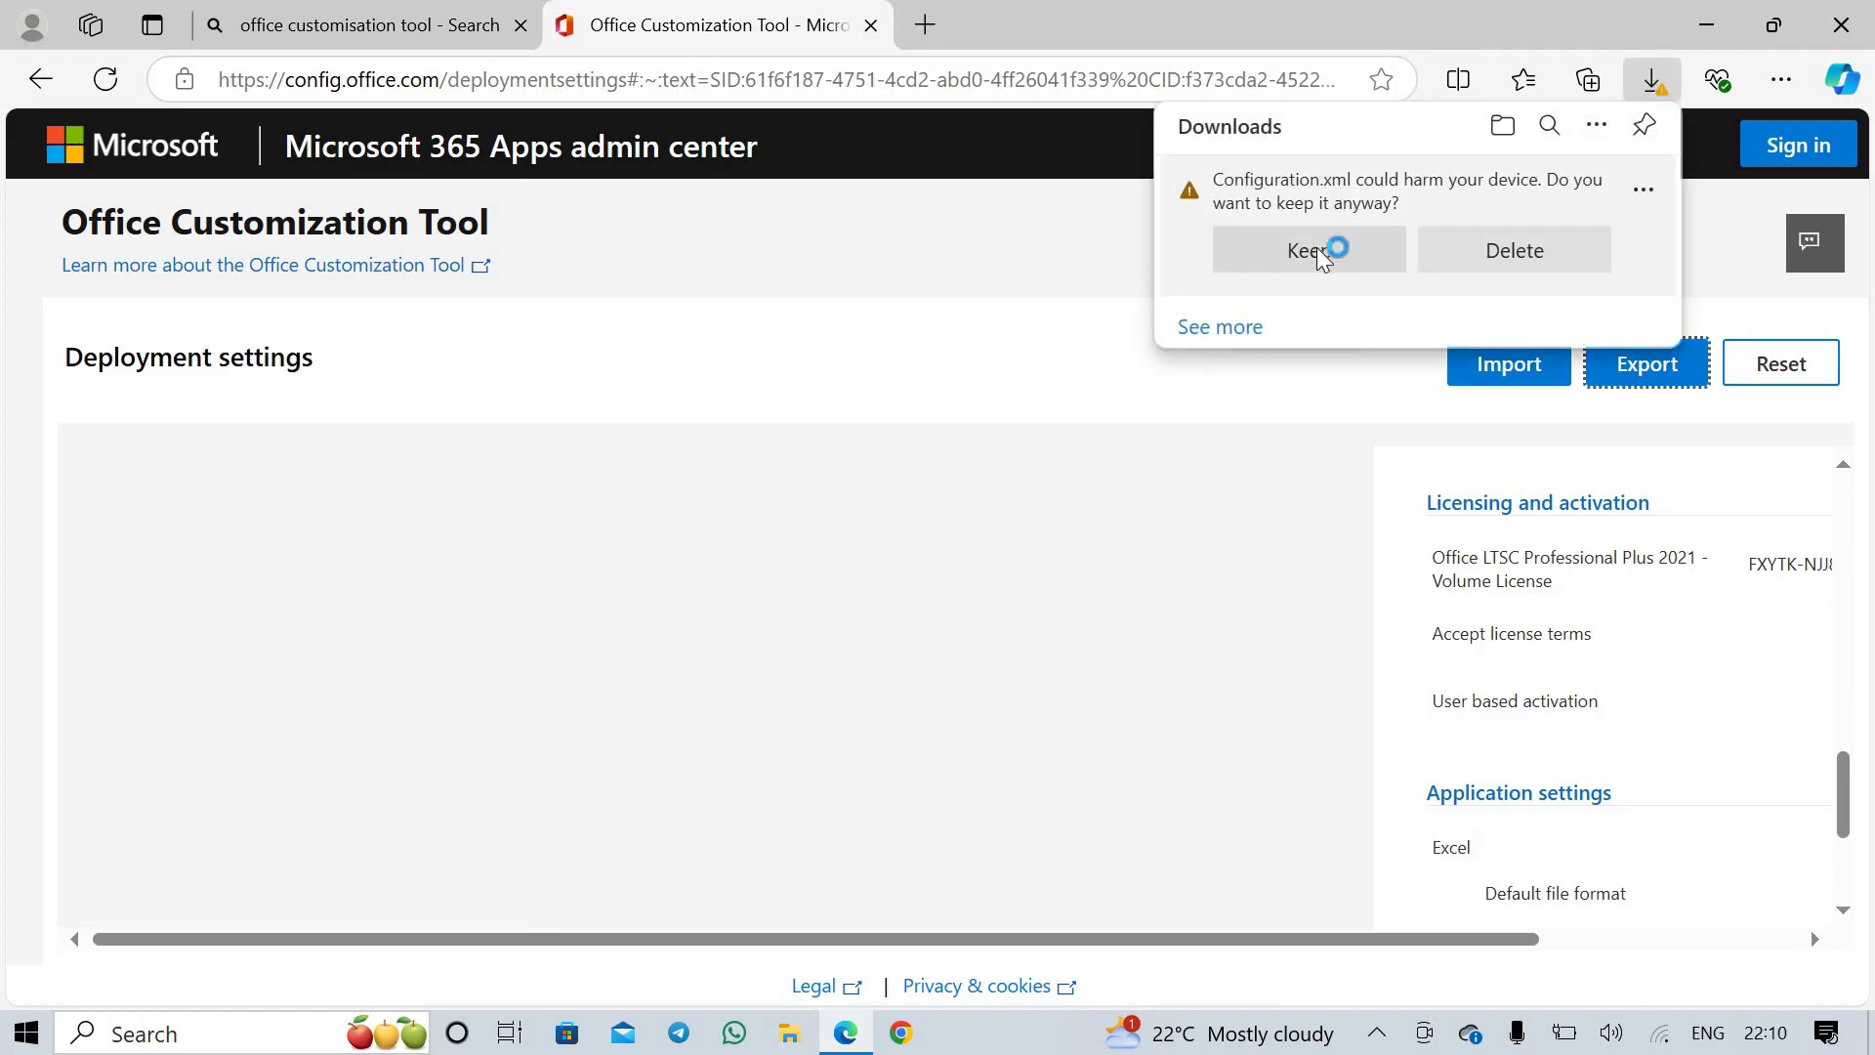
left_click(1317, 248)
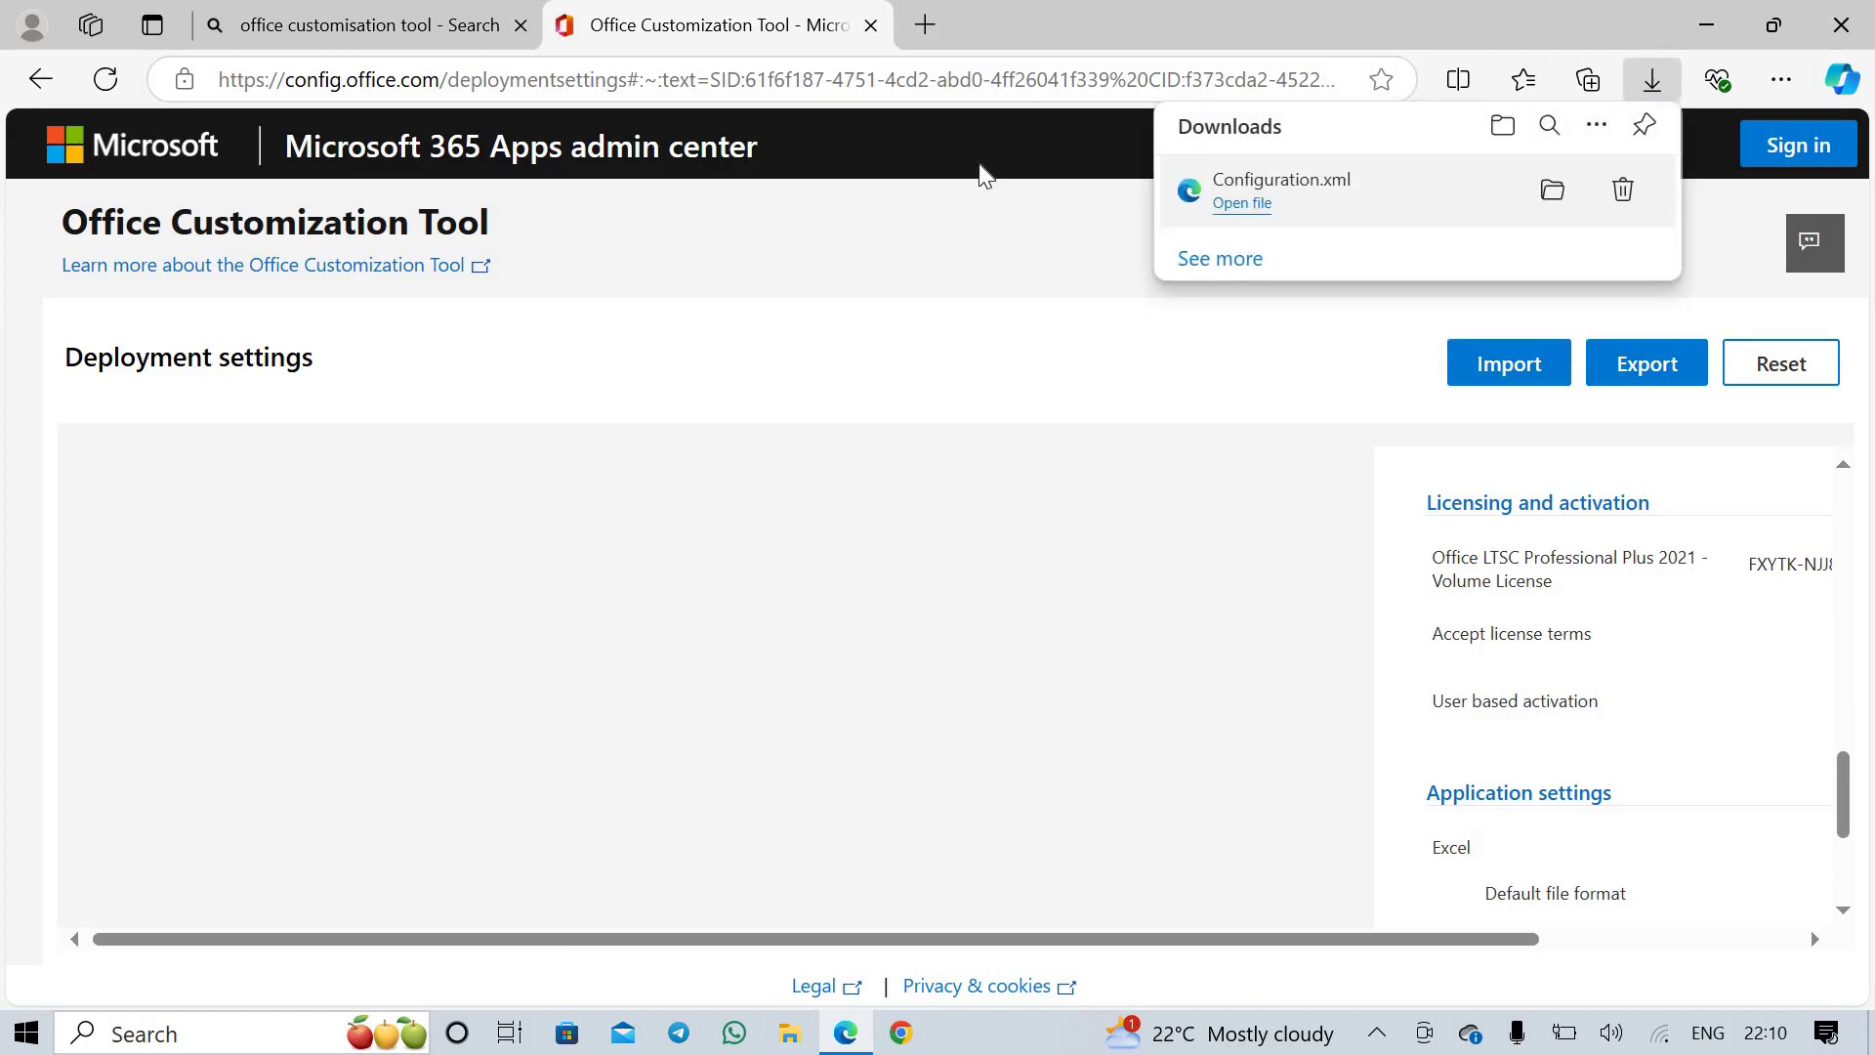
key("ctrl+t")
left_click(789, 1035)
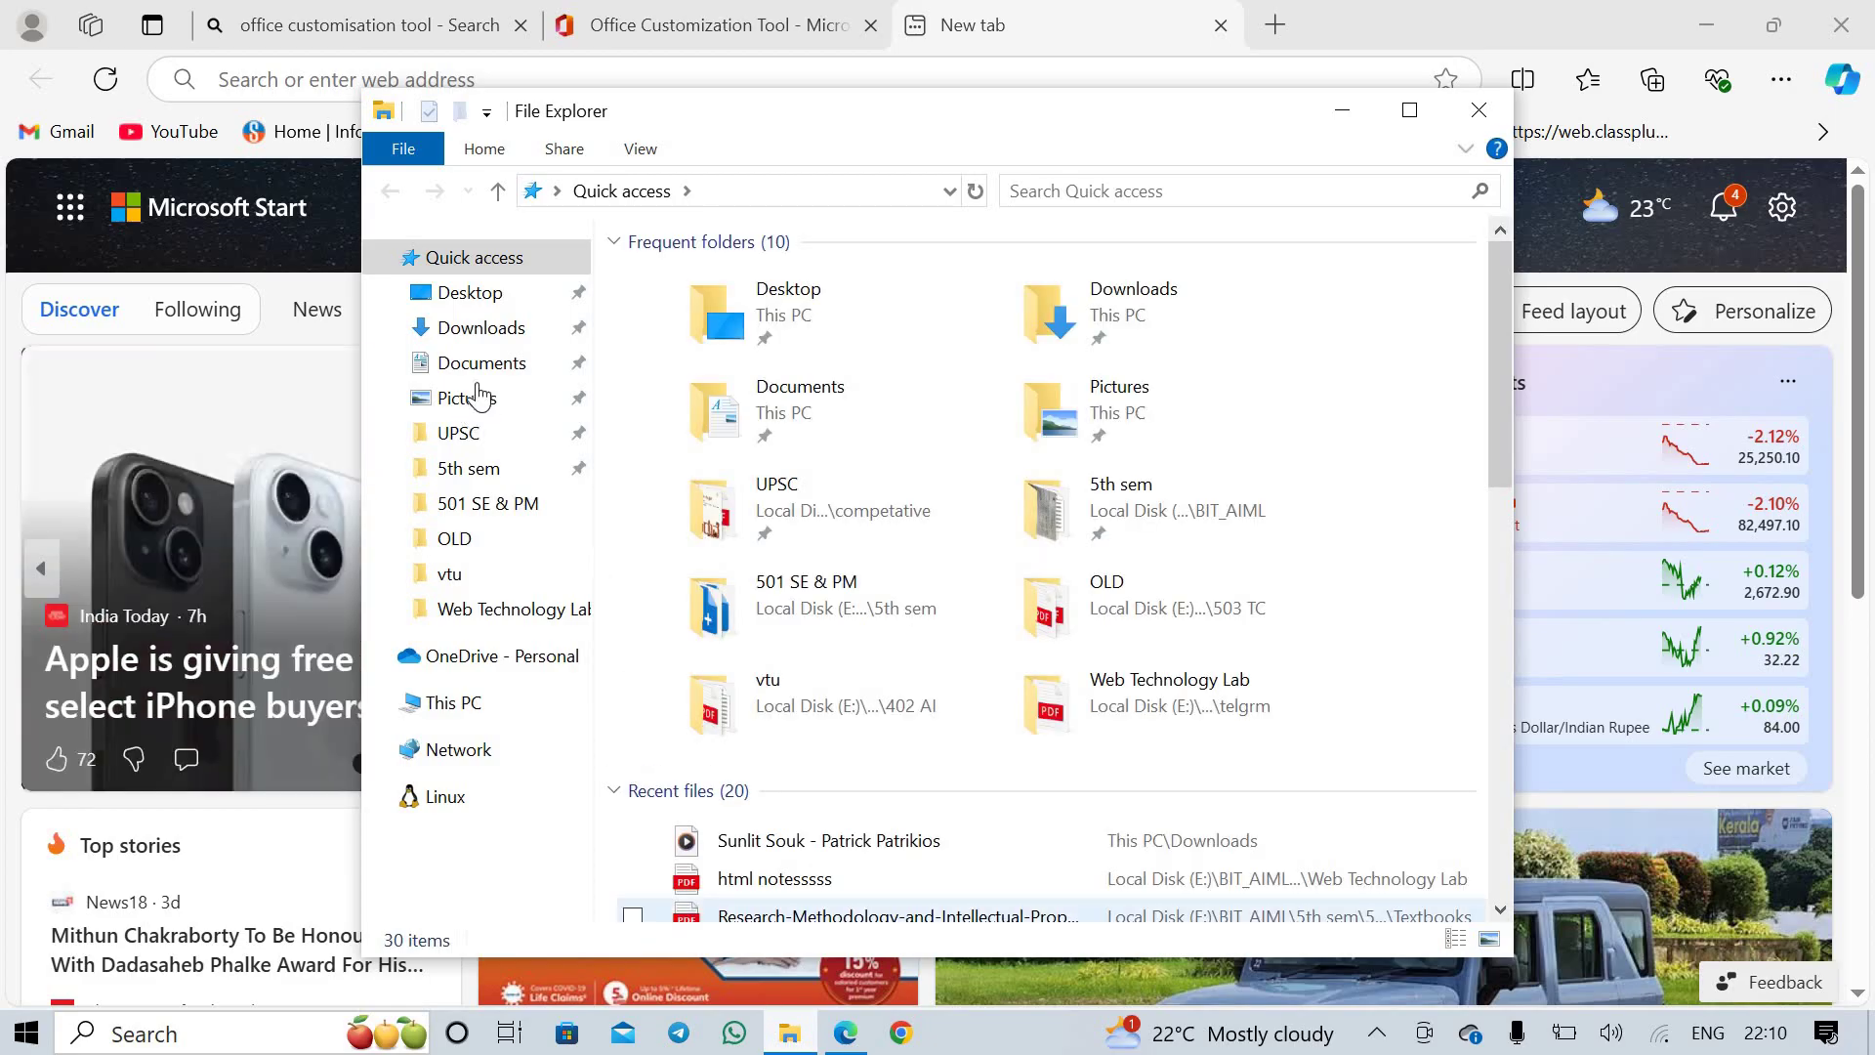
Create a new folder named office21 in the Downloads folder
left_click(478, 328)
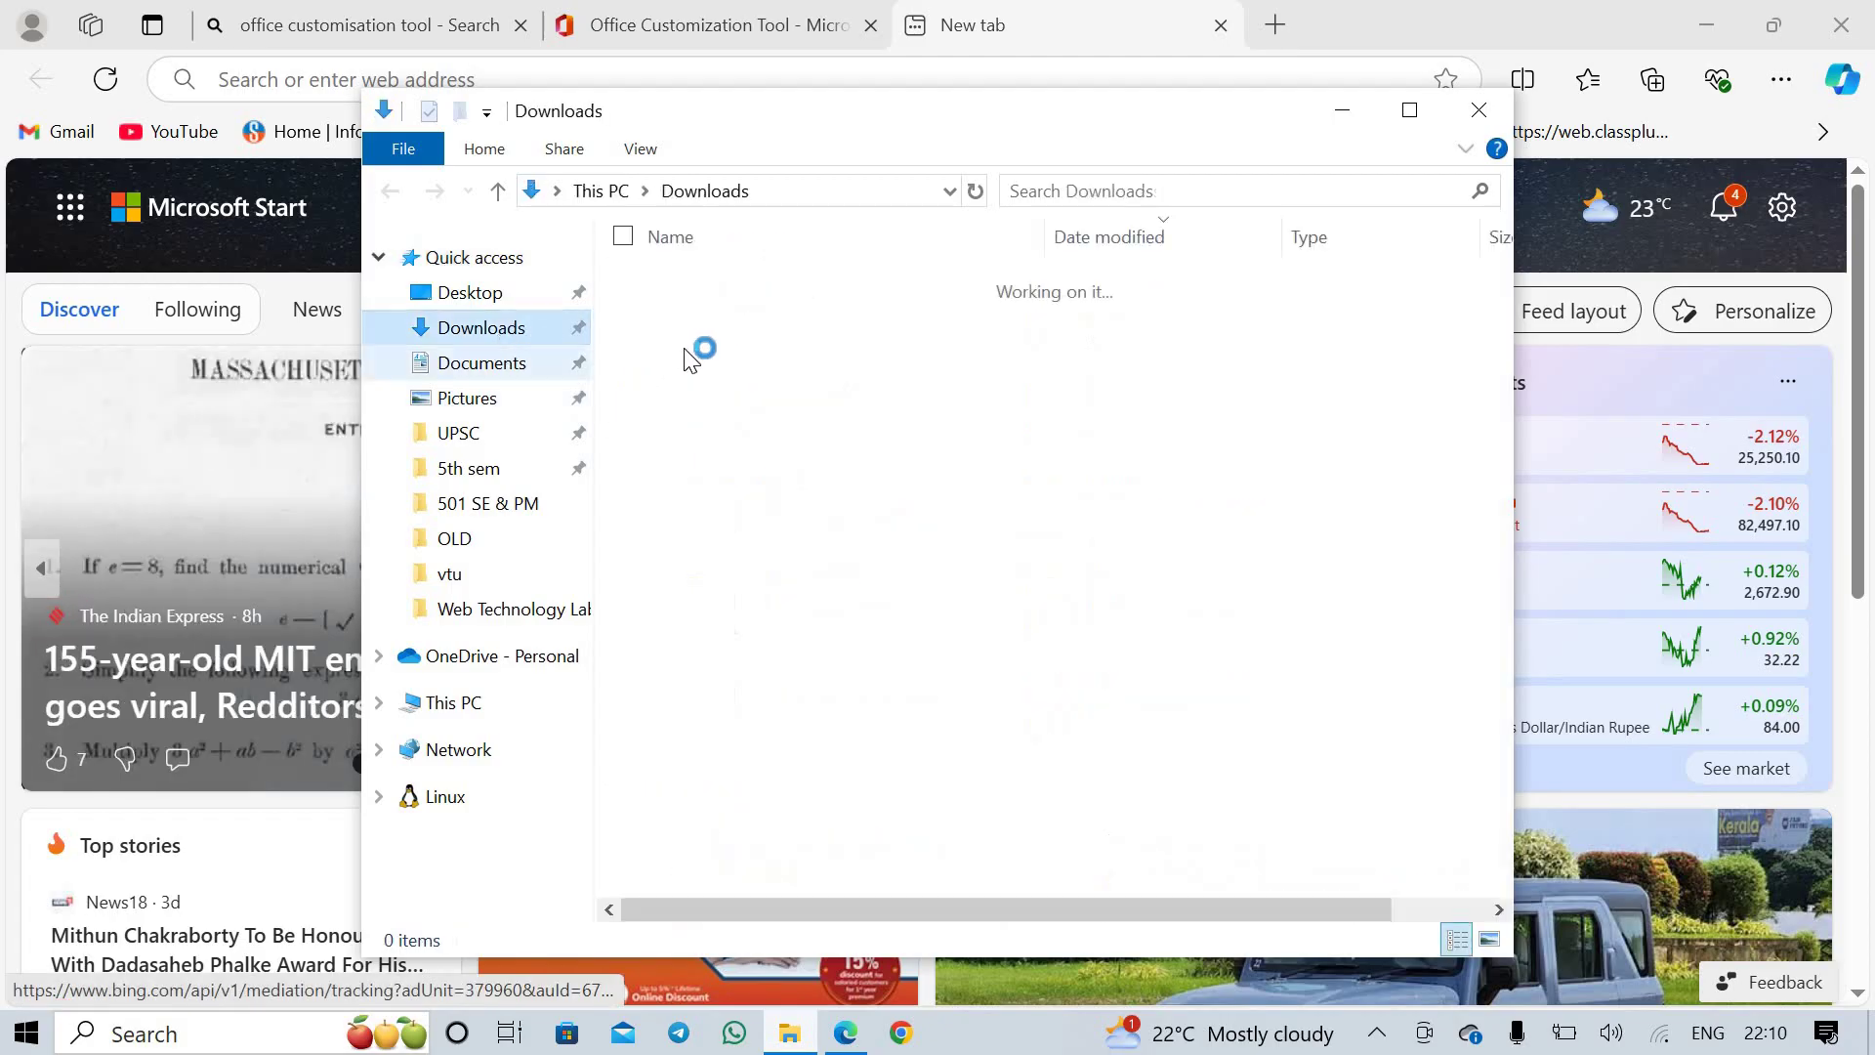
right_click(530, 314)
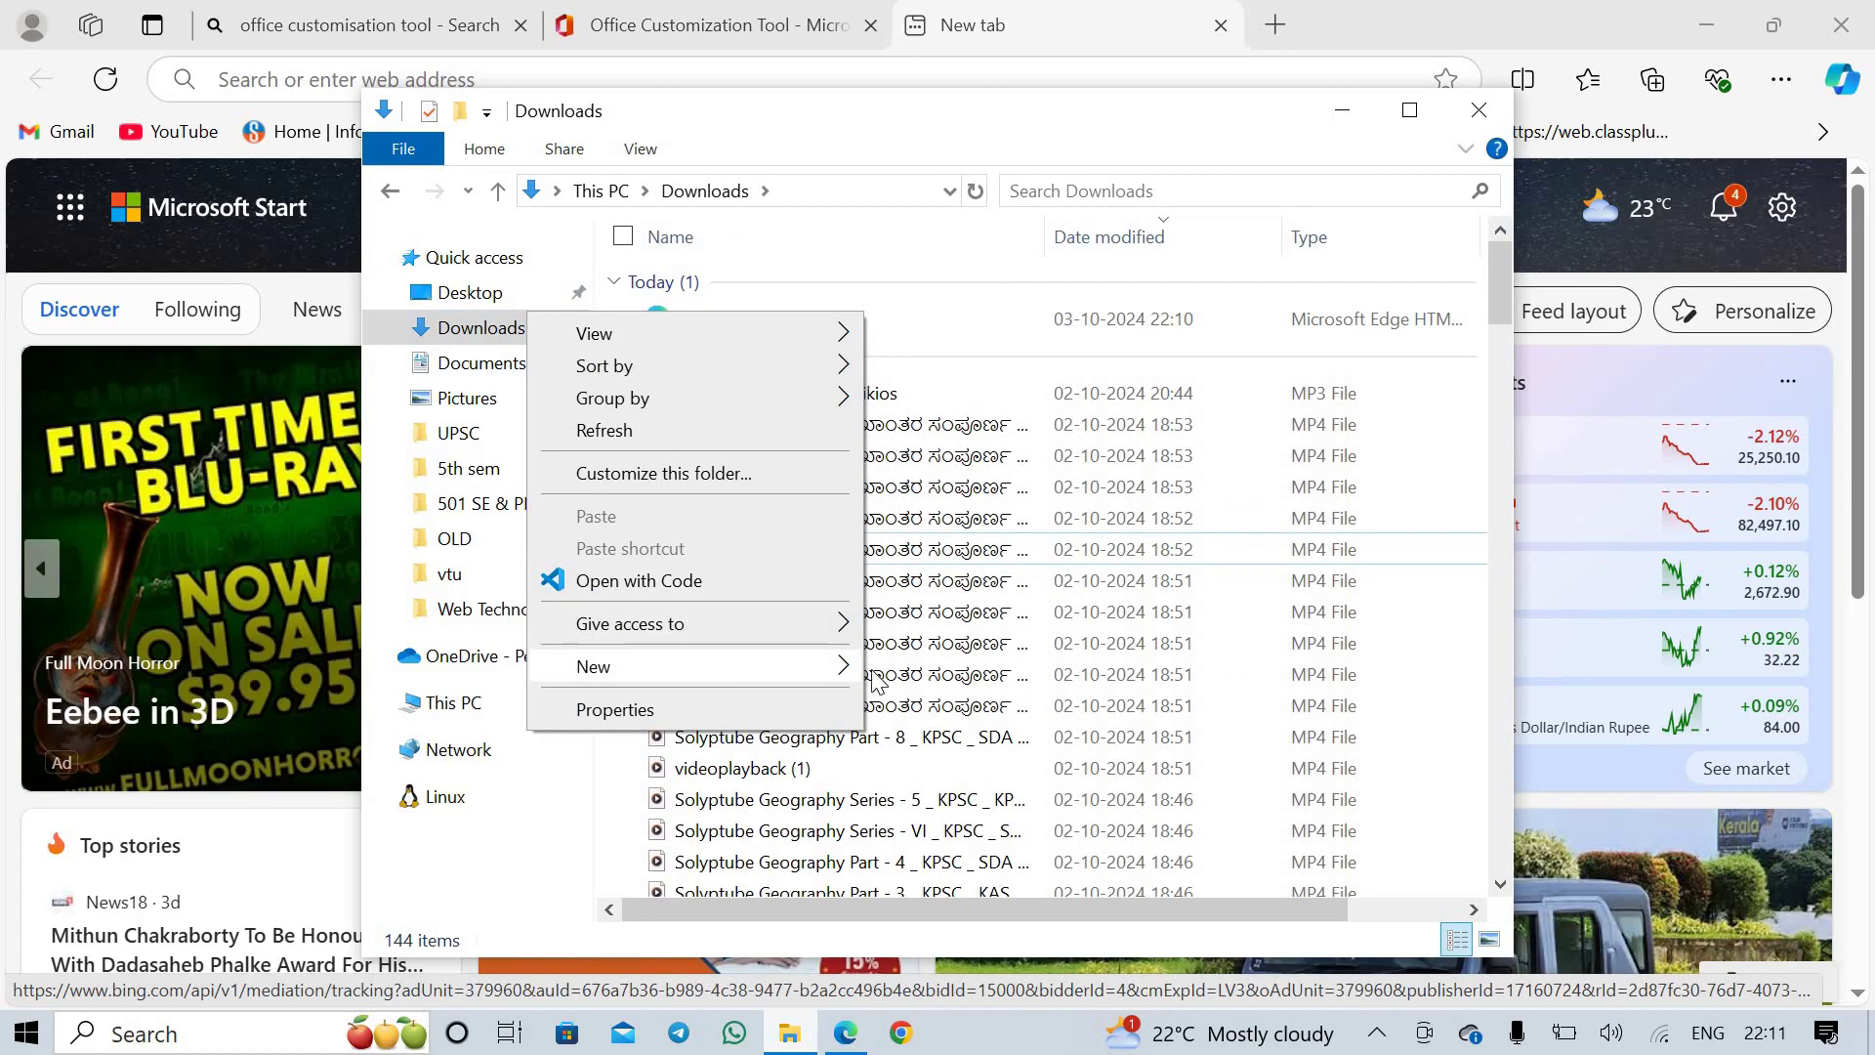
mouse_move(711, 672)
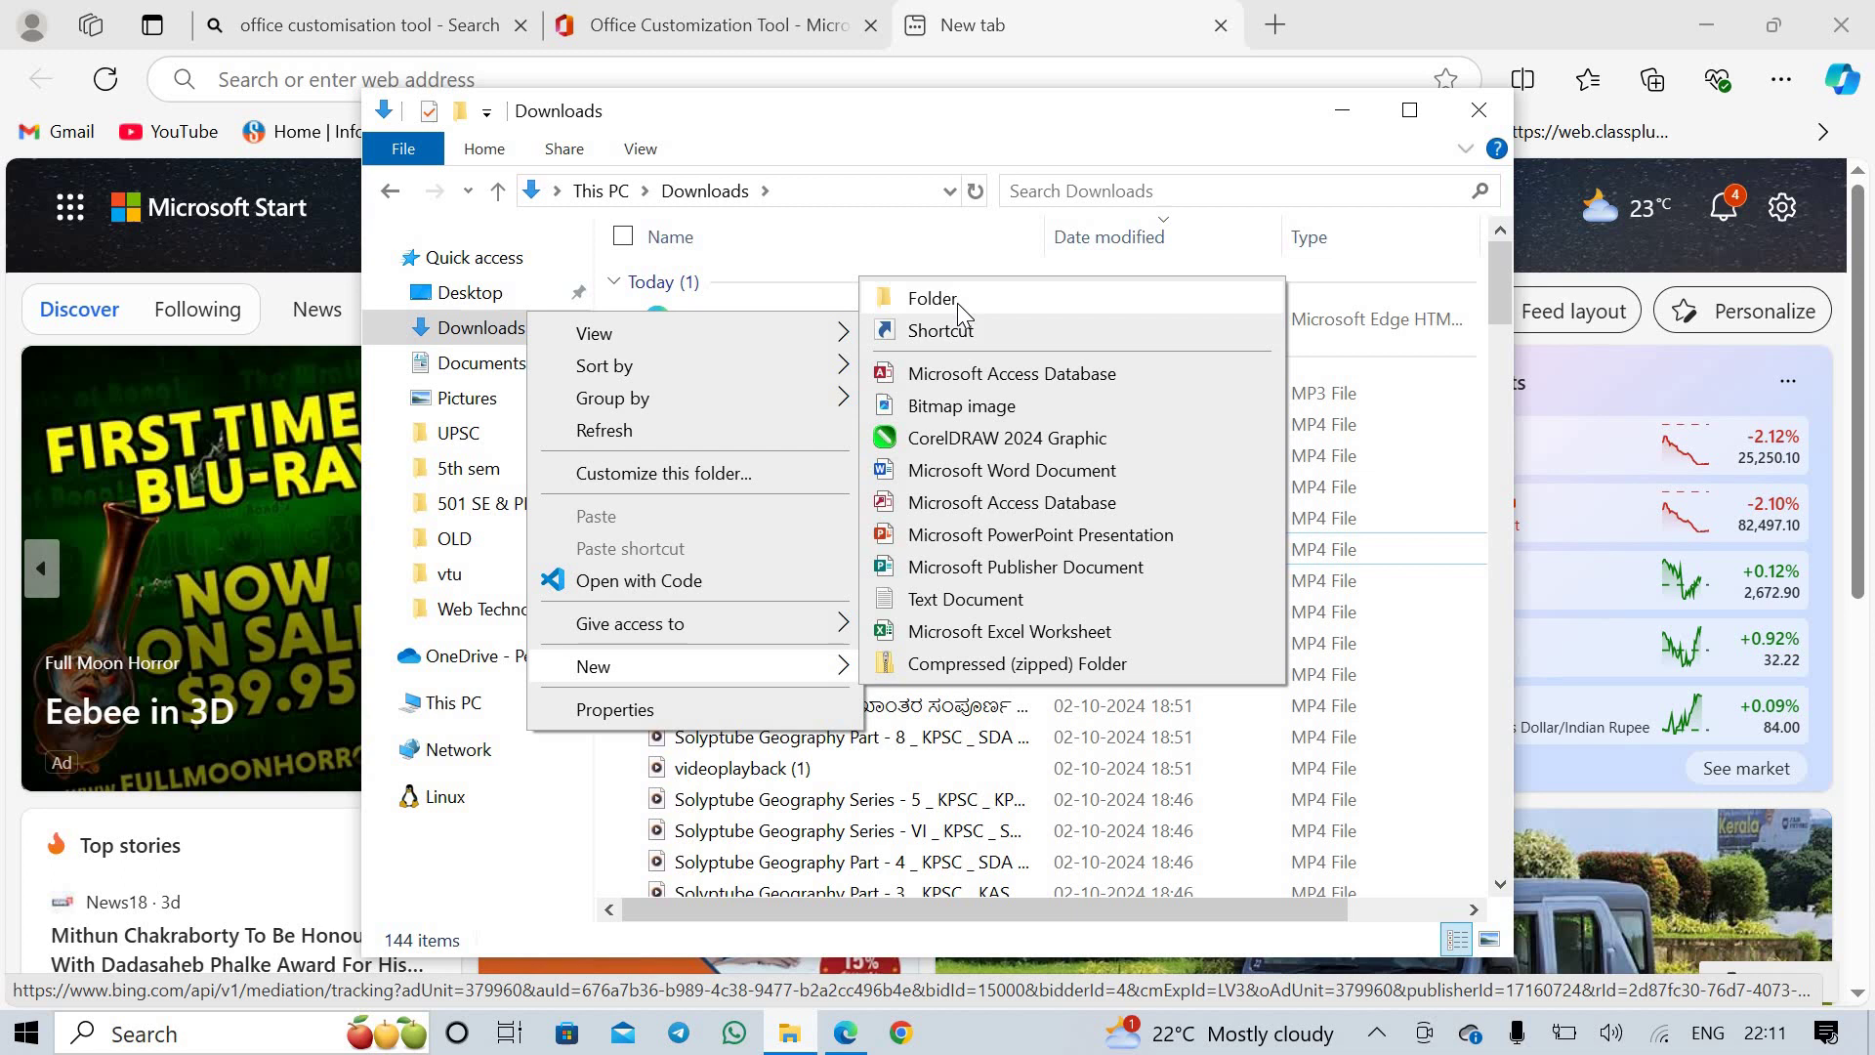
left_click(957, 300)
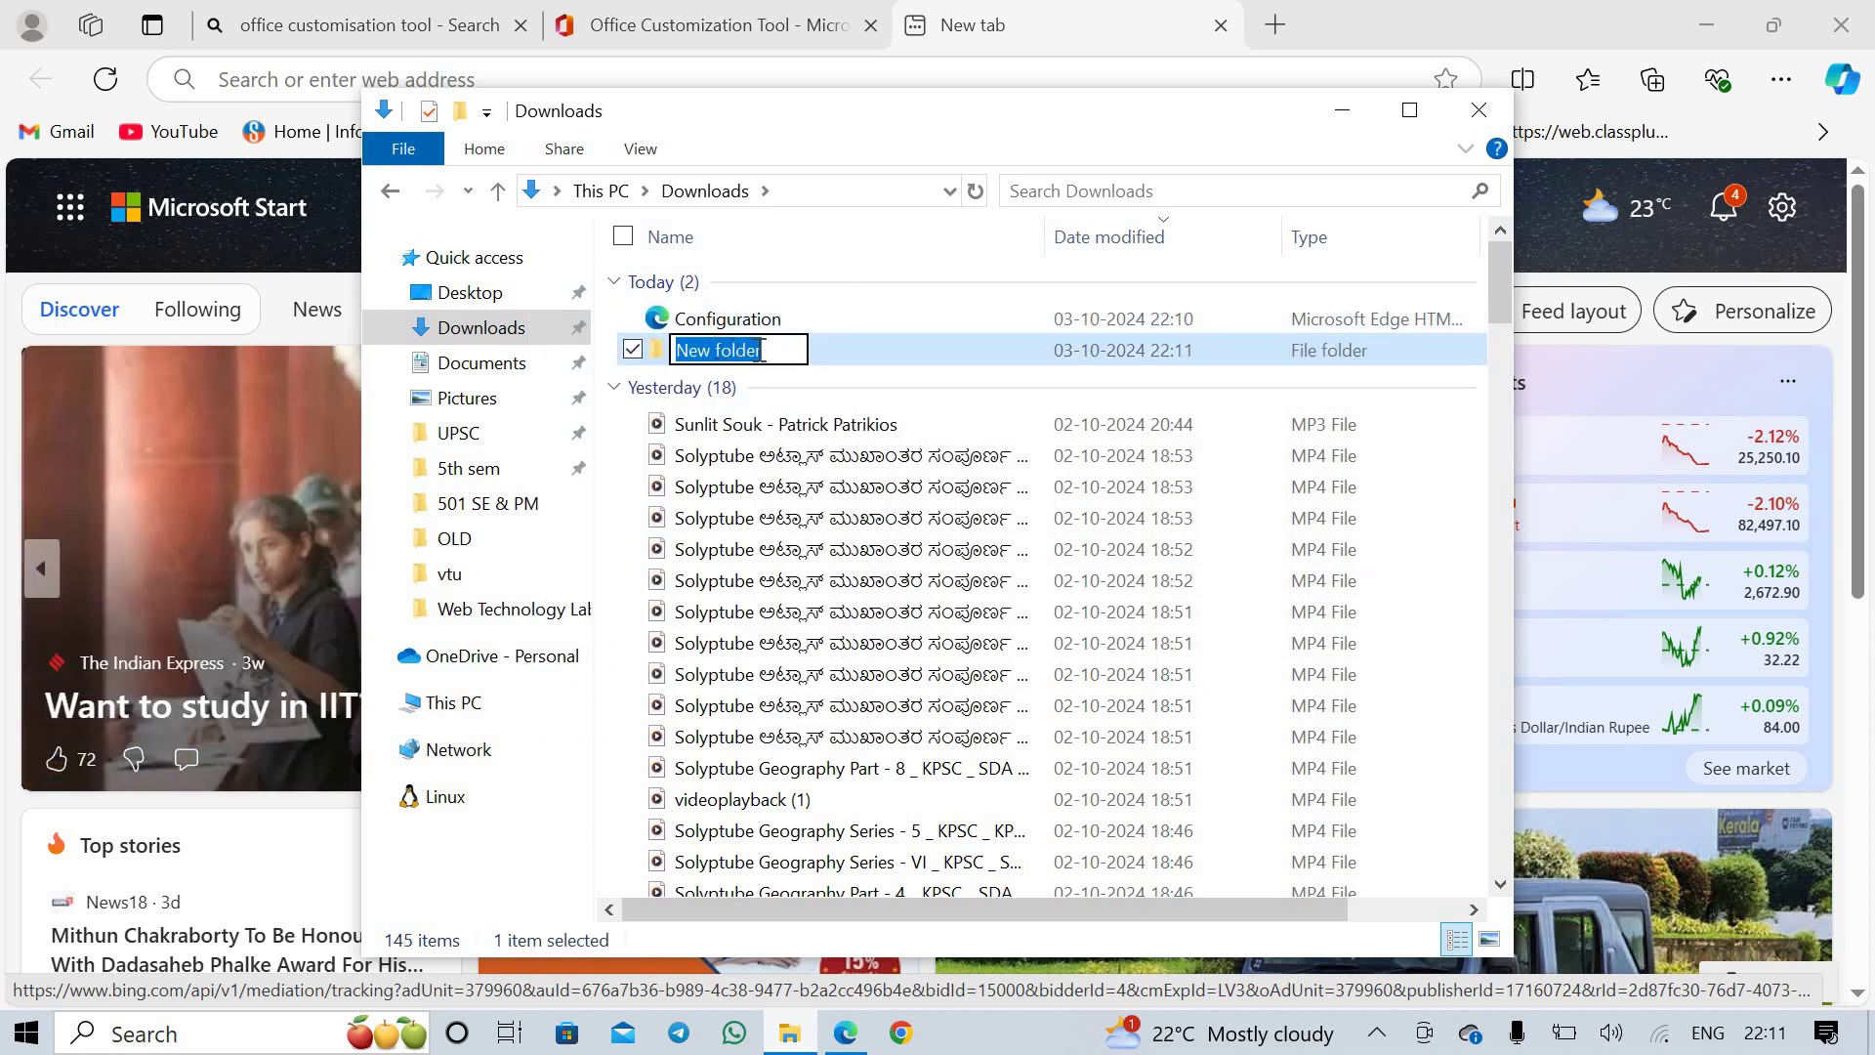
type("off")
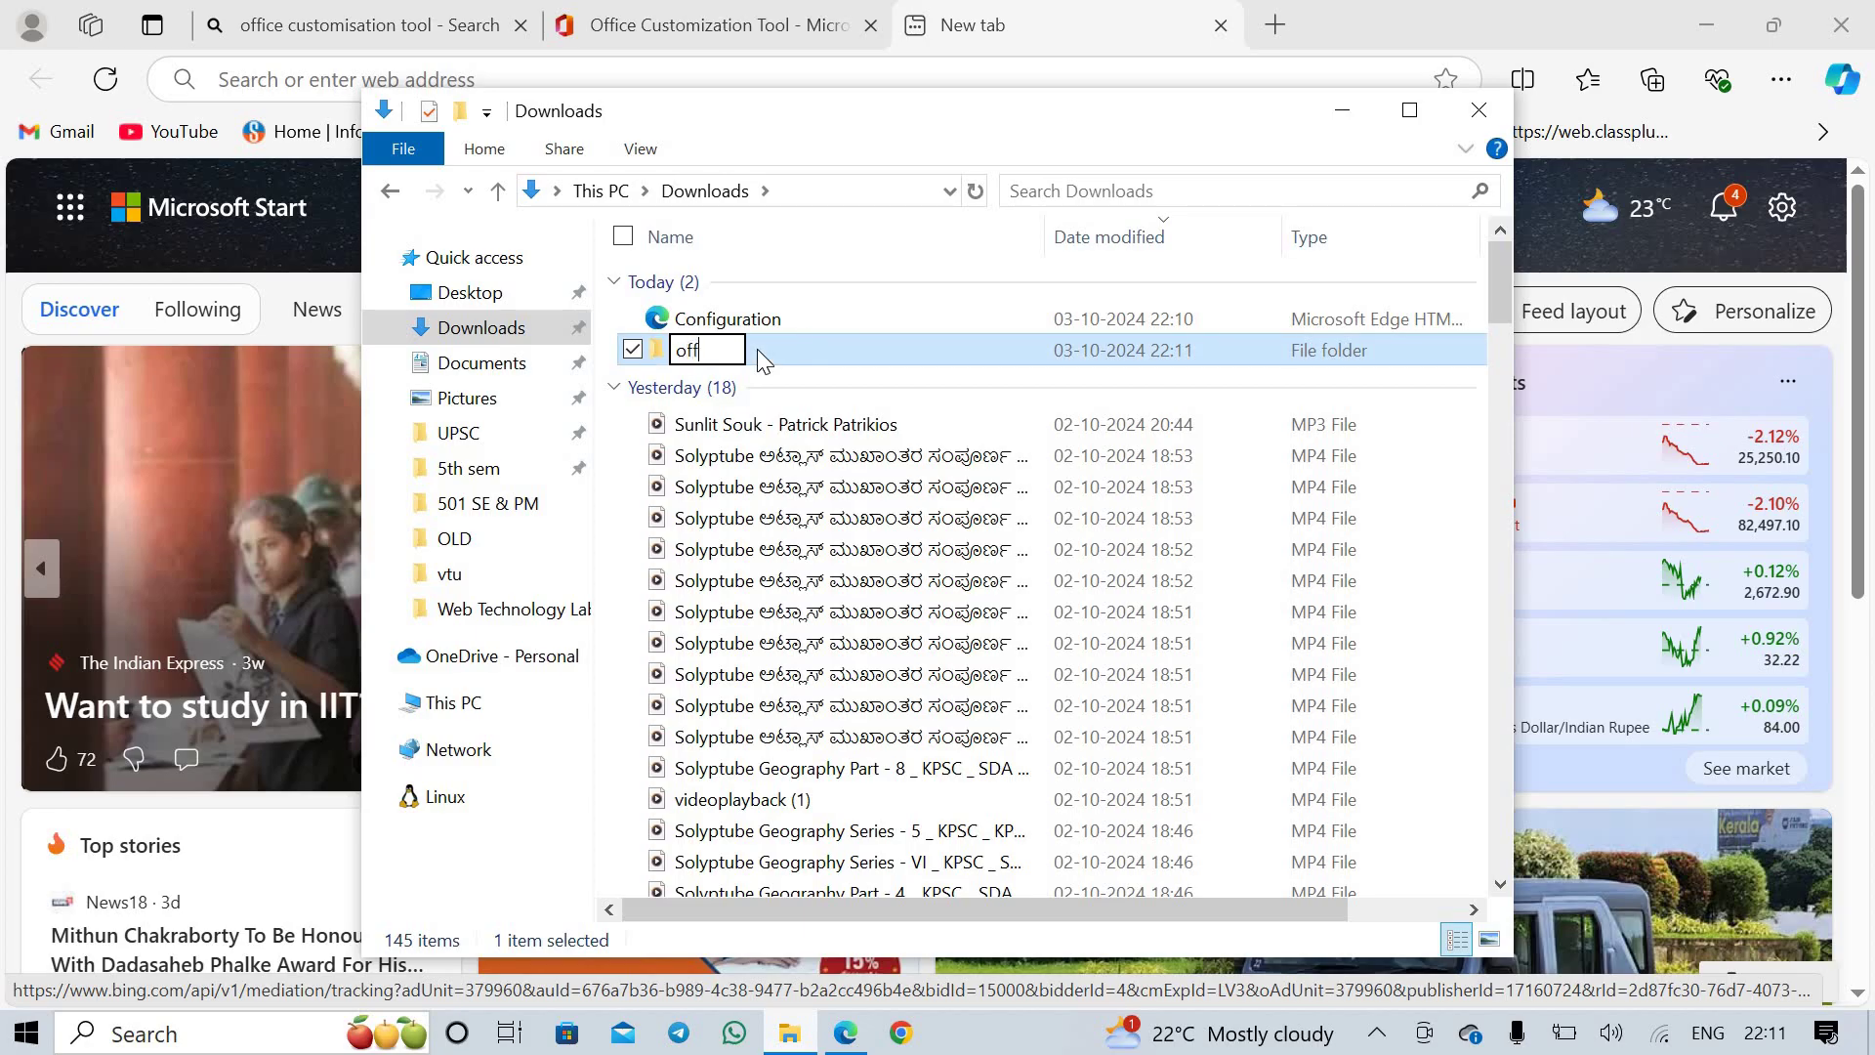
type("ivc")
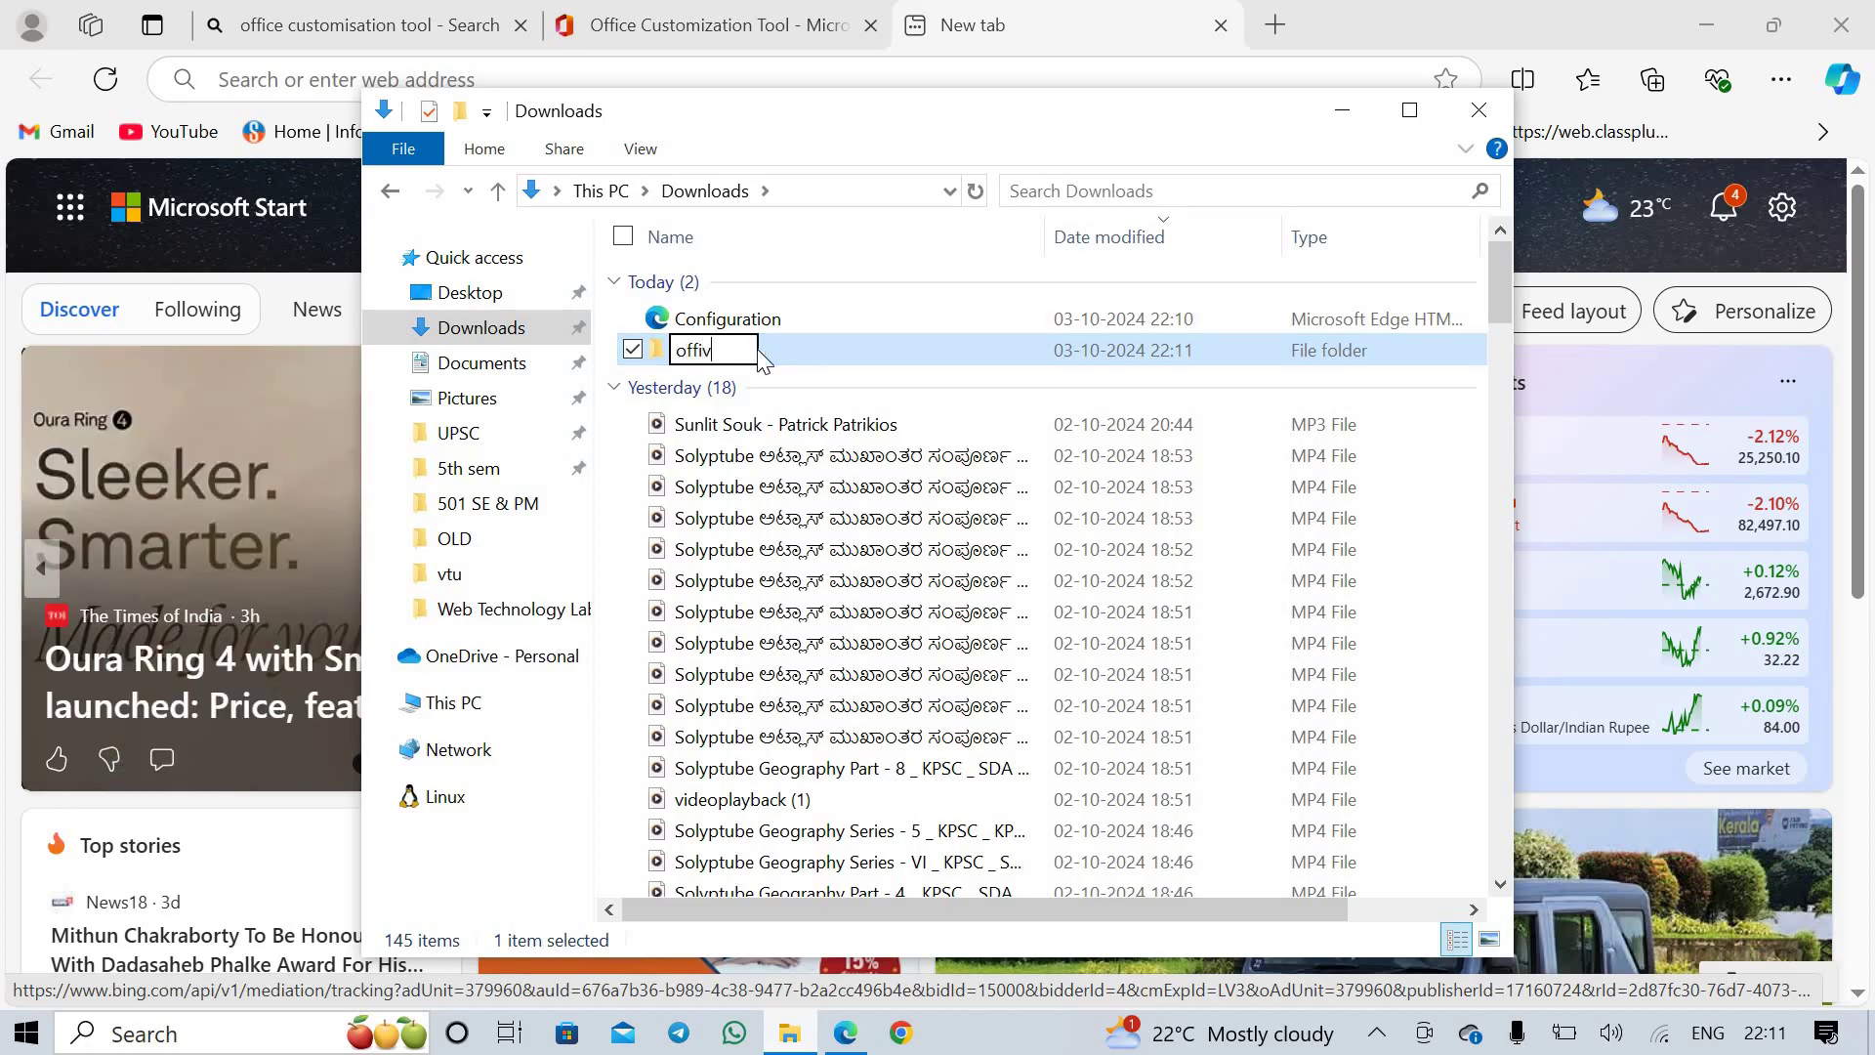
key("BackSpace")
key("BackSpace")
type("ice21")
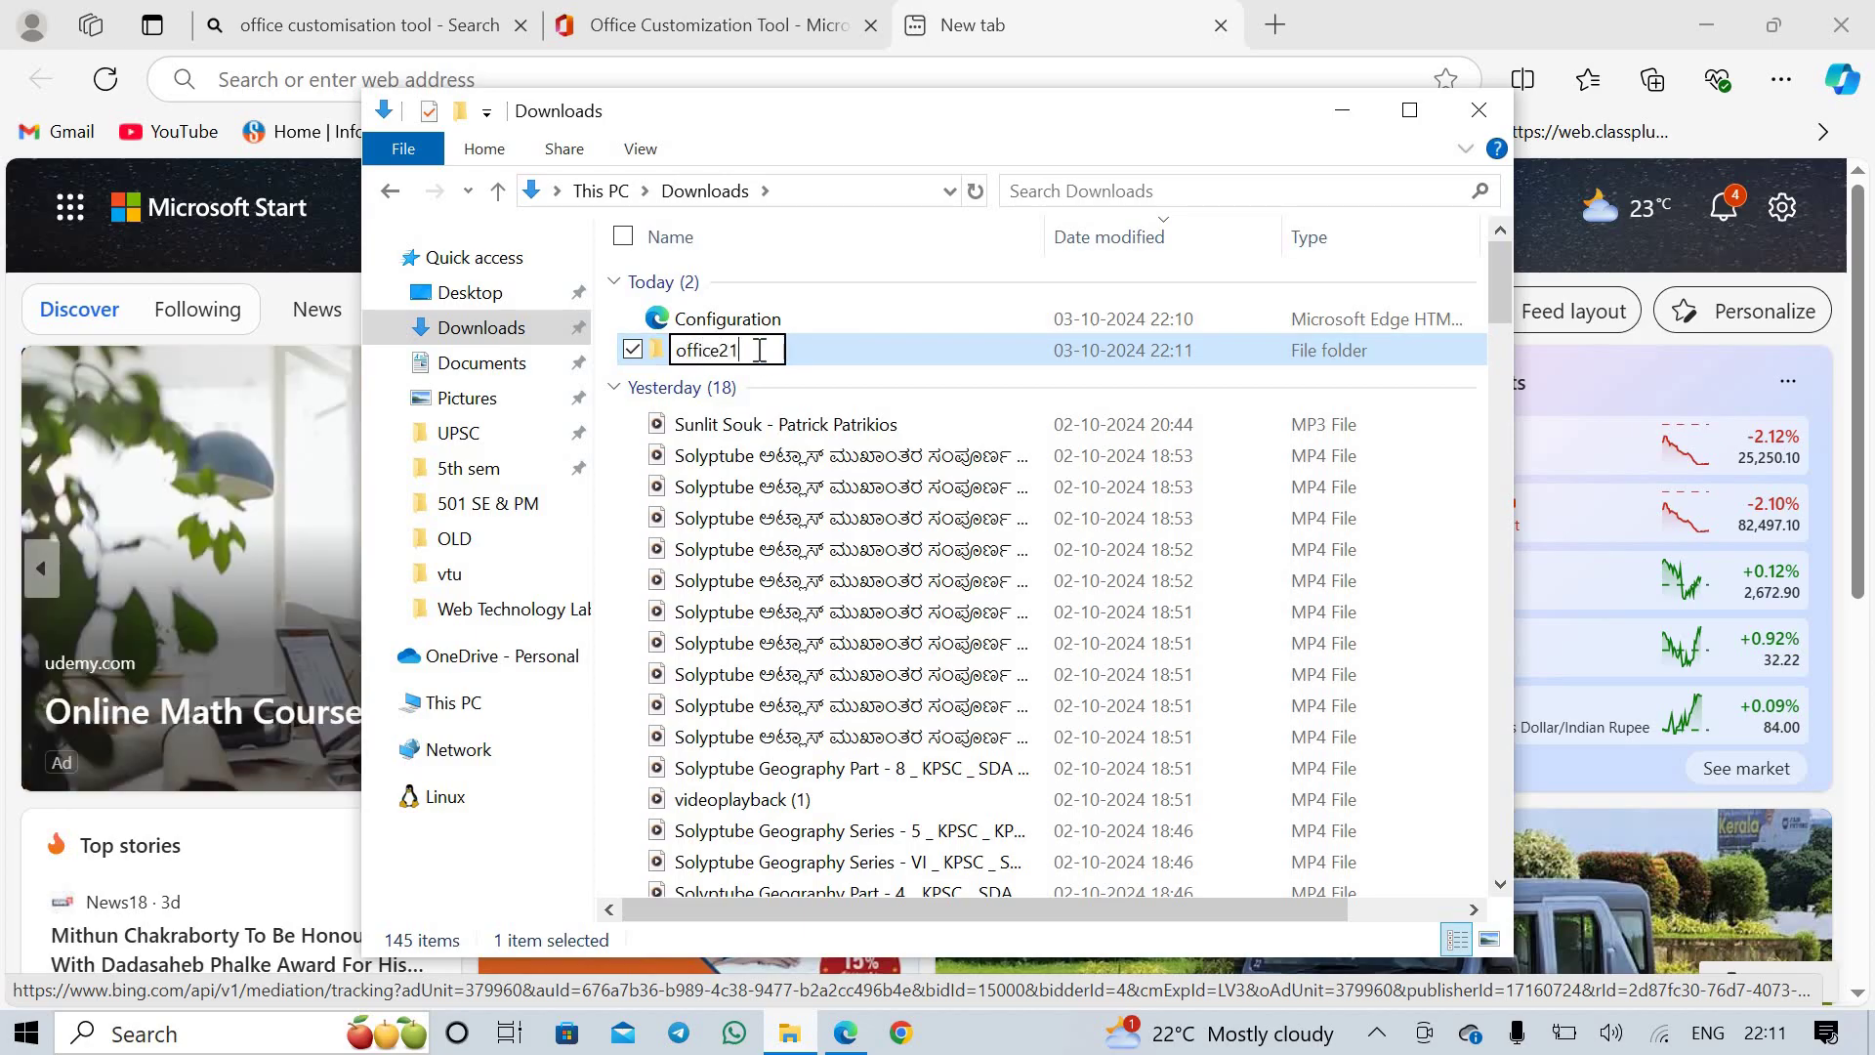
key("Return")
Paste the Configuration file into office21 and return to the browser
double_click(758, 349)
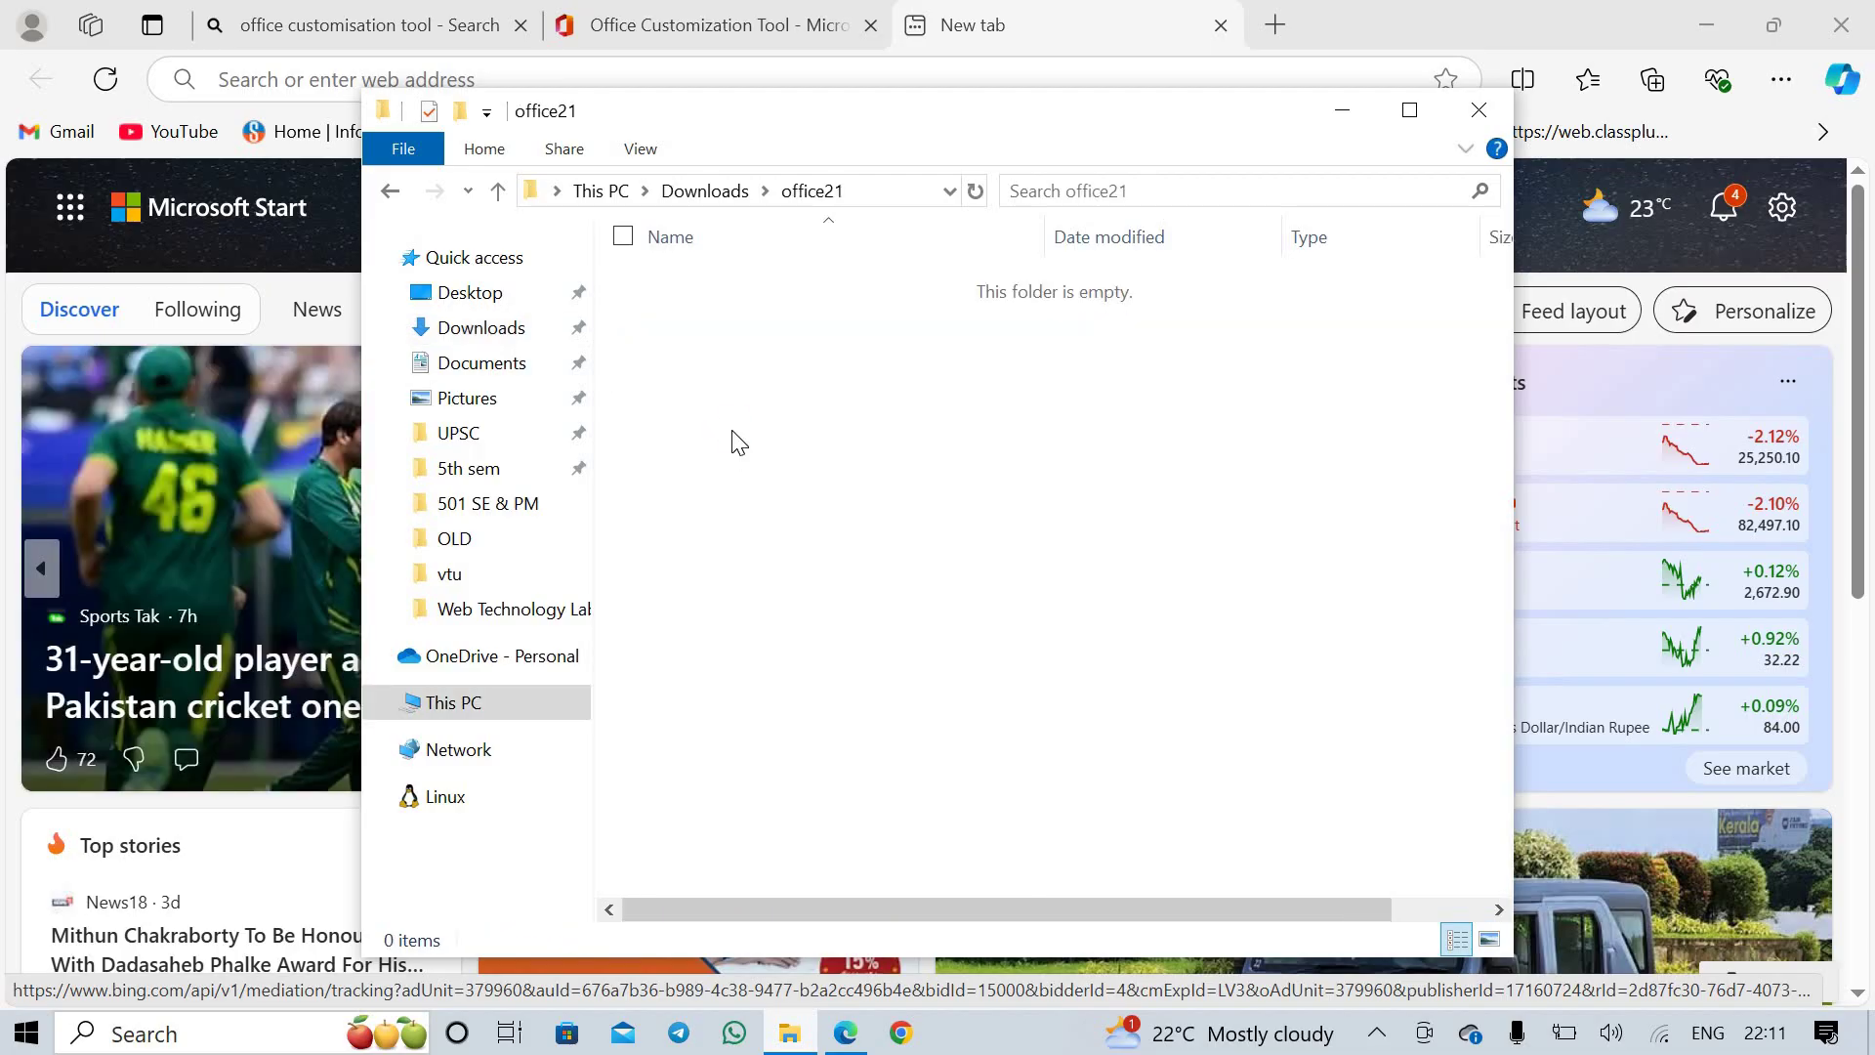
key("ctrl+v")
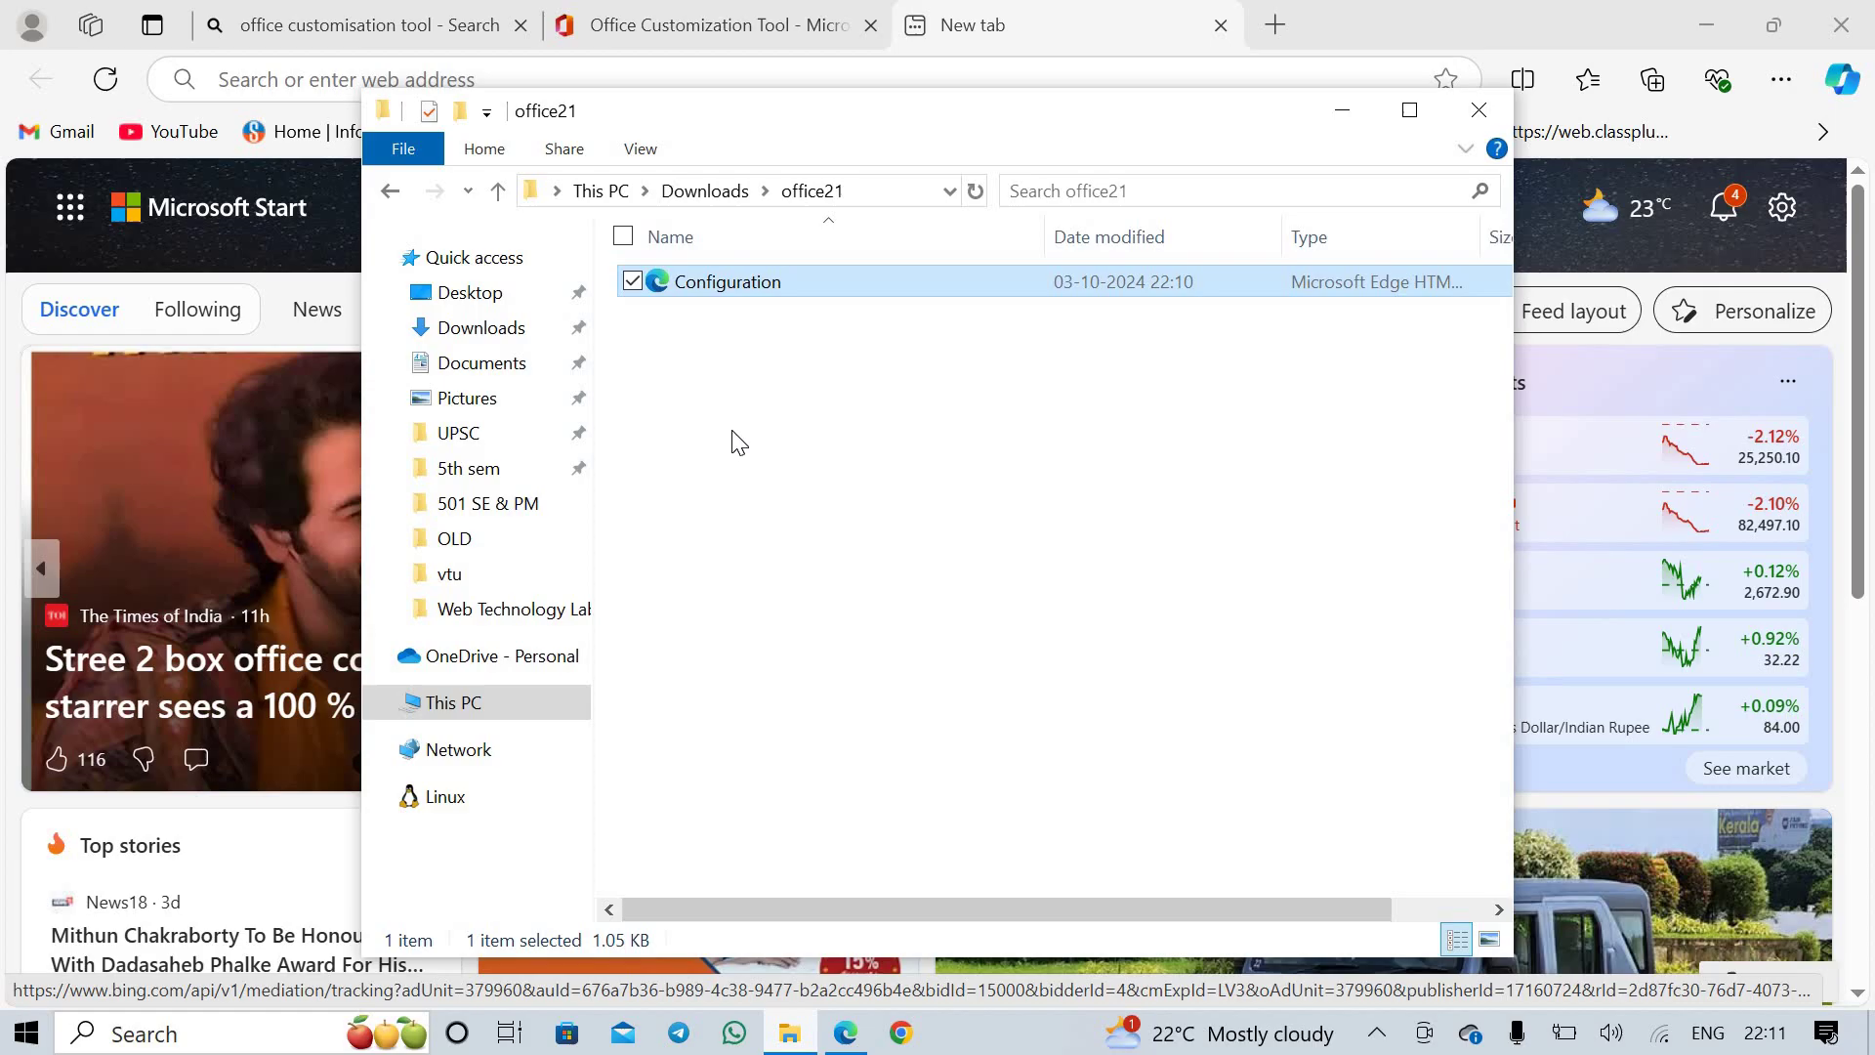
left_click(1041, 14)
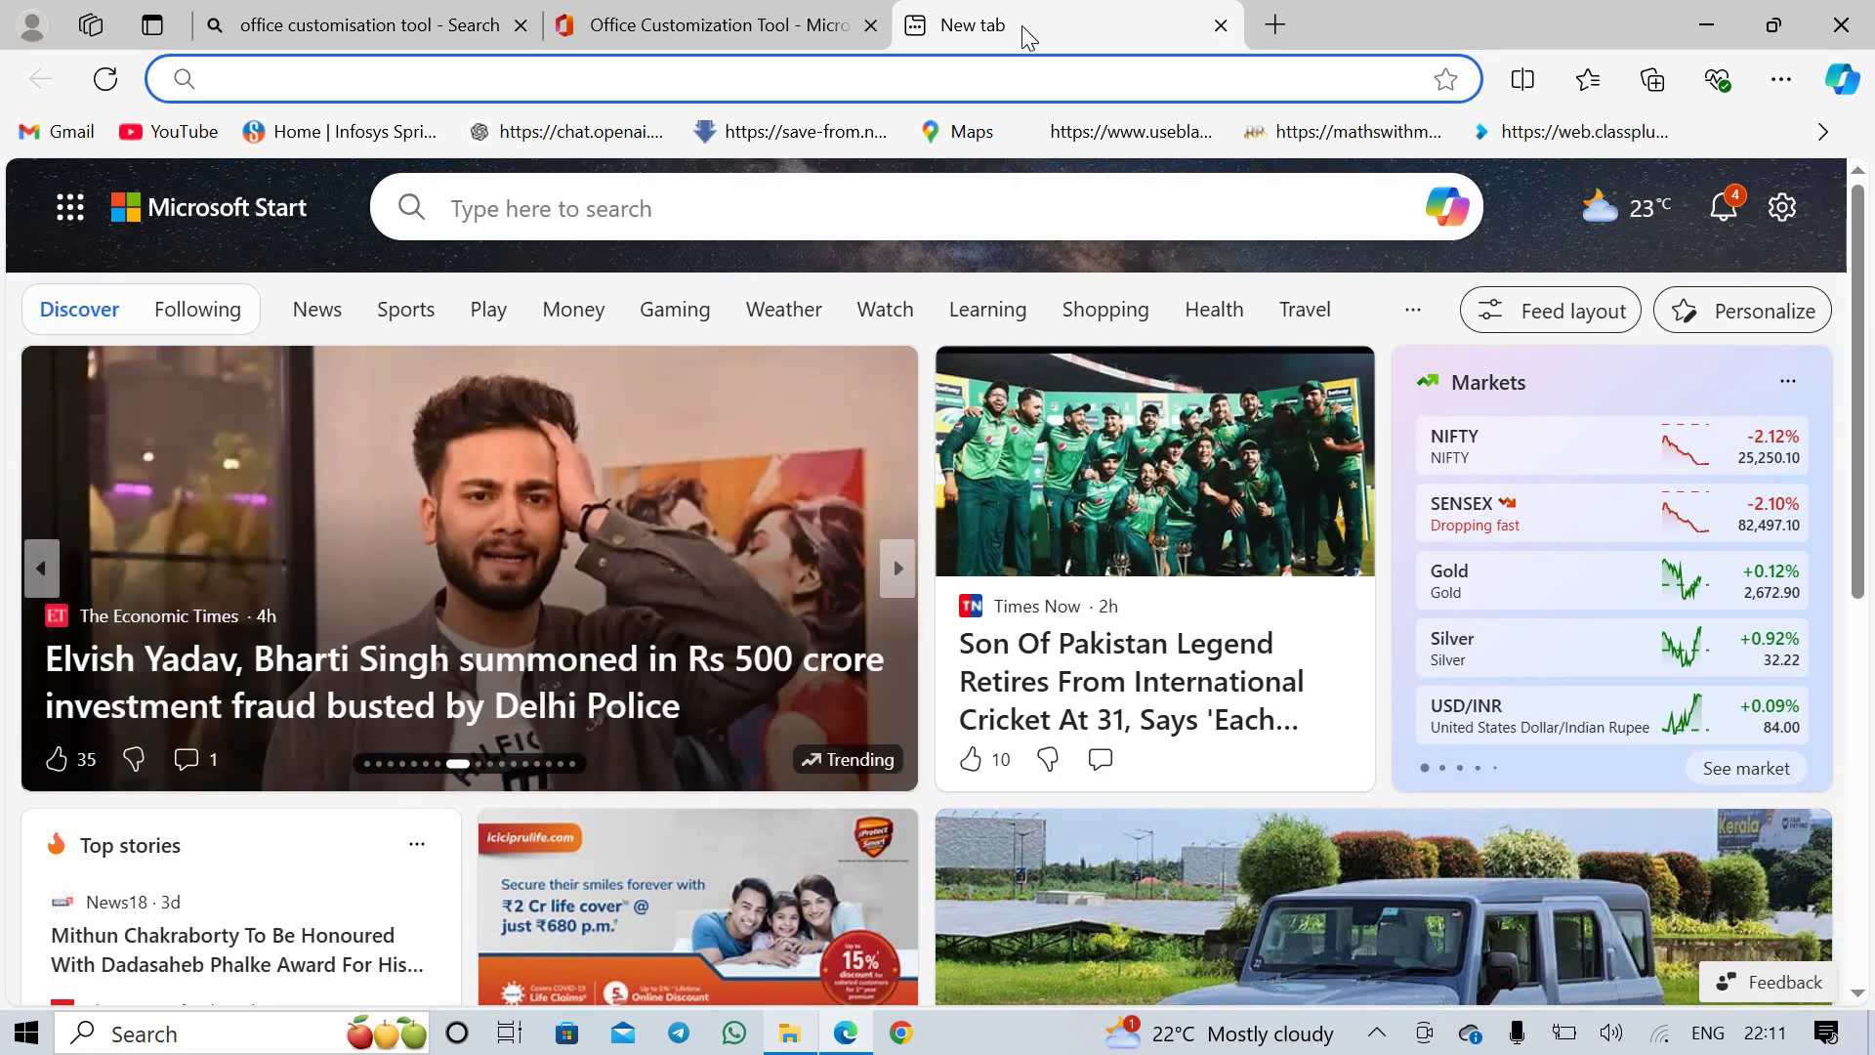
Search for the Office Deployment Tool and download officedeploymenttool_17830-20162.exe into office21
type("offic")
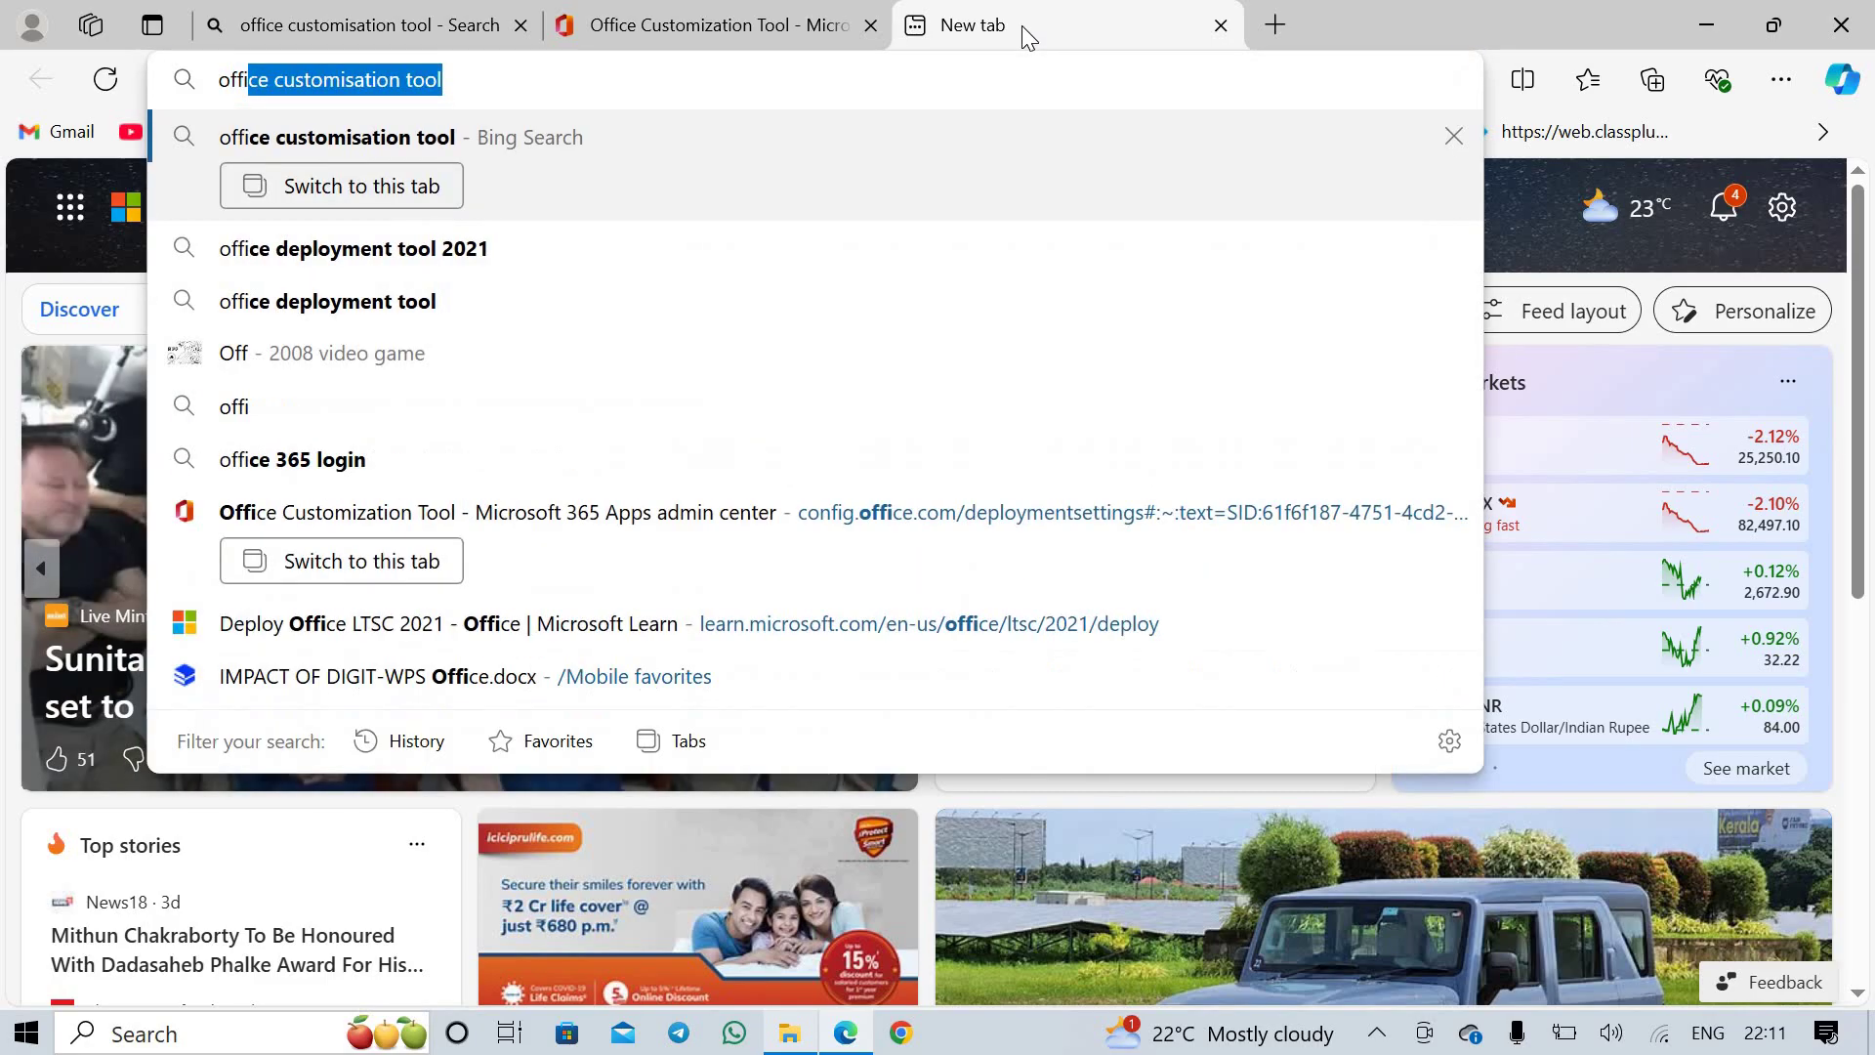
type("e")
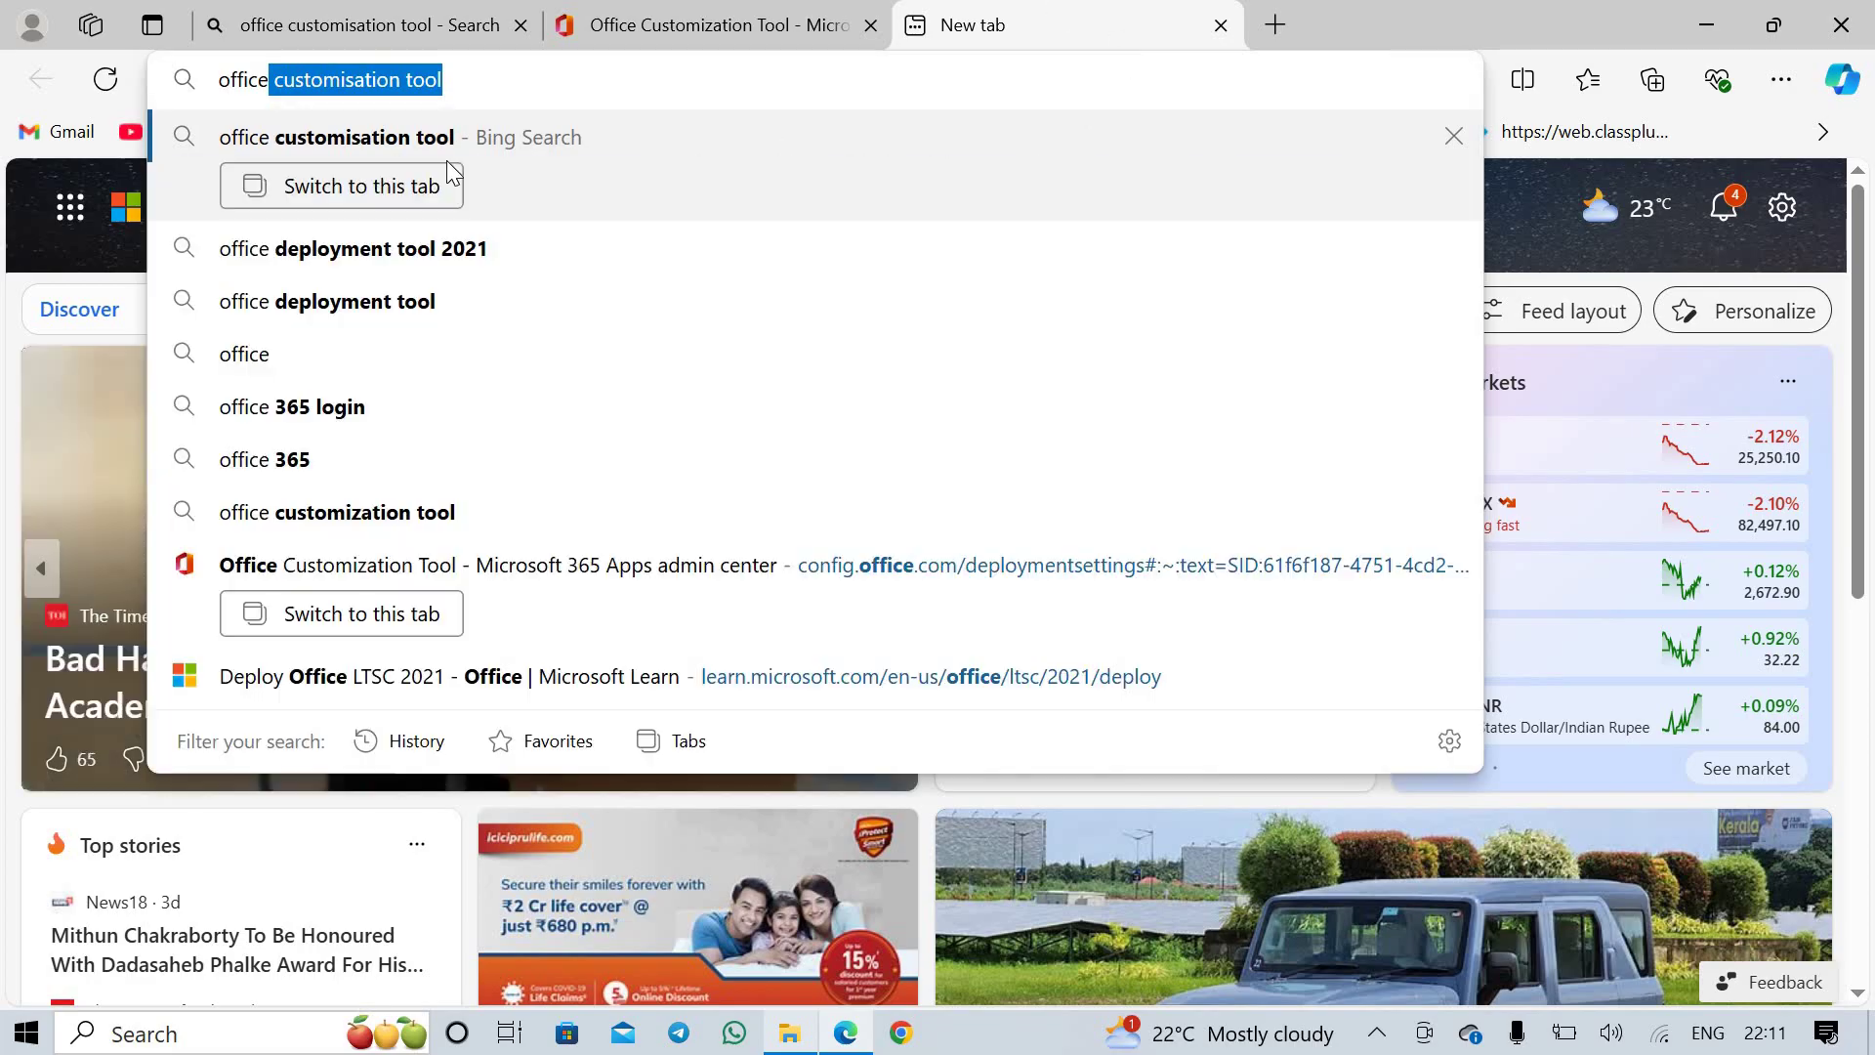
left_click(383, 304)
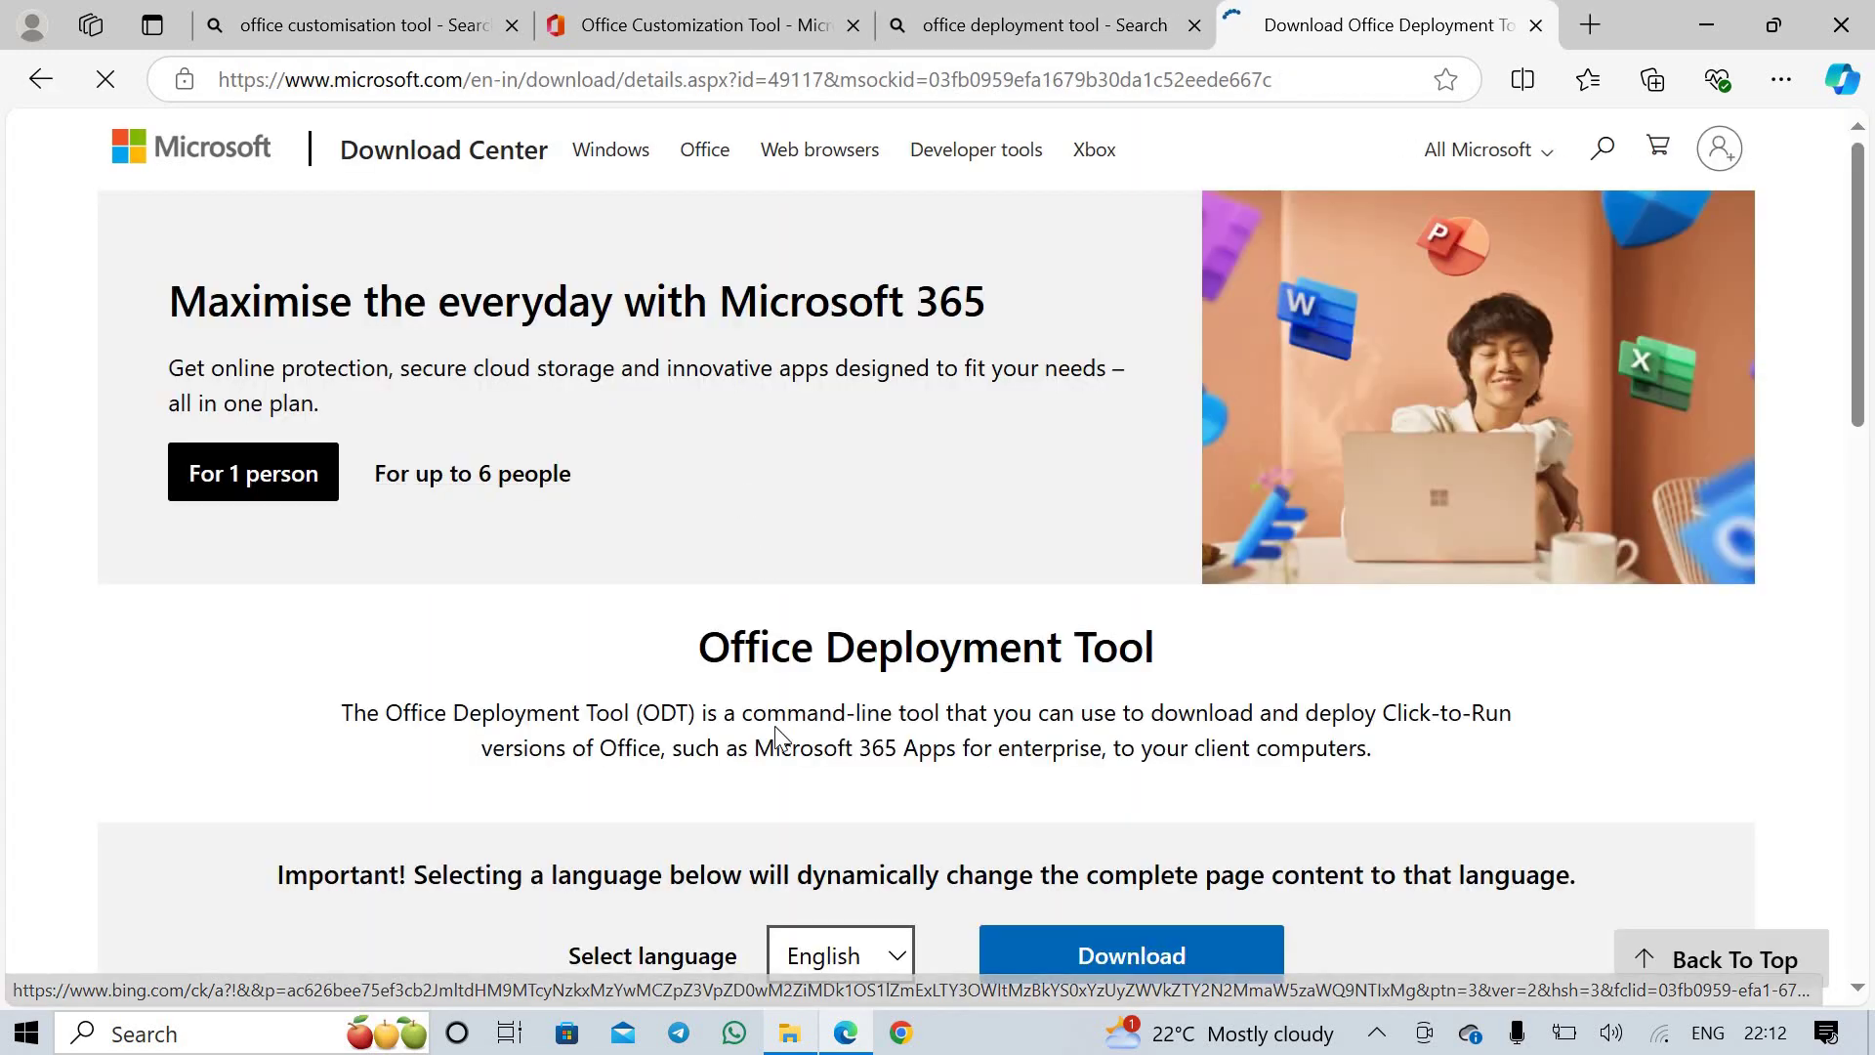
scroll(777, 740, "down", 3)
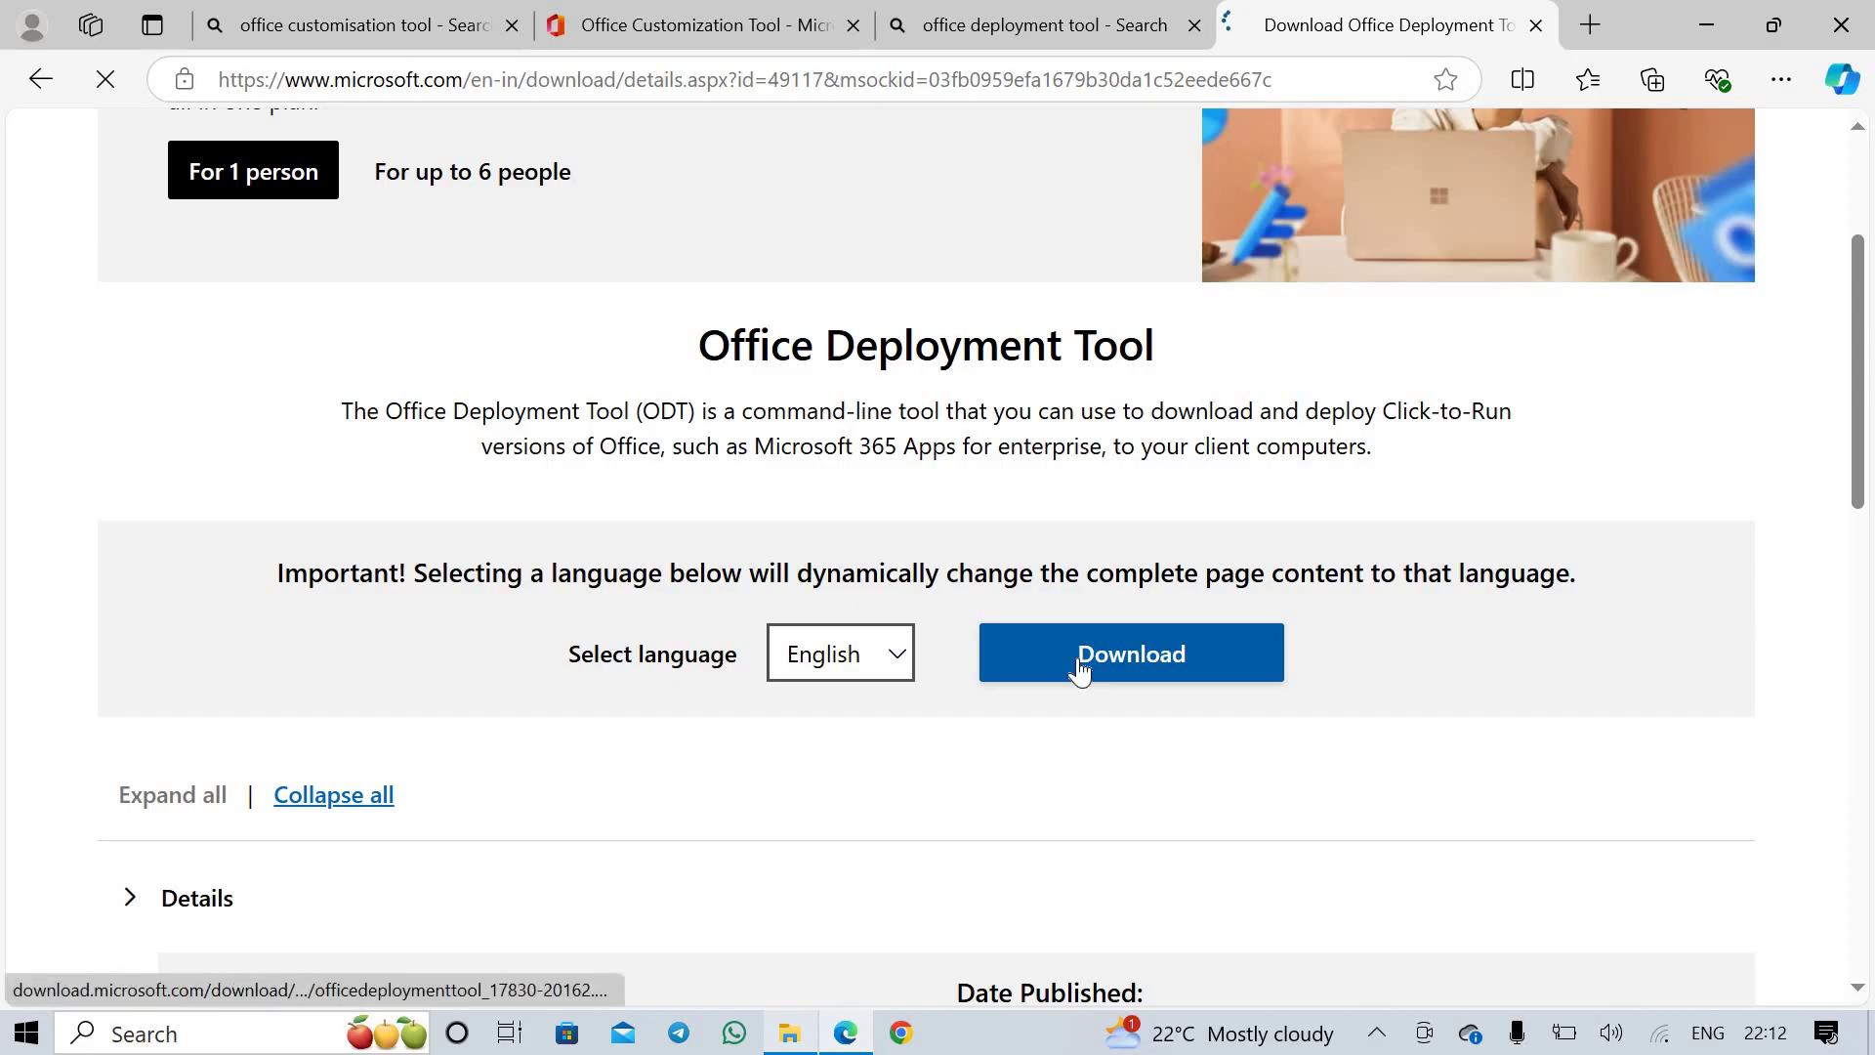
left_click(1078, 667)
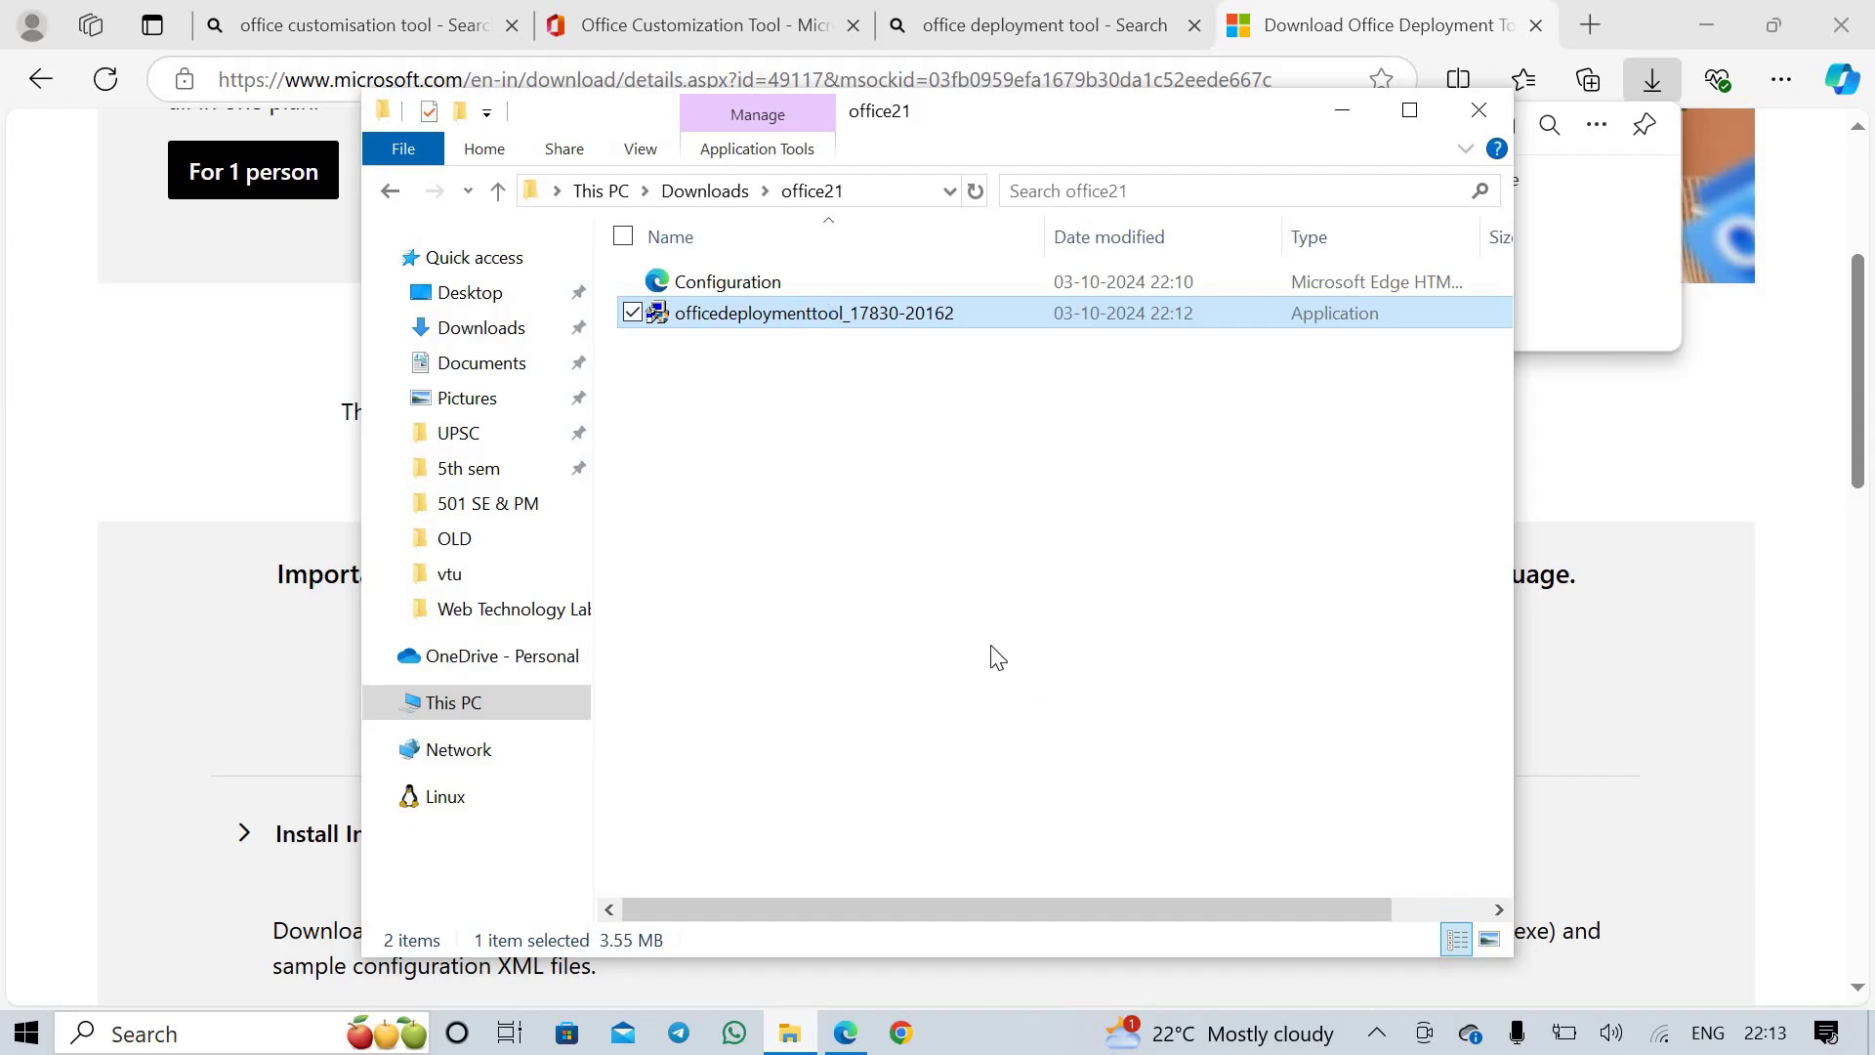
Run the downloaded Office Deployment Tool as administrator and approve the permission prompt
double_click(843, 314)
right_click(842, 313)
left_click(478, 301)
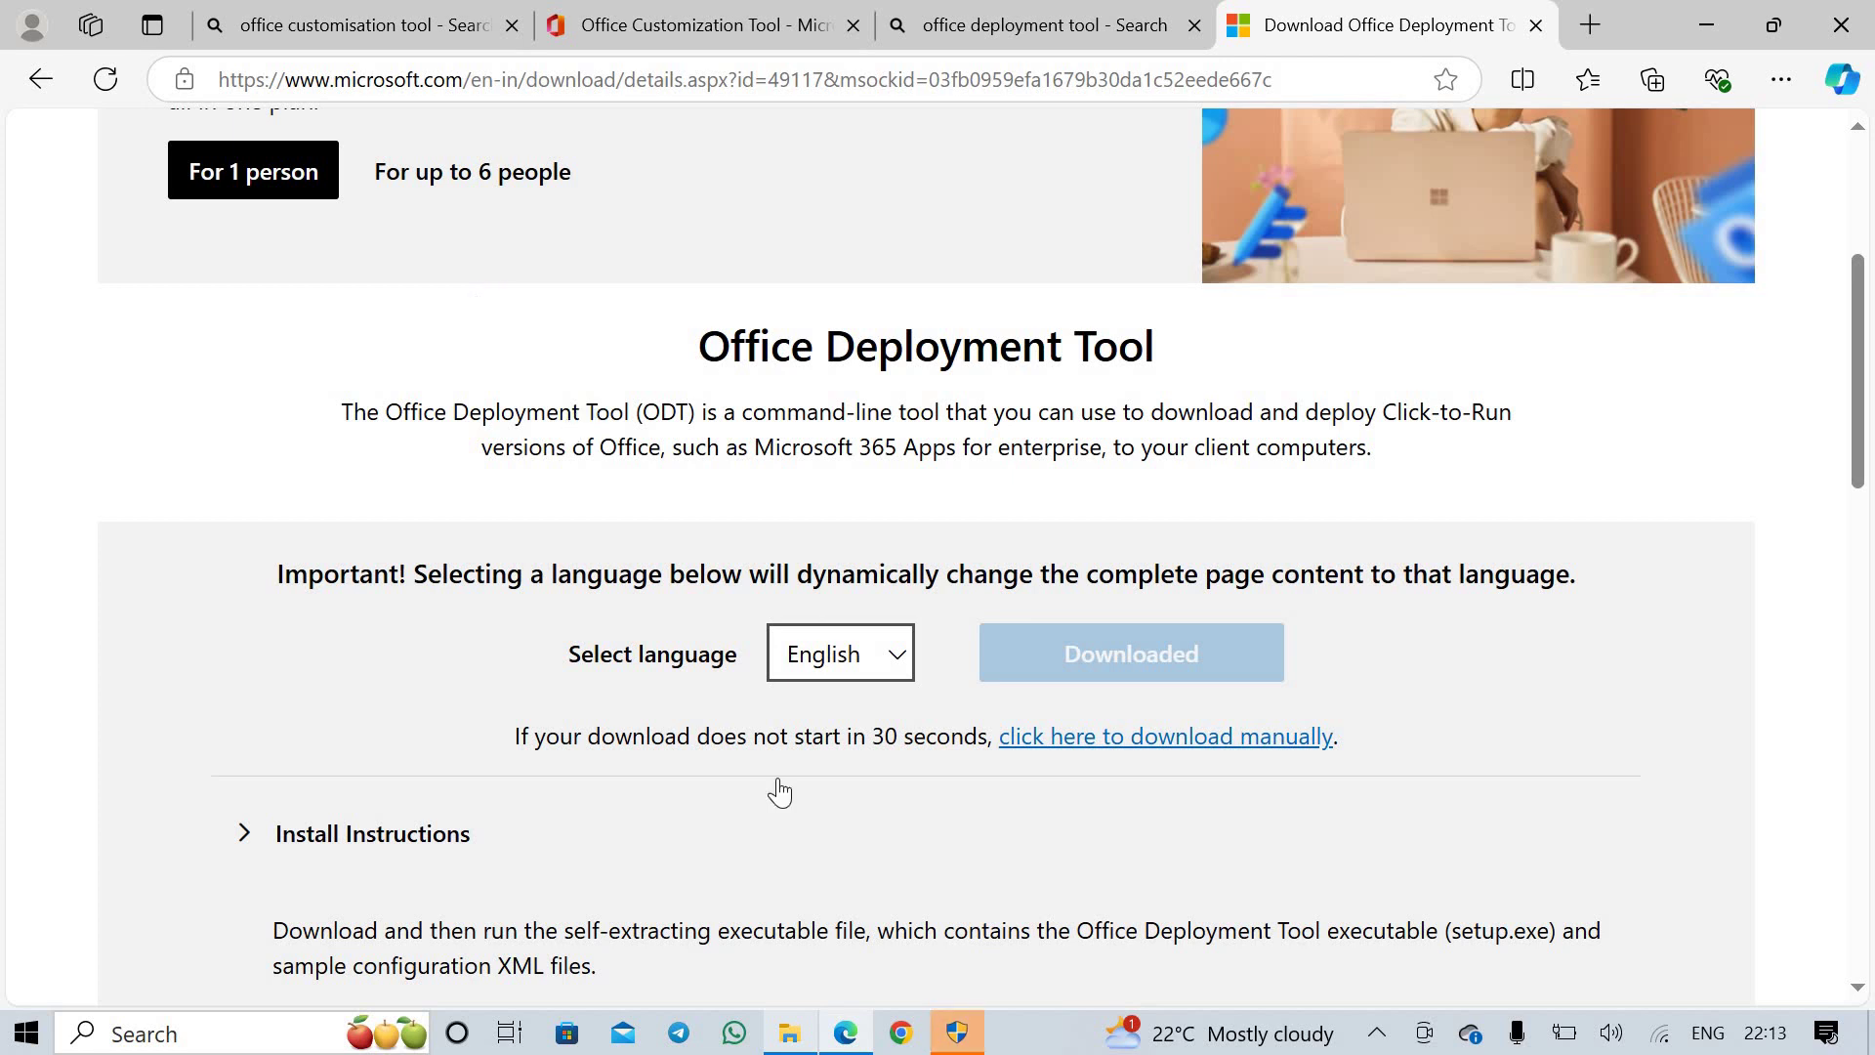
left_click(949, 1046)
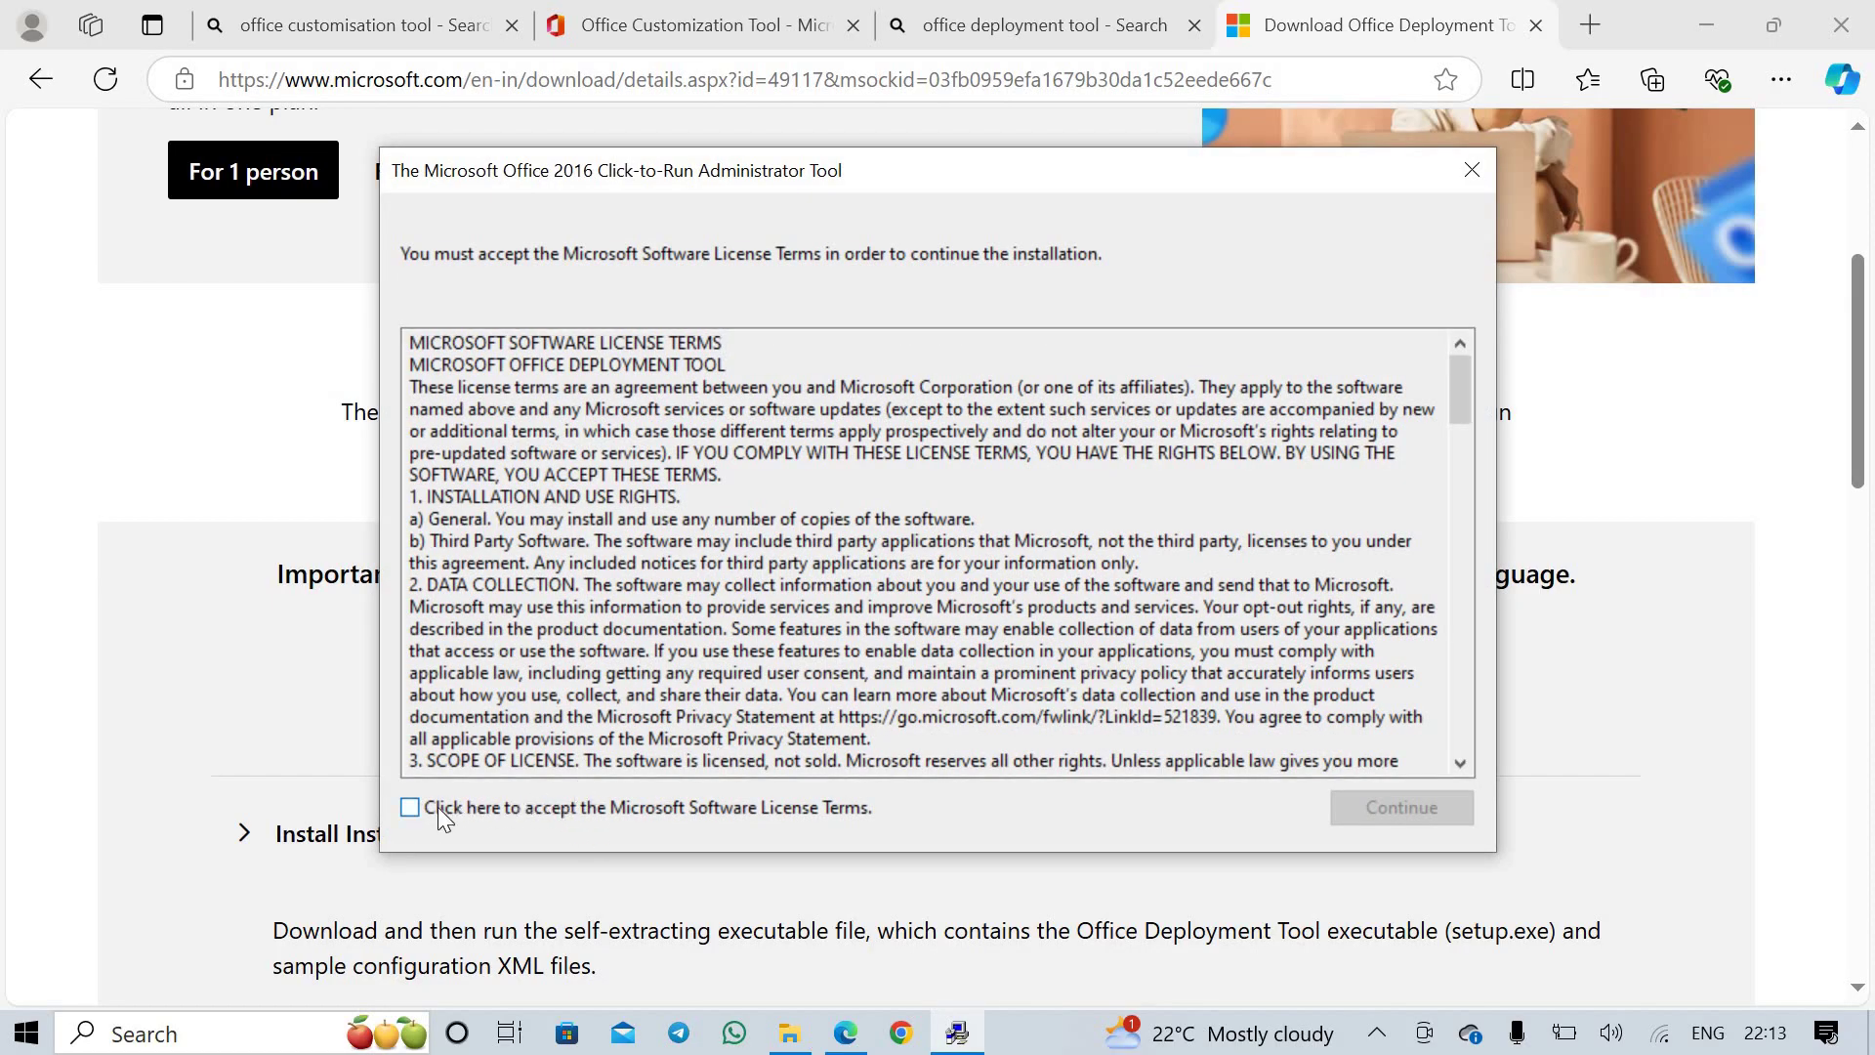
Accept the licence terms and extract the setup files into Downloads\office21
left_click(410, 808)
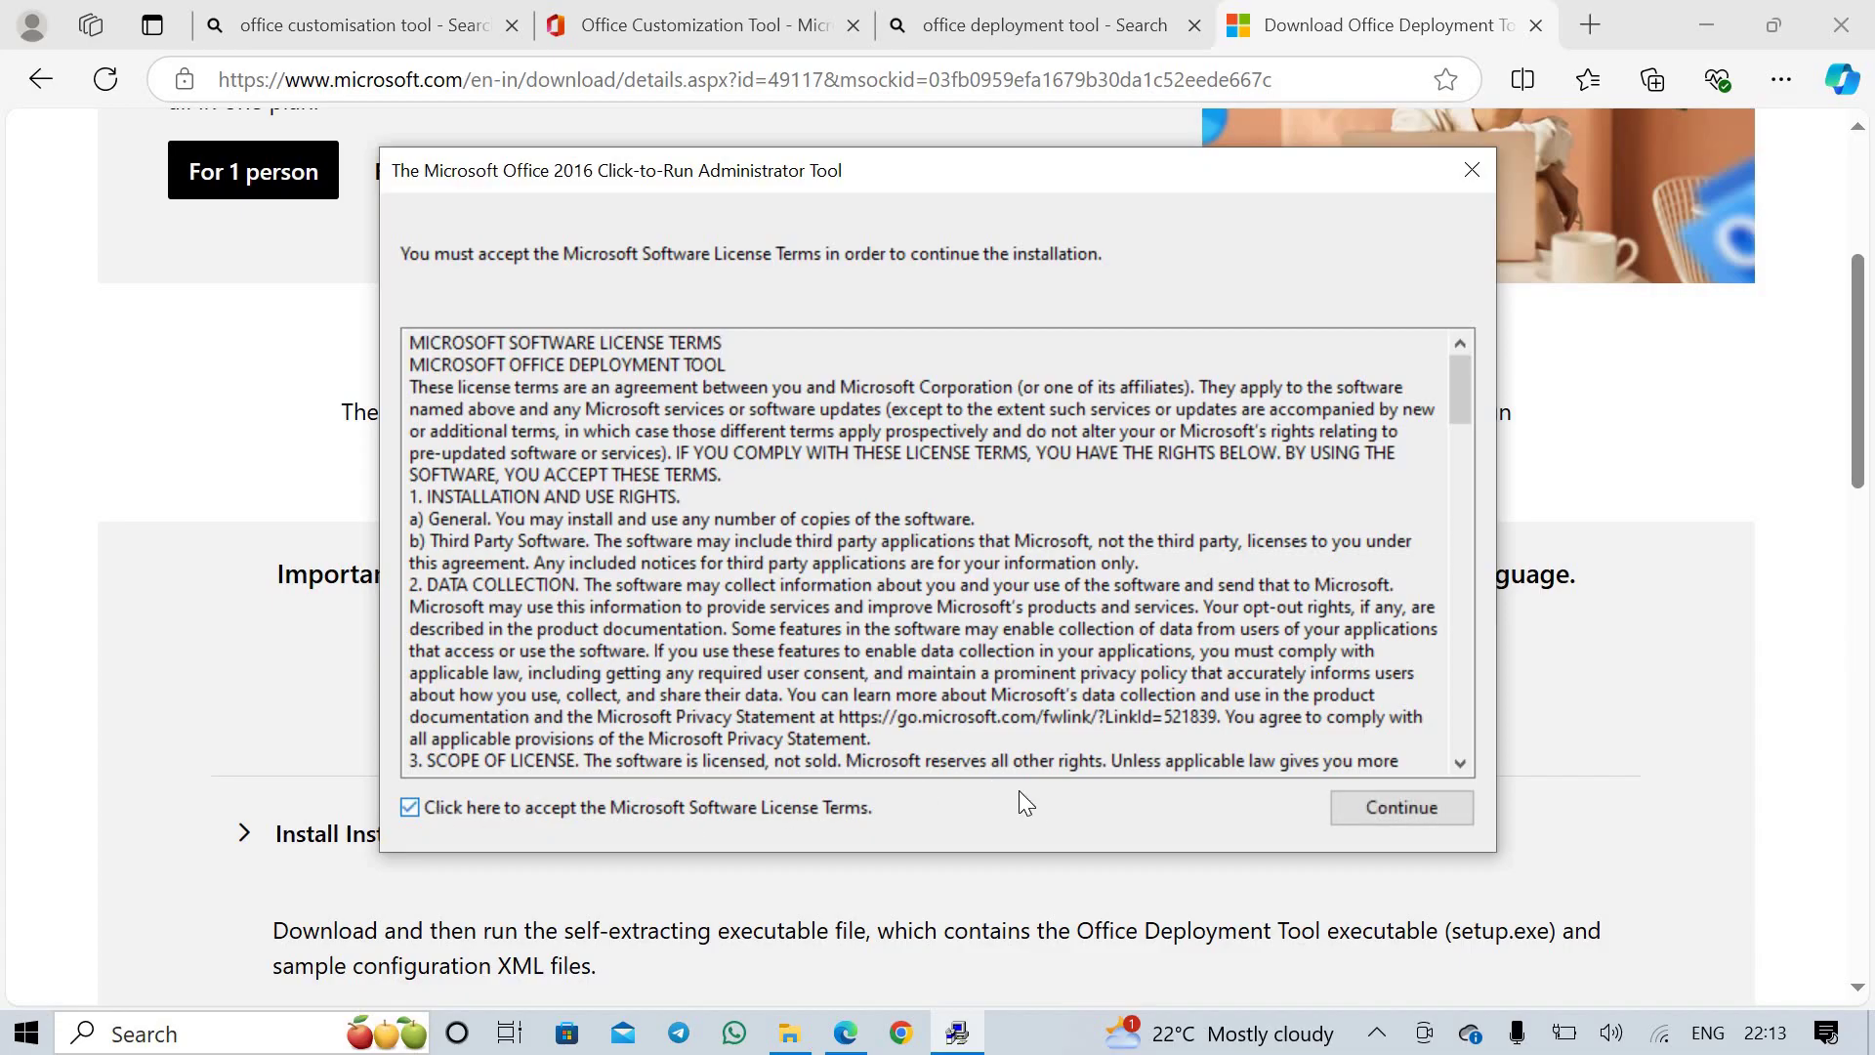
left_click(1364, 803)
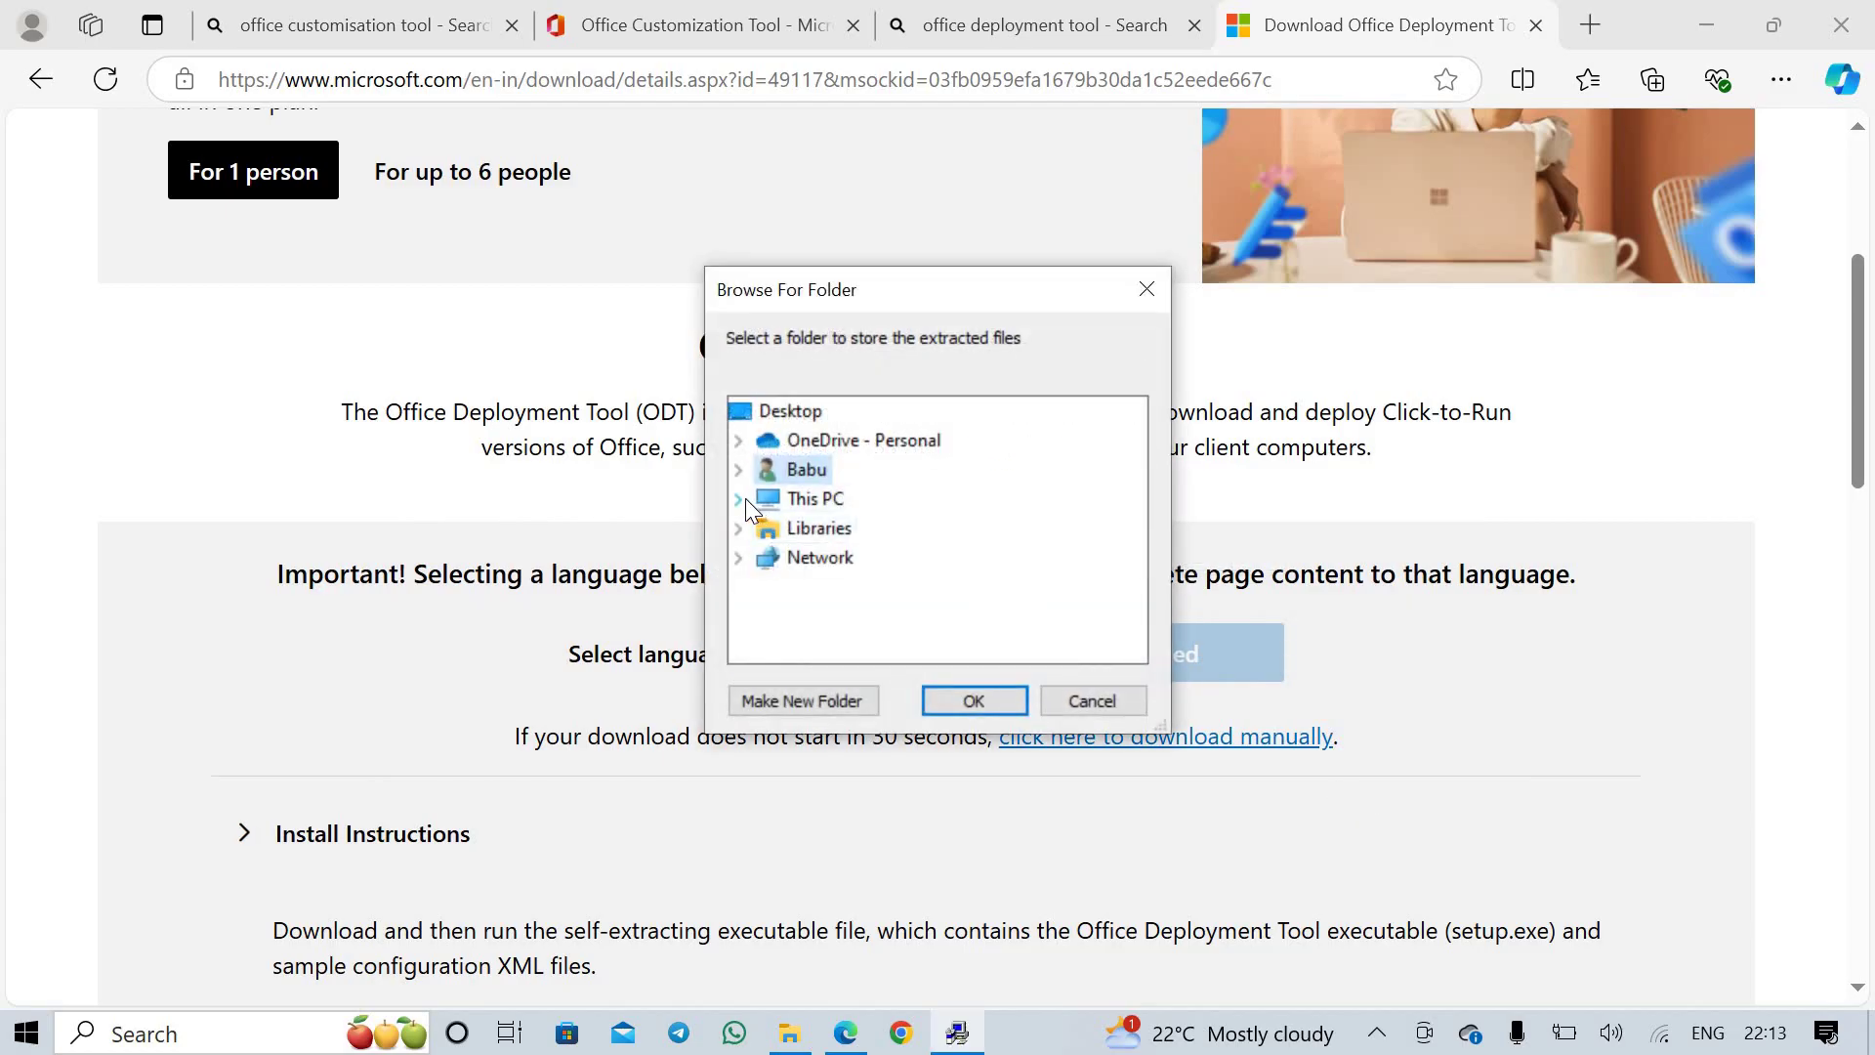
double_click(815, 499)
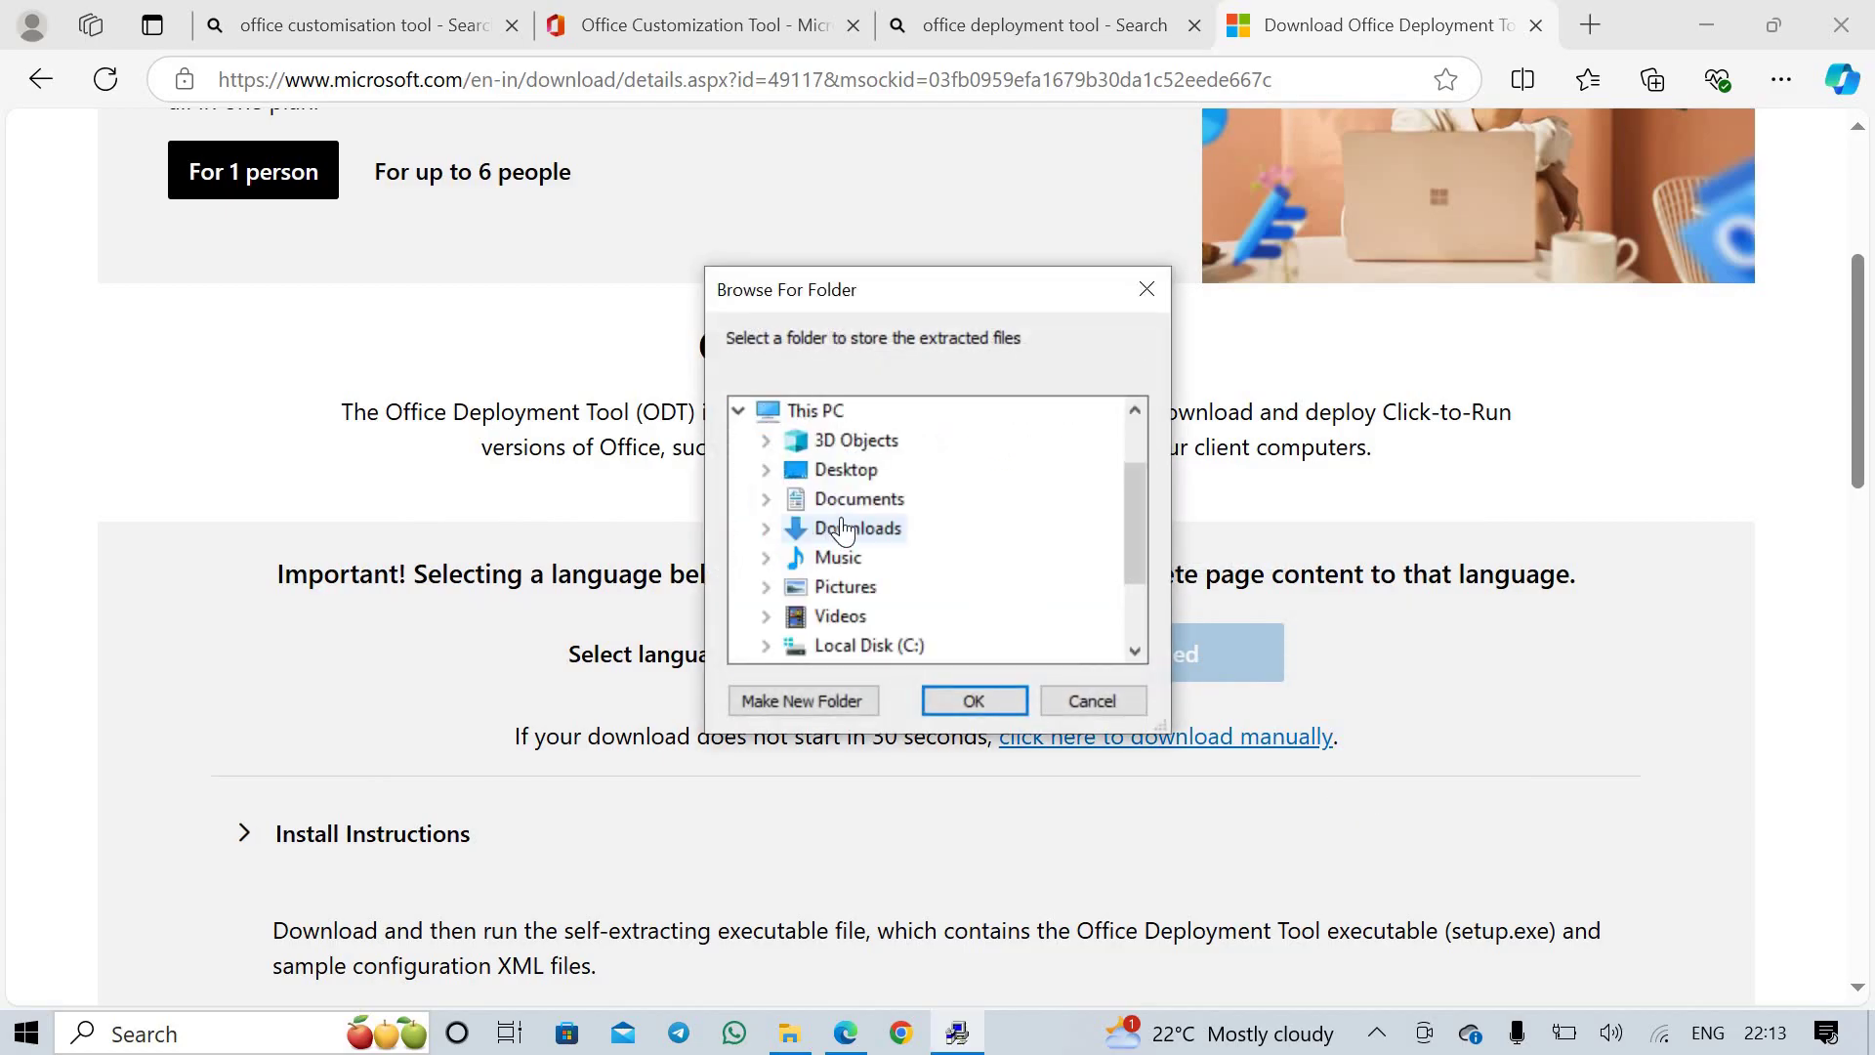
double_click(848, 528)
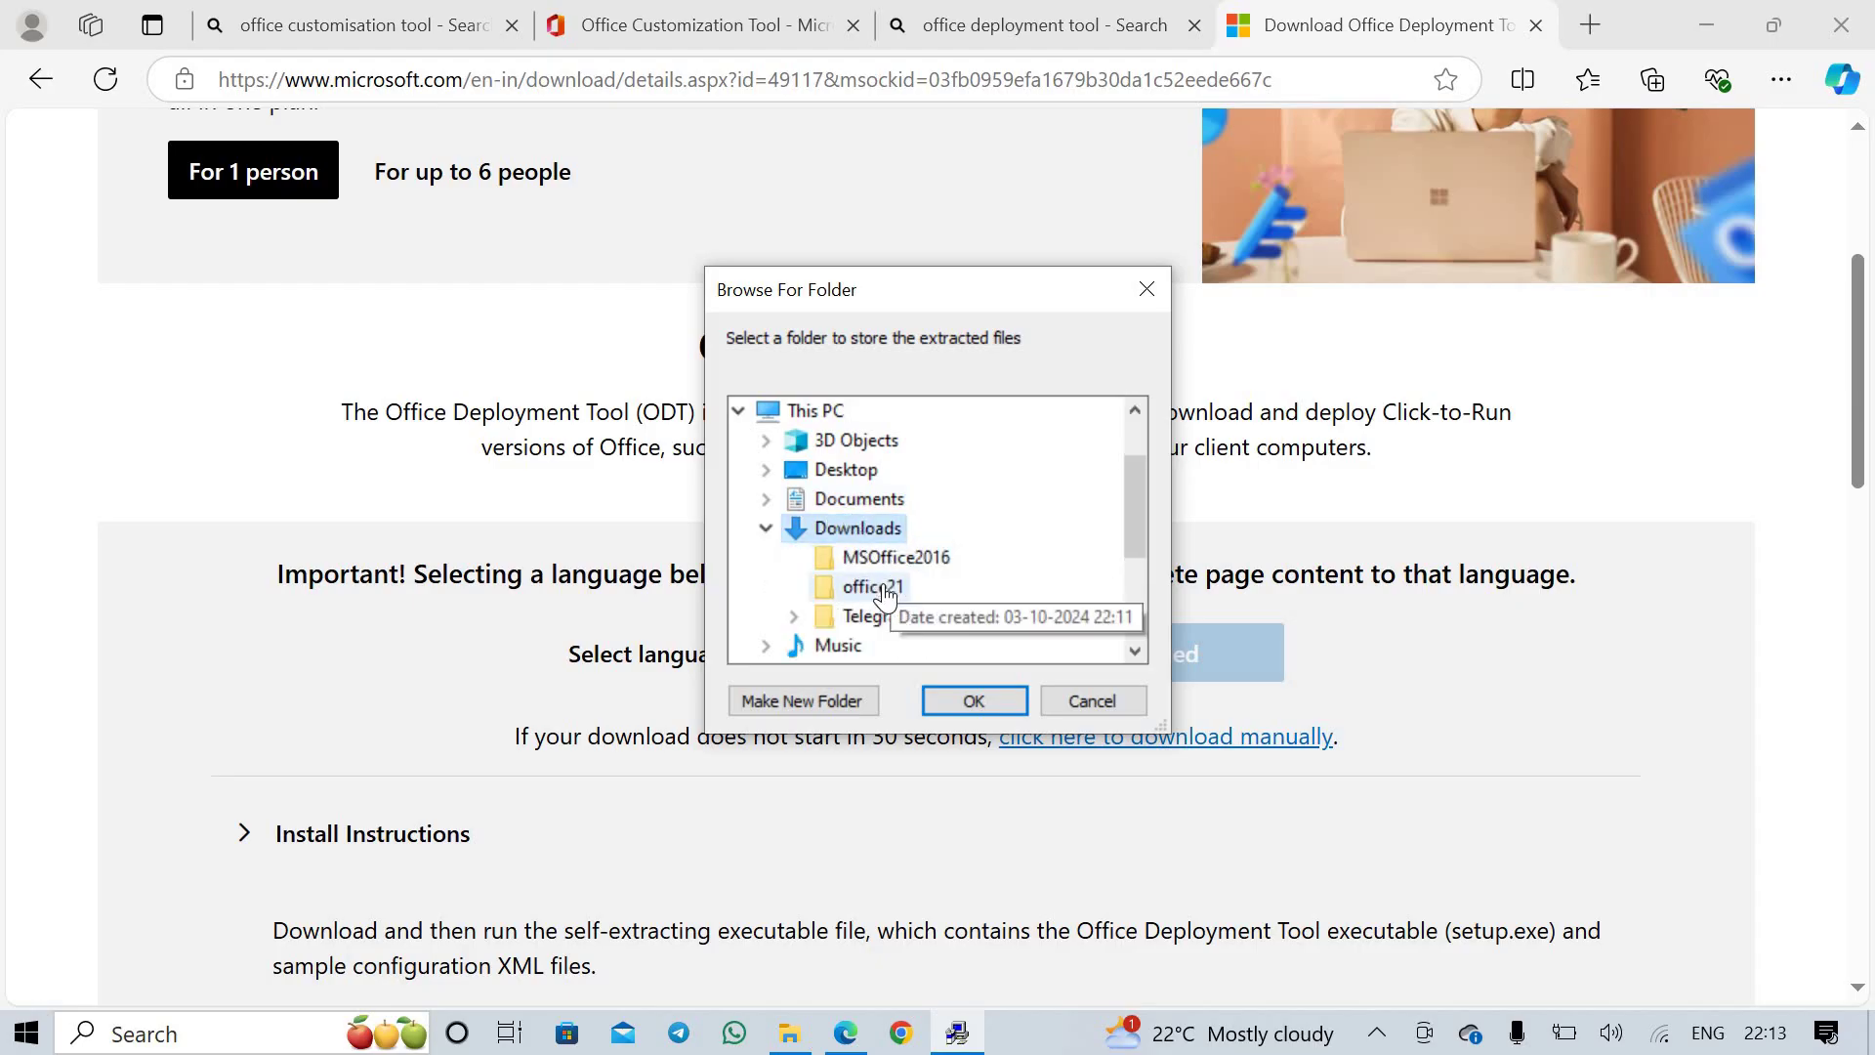
left_click(882, 590)
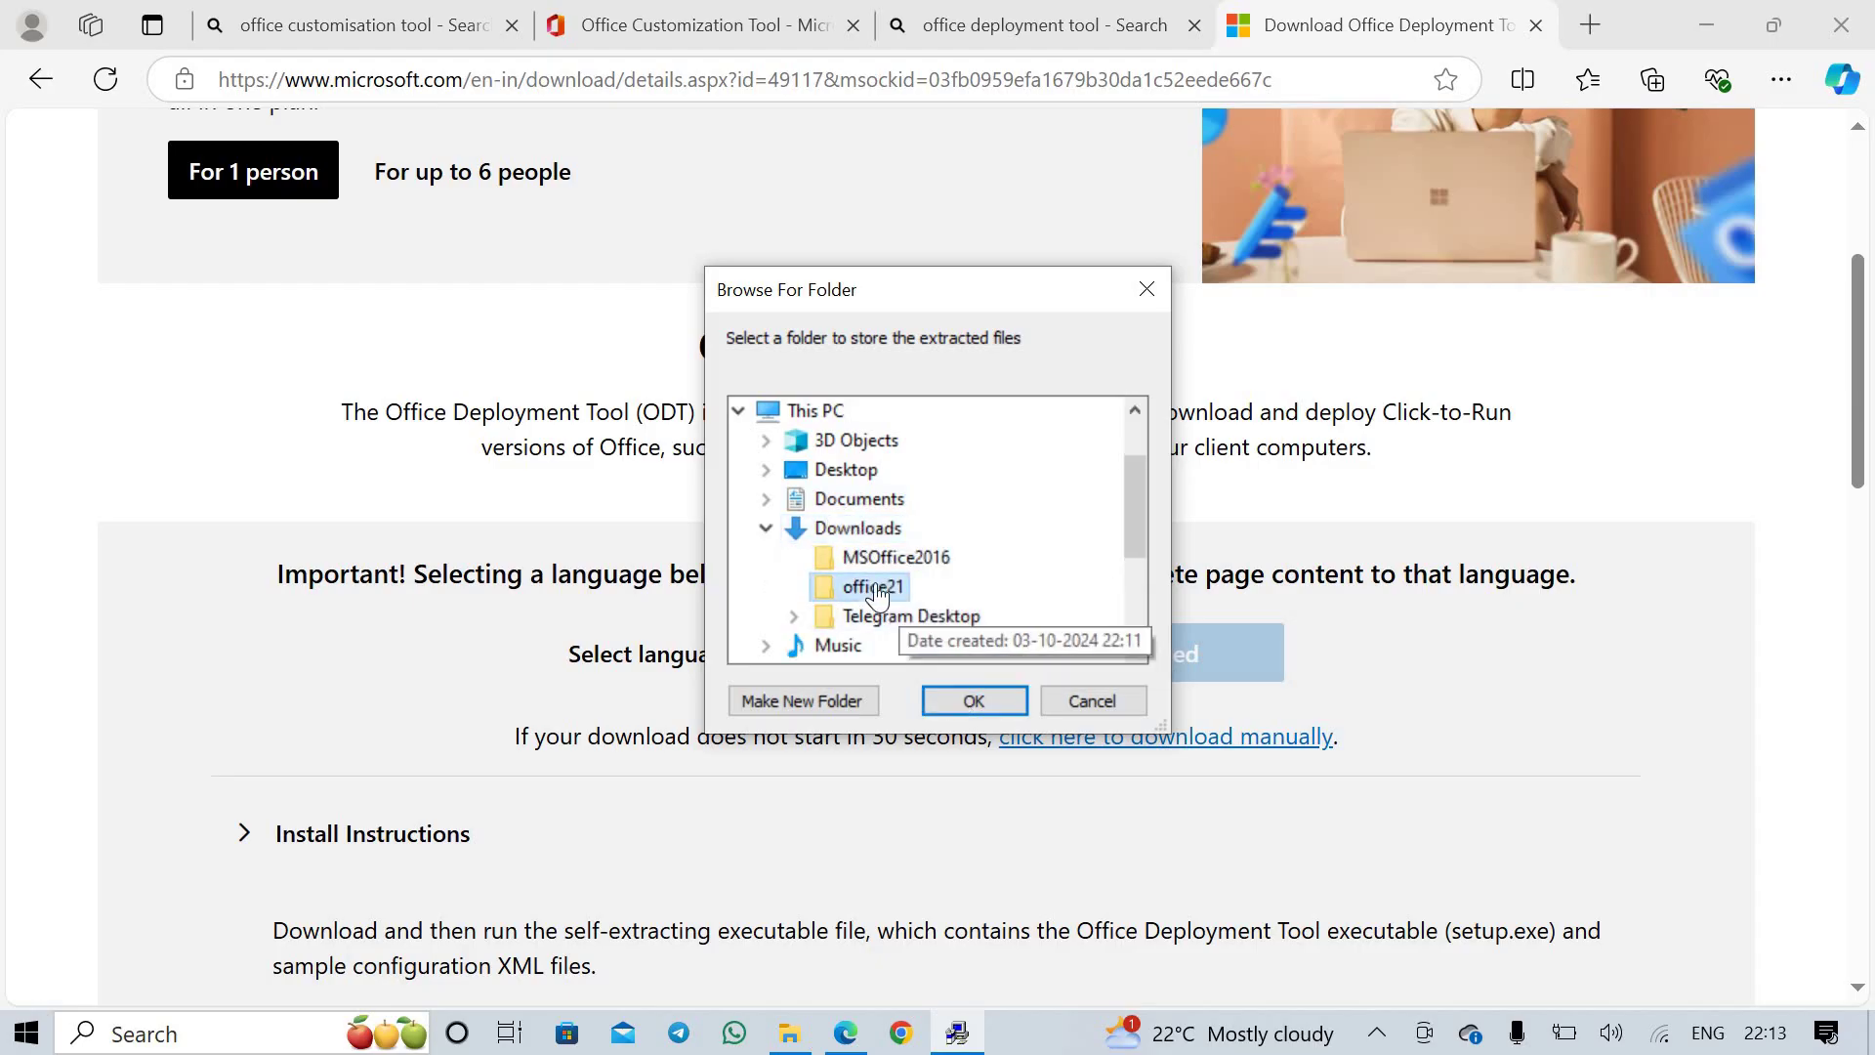
left_click(969, 704)
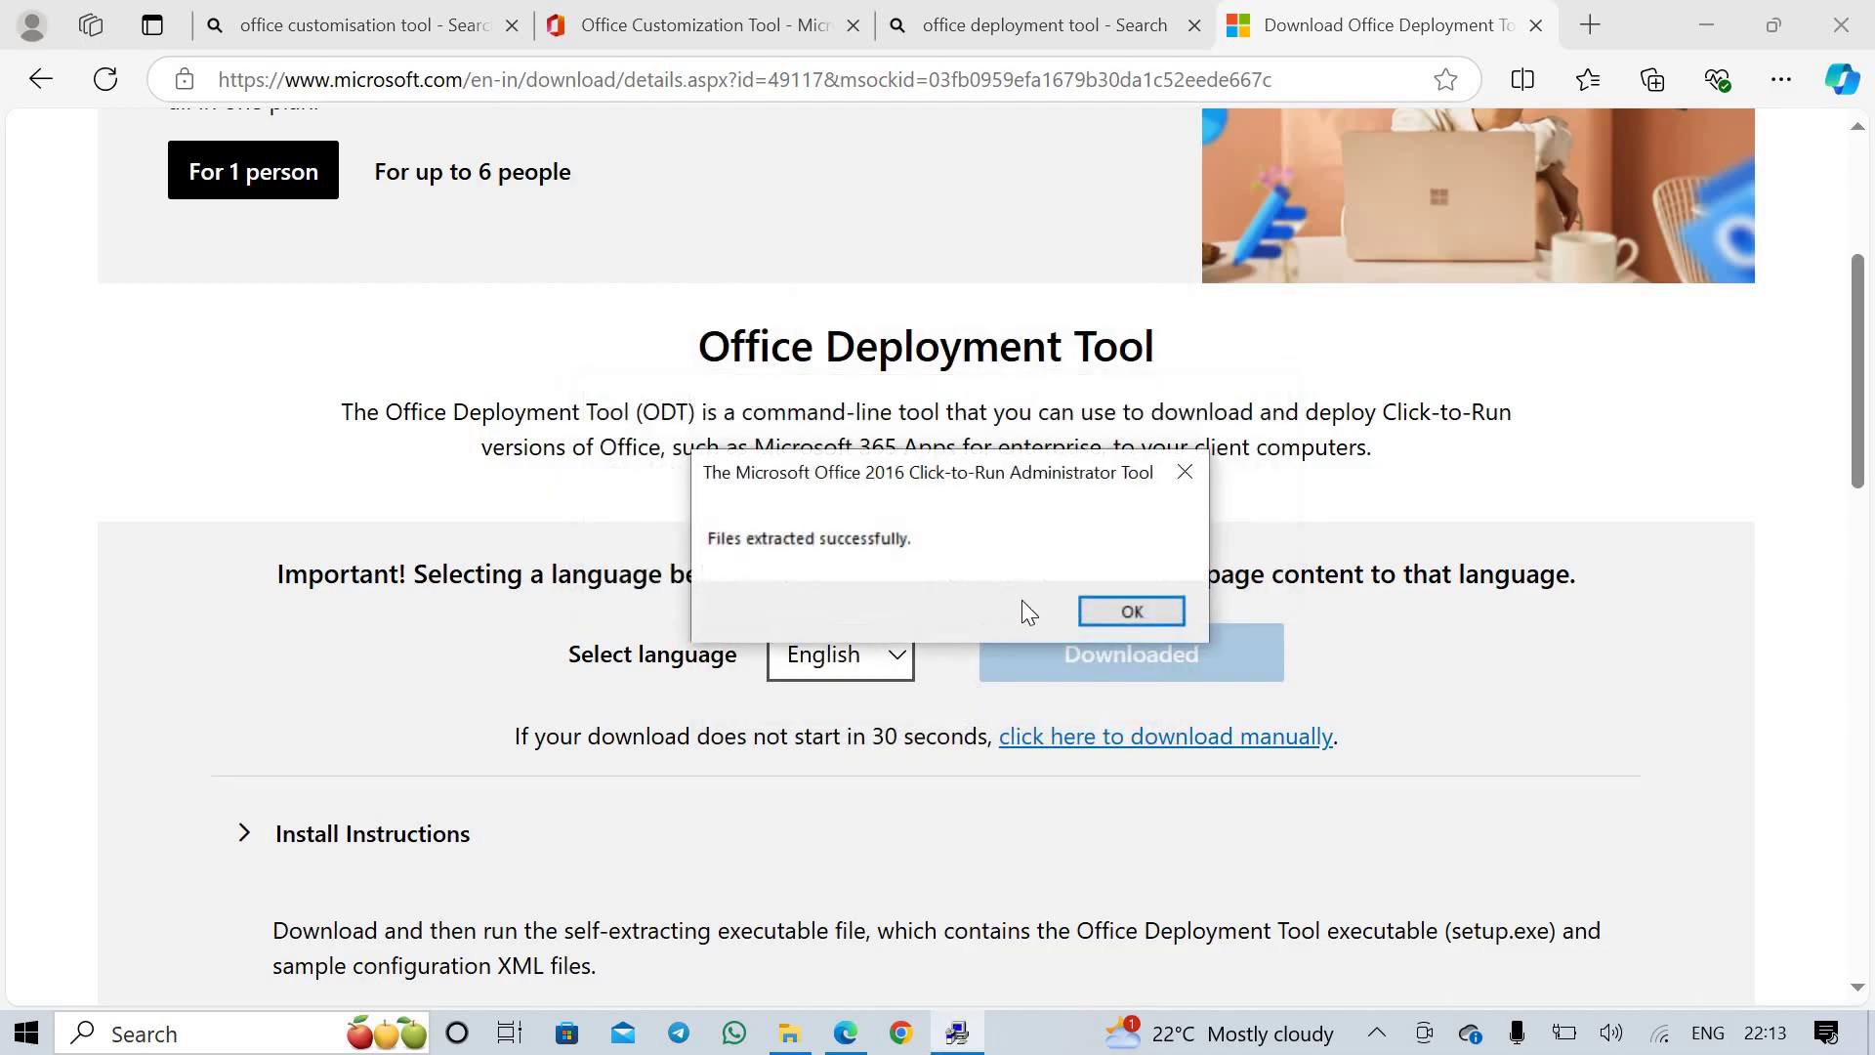
left_click(1106, 616)
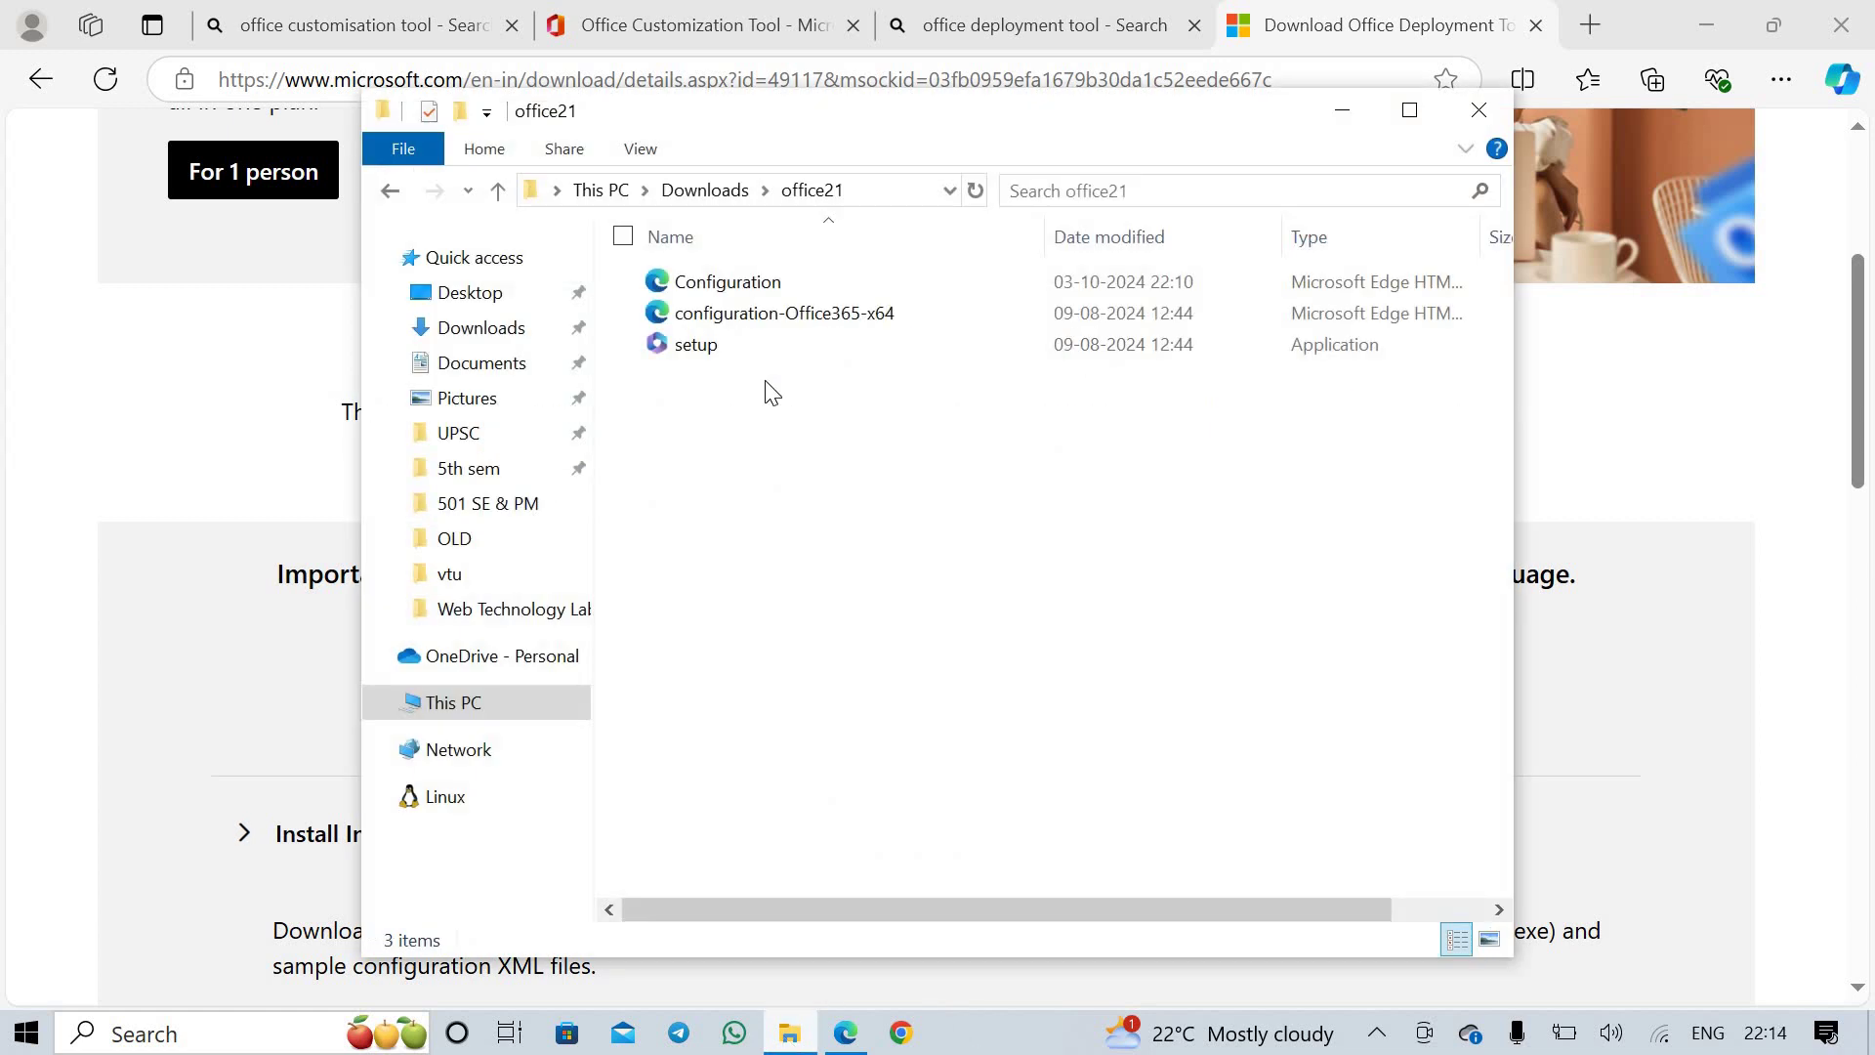
key("ctrl+t")
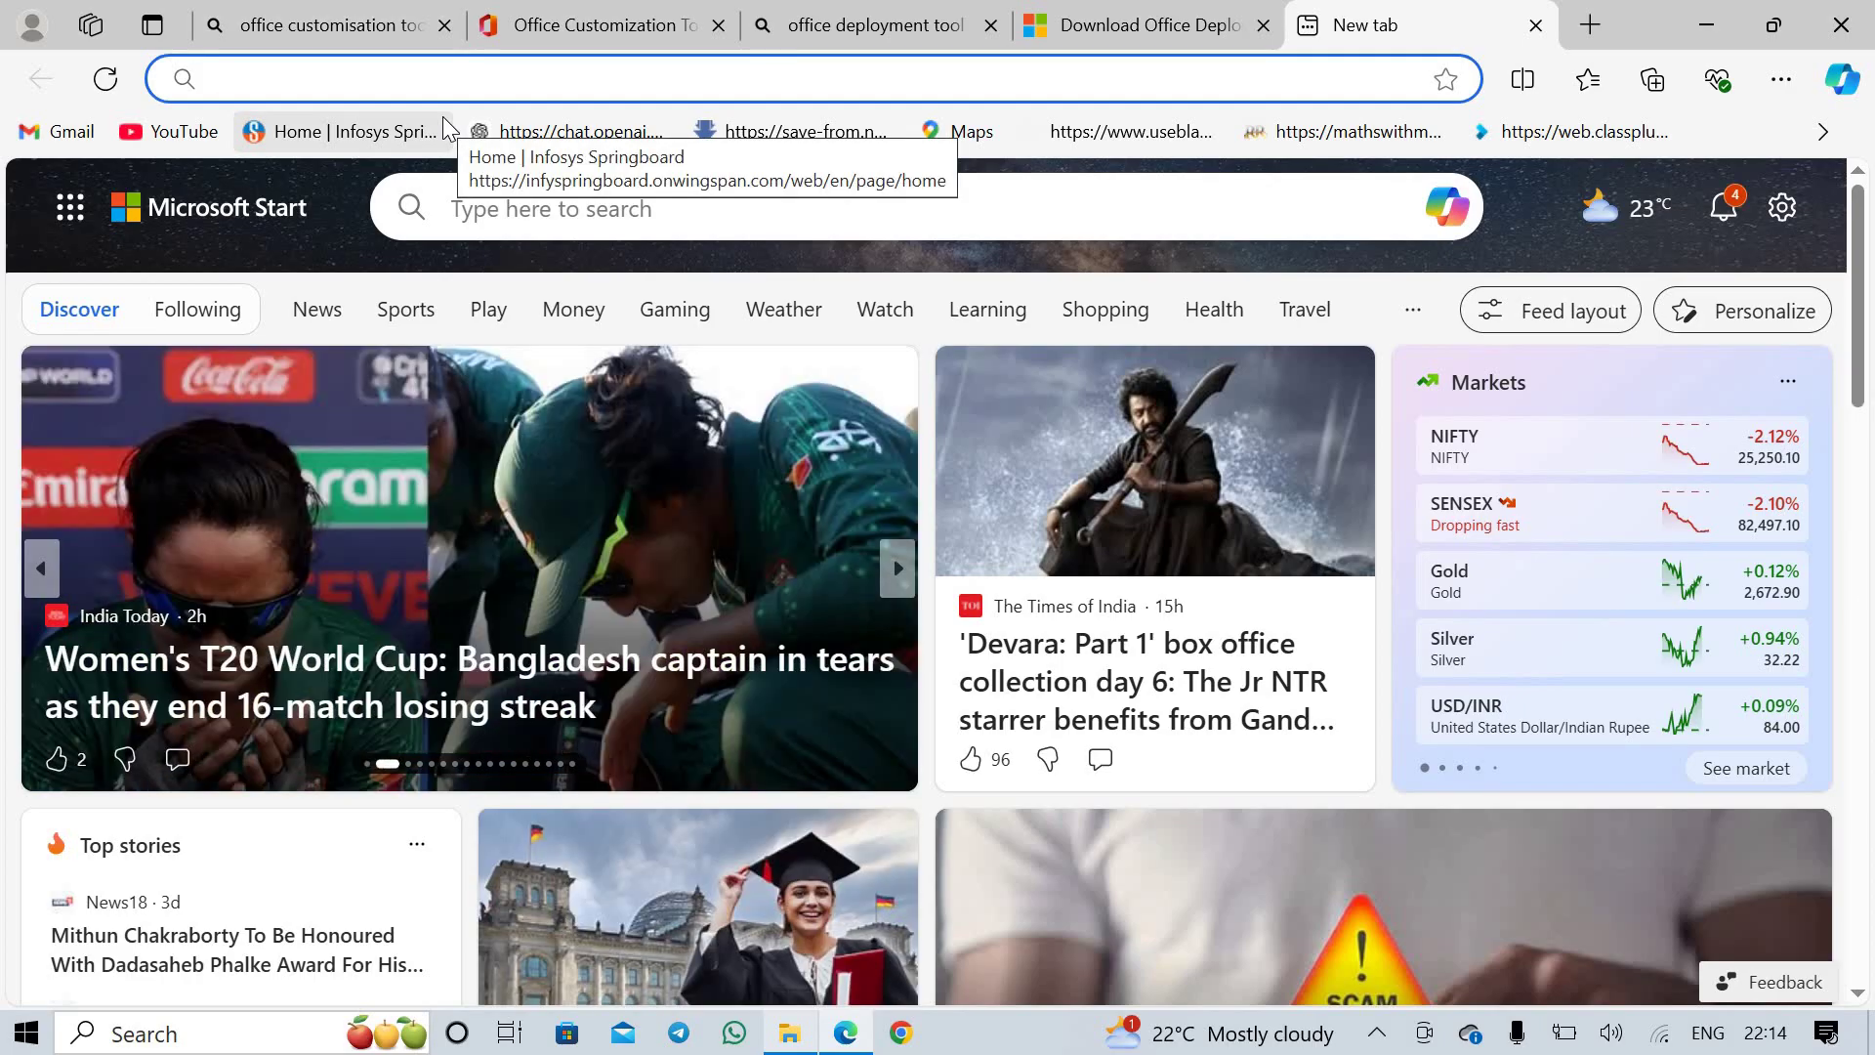
Search Bing for 'office deployment tool 2021' and open the Deploy Office LTSC 2021 article
type("office")
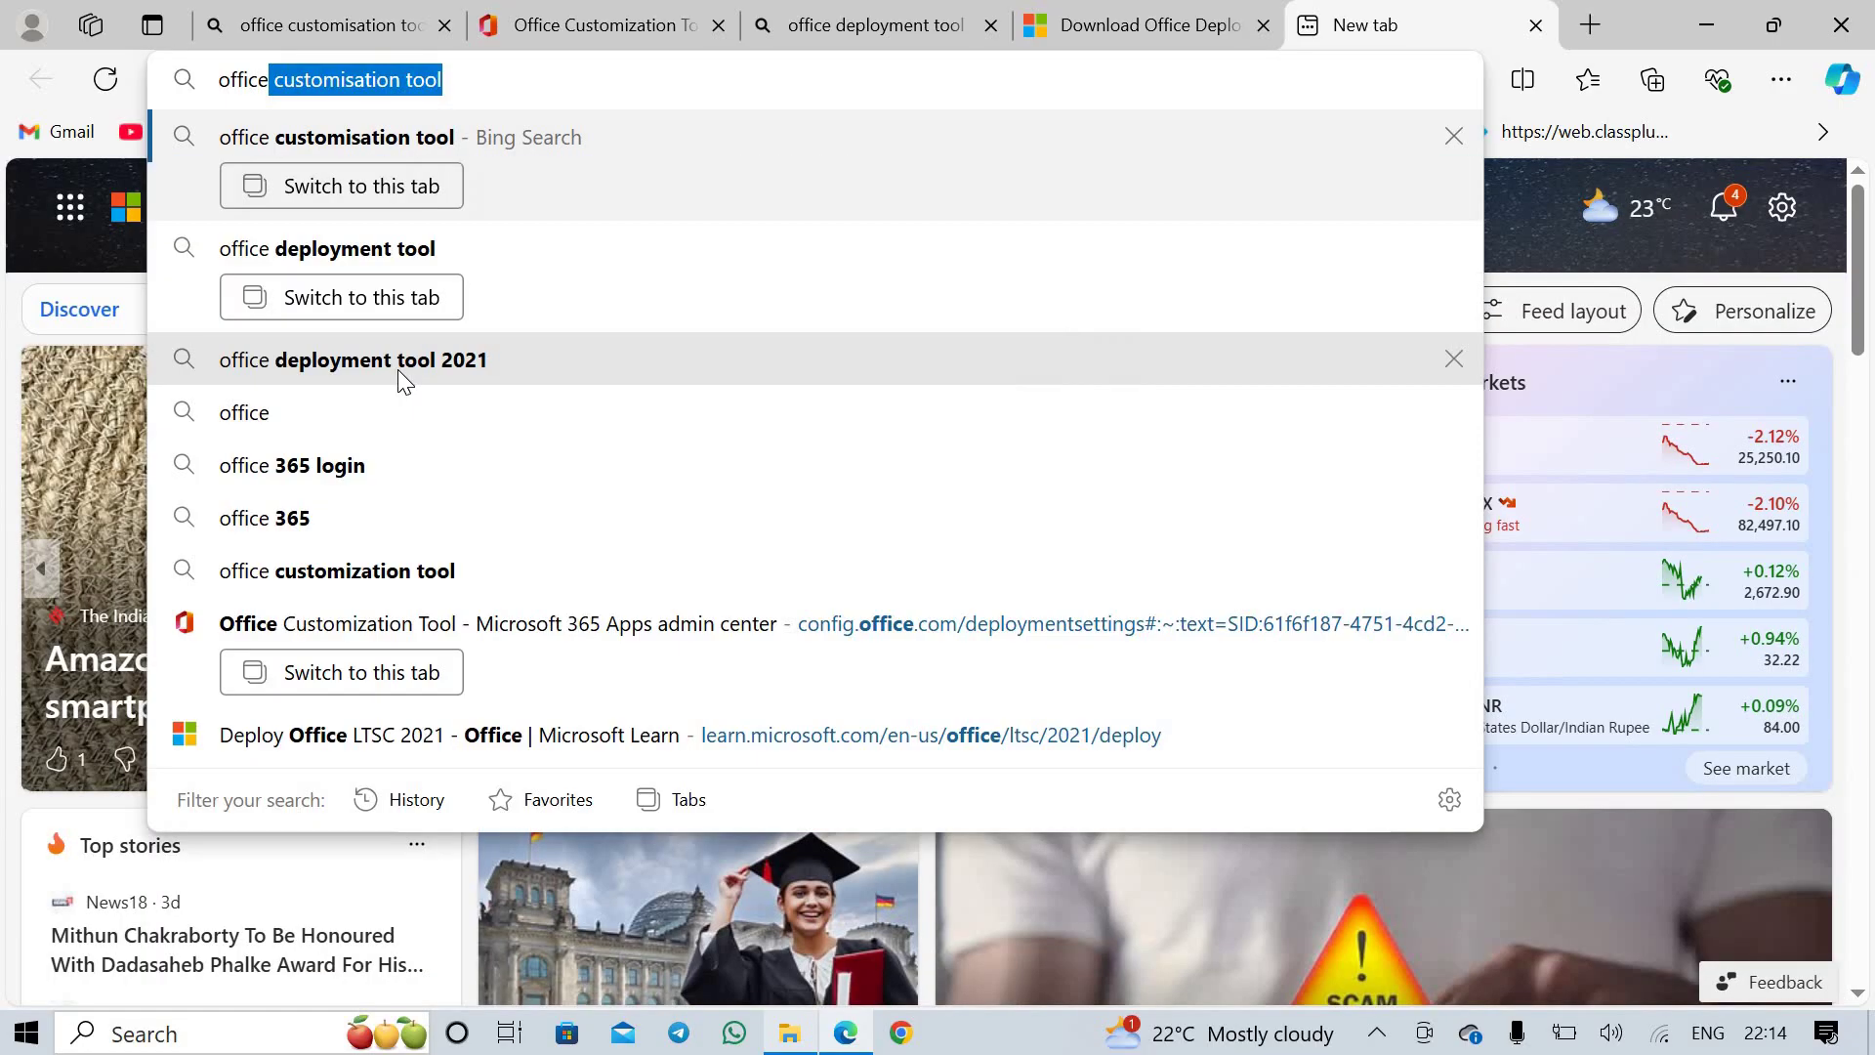
left_click(399, 377)
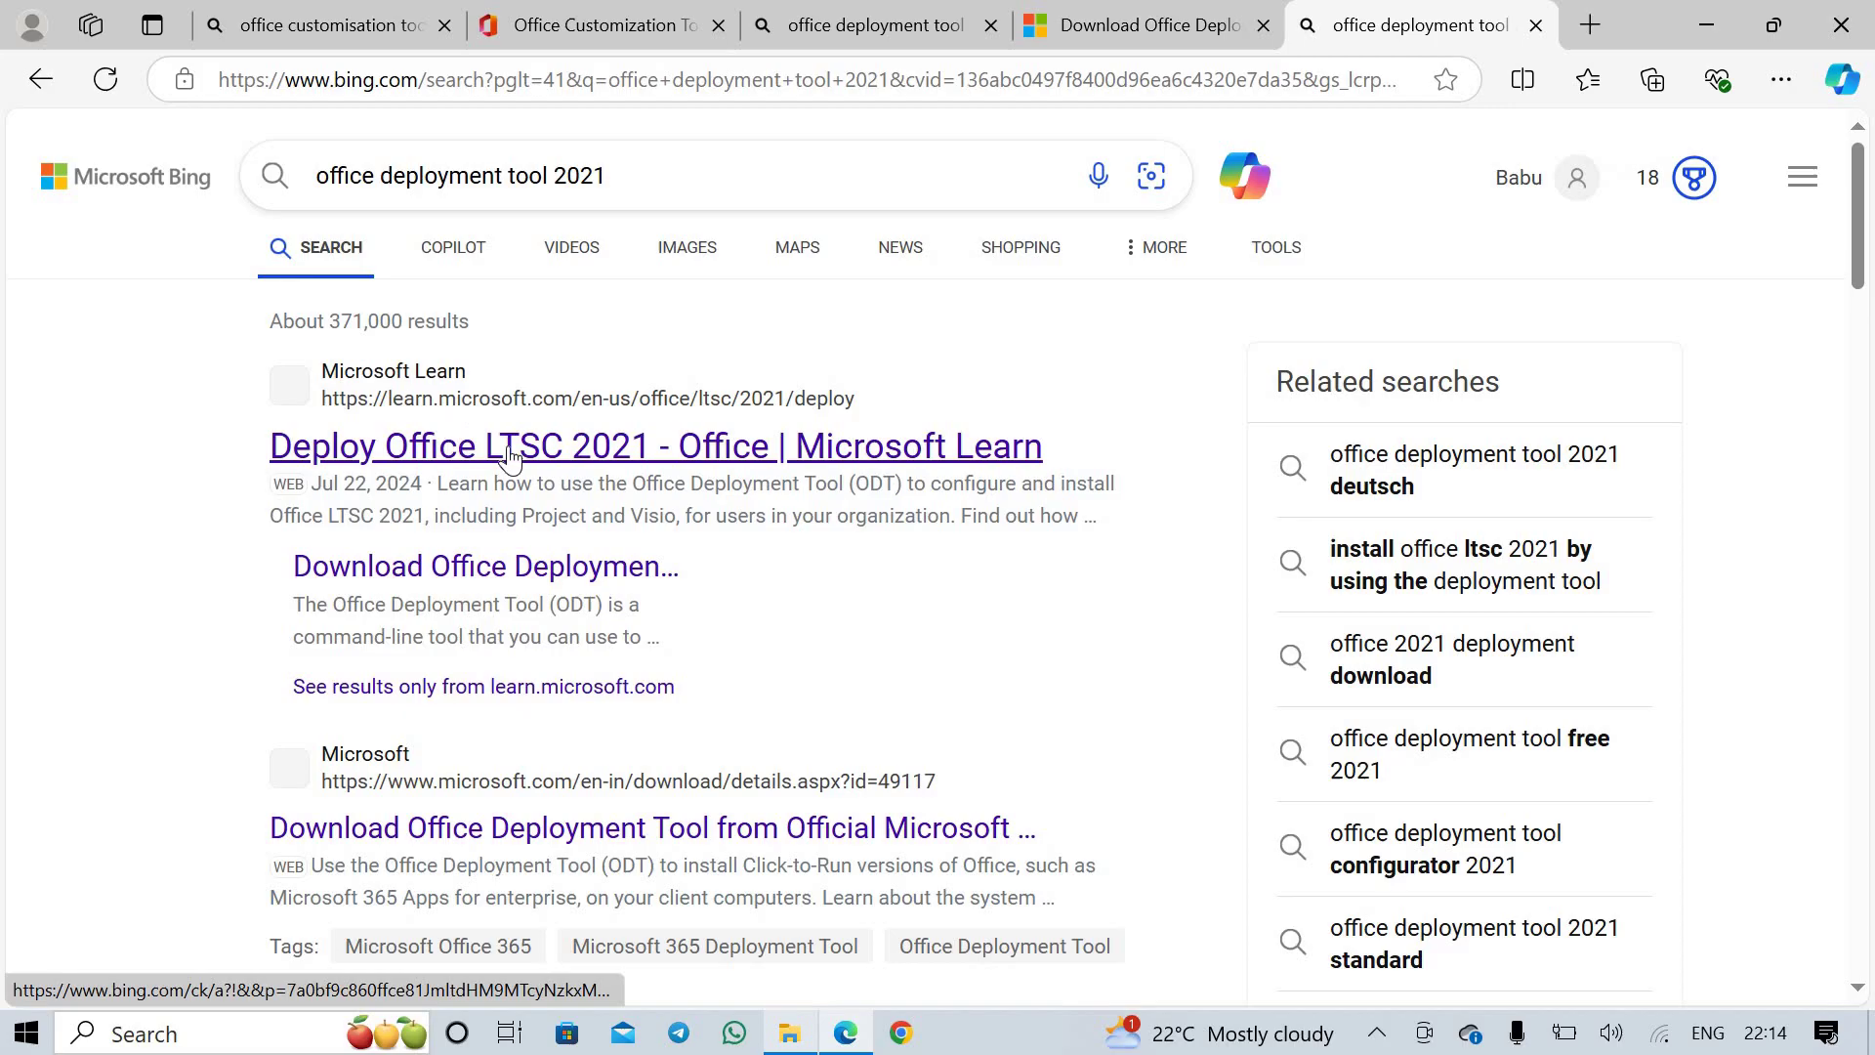
left_click(567, 455)
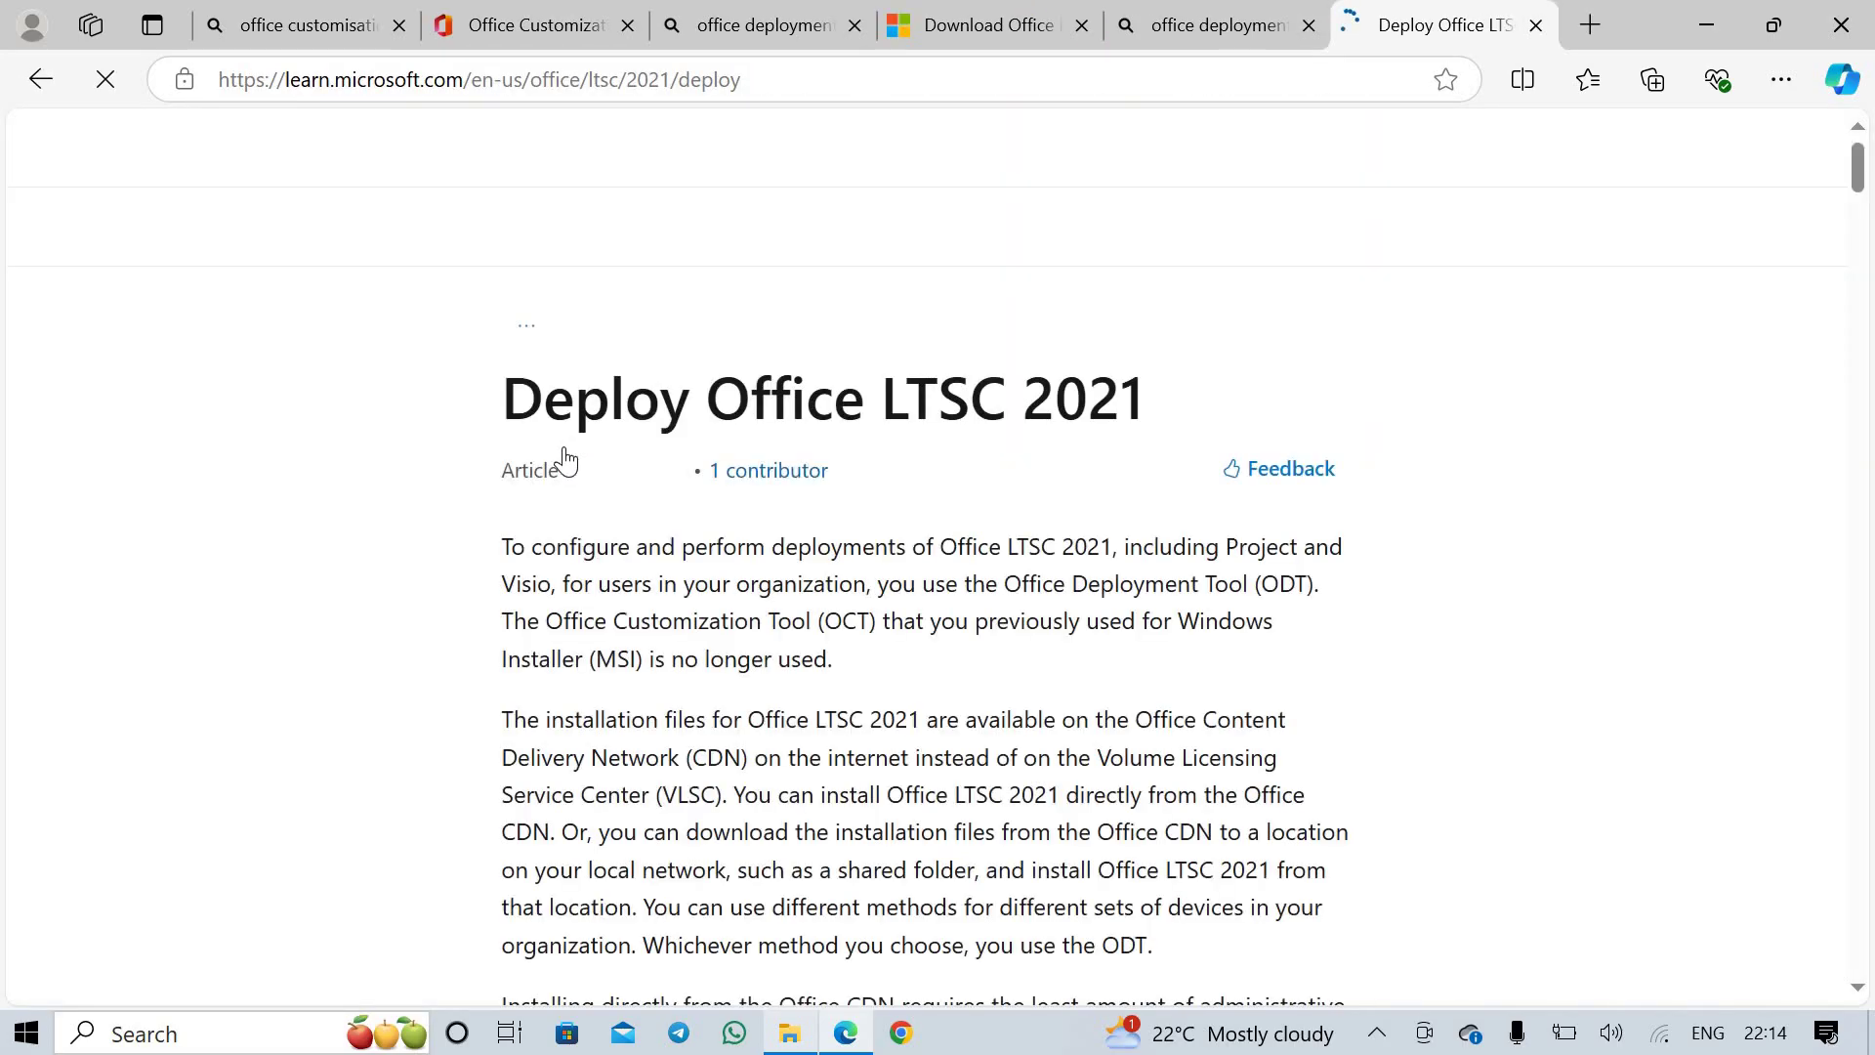
Scroll the article down to 'Install Office LTSC 2021 by using the Office Deployment Tool'
scroll(571, 459, "down", 8)
scroll(565, 449, "down", 15)
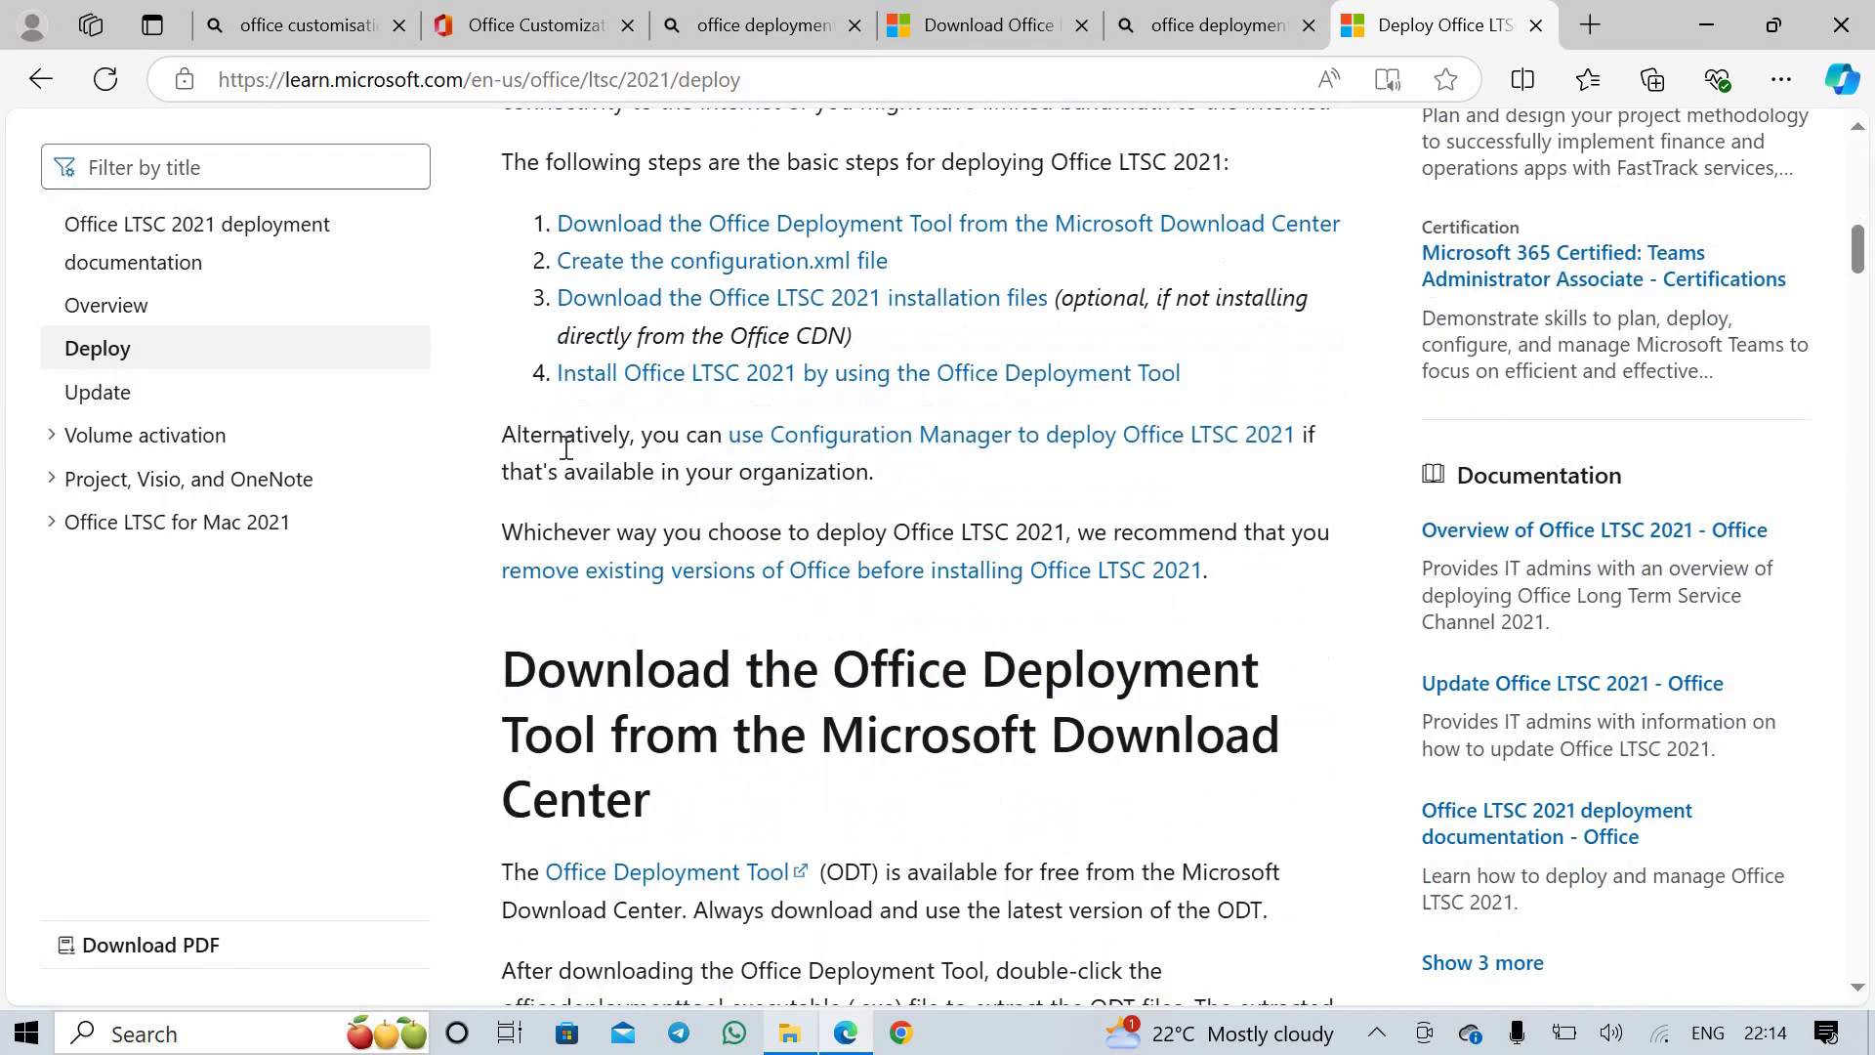
scroll(565, 450, "down", 9)
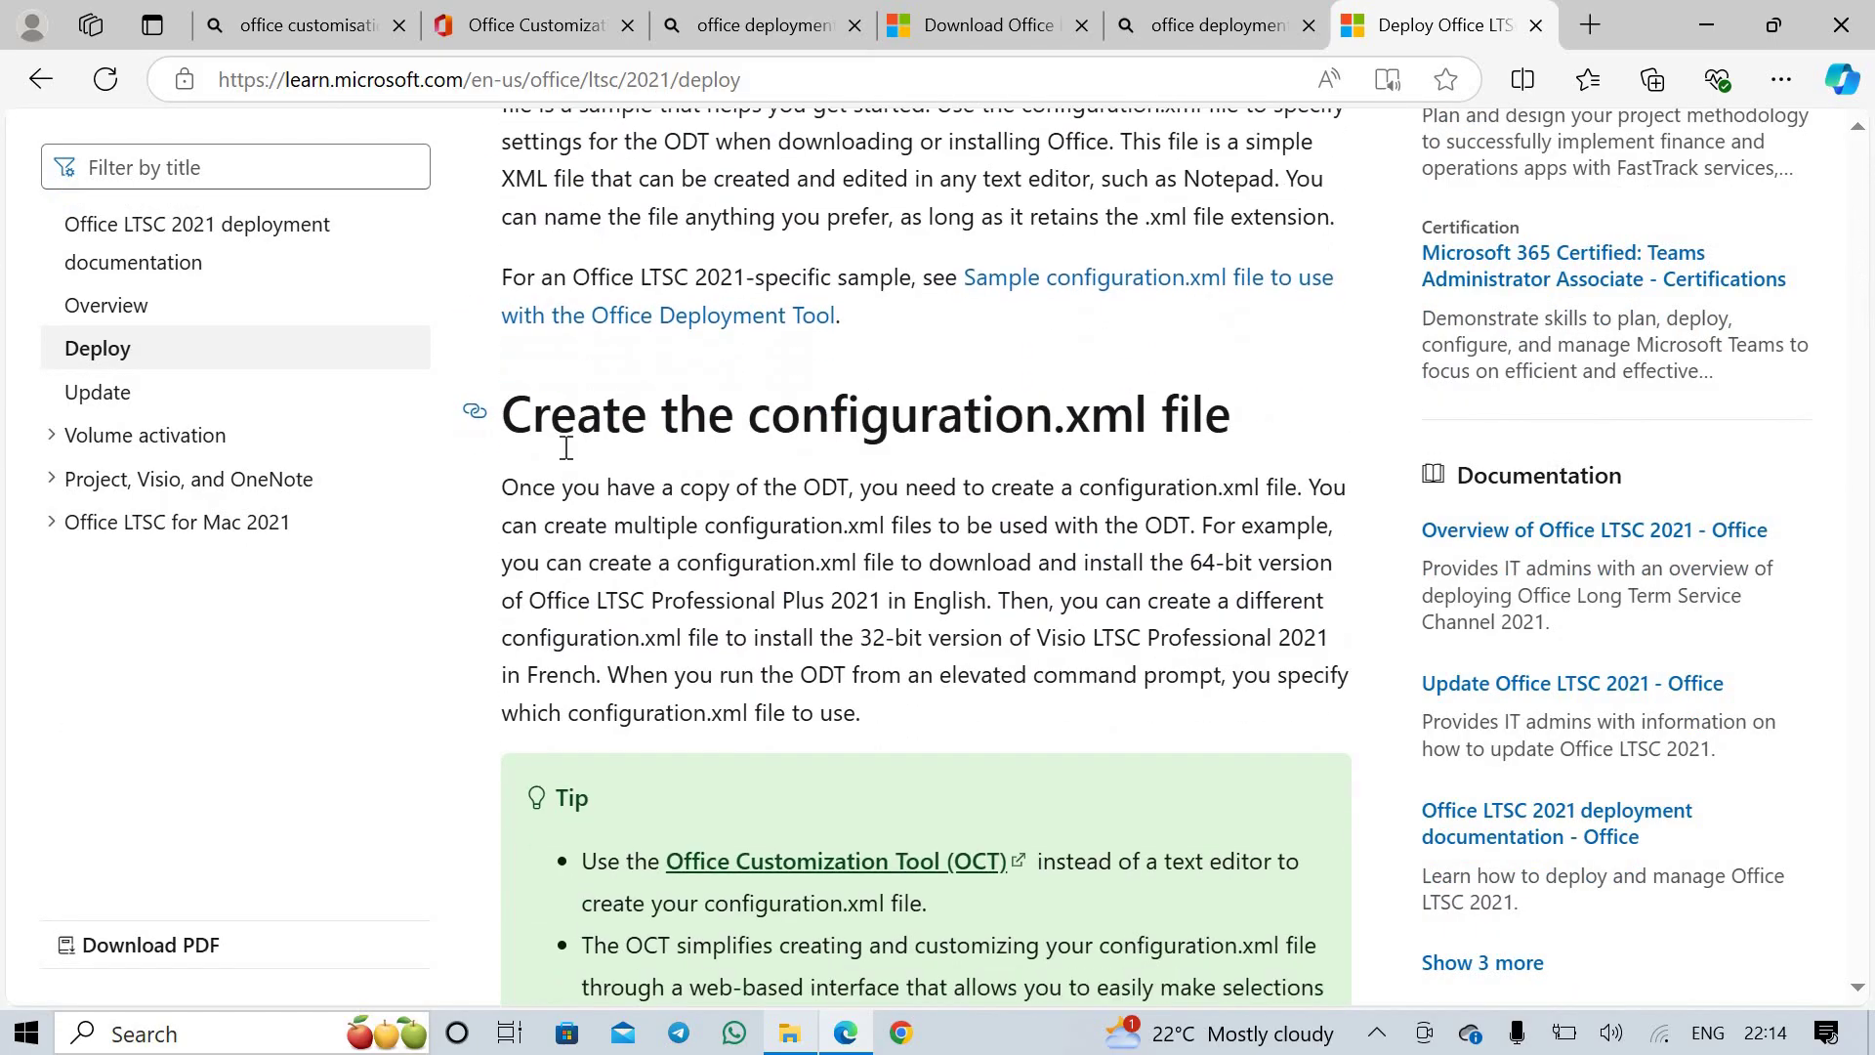
scroll(564, 455, "down", 10)
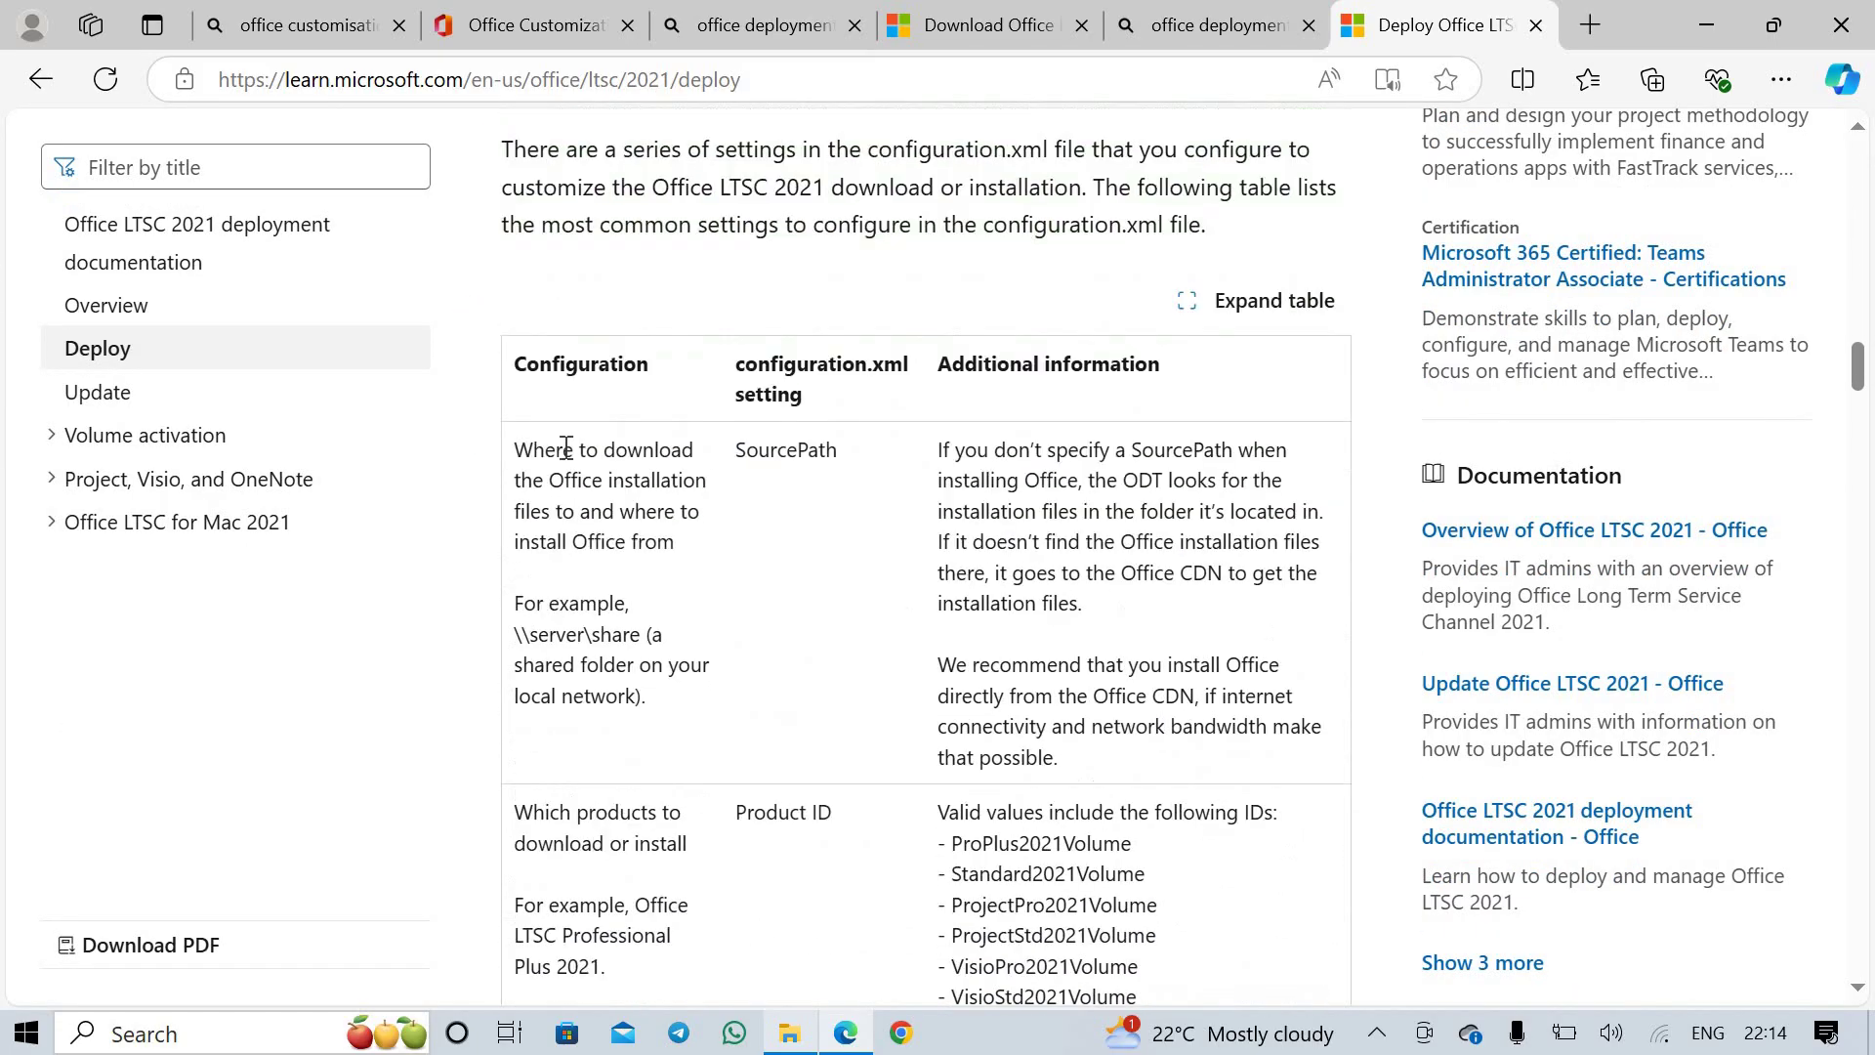
scroll(565, 455, "down", 20)
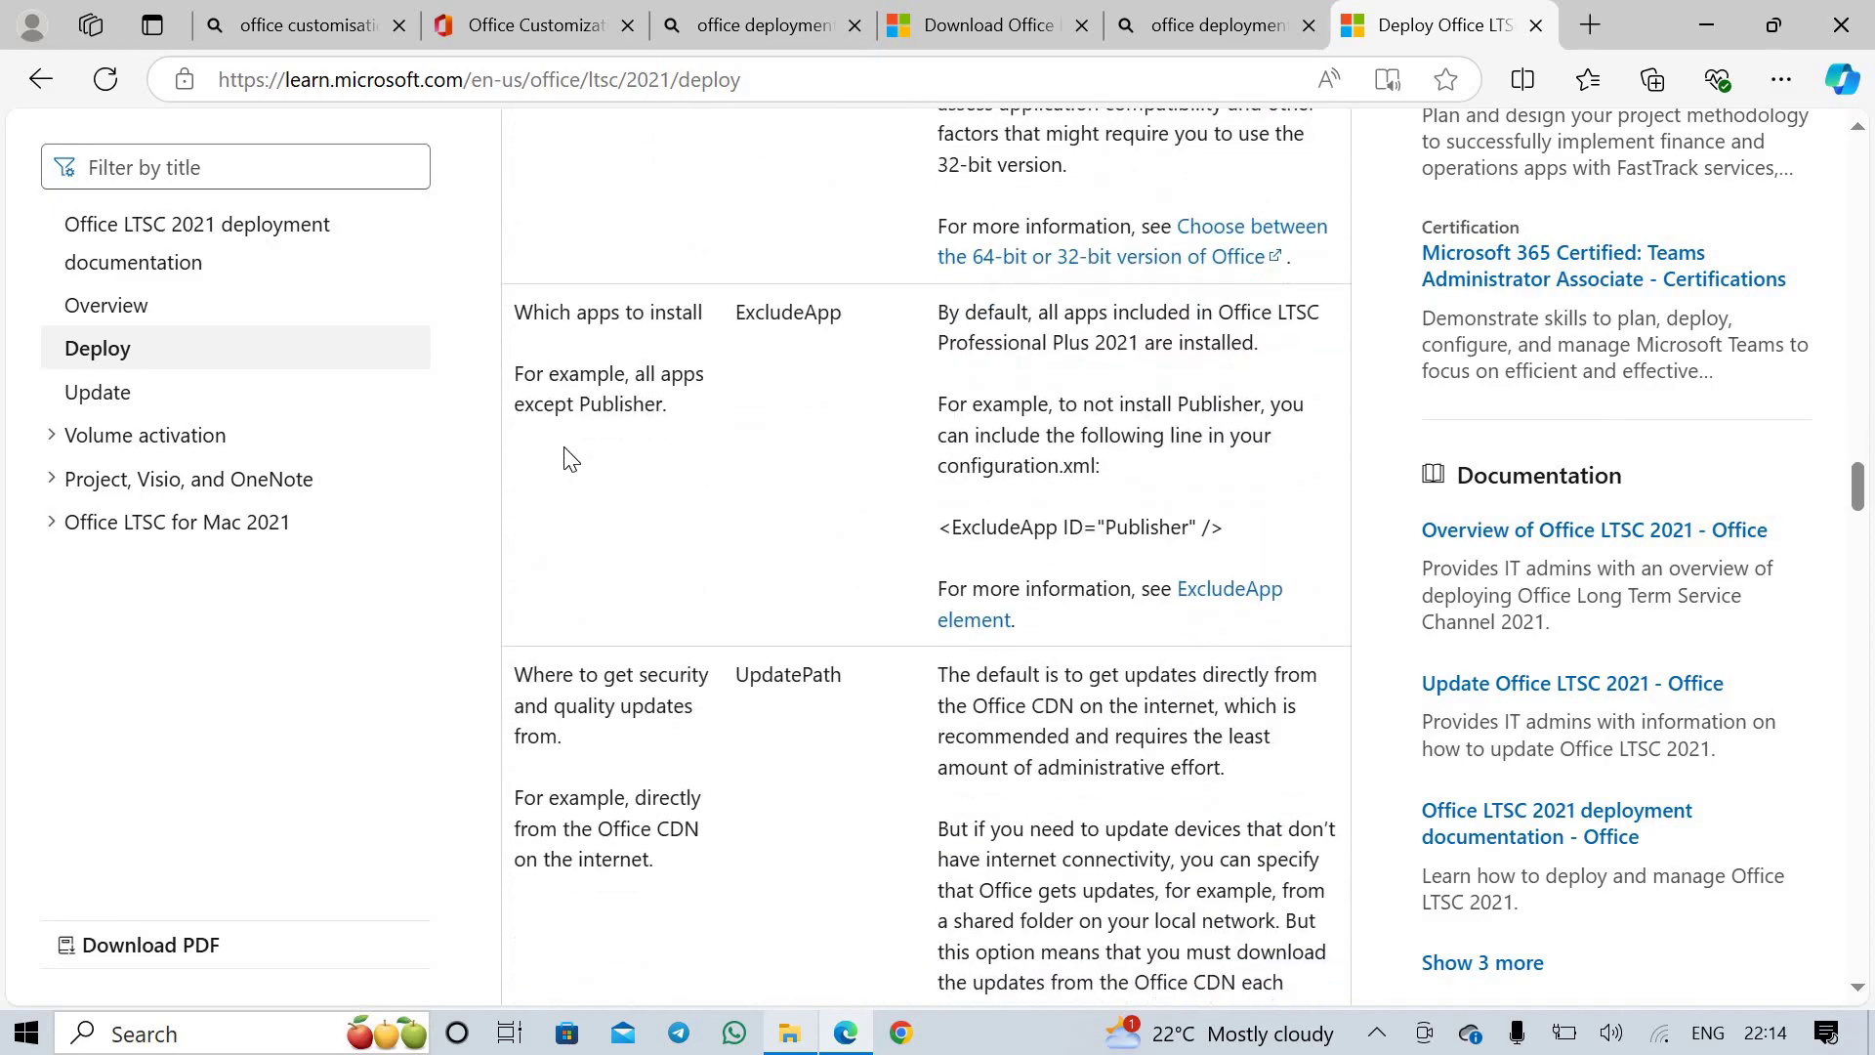
scroll(564, 449, "down", 18)
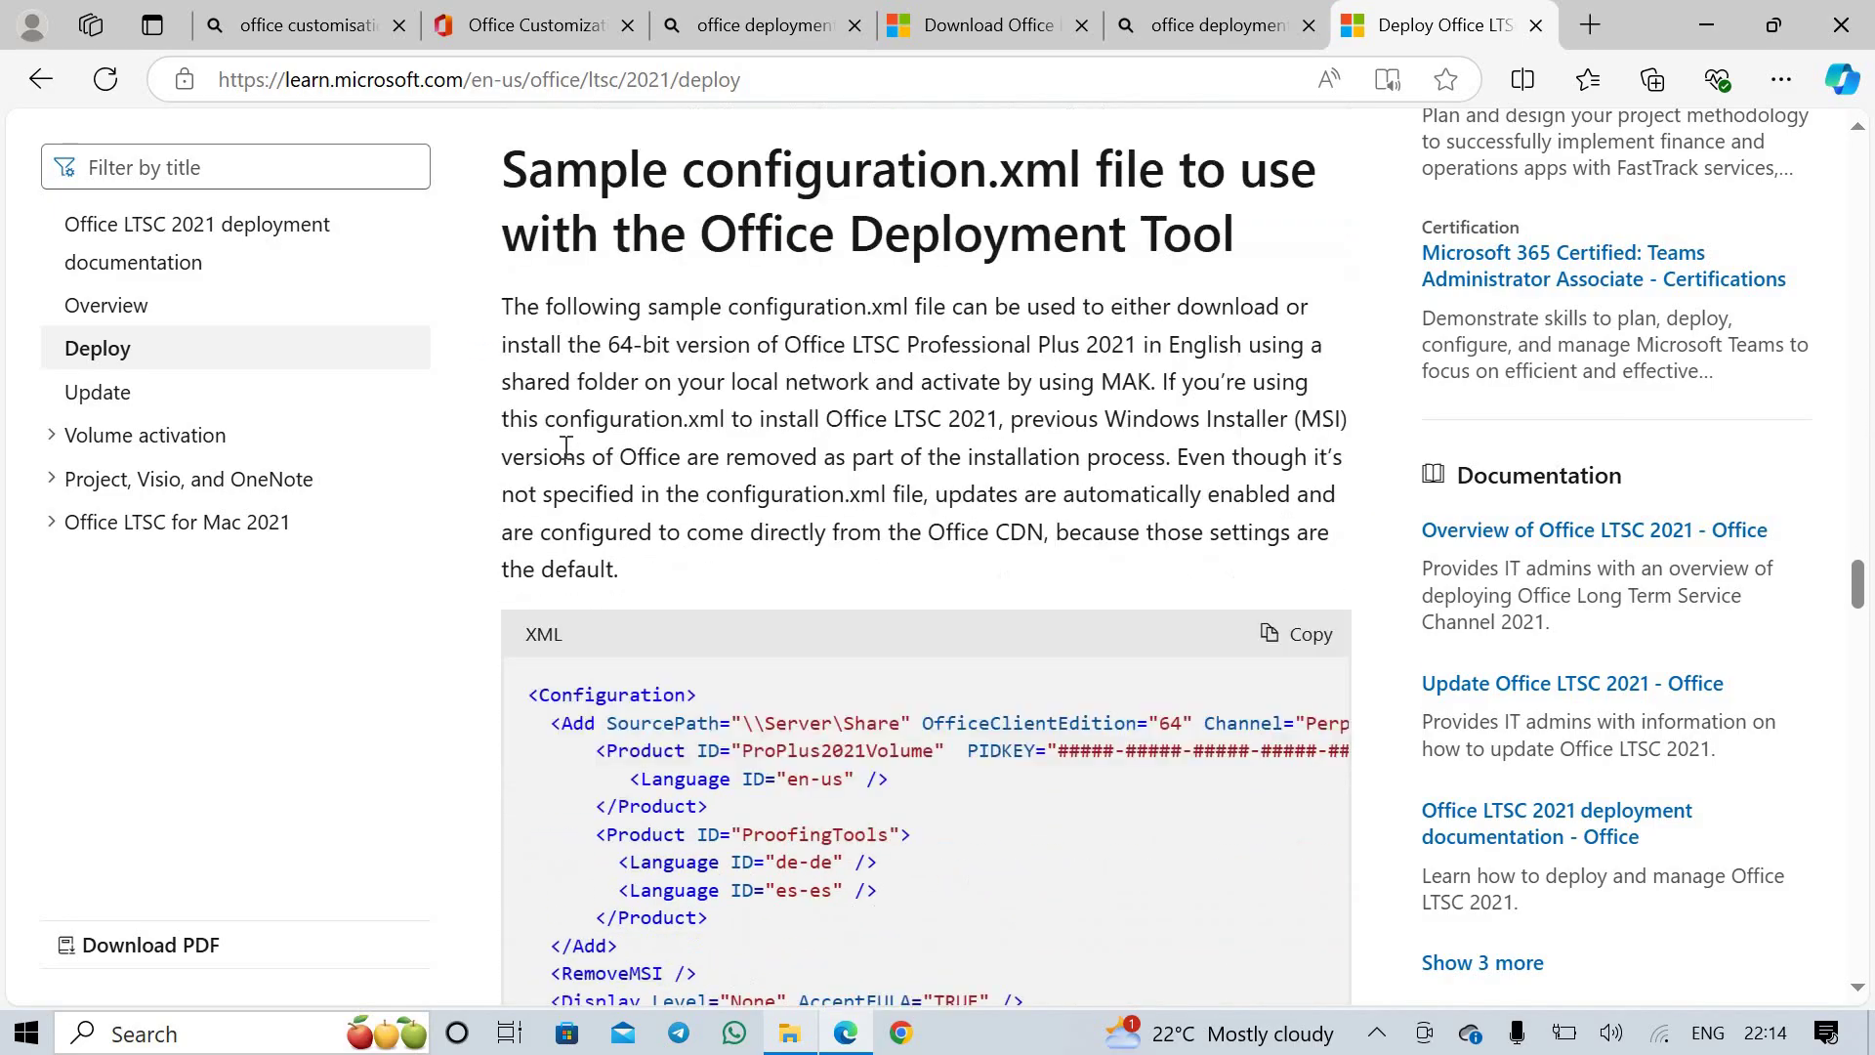
scroll(565, 448, "down", 9)
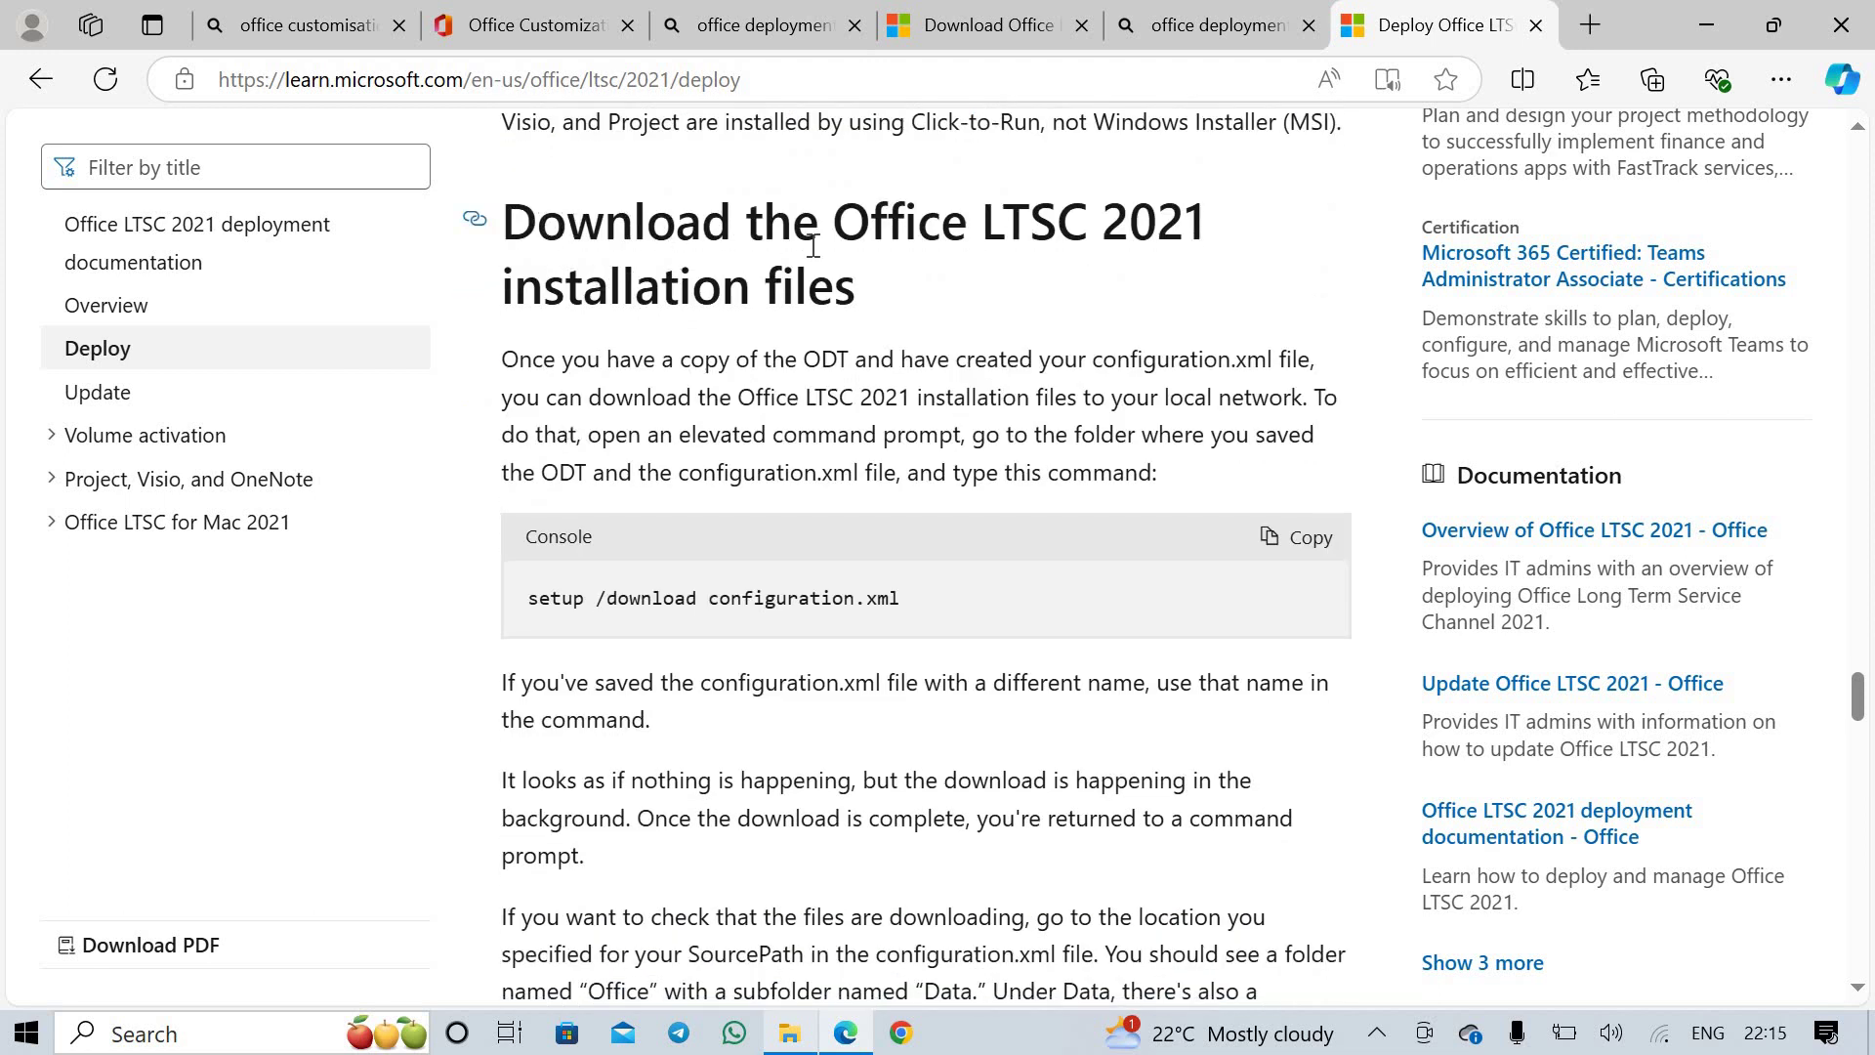
scroll(965, 237, "down", 15)
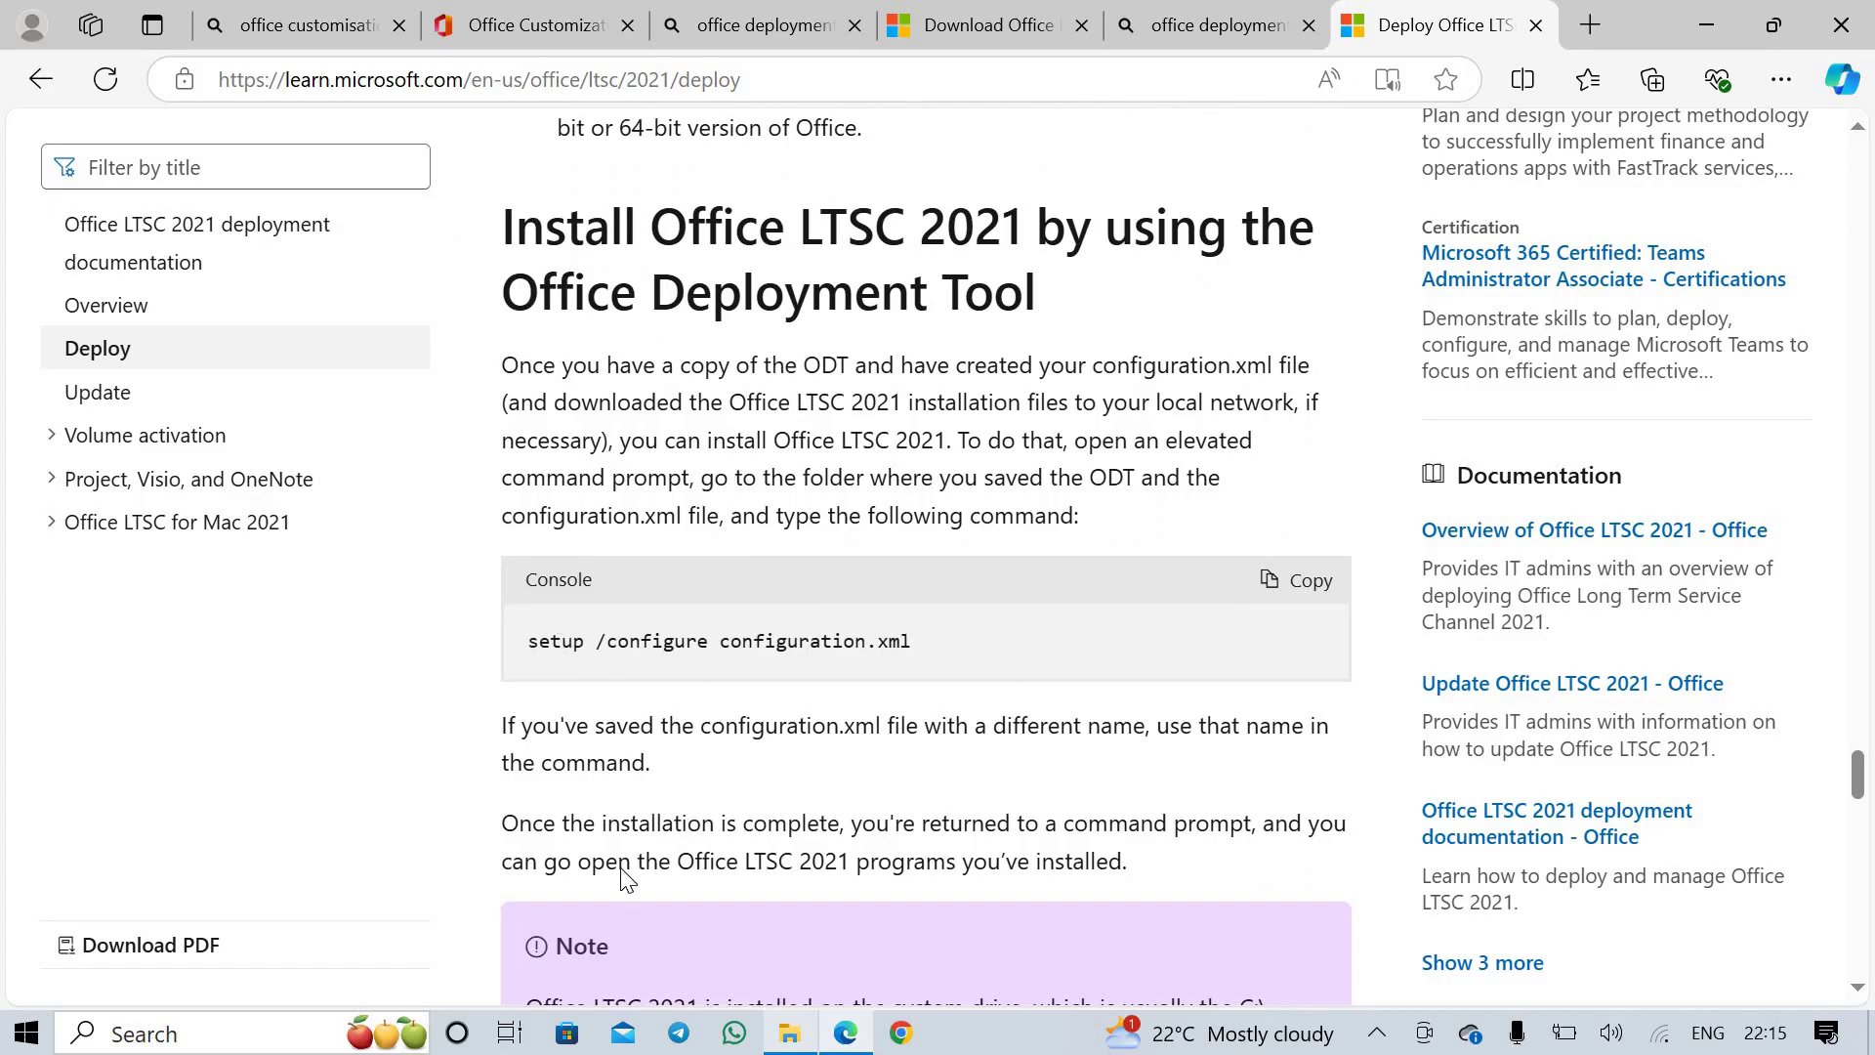
Launch Command Prompt as administrator from a Start search for cmd
key("super+s")
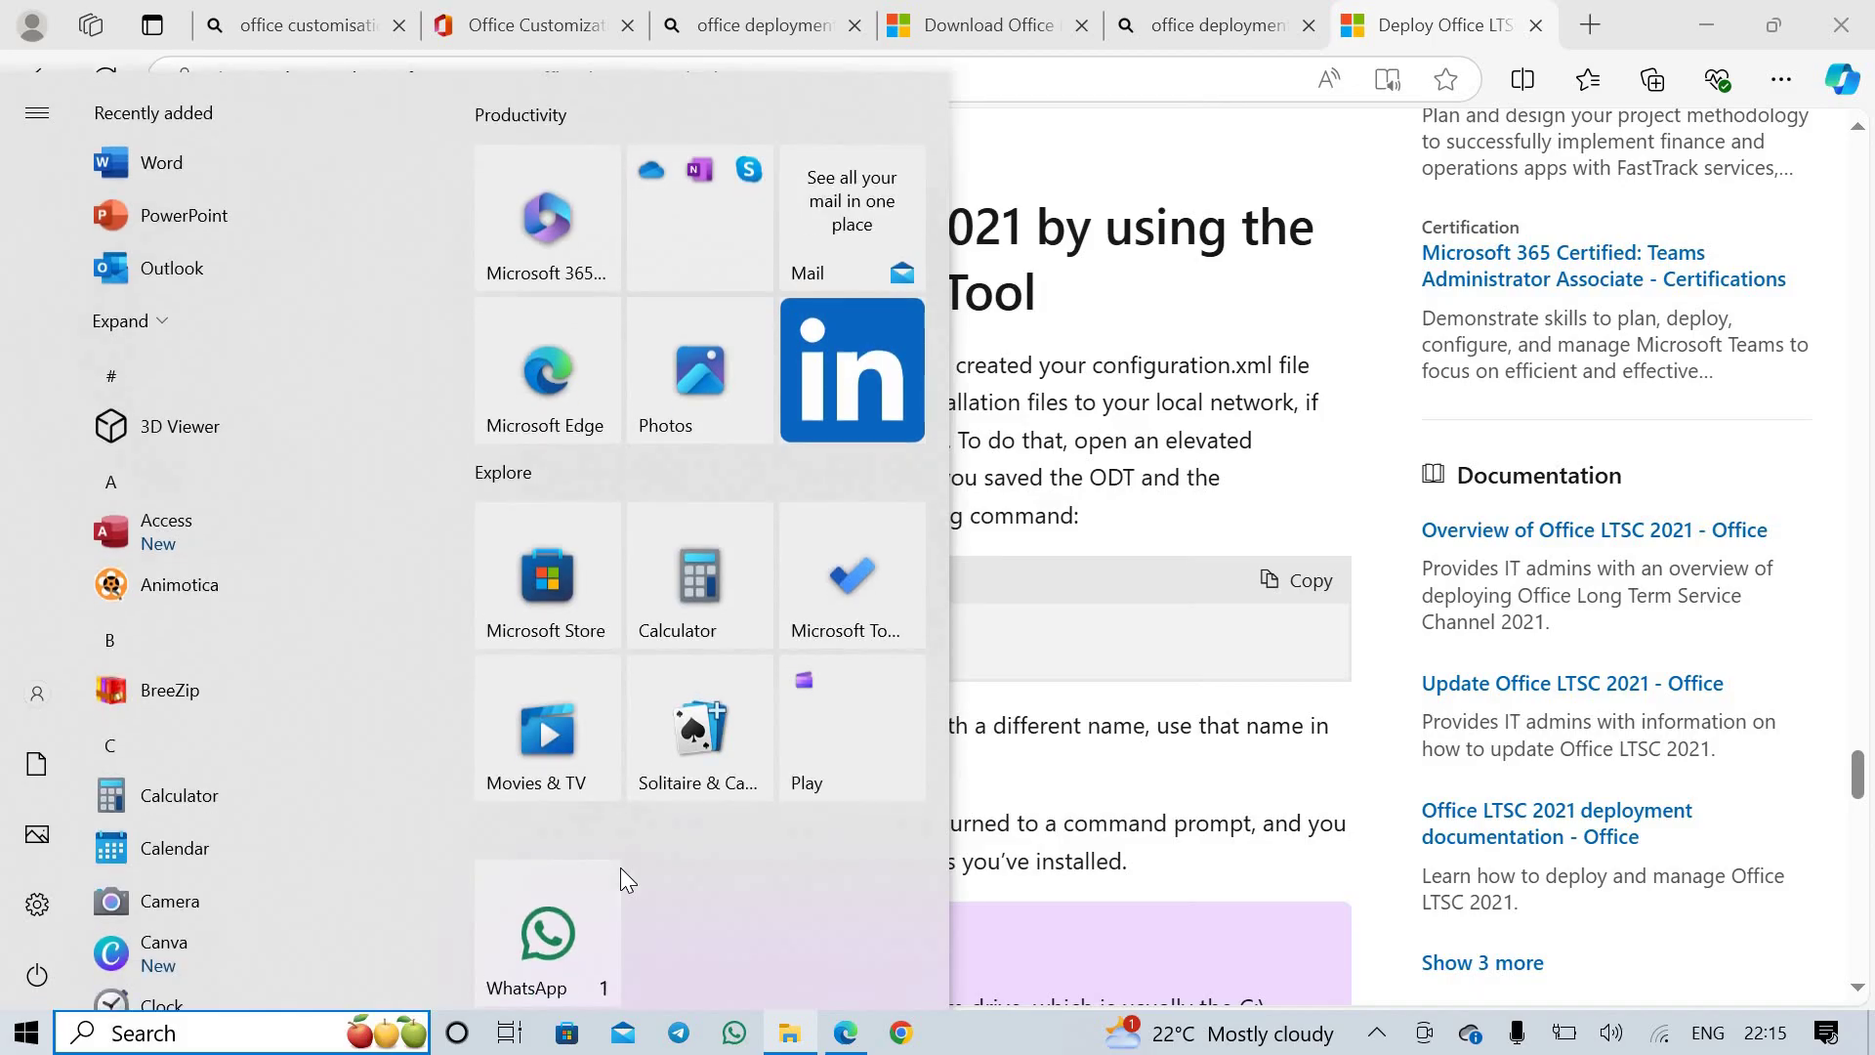
type("cmd")
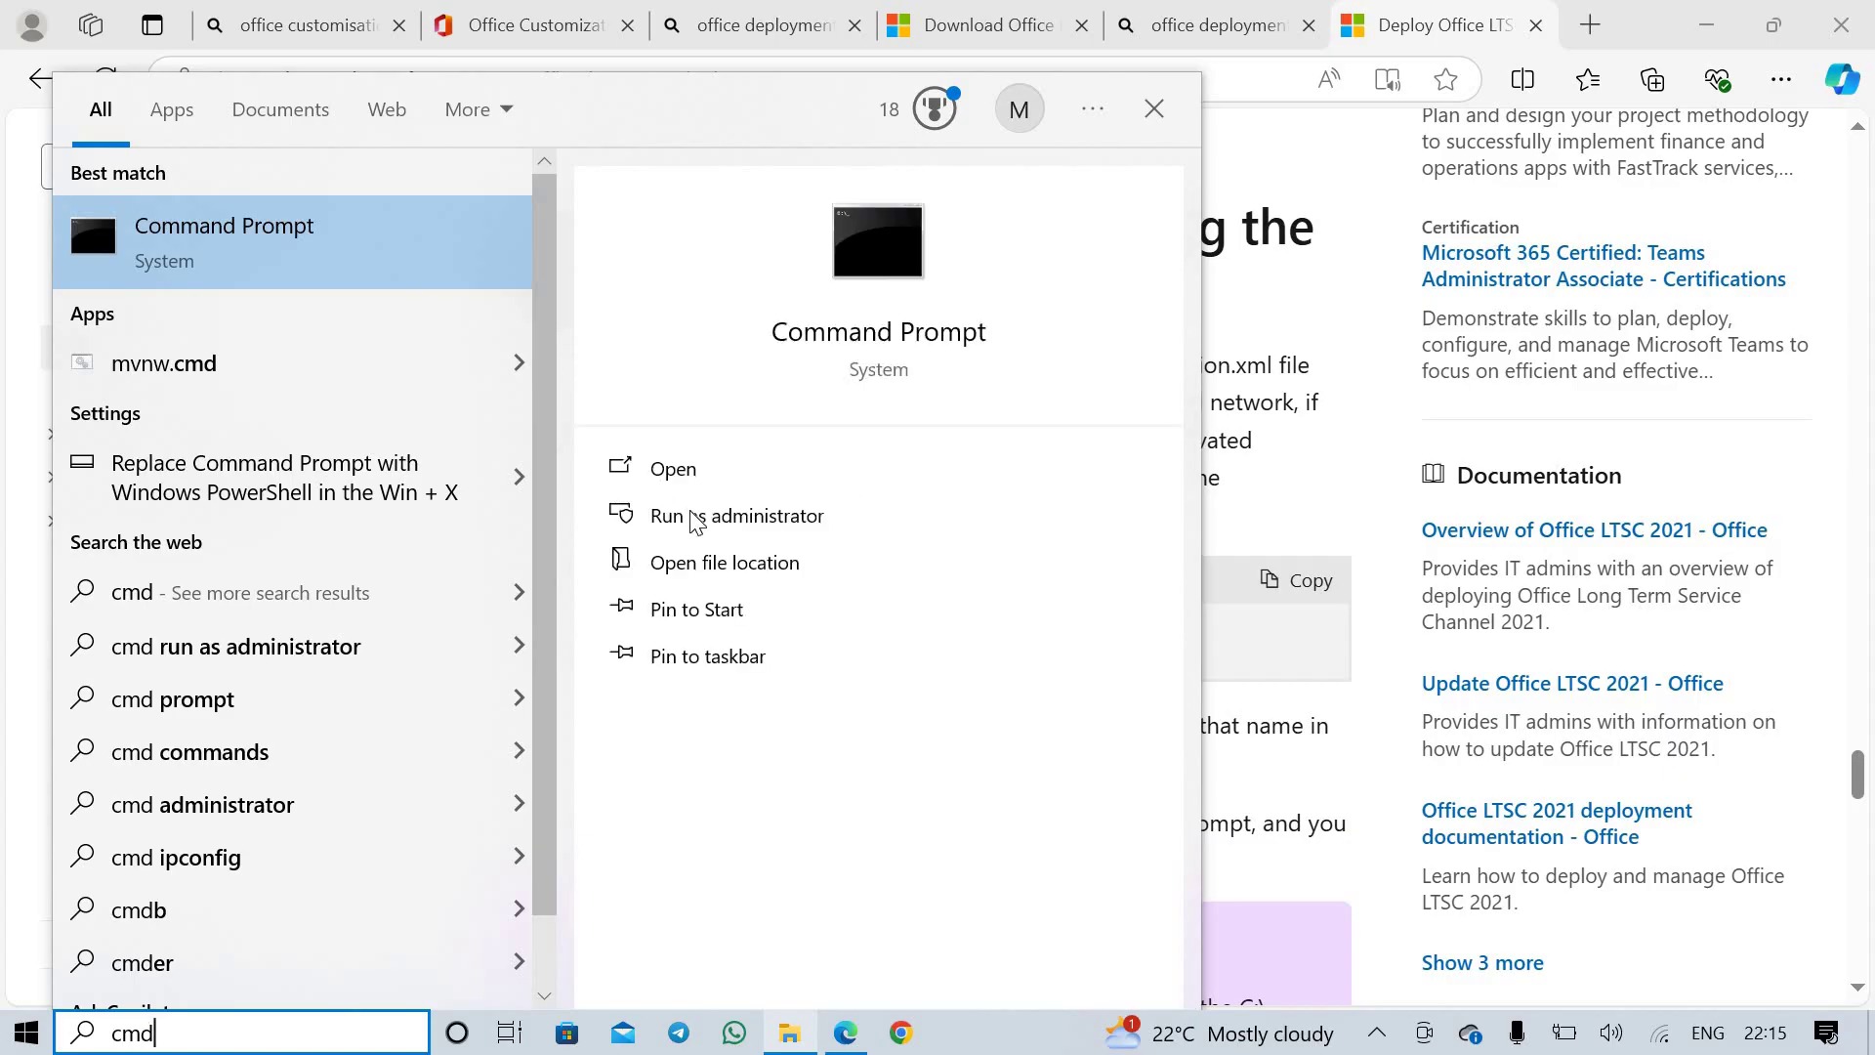
left_click(720, 521)
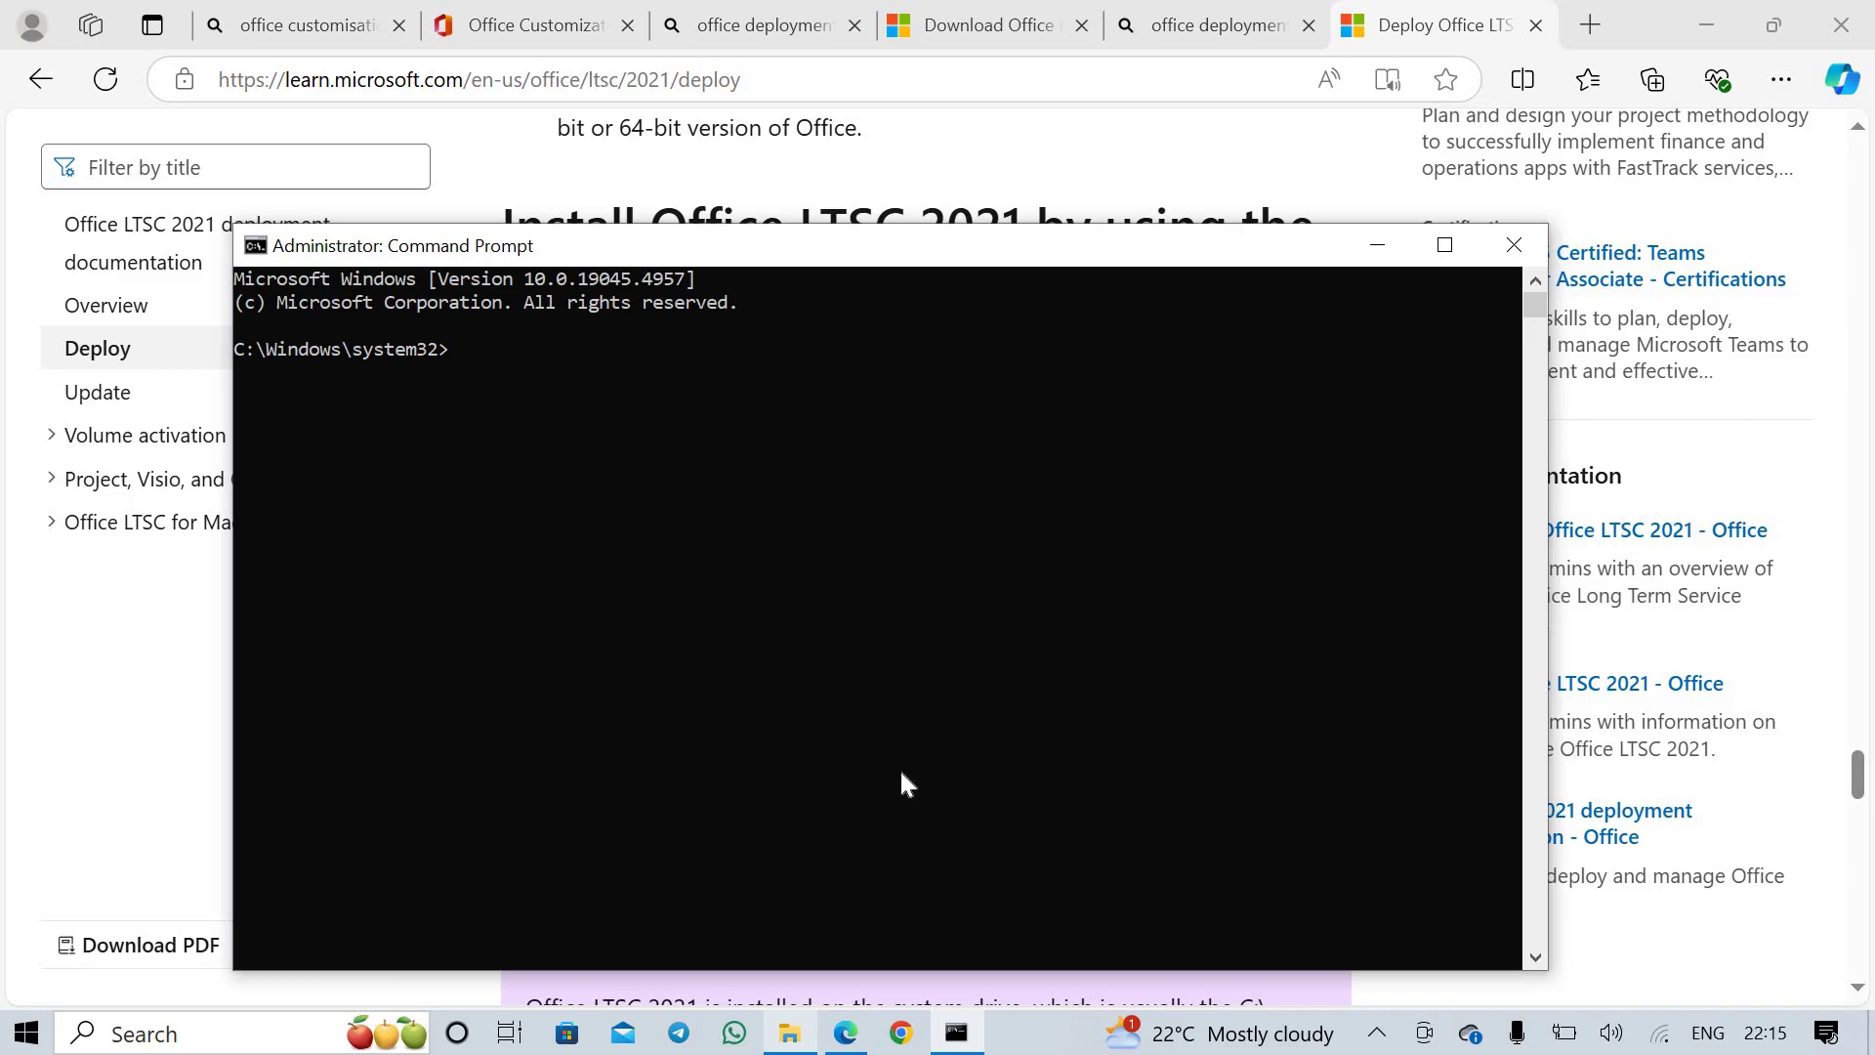
Copy the office21 folder path from File Explorer and cd into it in Command Prompt
left_click(809, 1043)
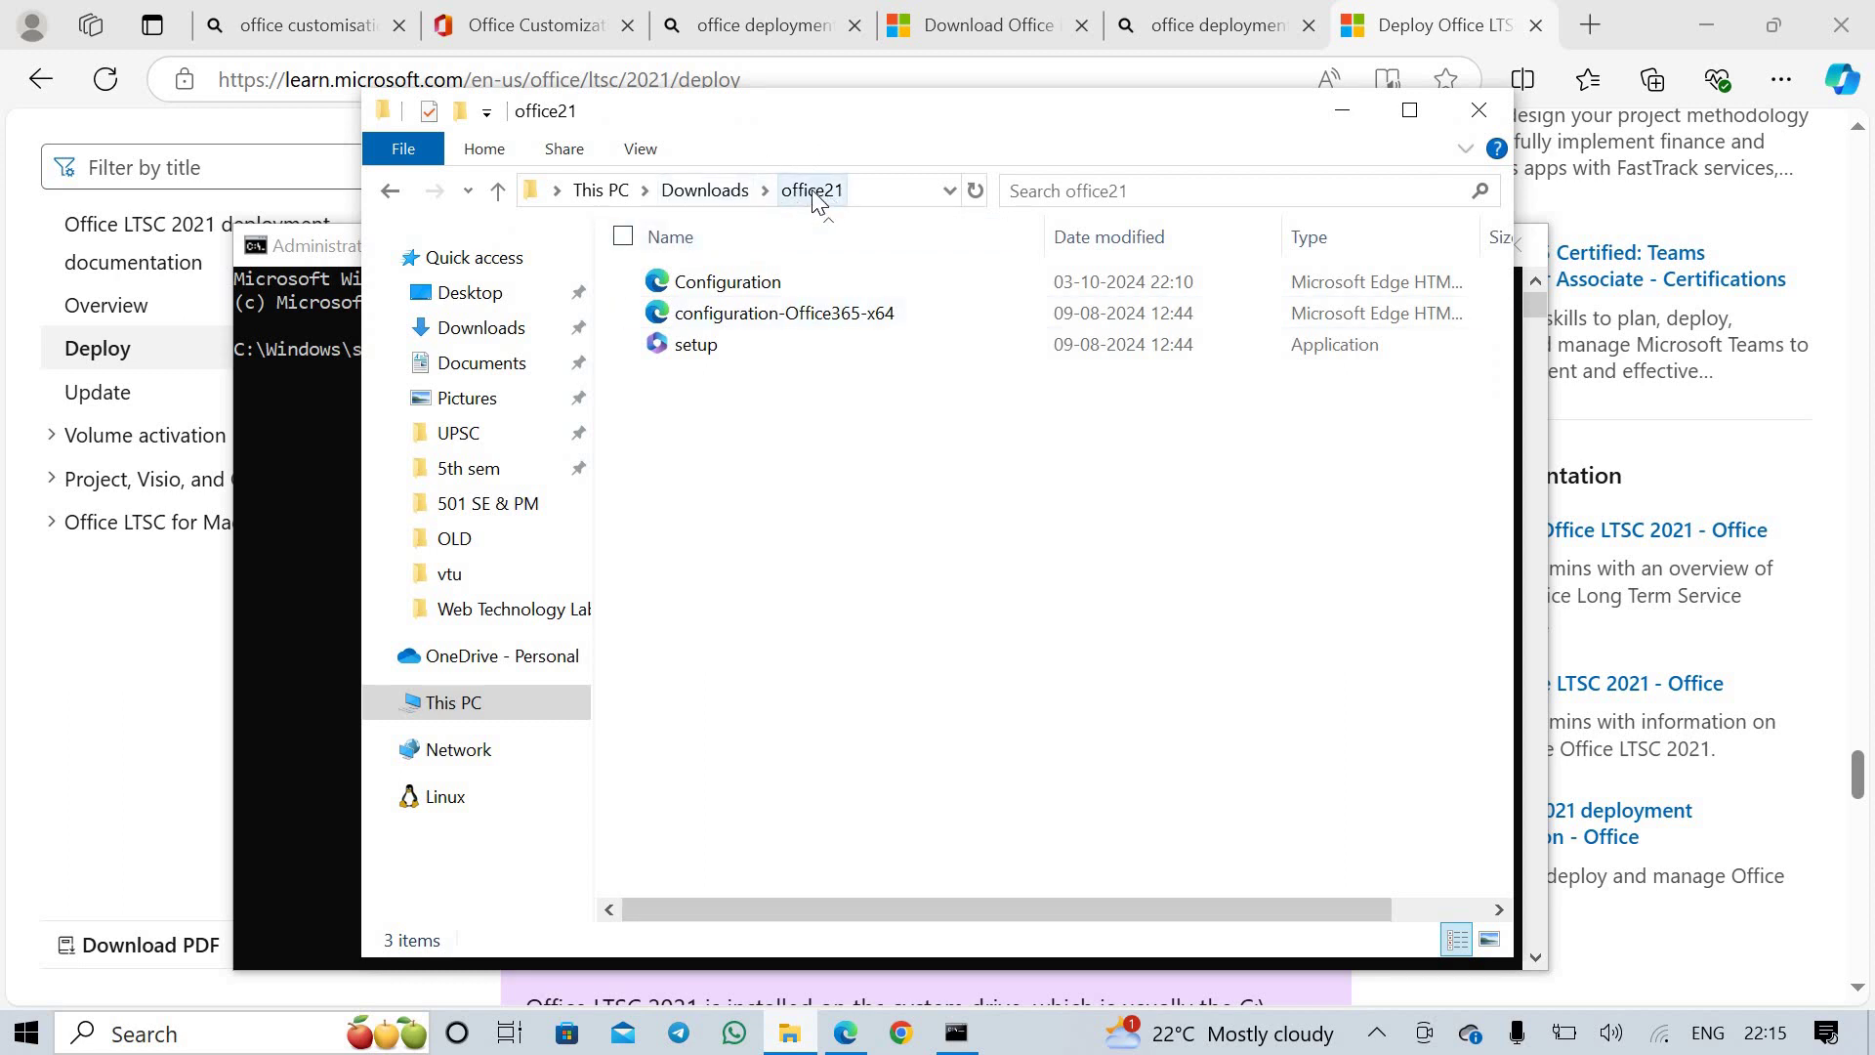
left_click(851, 192)
key("ctrl+c")
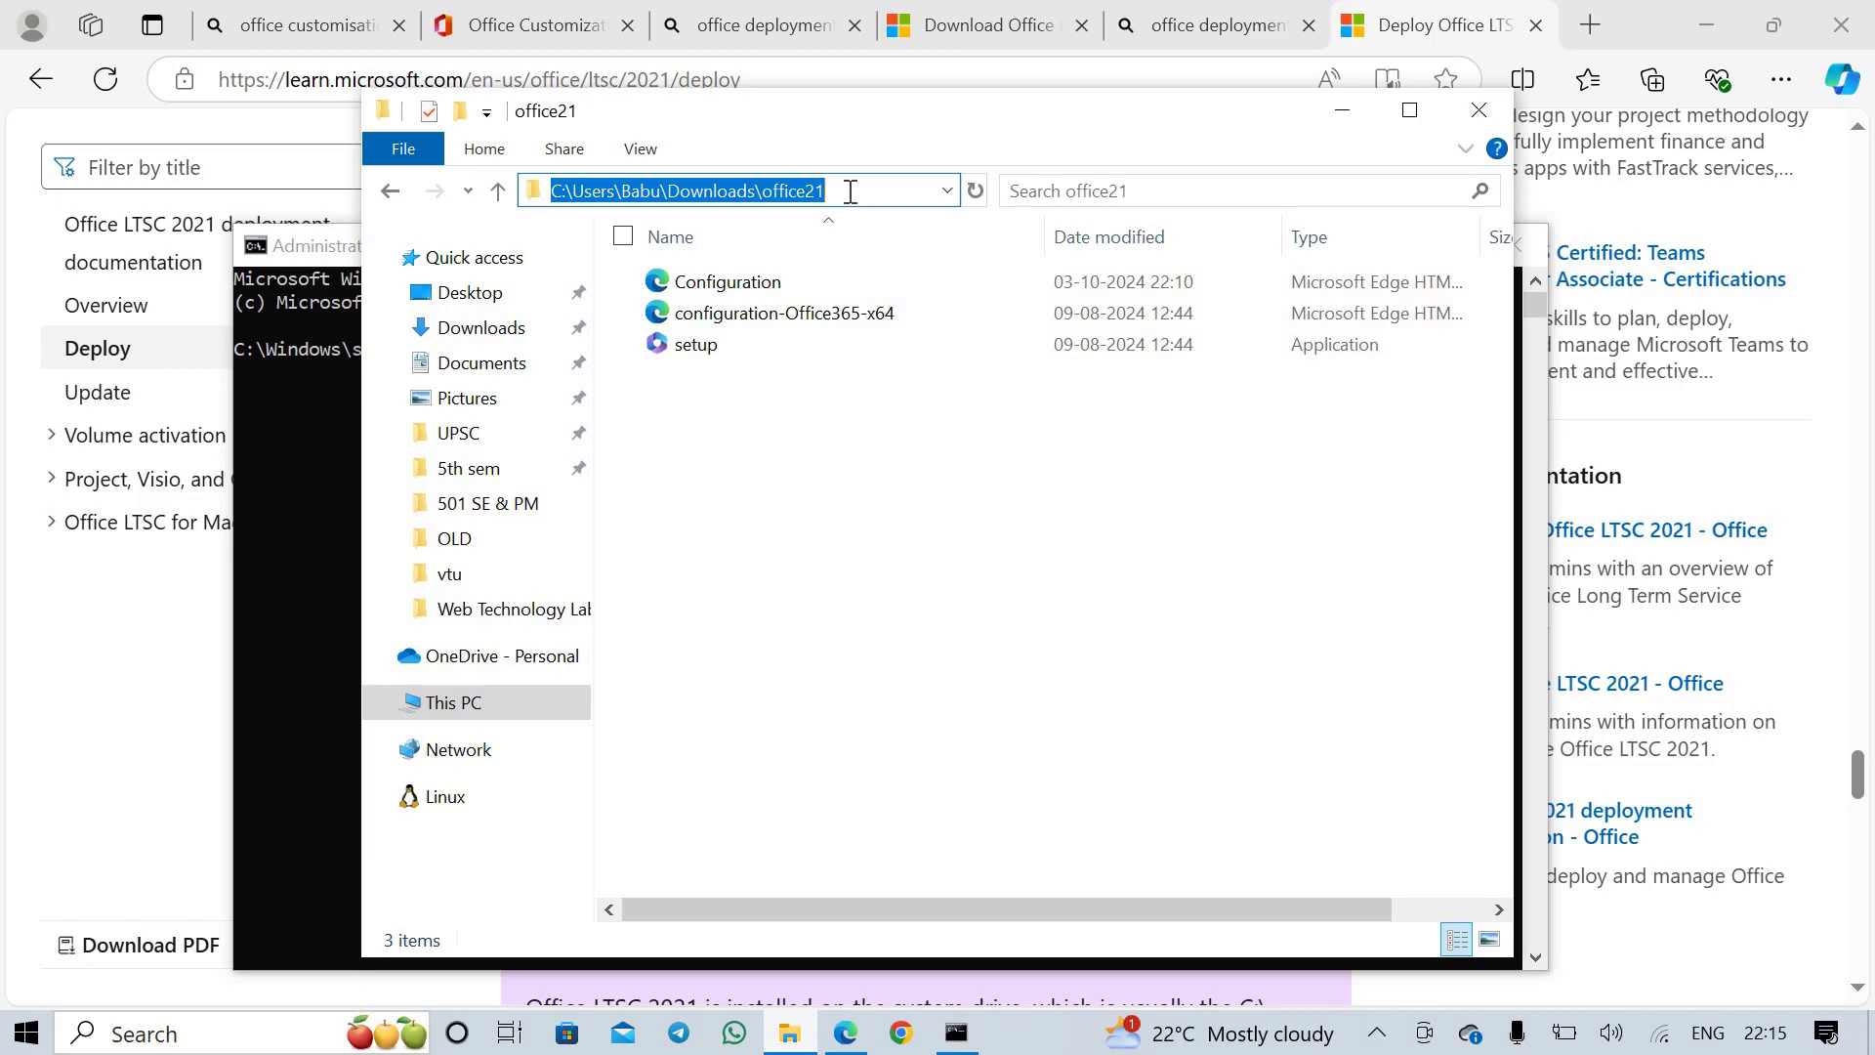
left_click(957, 1032)
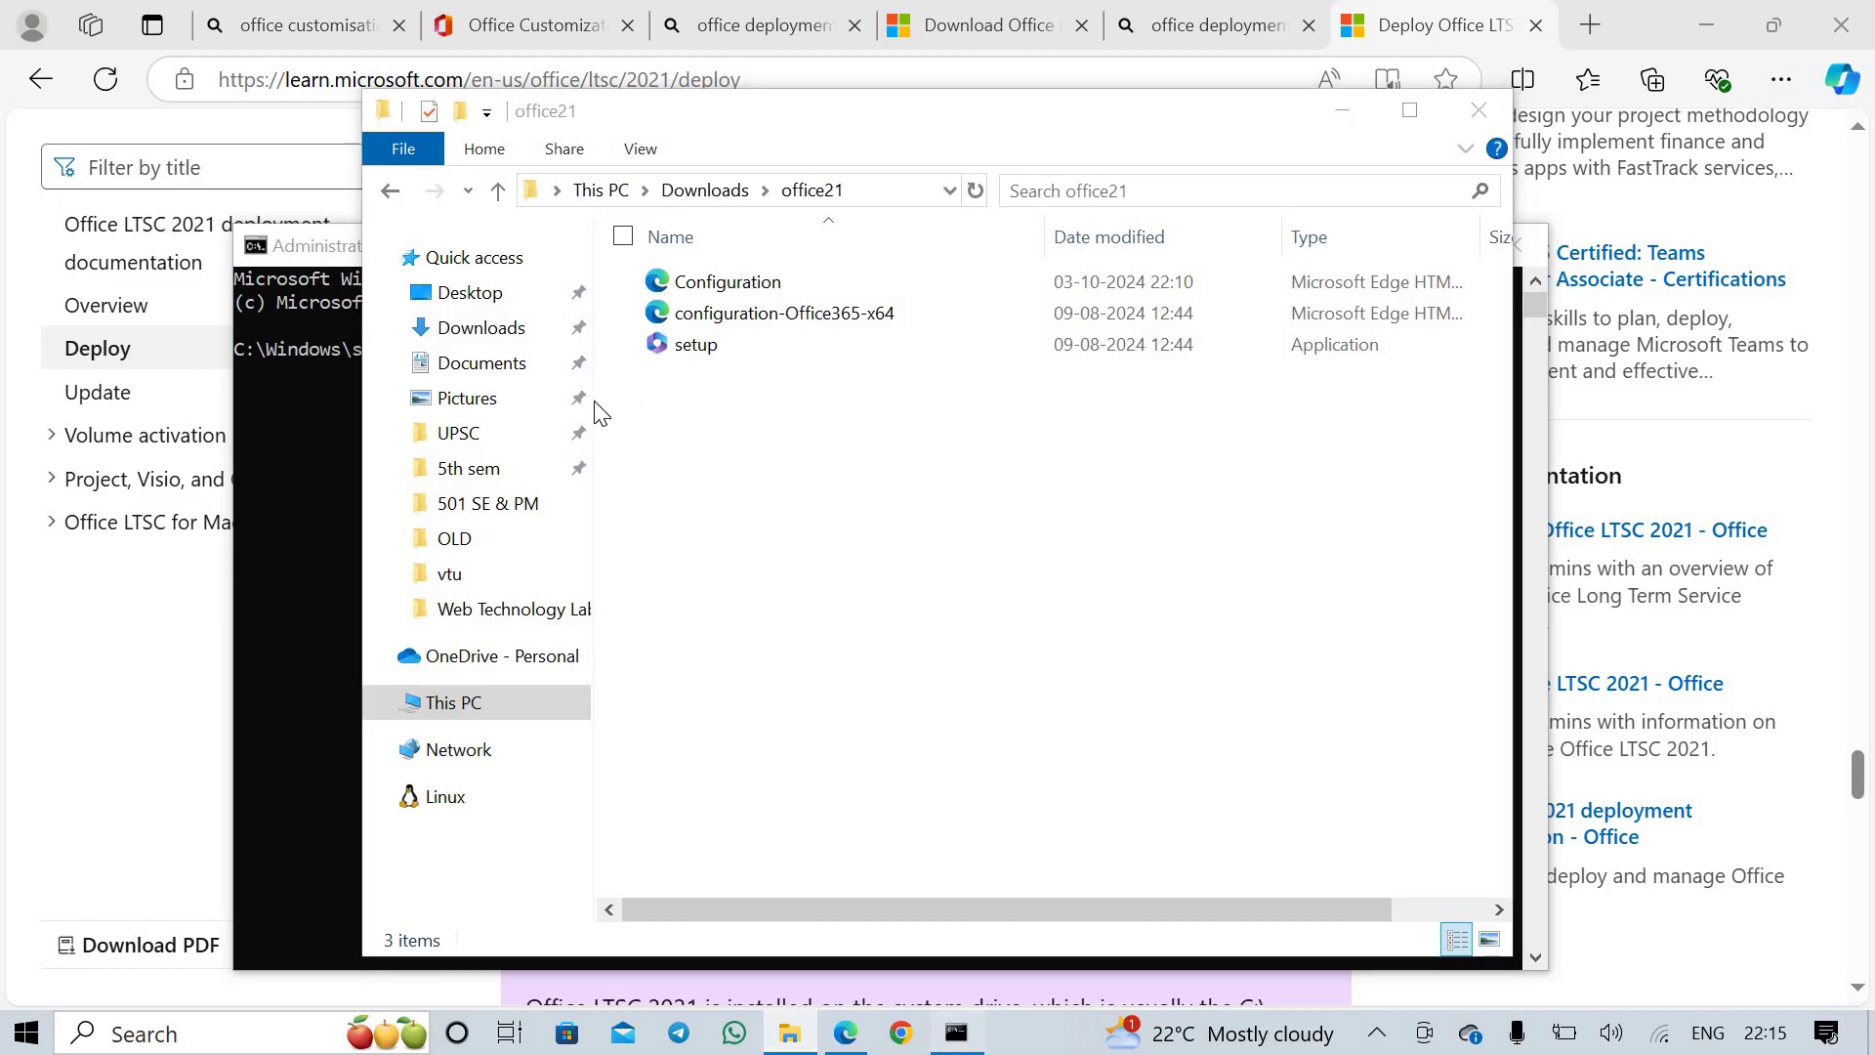
type("cd")
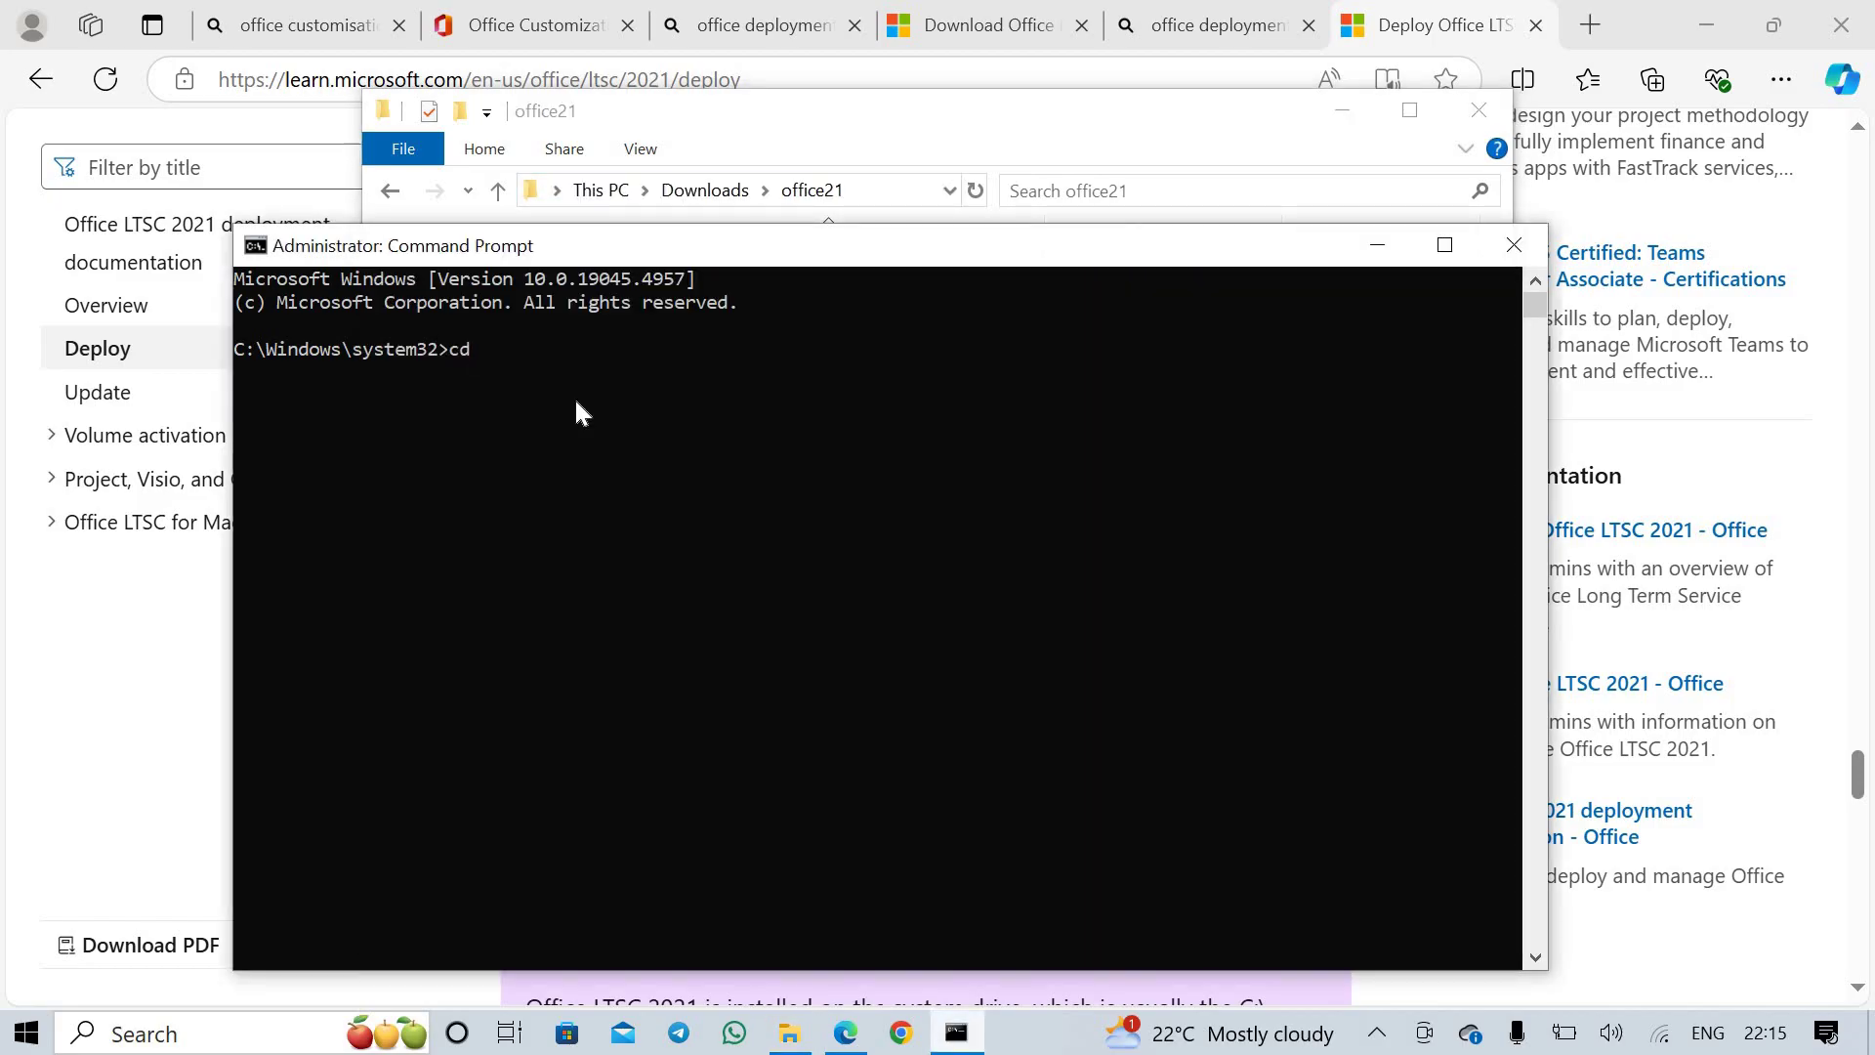
key("ctrl+v")
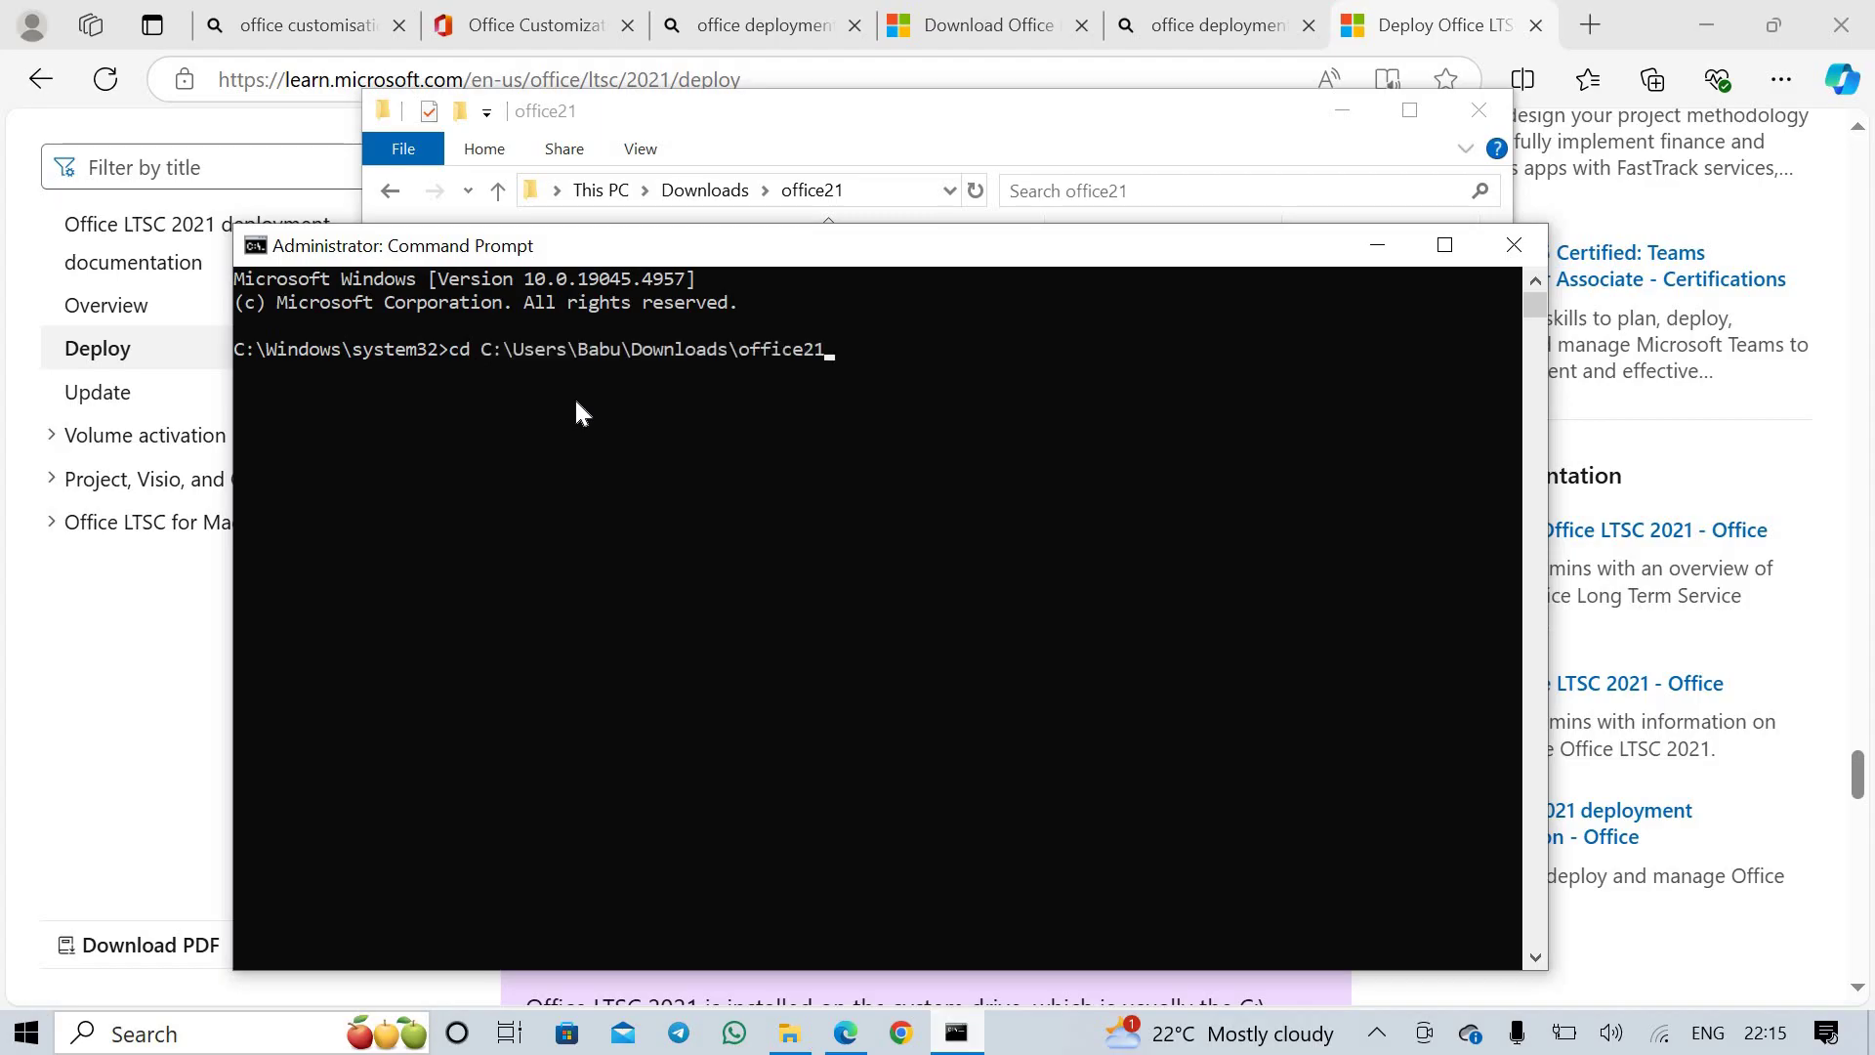
key("Return")
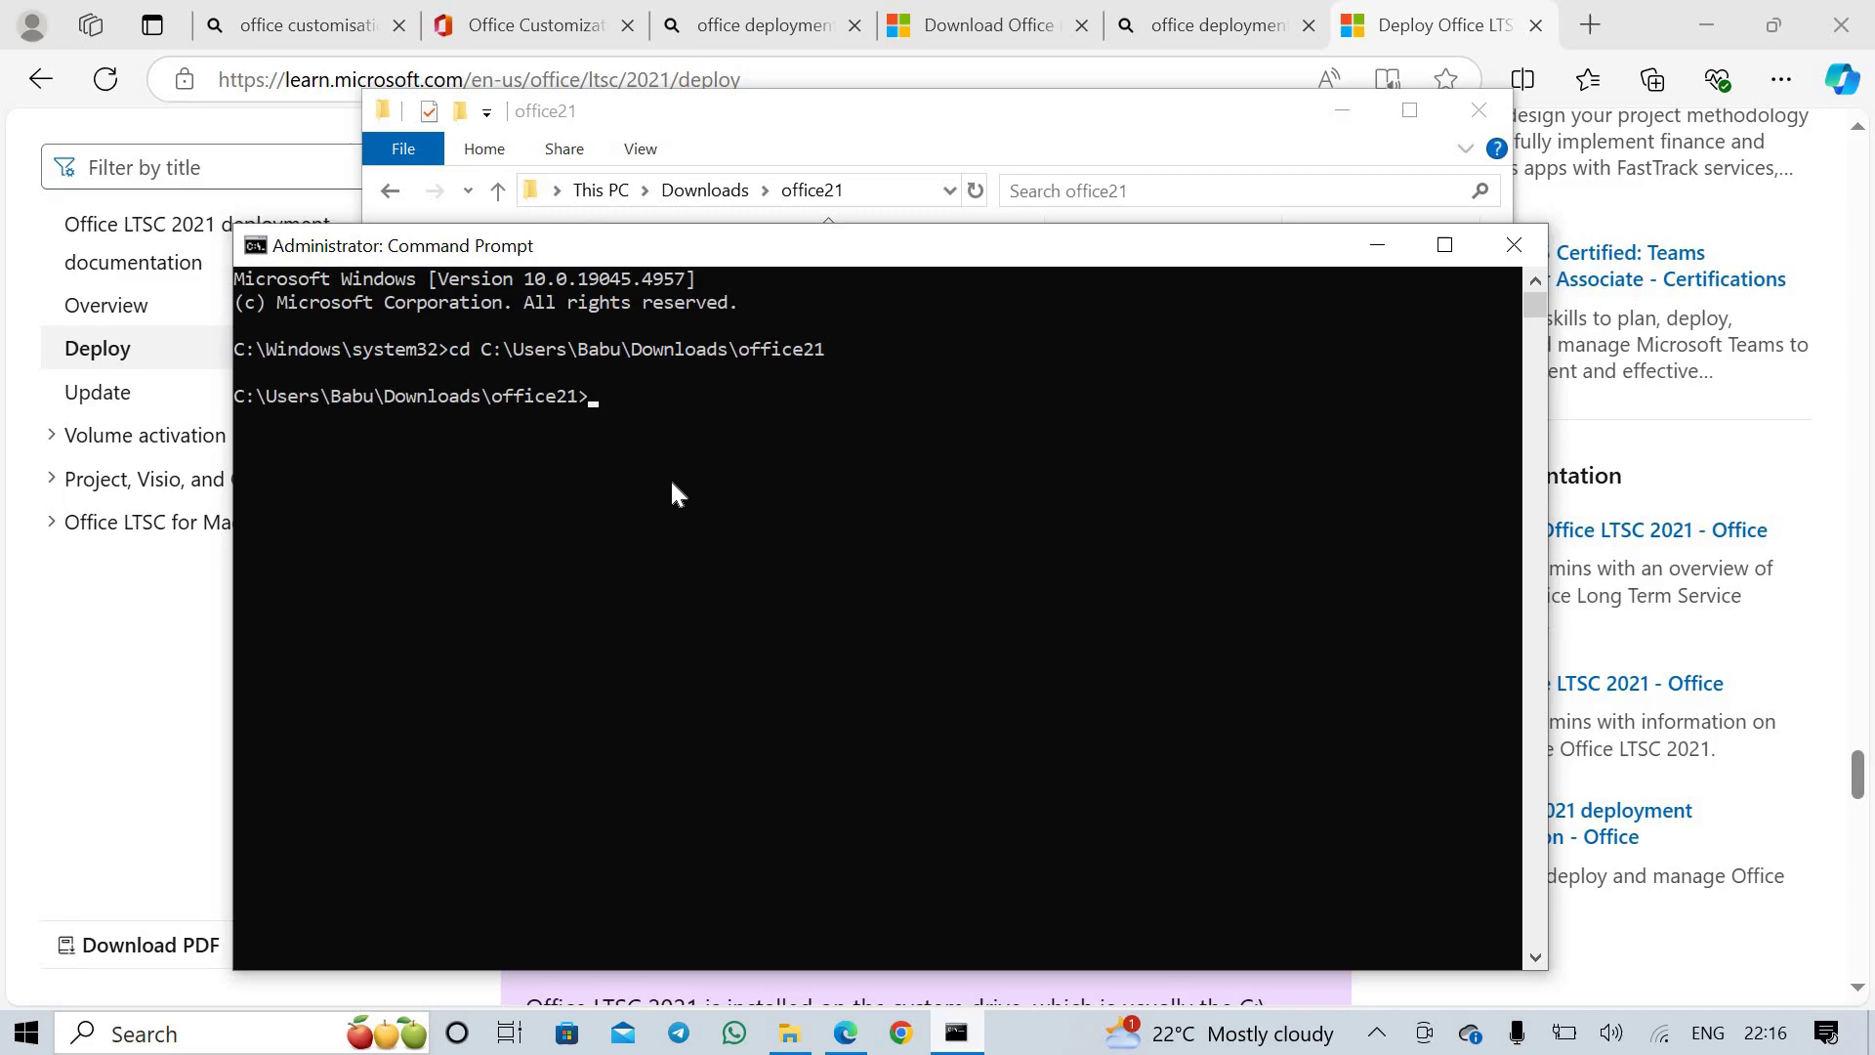
Copy 'setup /configure configuration.xml' from the article and run it in Command Prompt
left_click(1619, 226)
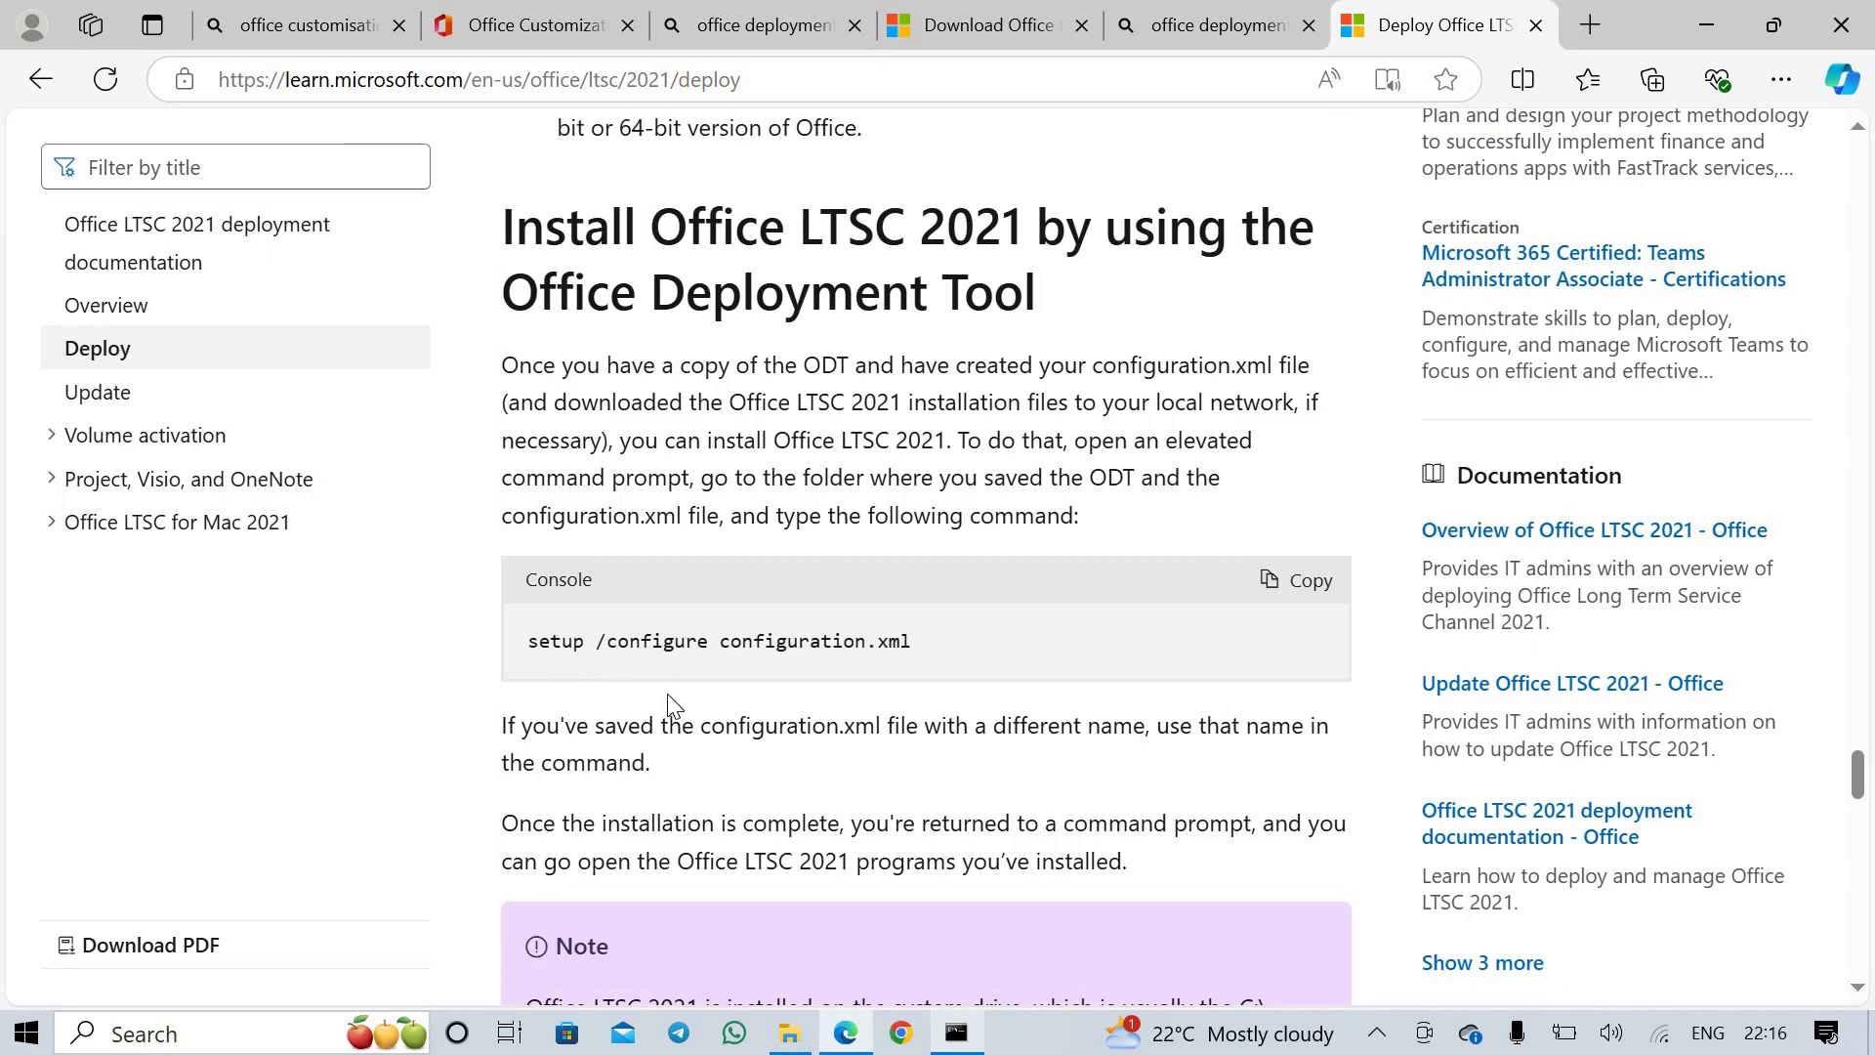
left_click(1297, 584)
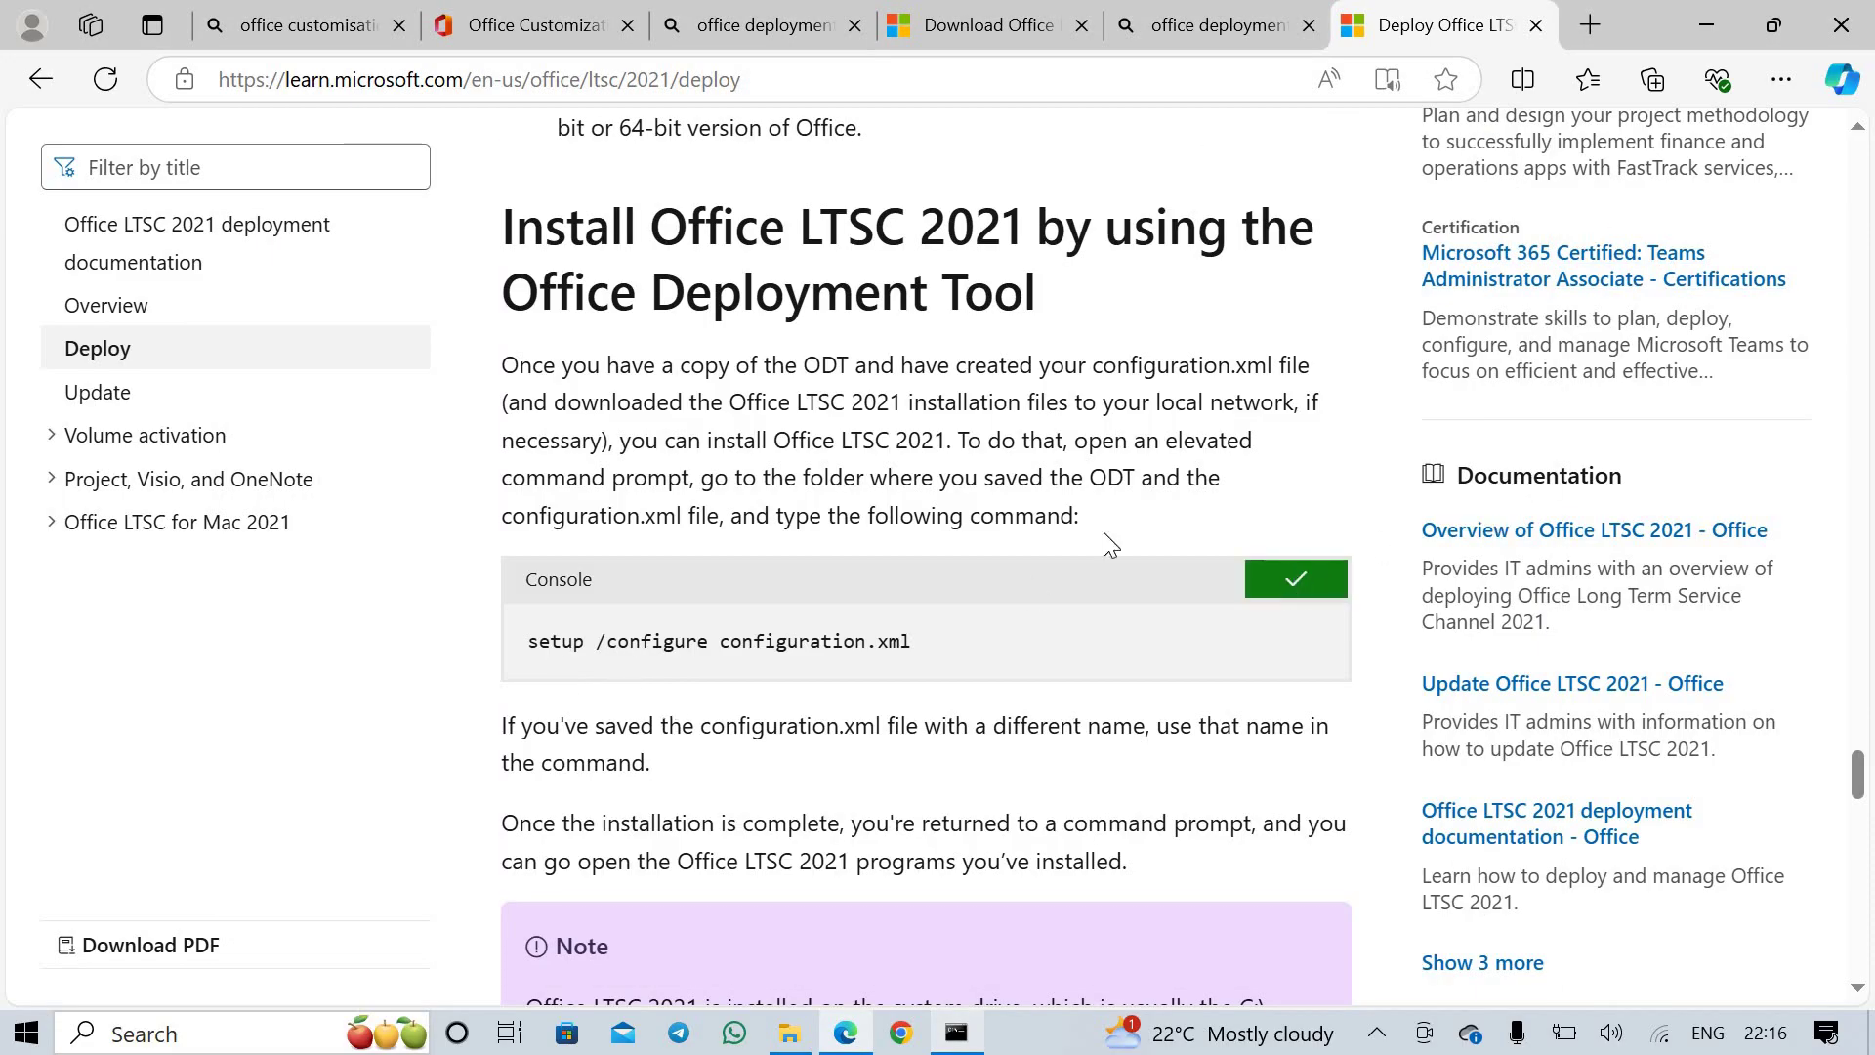
left_click(959, 1035)
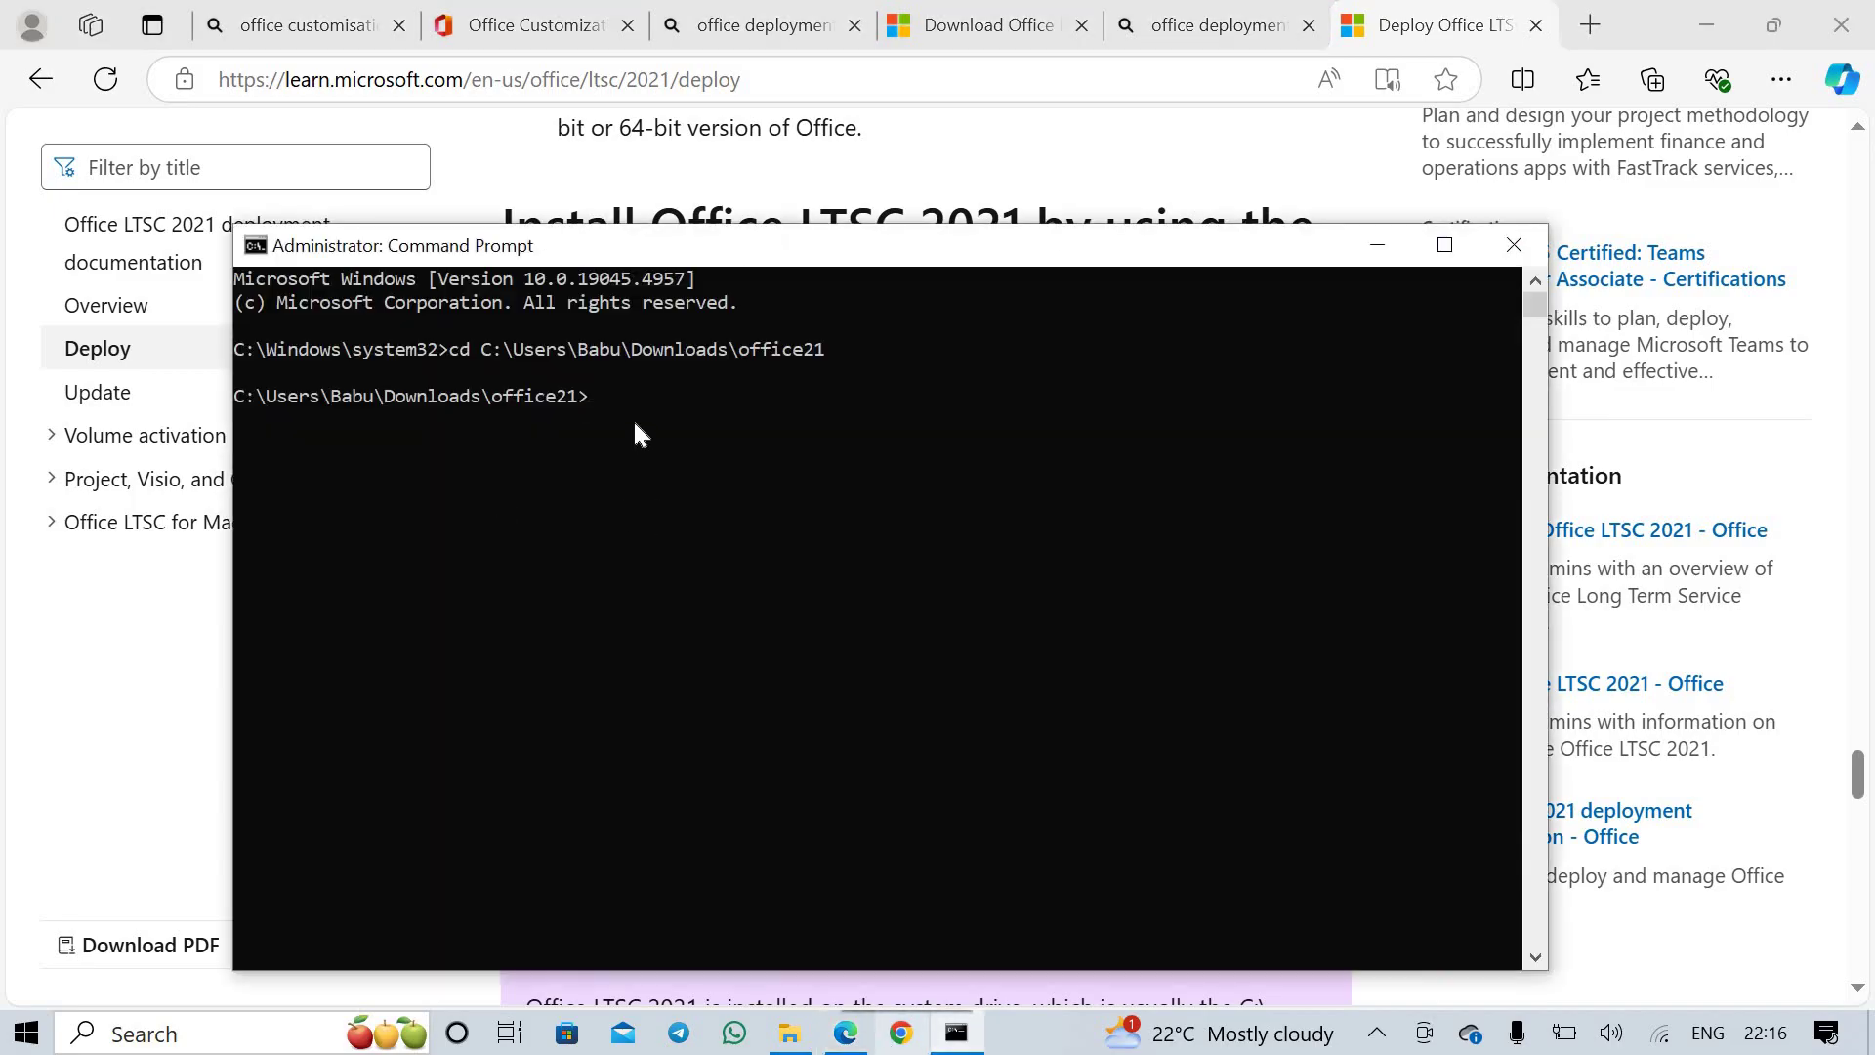
key("ctrl+v")
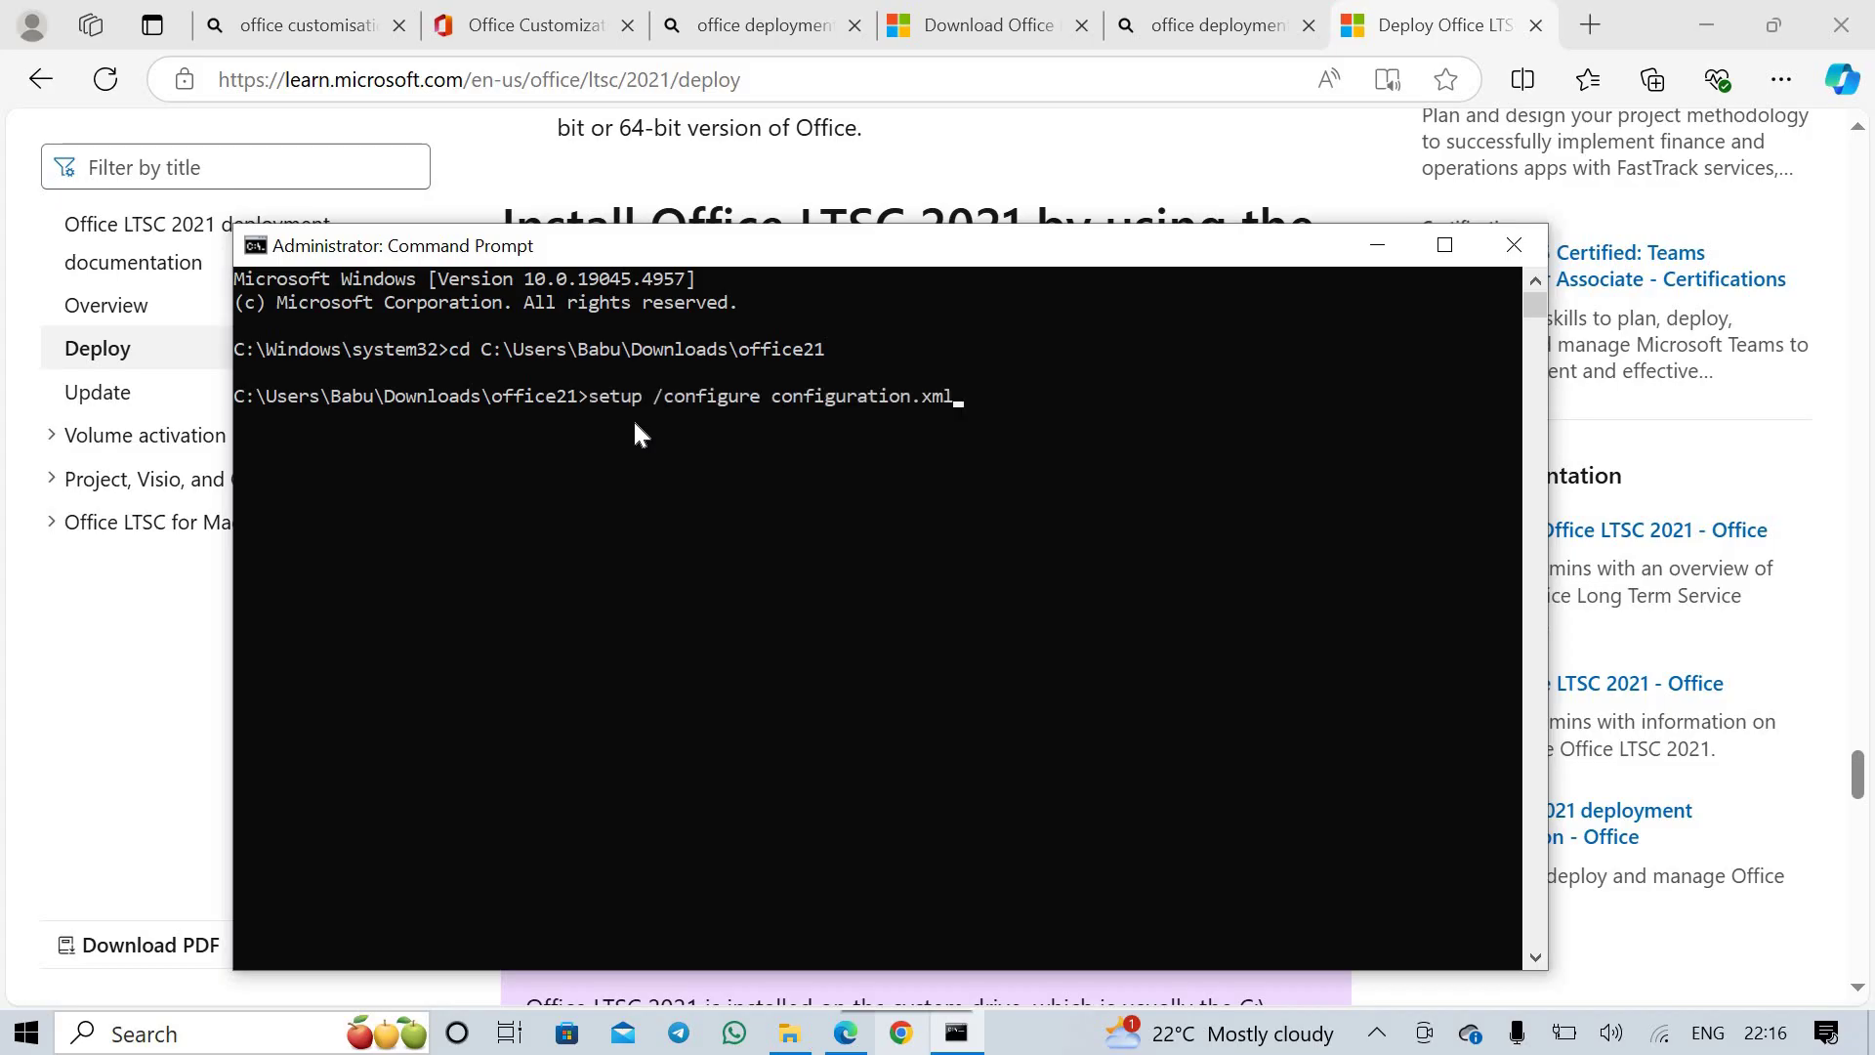
key("Return")
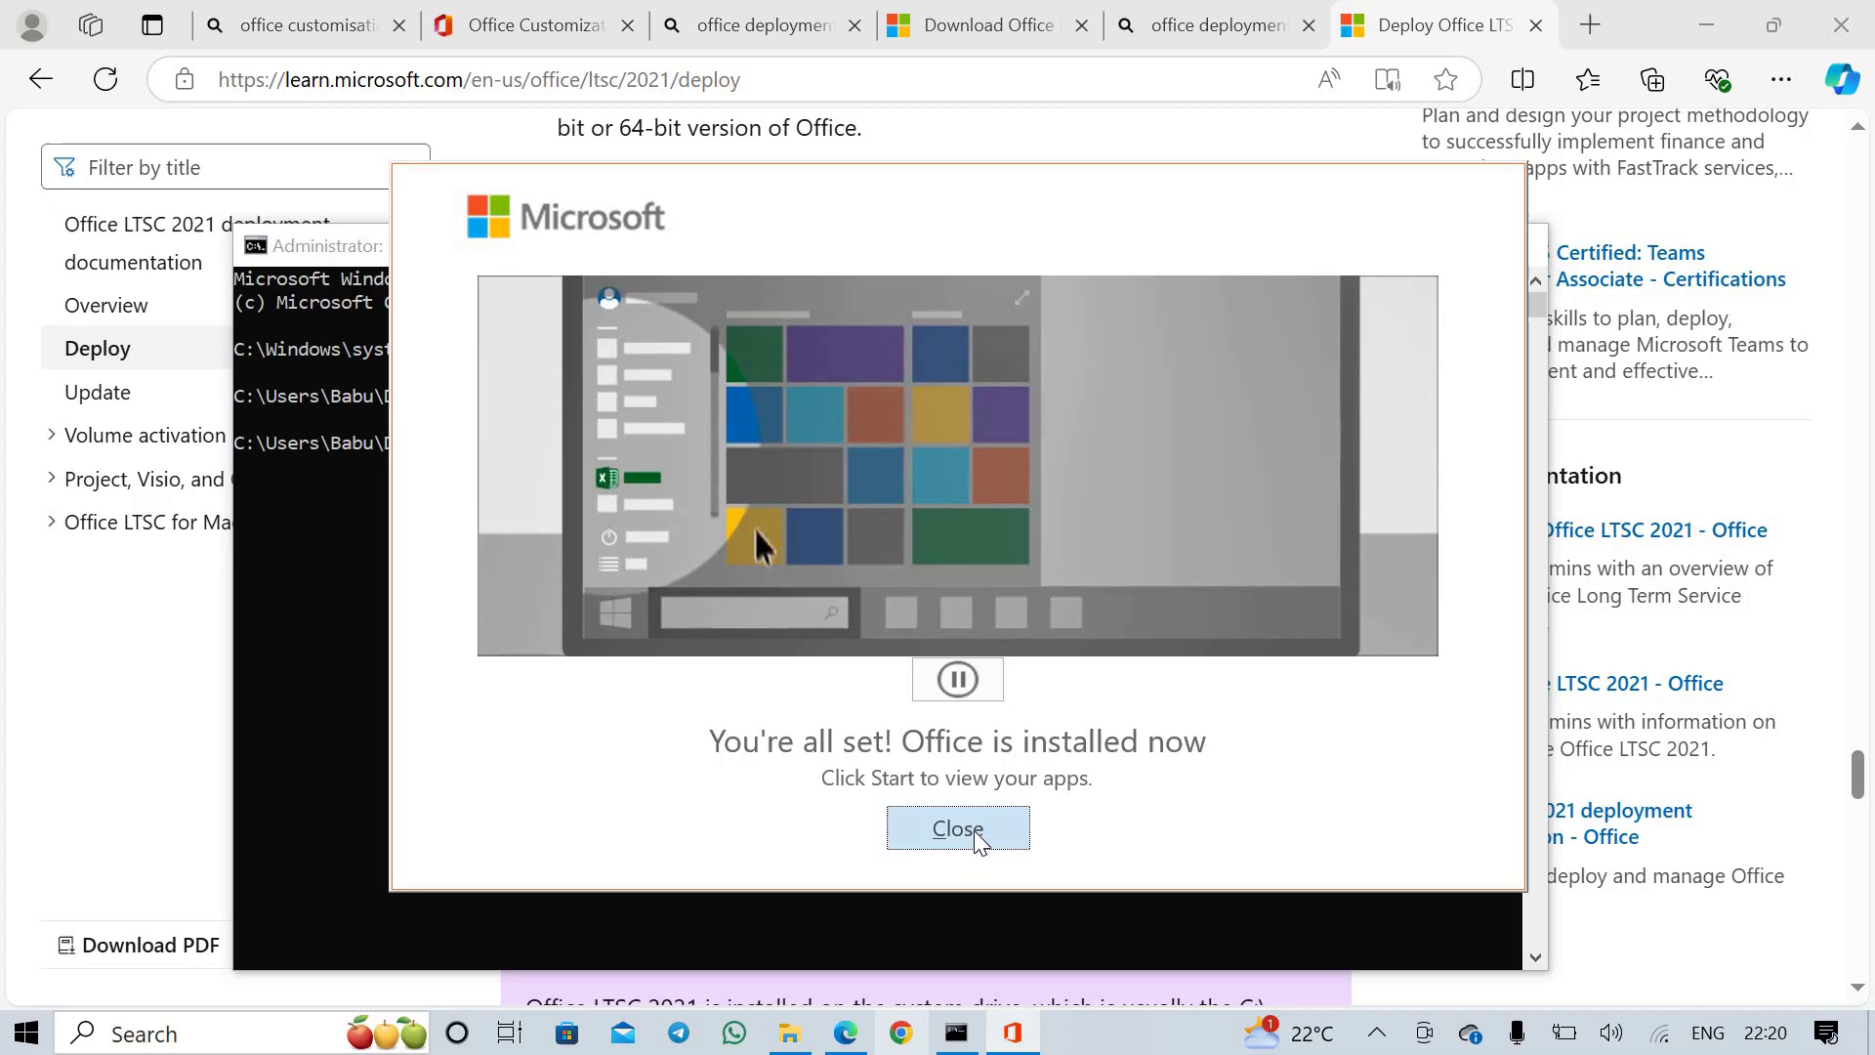
Dismiss the installation-complete message and open a blank document in Word
left_click(976, 838)
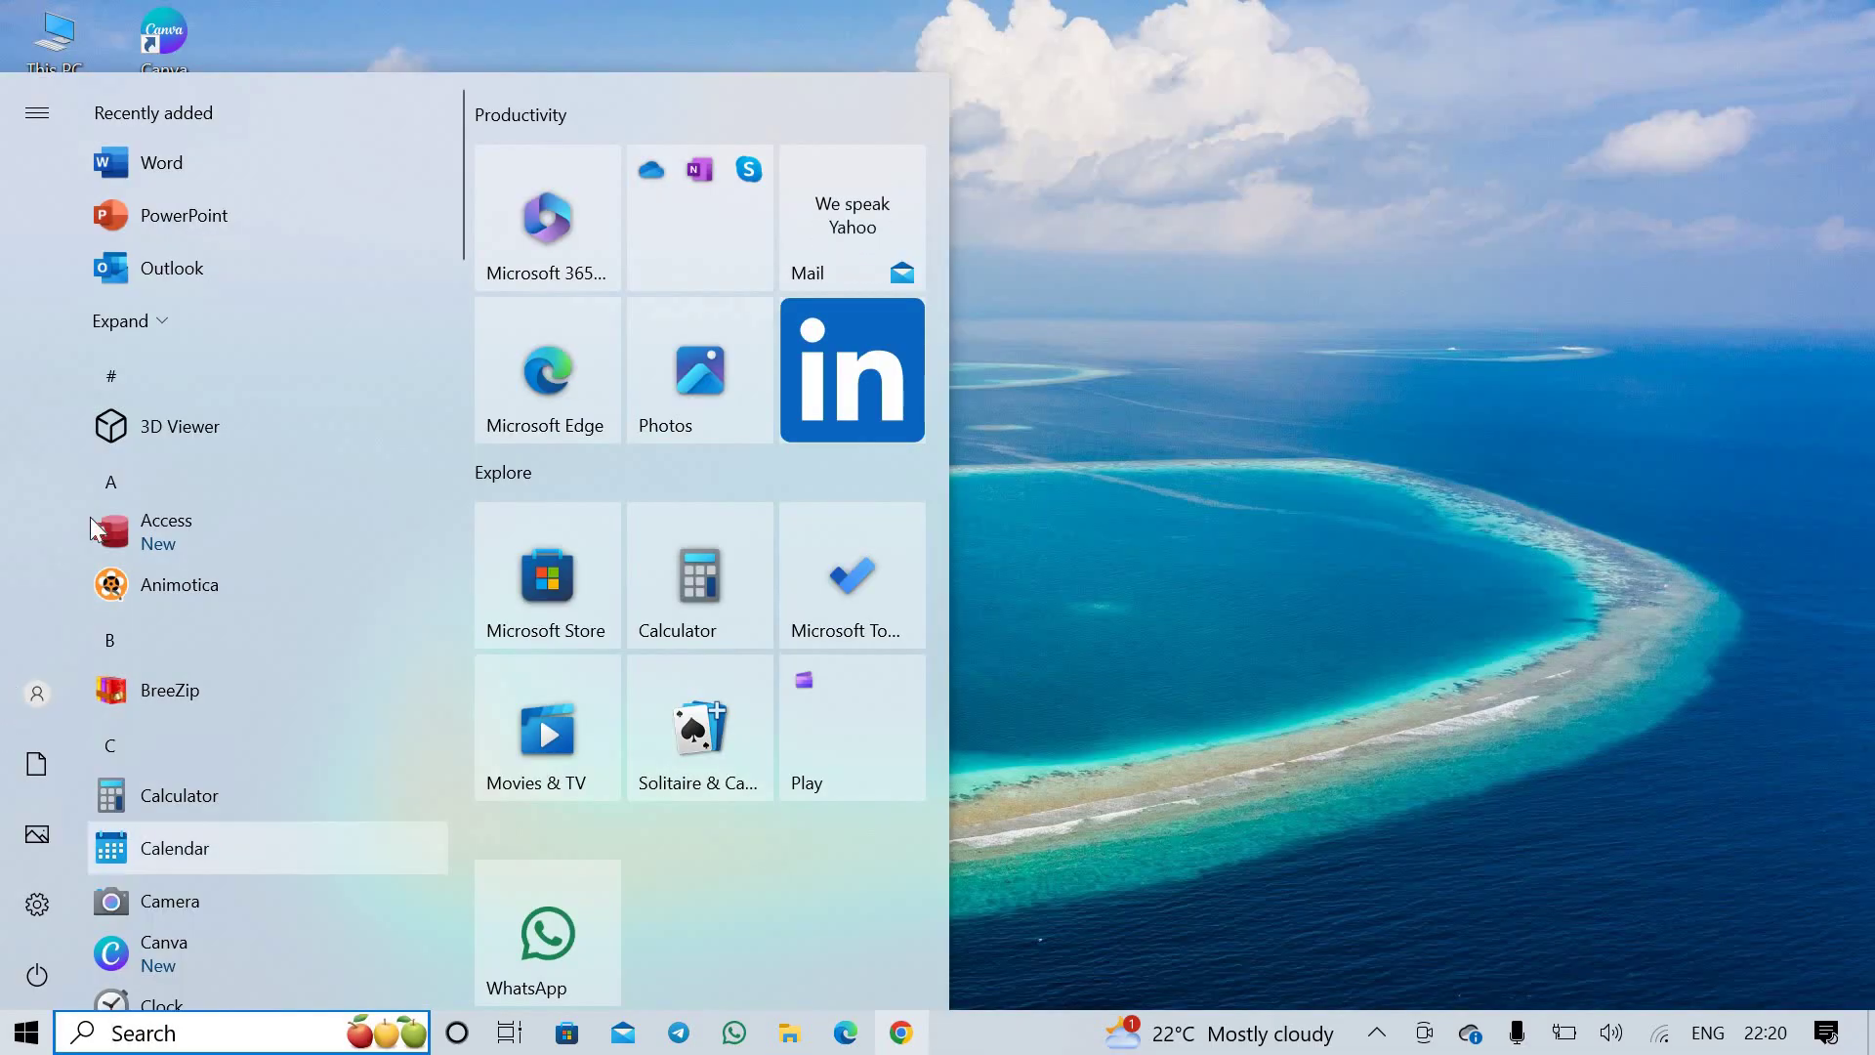
left_click(183, 162)
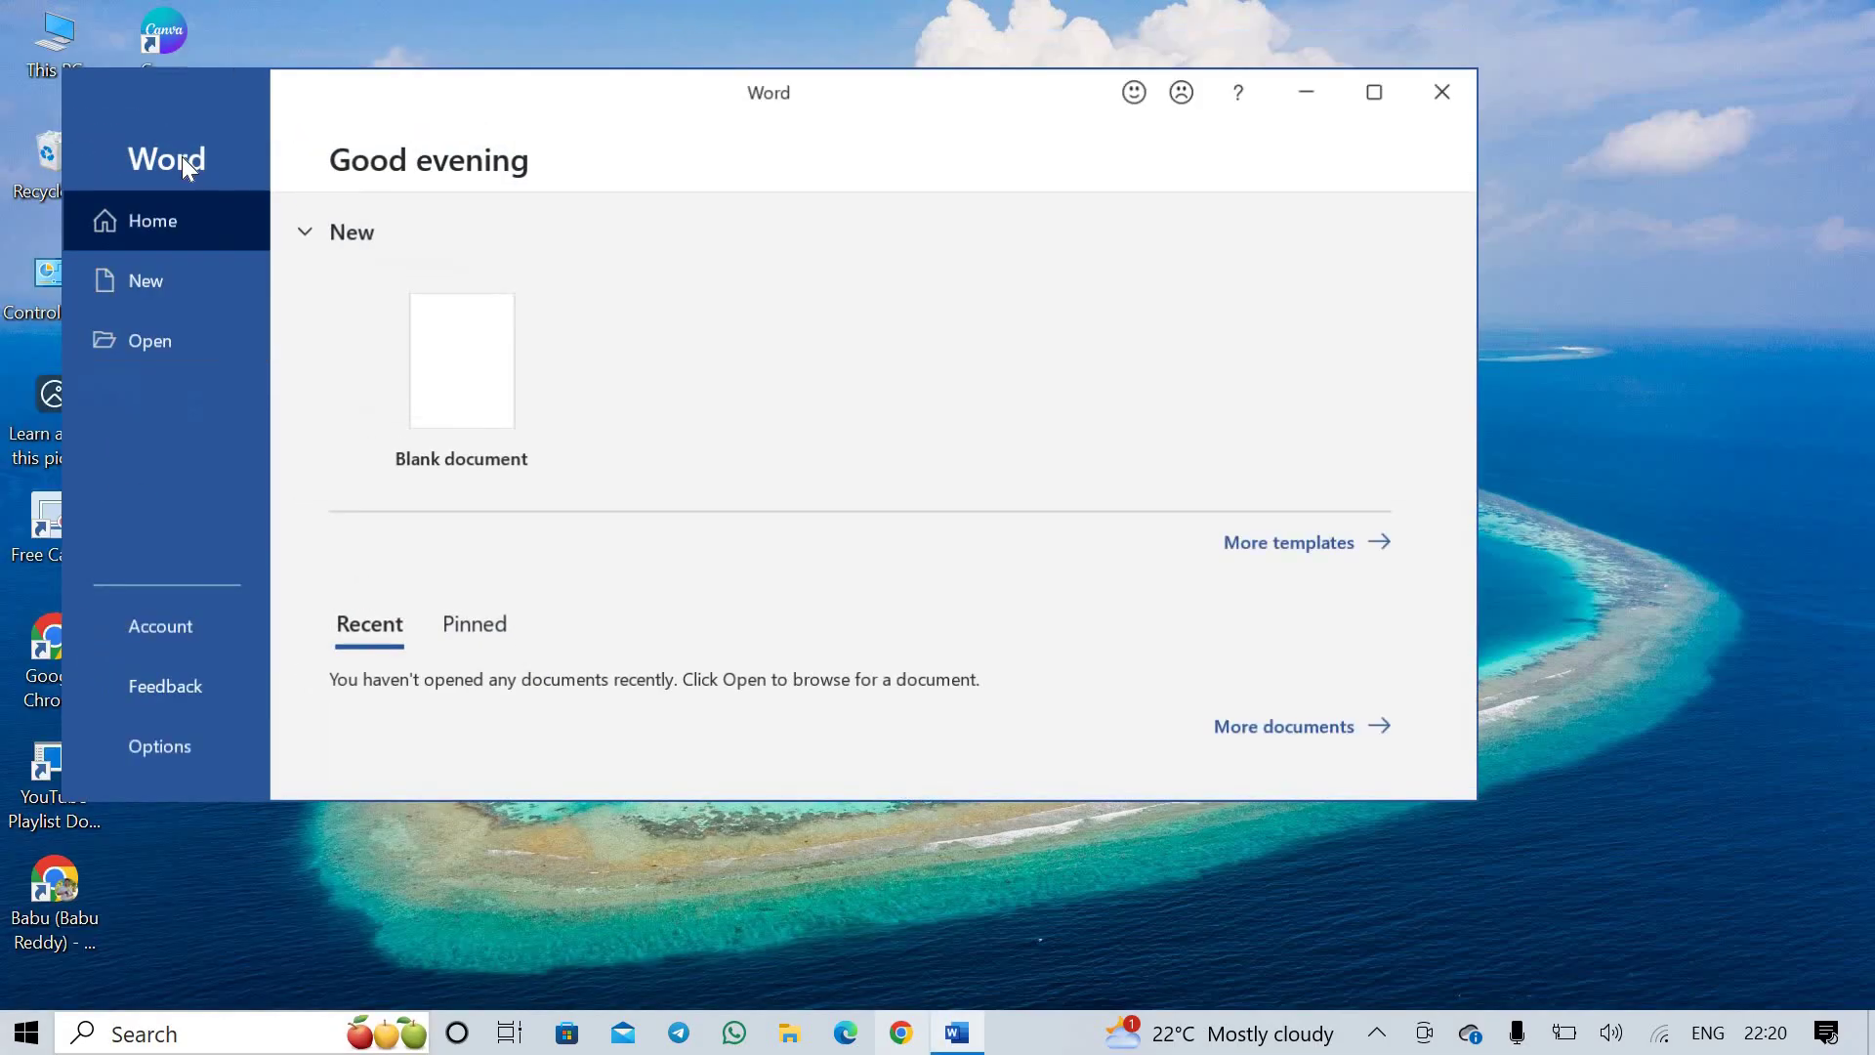
left_click(637, 444)
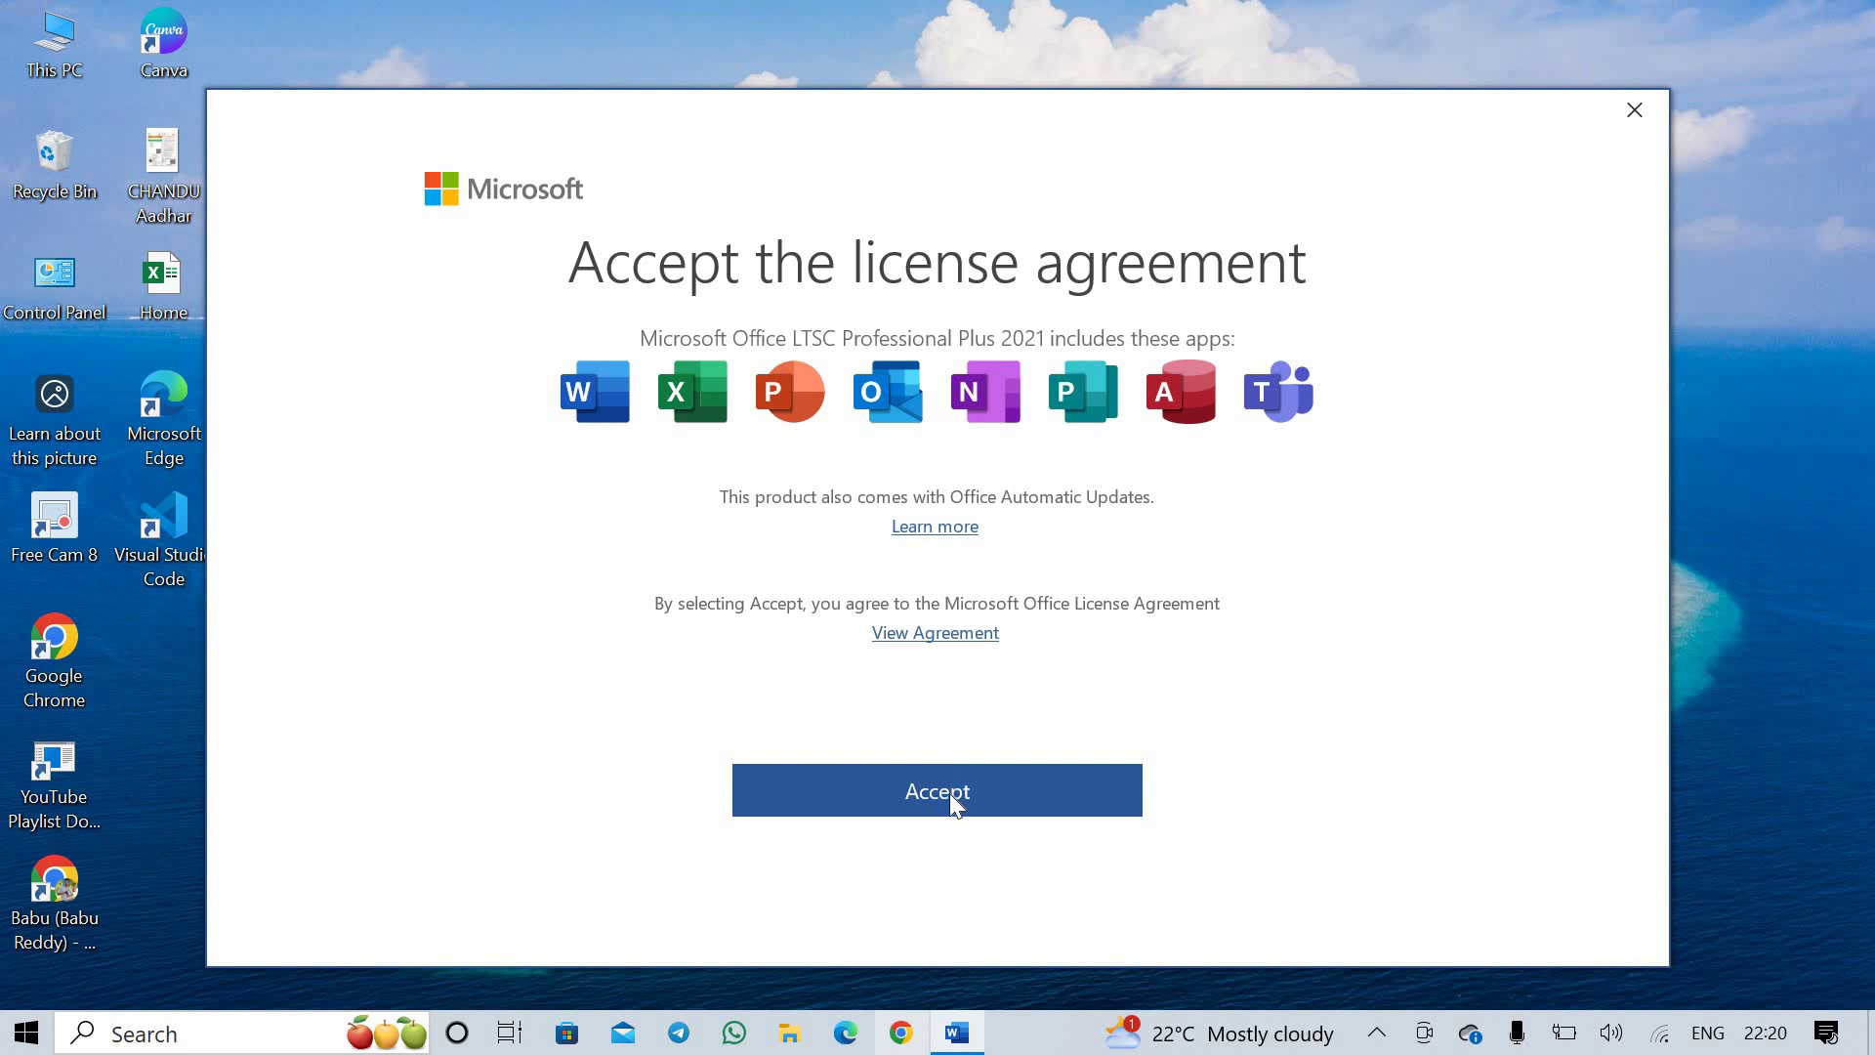
Accept the licence, opt to send optional data, and finish Word's first-run setup
left_click(949, 793)
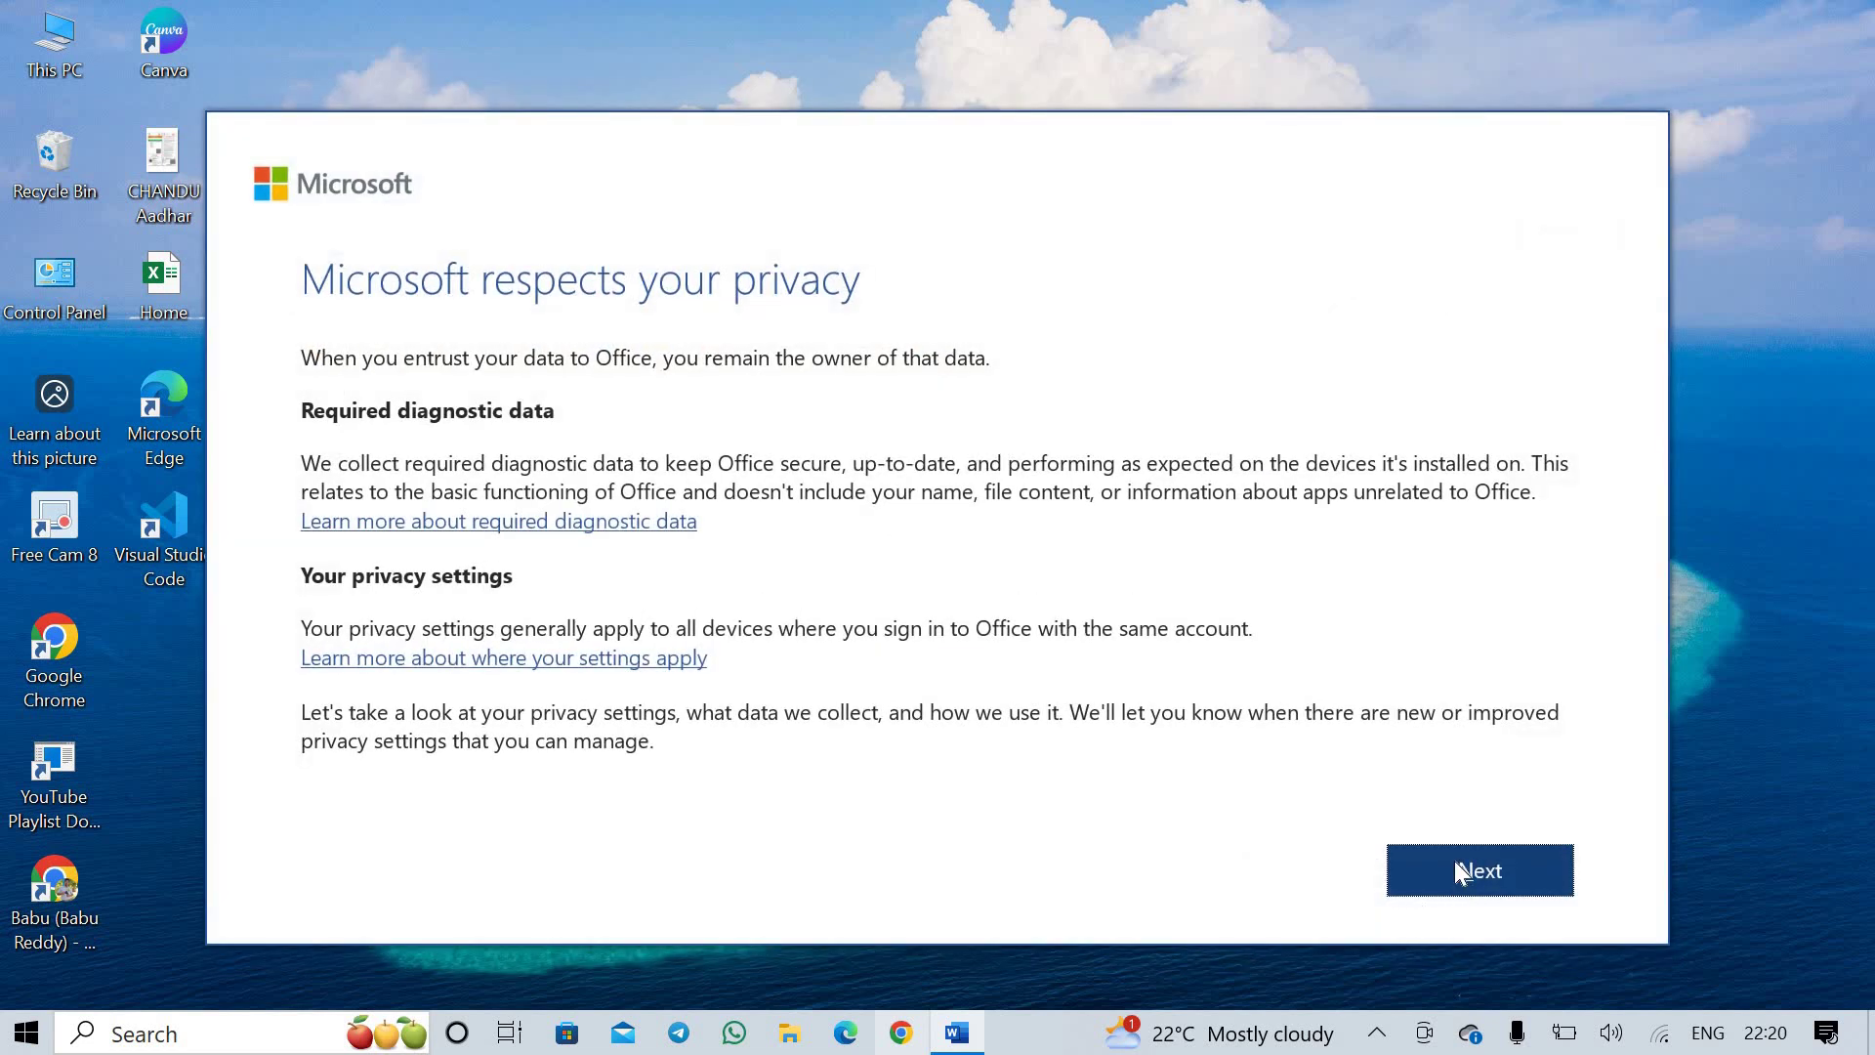
left_click(1456, 865)
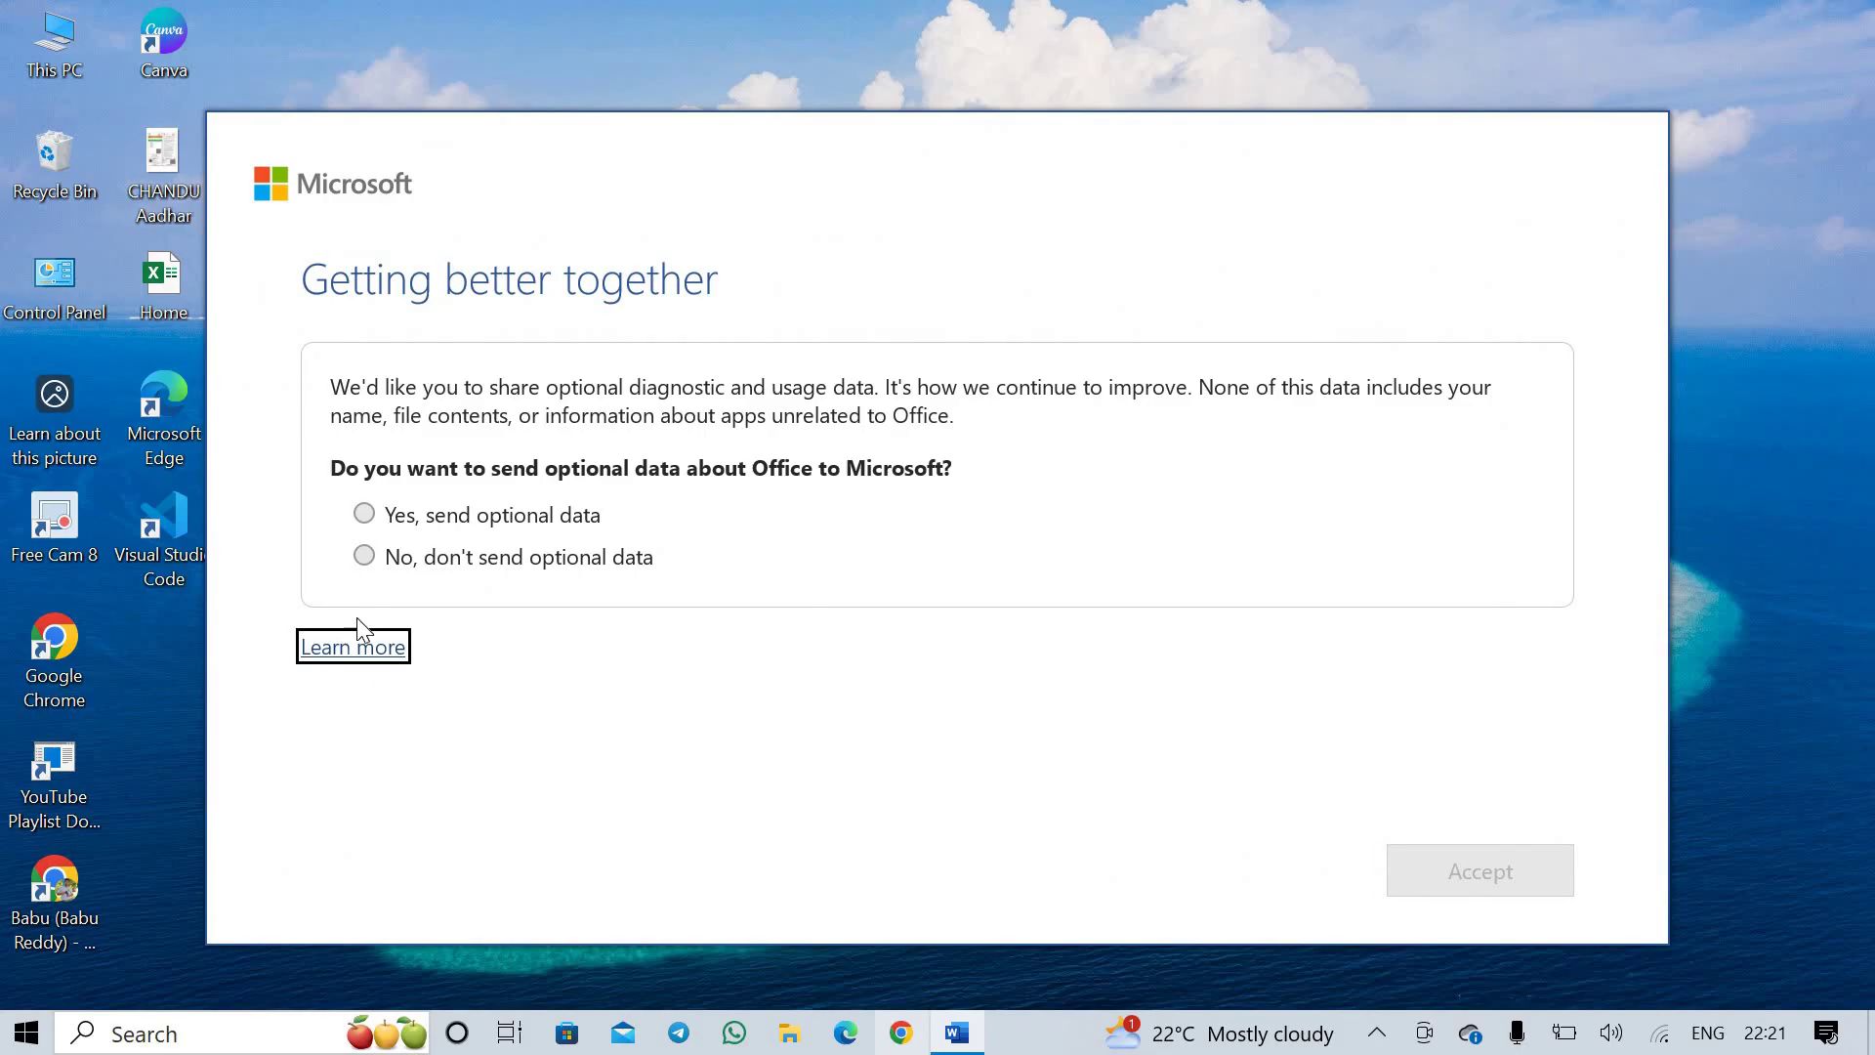
left_click(365, 514)
left_click(1449, 885)
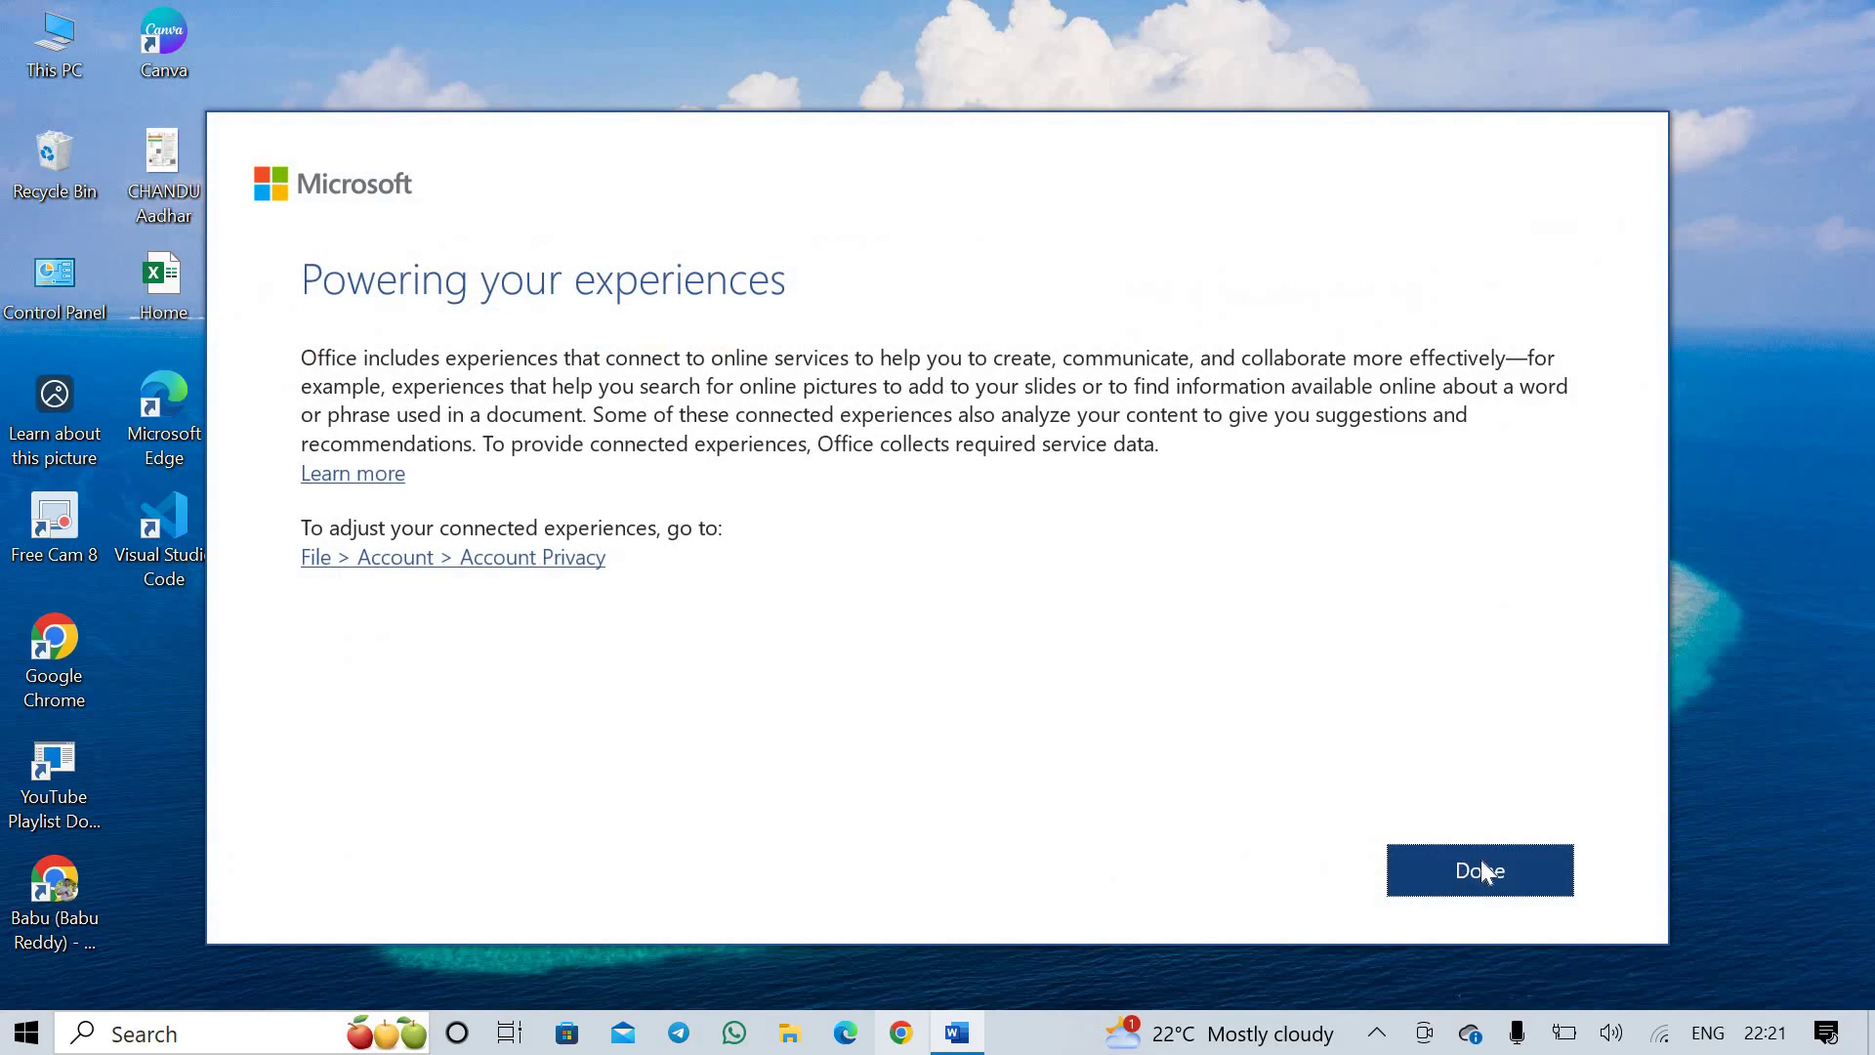
left_click(1480, 859)
Browse Word's Draw, Design and Layout ribbon tabs
left_click(337, 80)
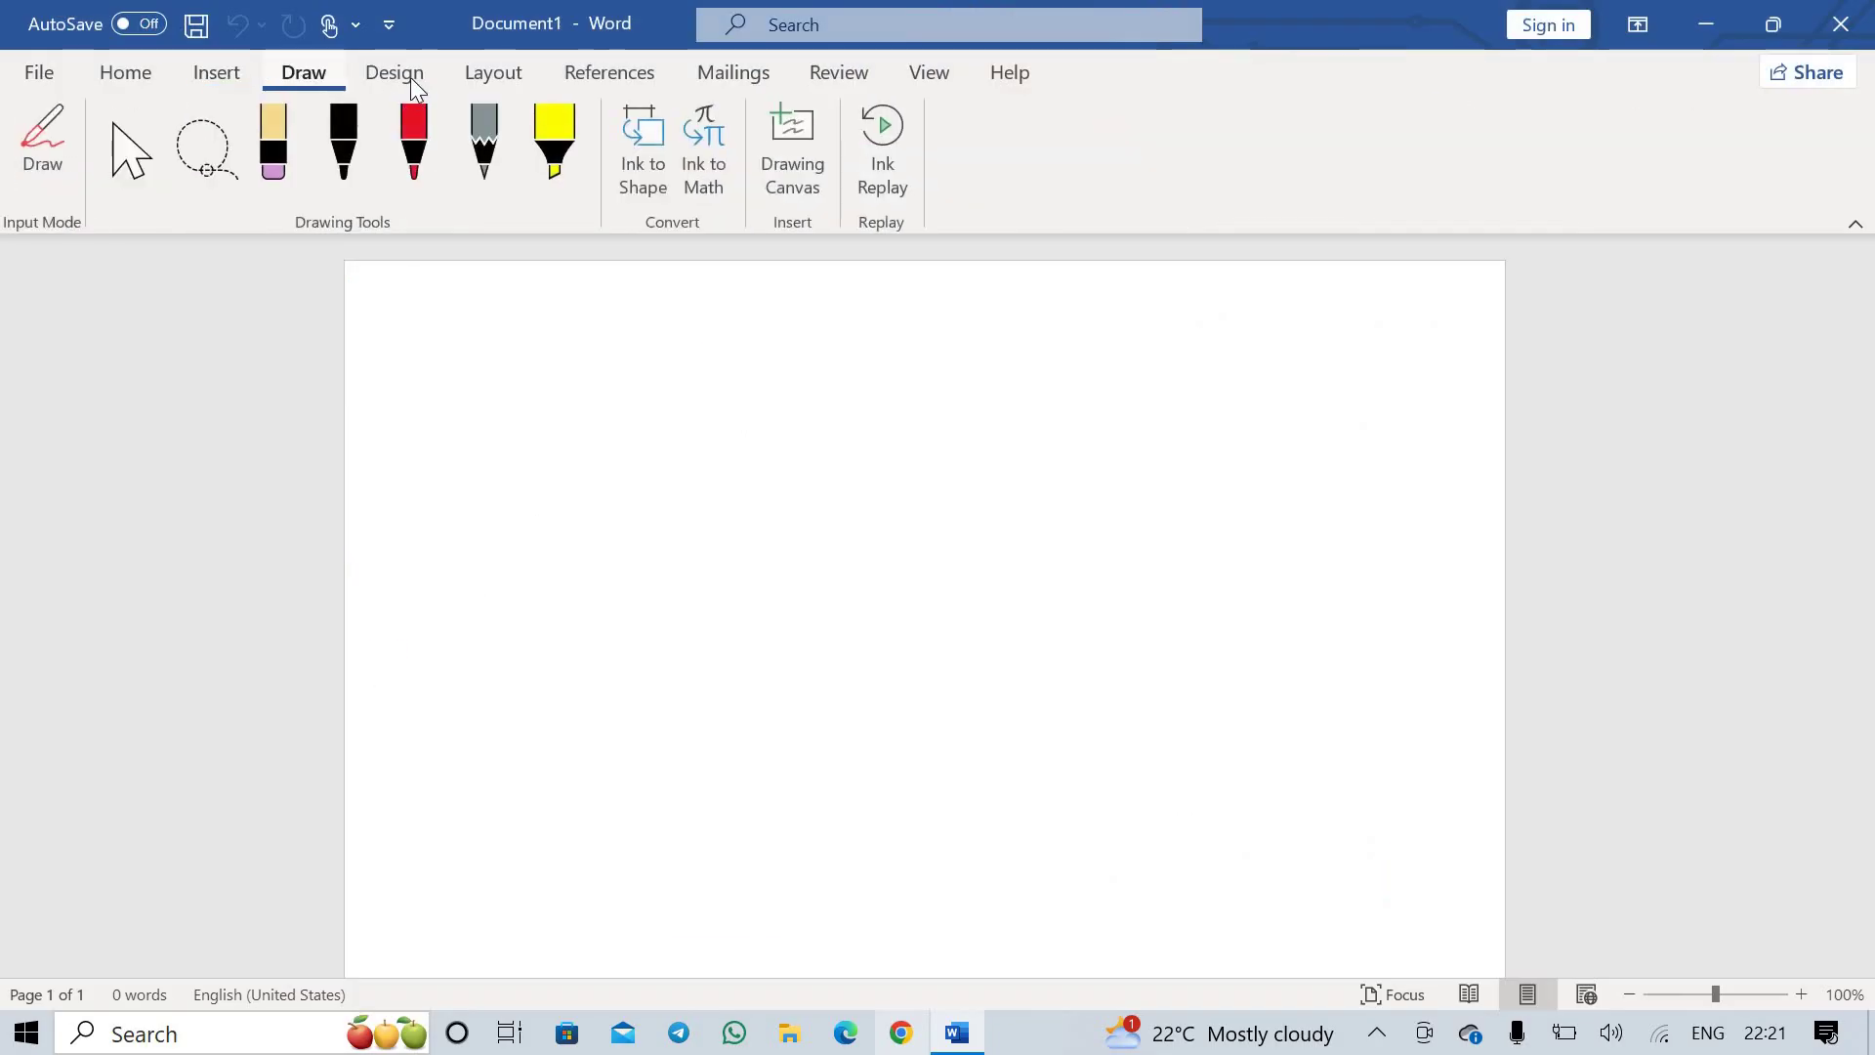
left_click(394, 80)
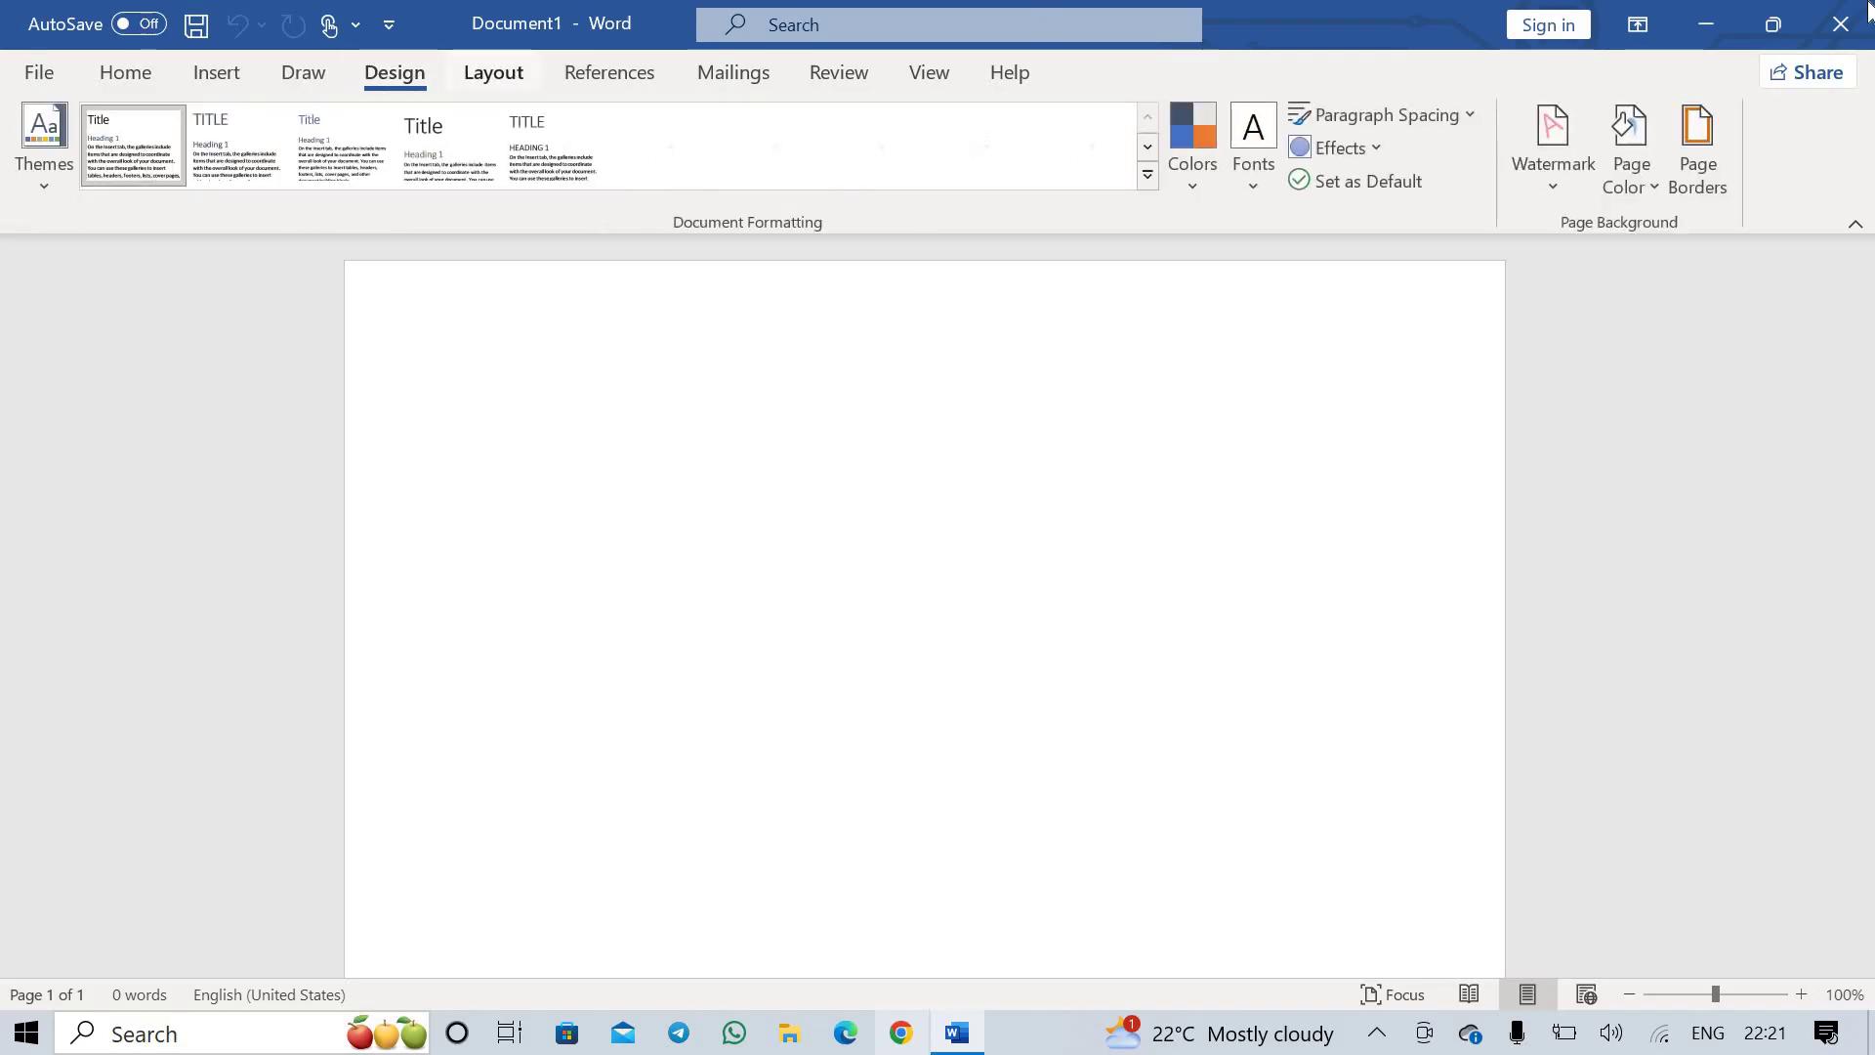
key("alt+p")
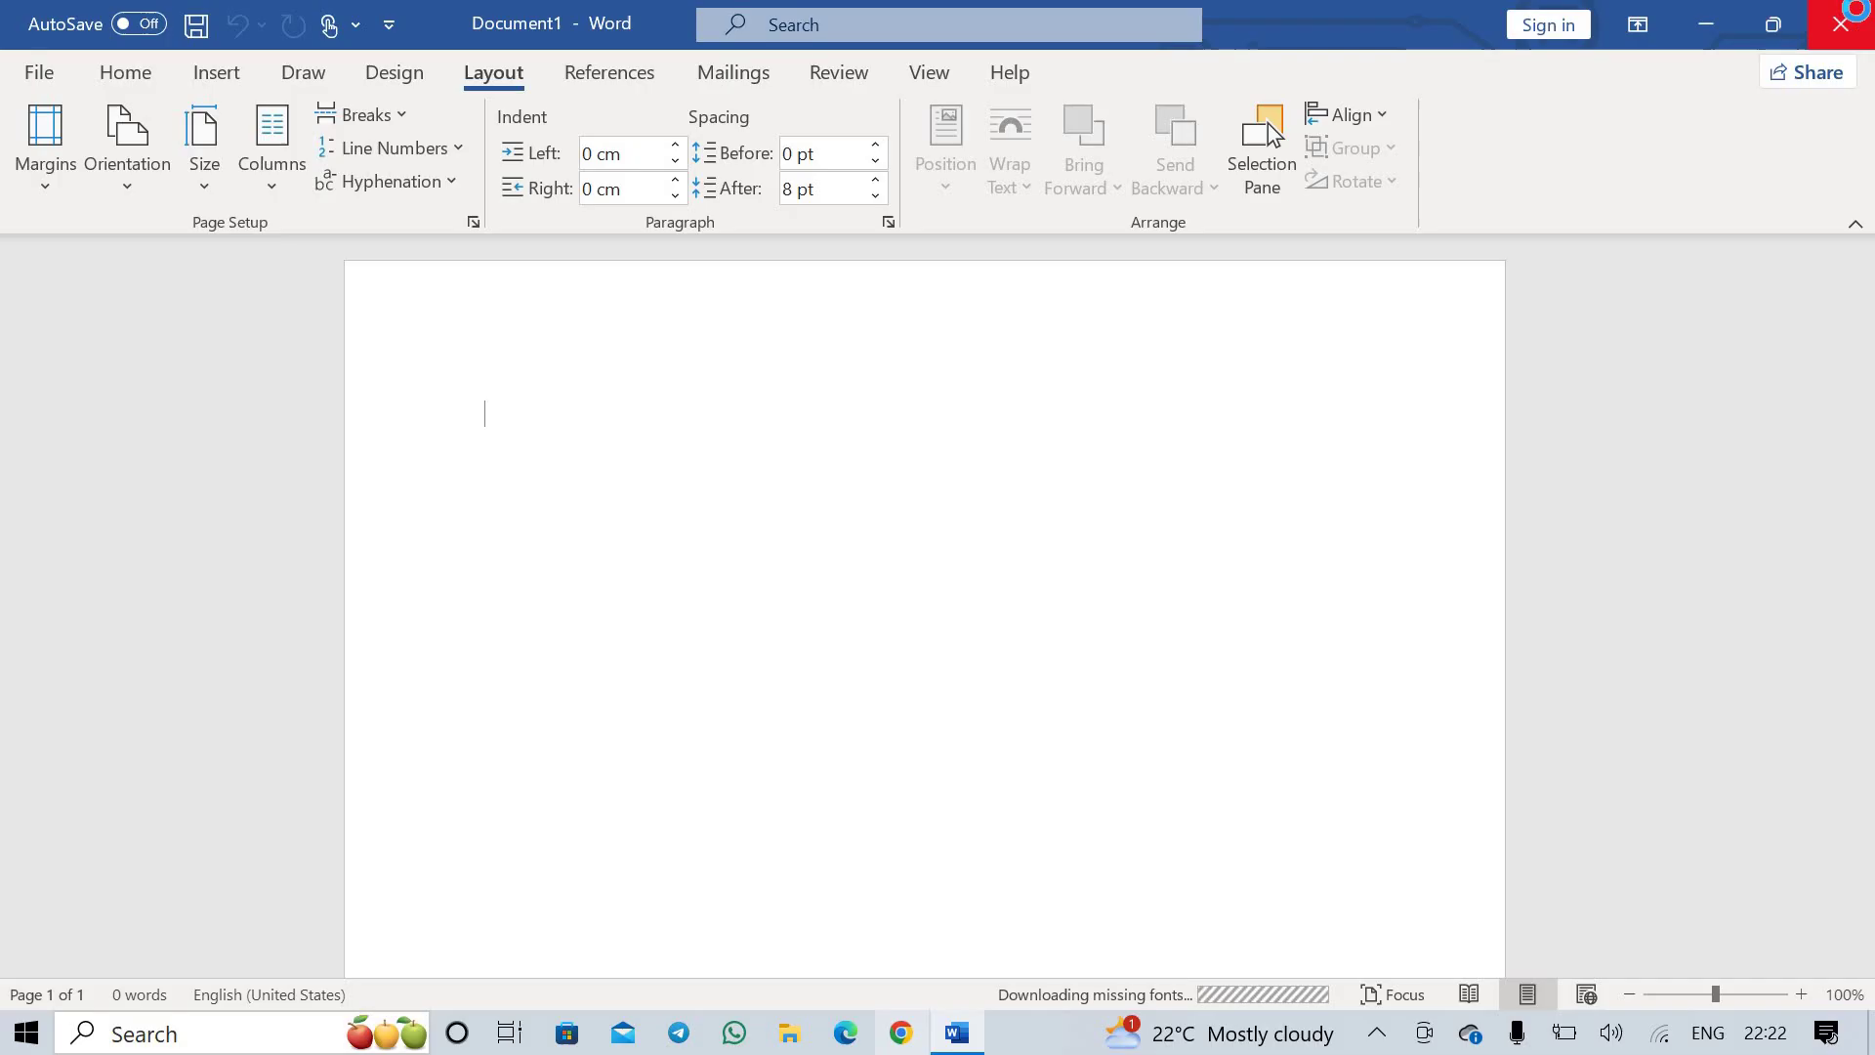
Close Word and start a Windows search by typing 'pp'
left_click(1860, 20)
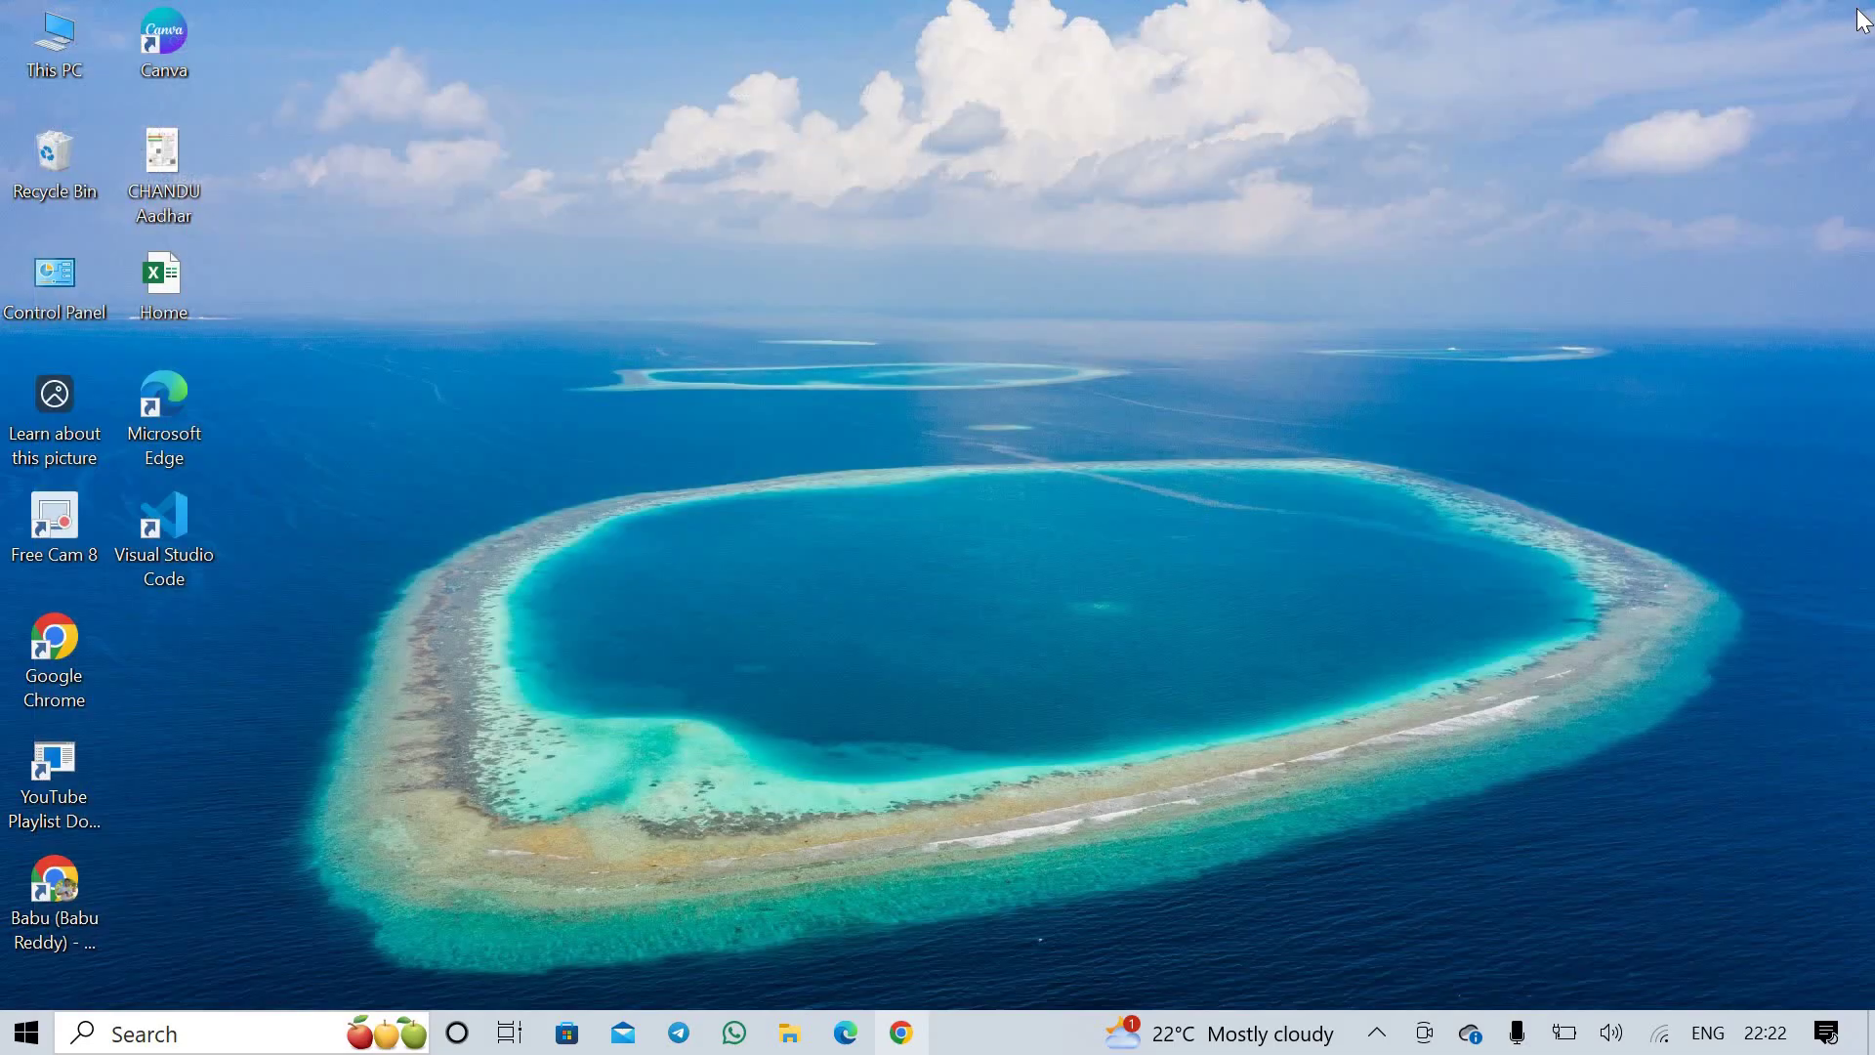
key("super")
type("pp")
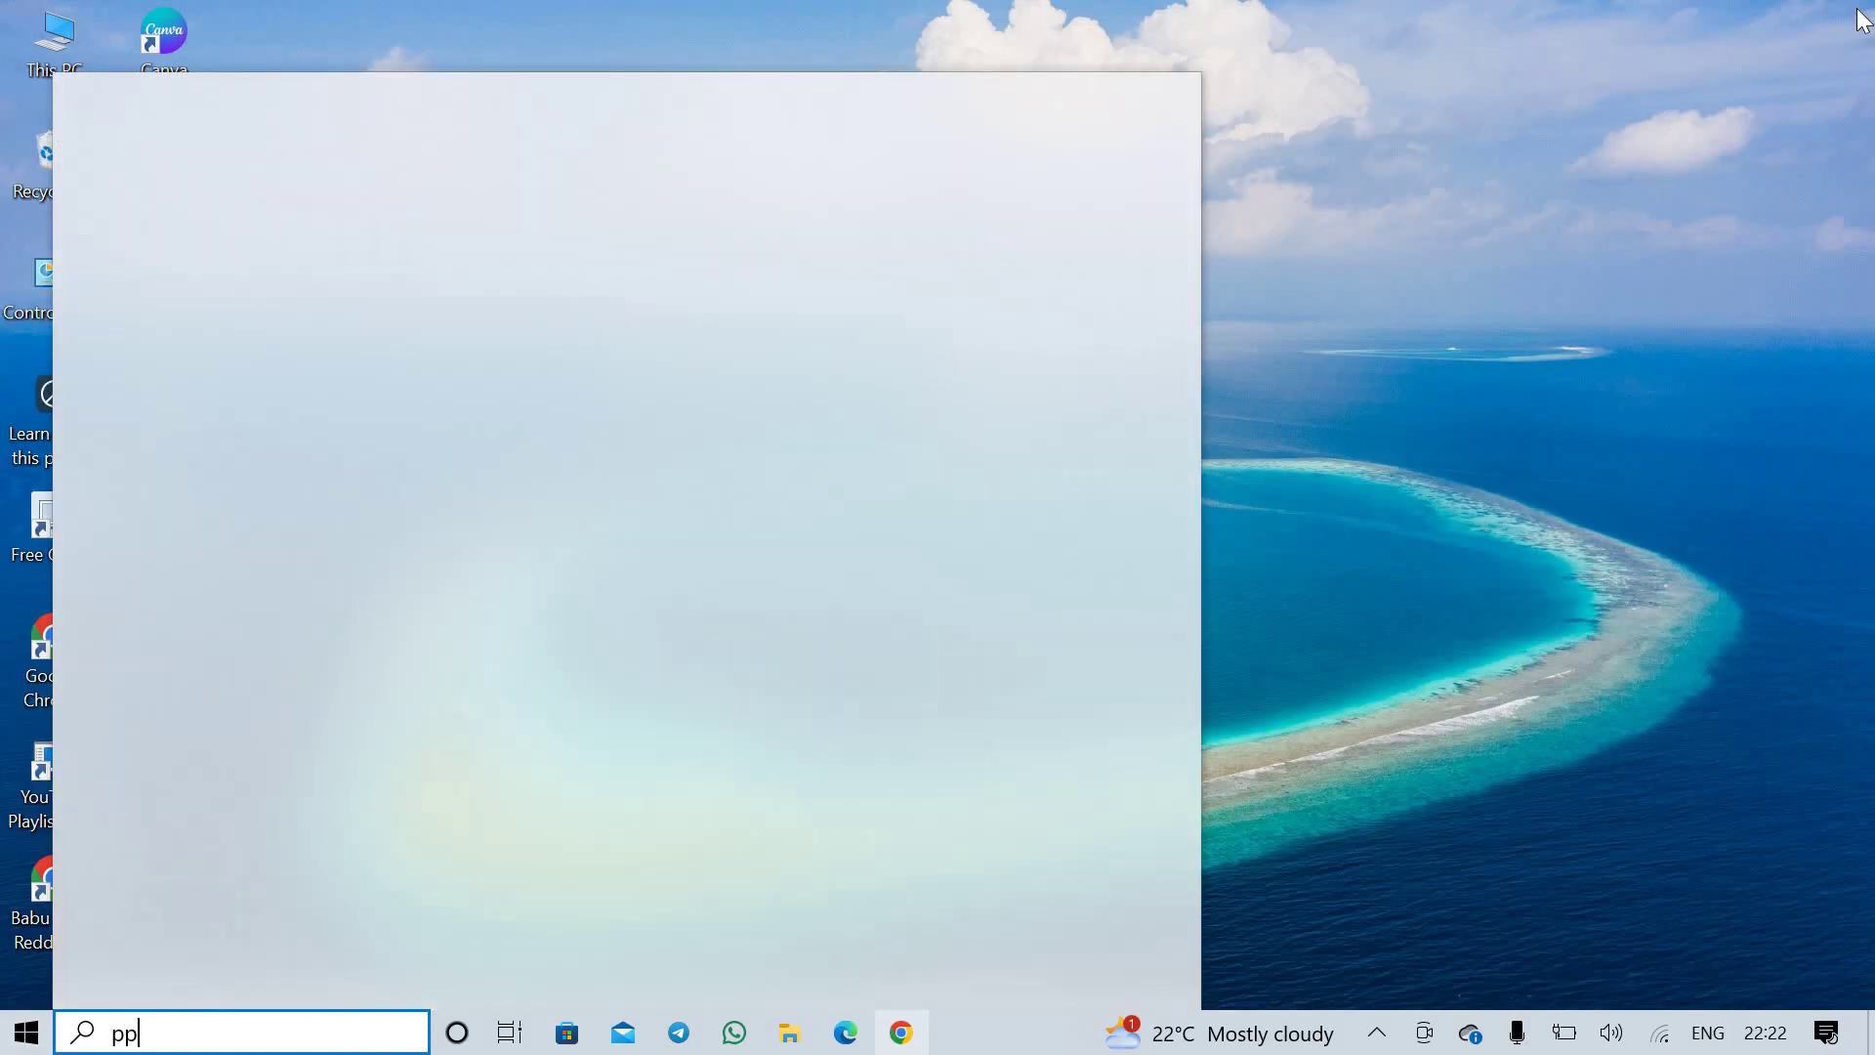